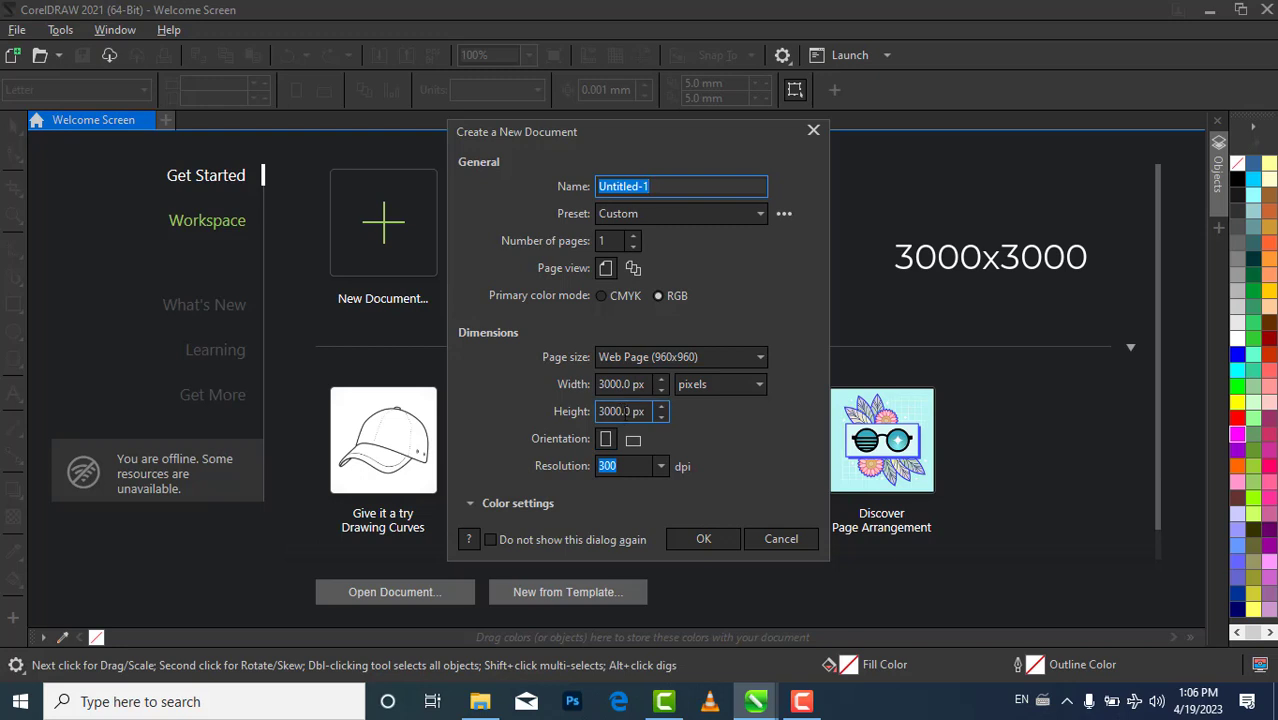
Create the new RGB document at 3000 x 3000 px and 300 dpi, with the whole page in view
click(704, 541)
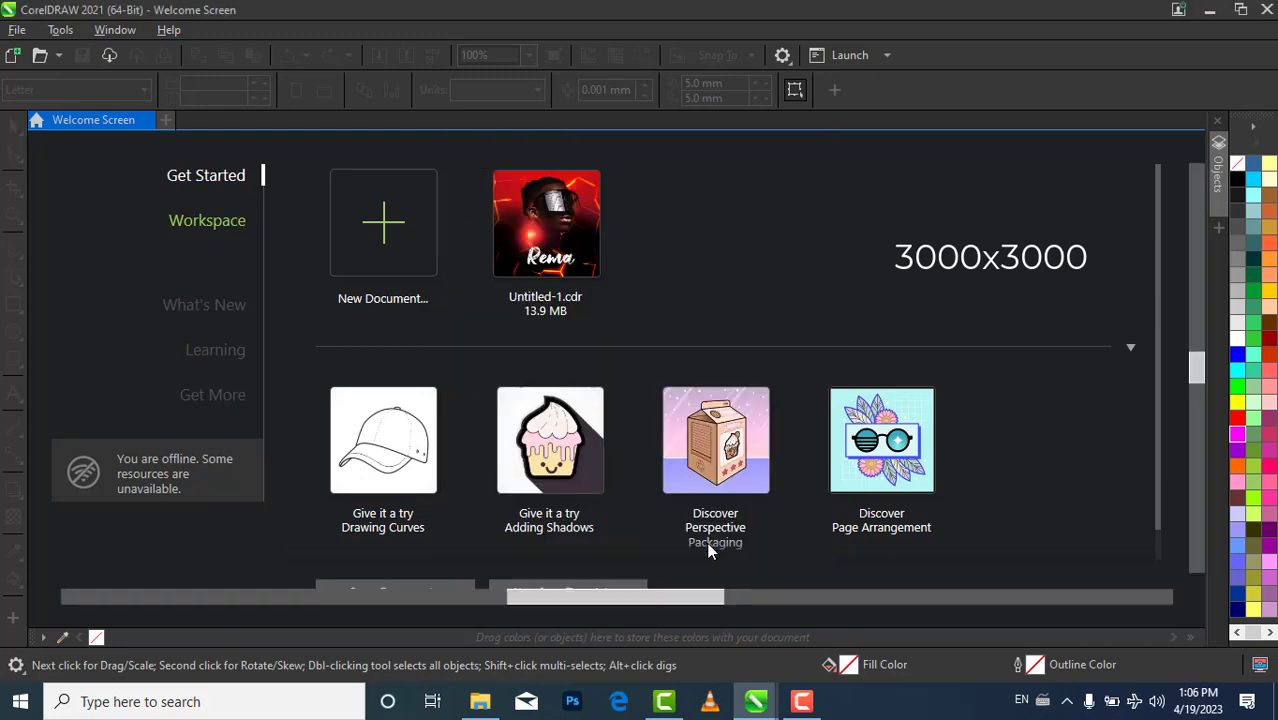
key(ctrl+minus)
key(ctrl+minus)
key(ctrl+minus)
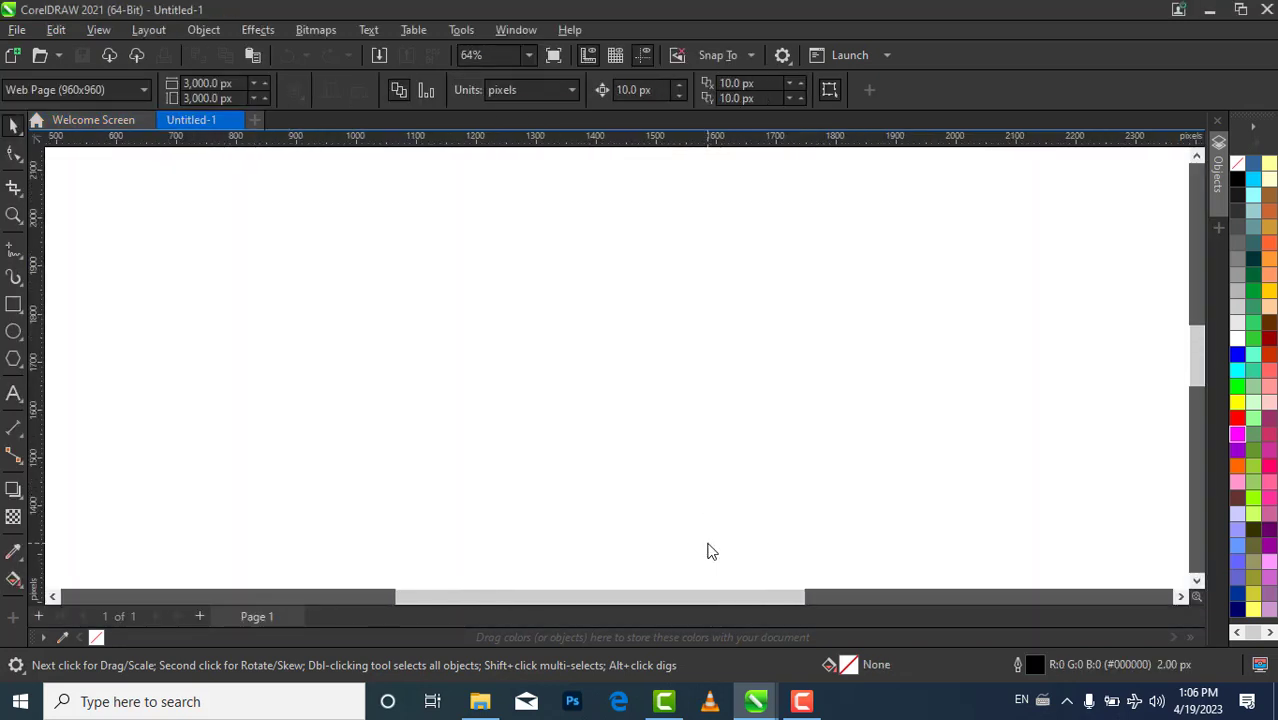
key(ctrl+minus)
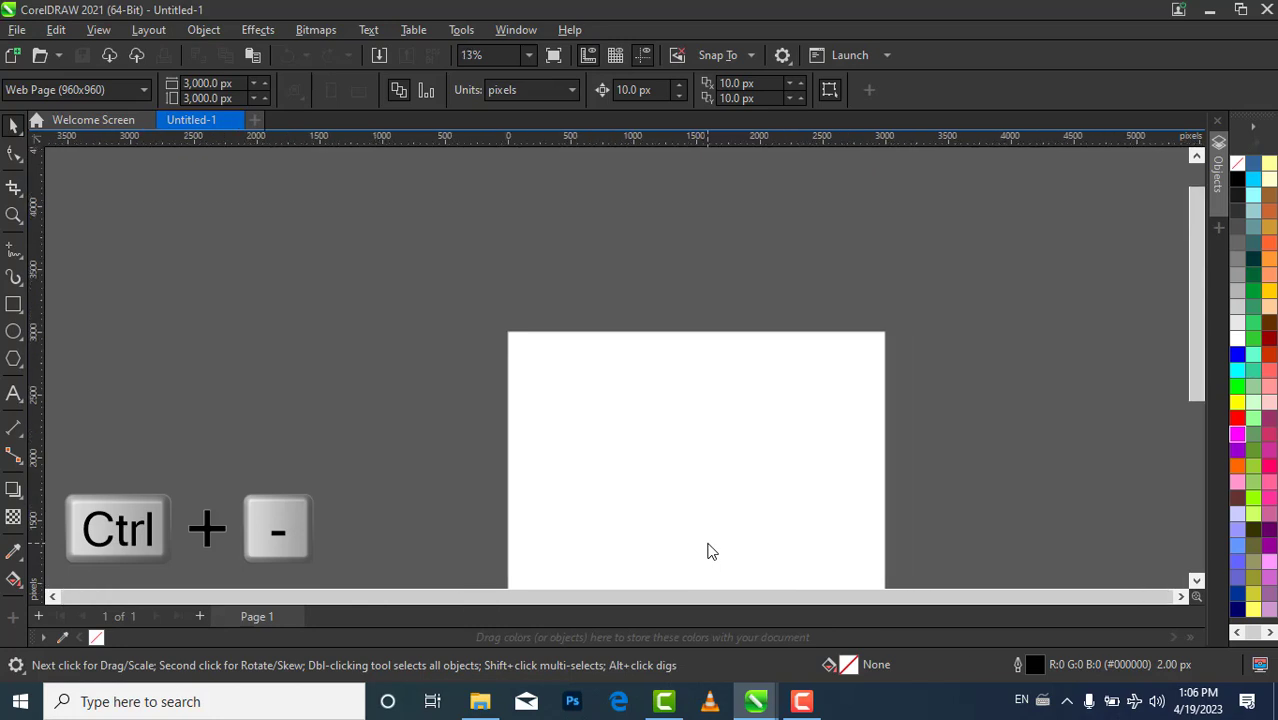
drag(1189, 342, 1200, 420)
key(ctrl+equal)
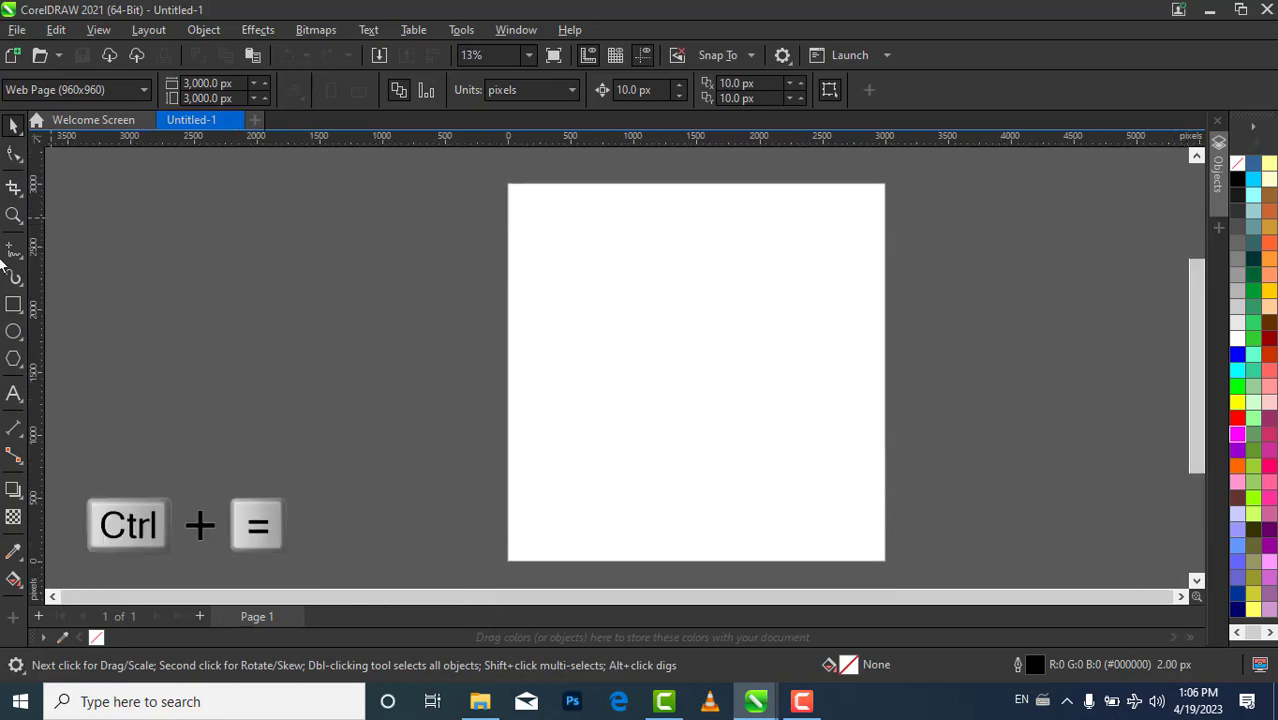
Draw a rectangle beside the page and set its size to 3000 x 3000 px
click(13, 308)
drag(109, 280, 174, 335)
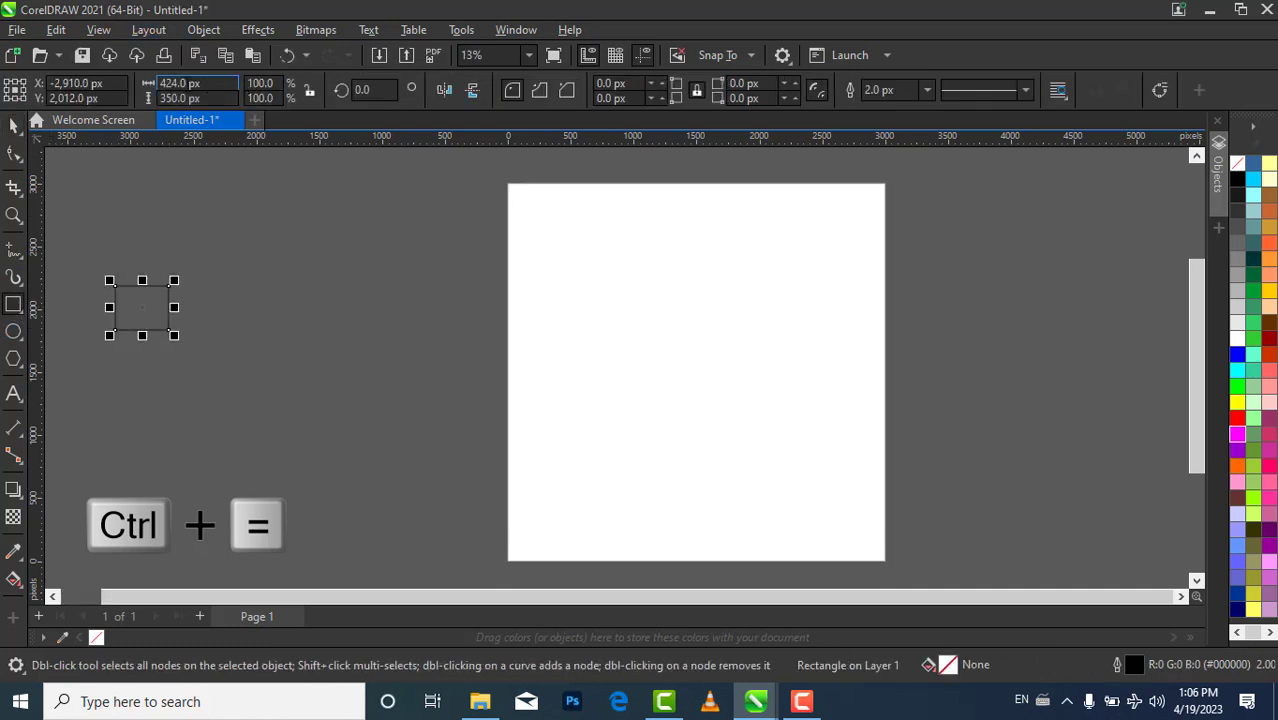
click(172, 85)
text(300)
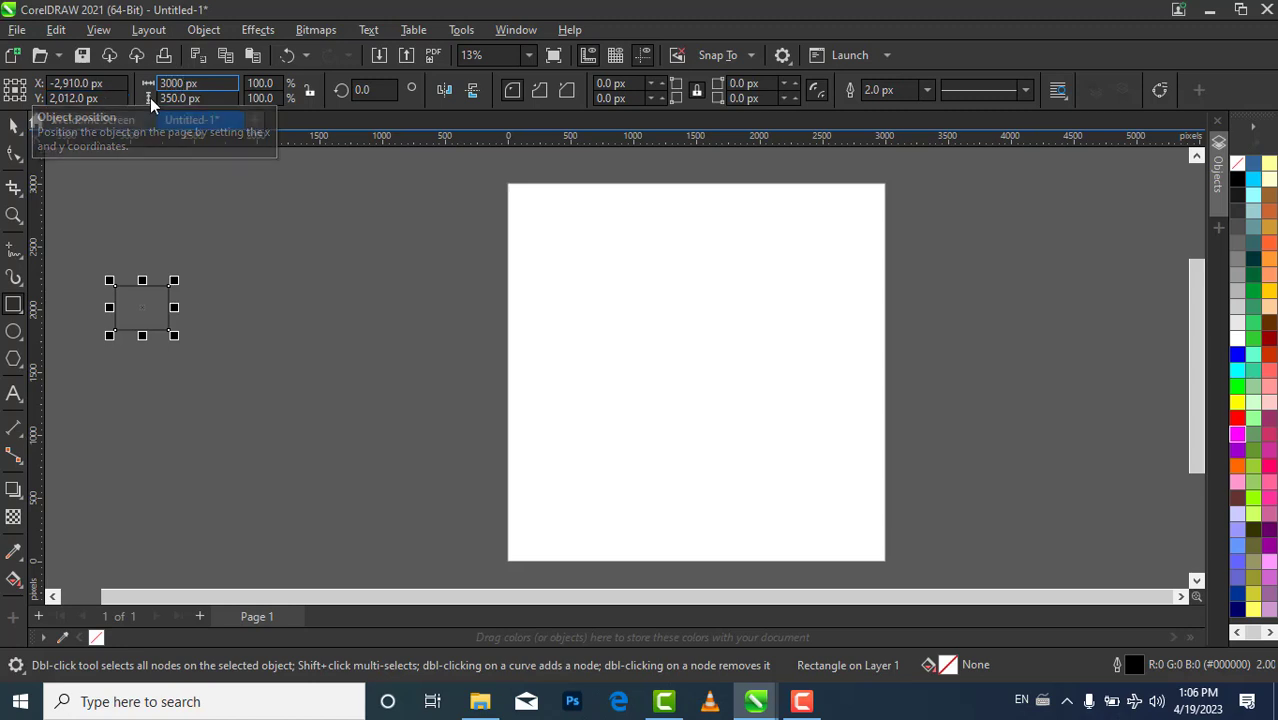
key(Tab)
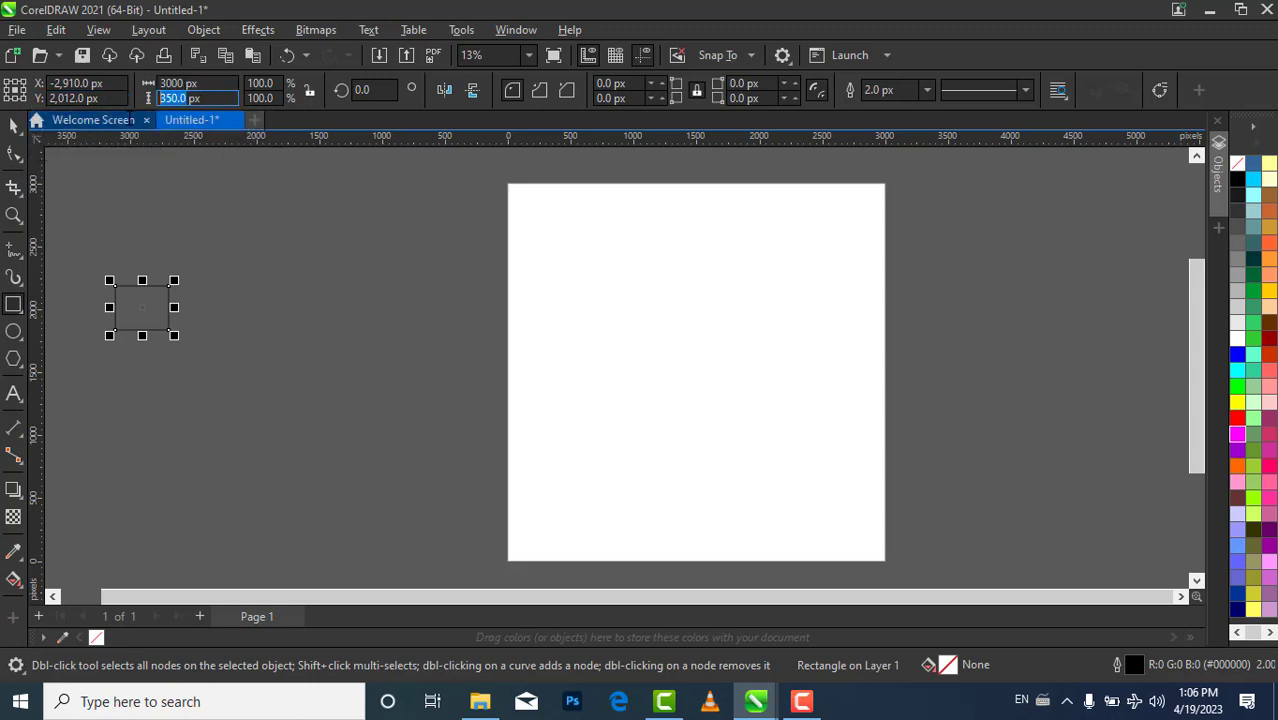
text(30)
key(Return)
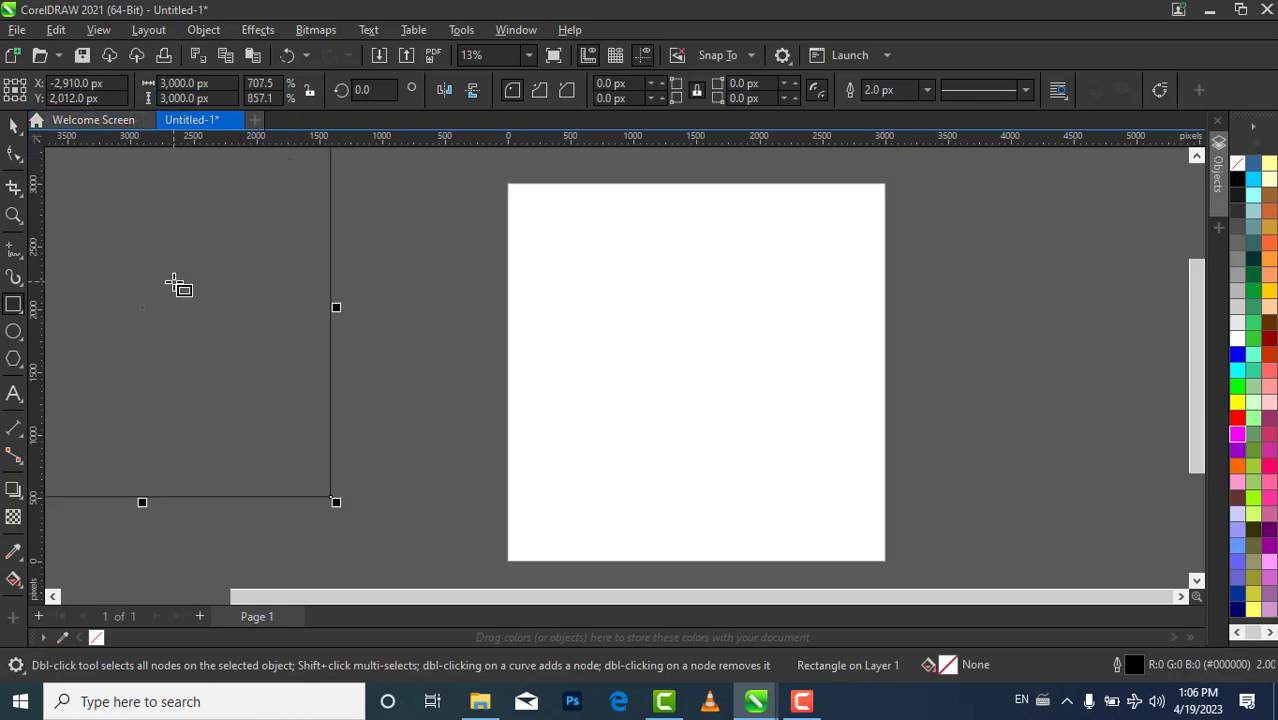
Move the square closer to the page, remove its outline and fill it with white
click(14, 126)
drag(123, 282, 256, 341)
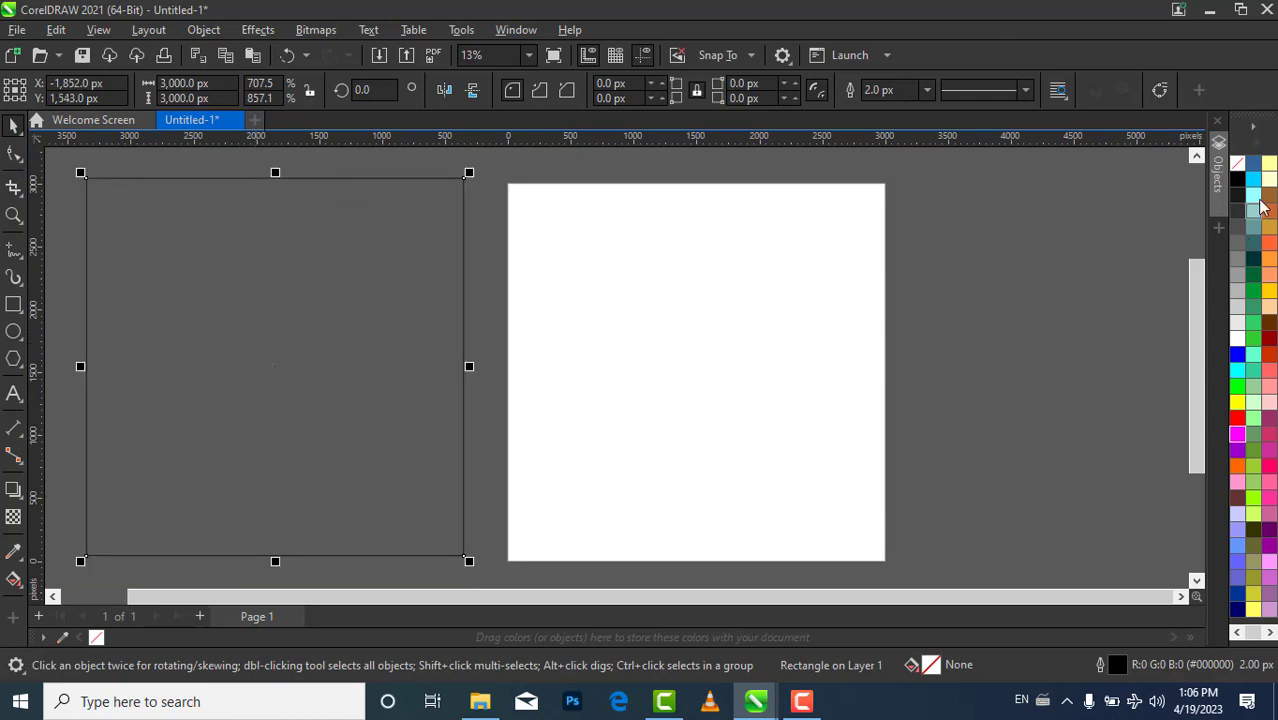
right_click(1238, 163)
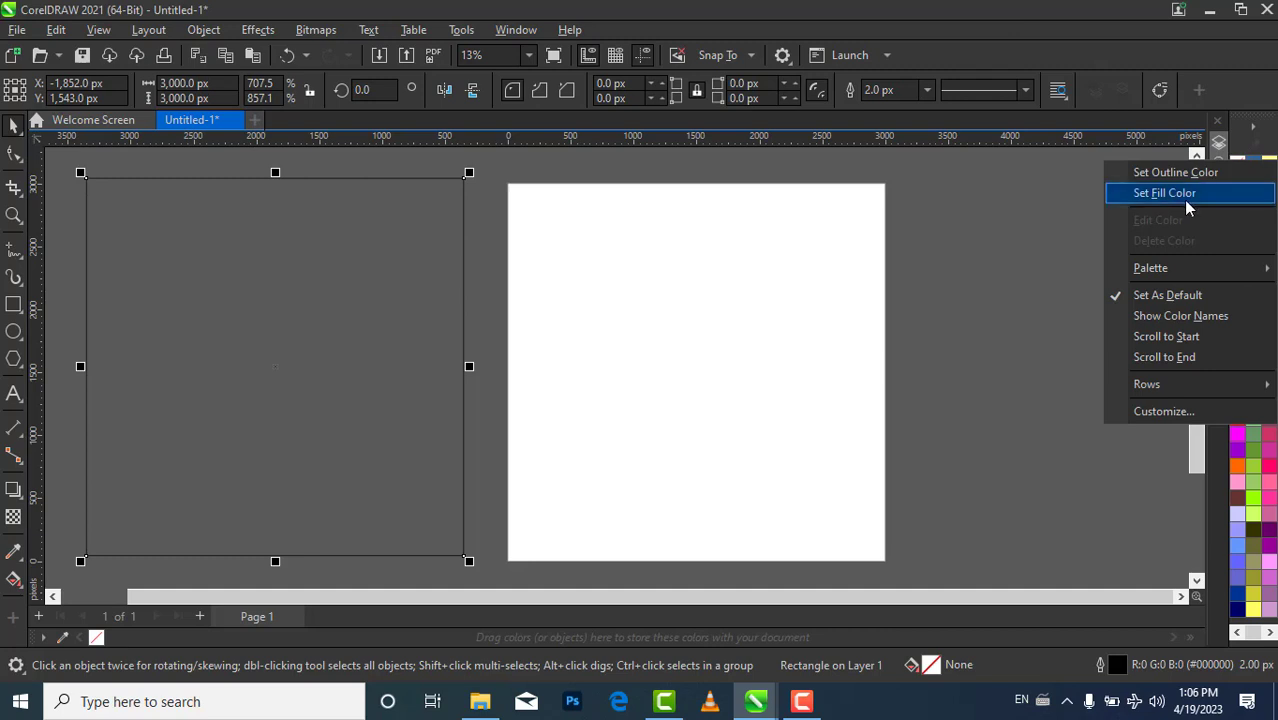
click(1193, 172)
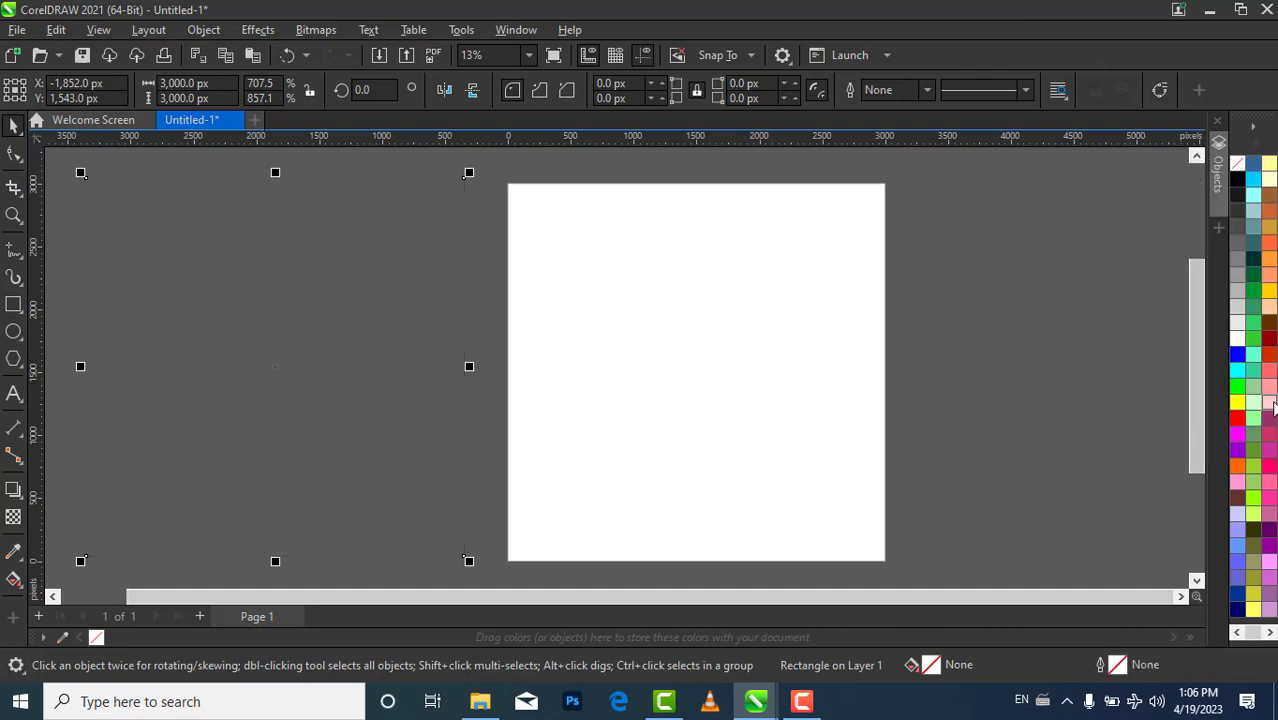
click(1238, 340)
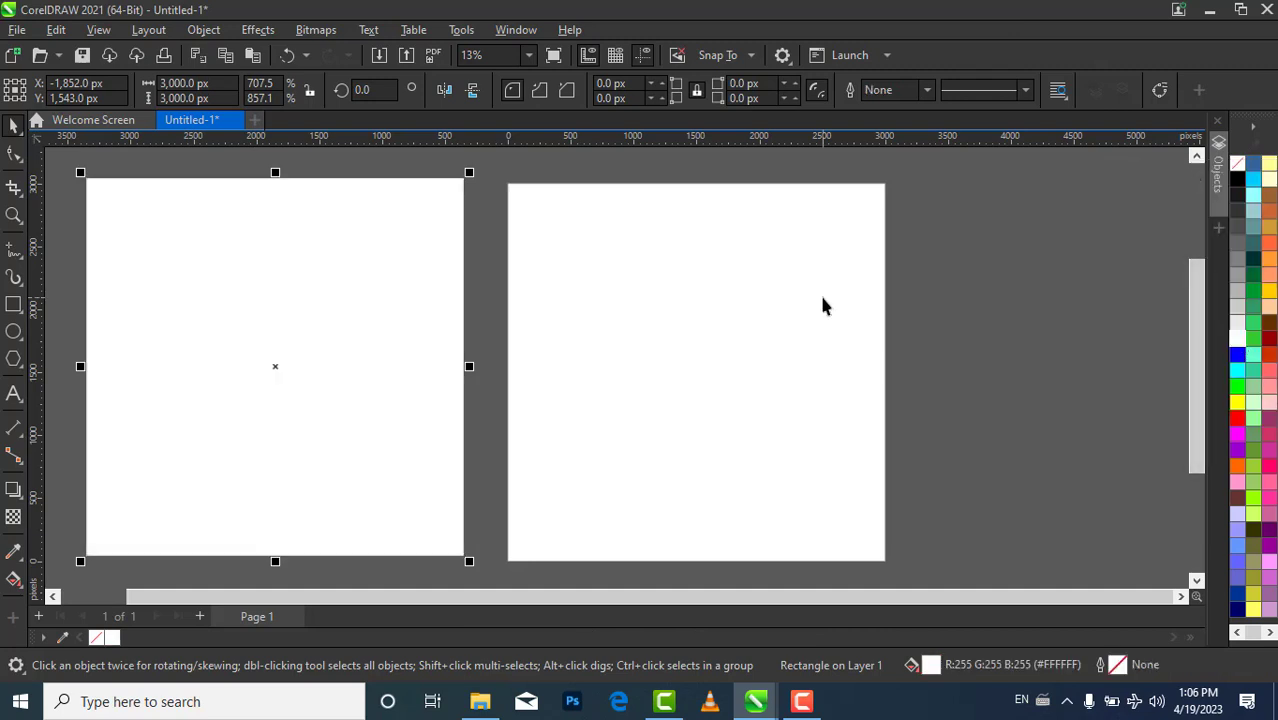
Center the square on the page and change its fill to magenta (#FF00FF)
key(p)
drag(811, 302, 865, 418)
key(p)
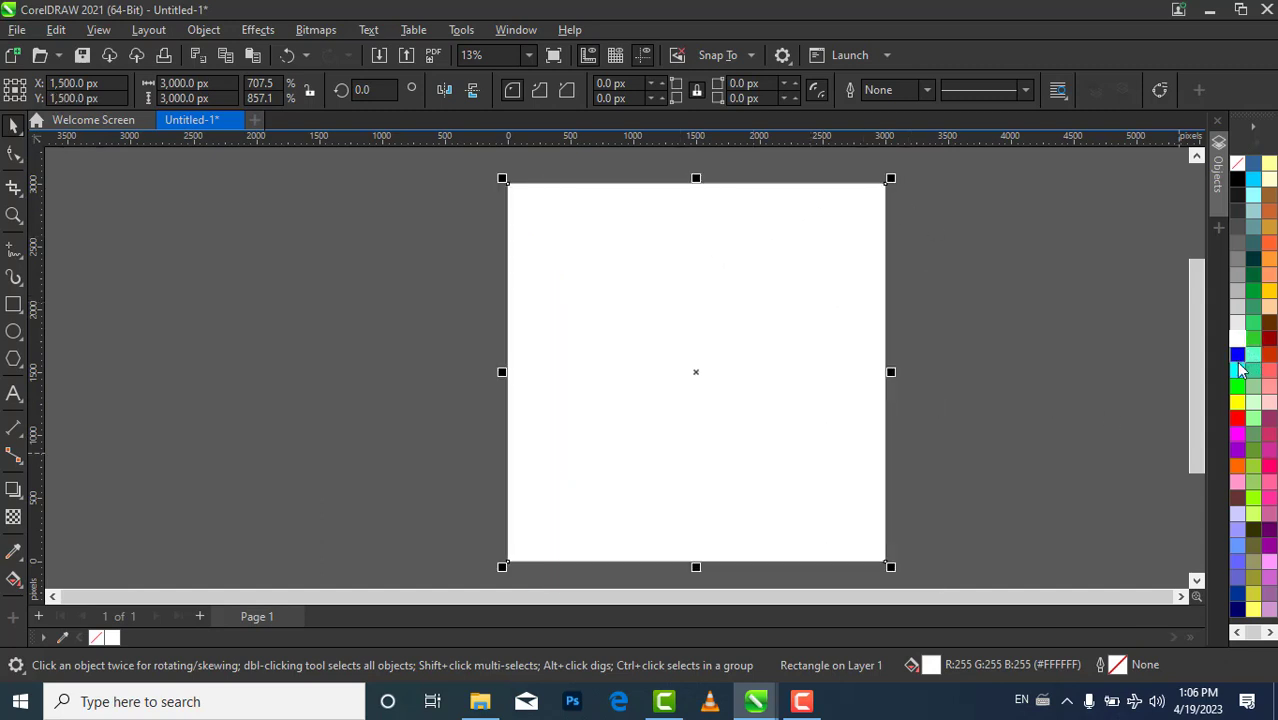
click(1238, 434)
drag(822, 331, 863, 458)
key(p)
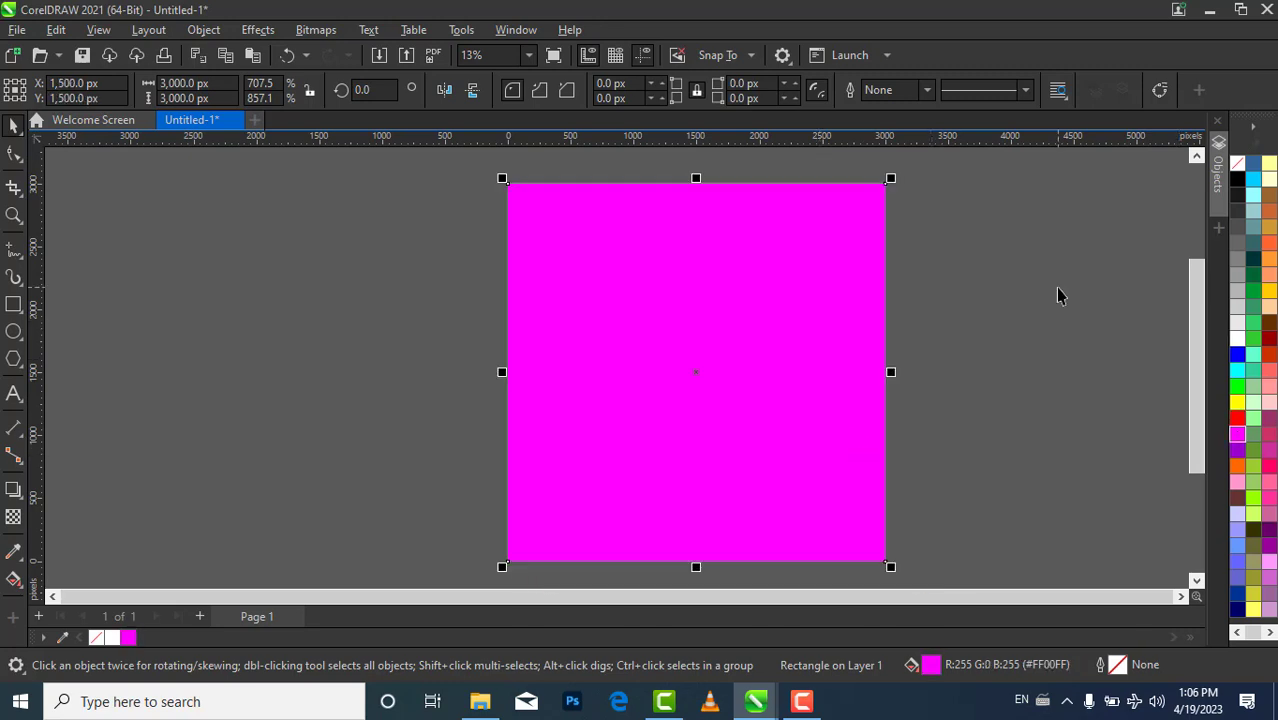
click(1040, 330)
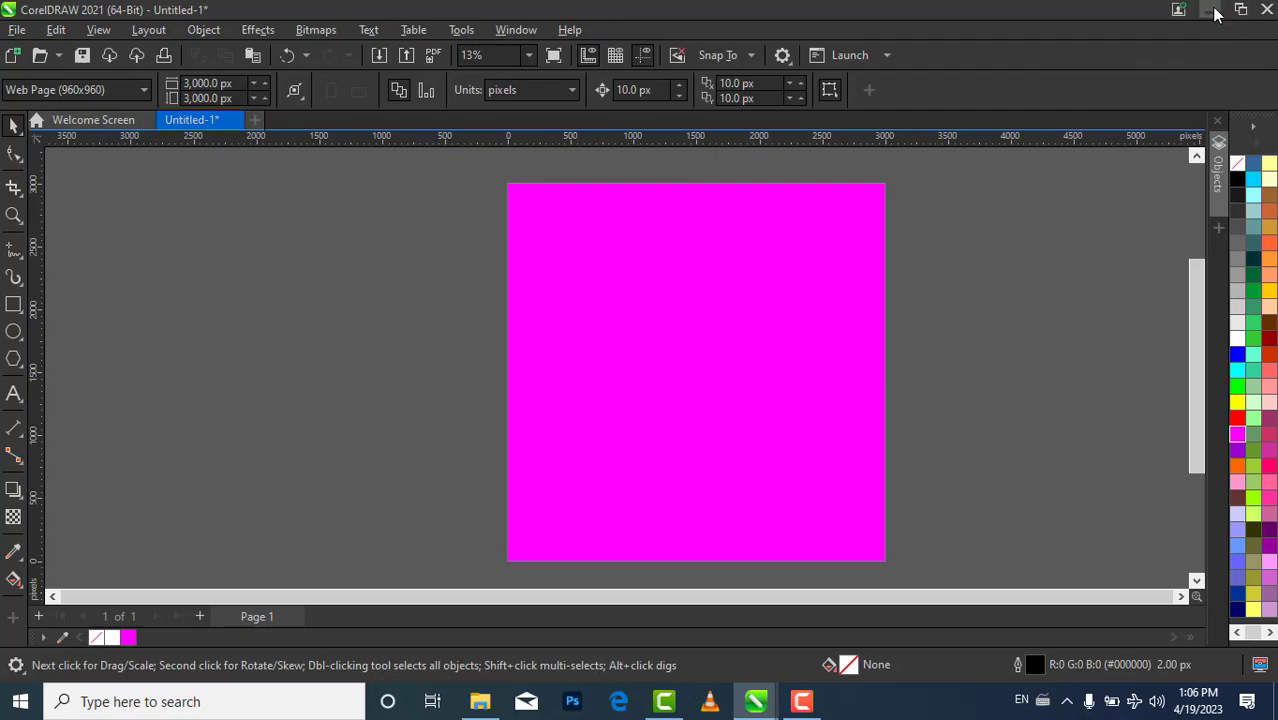
Bring the pink rose image file into the document, placing it over the left edge of the magenta square
click(1213, 11)
drag(885, 370, 556, 510)
drag(367, 416, 370, 417)
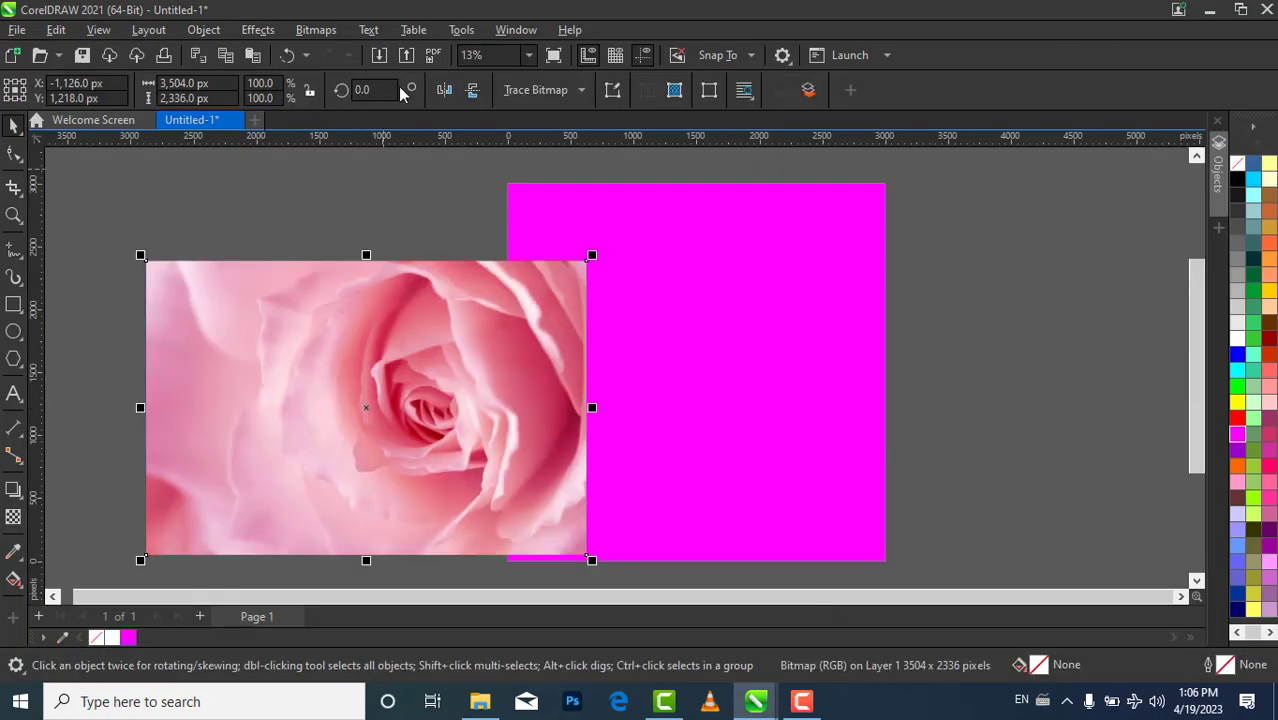
Apply a Gaussian Blur with a radius of 43.1 pixels to the rose image
click(257, 29)
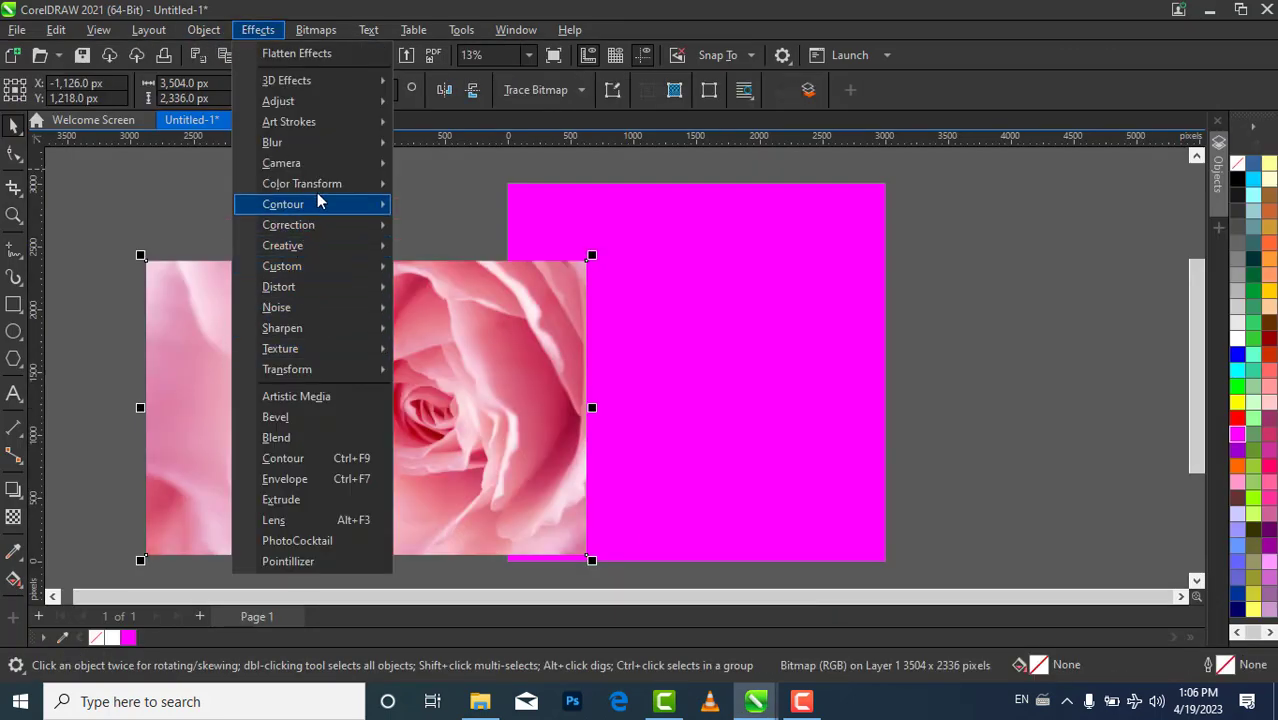
mouse_move(354, 143)
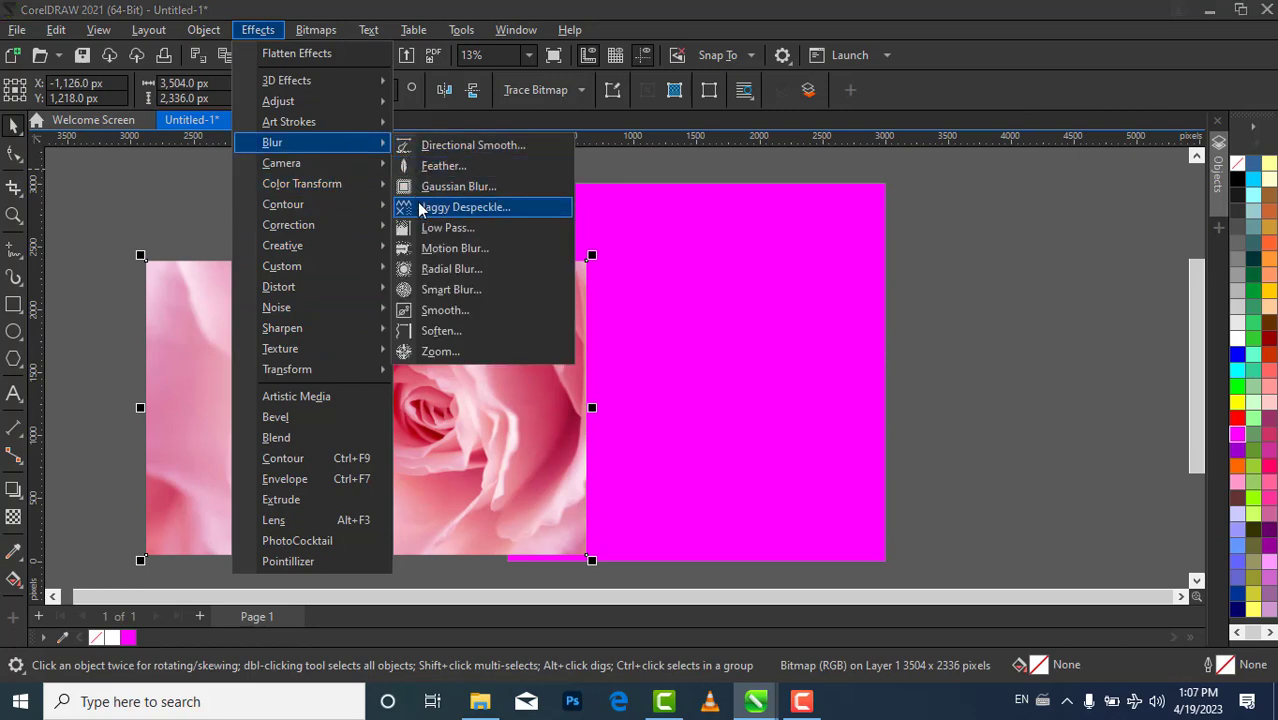
click(455, 187)
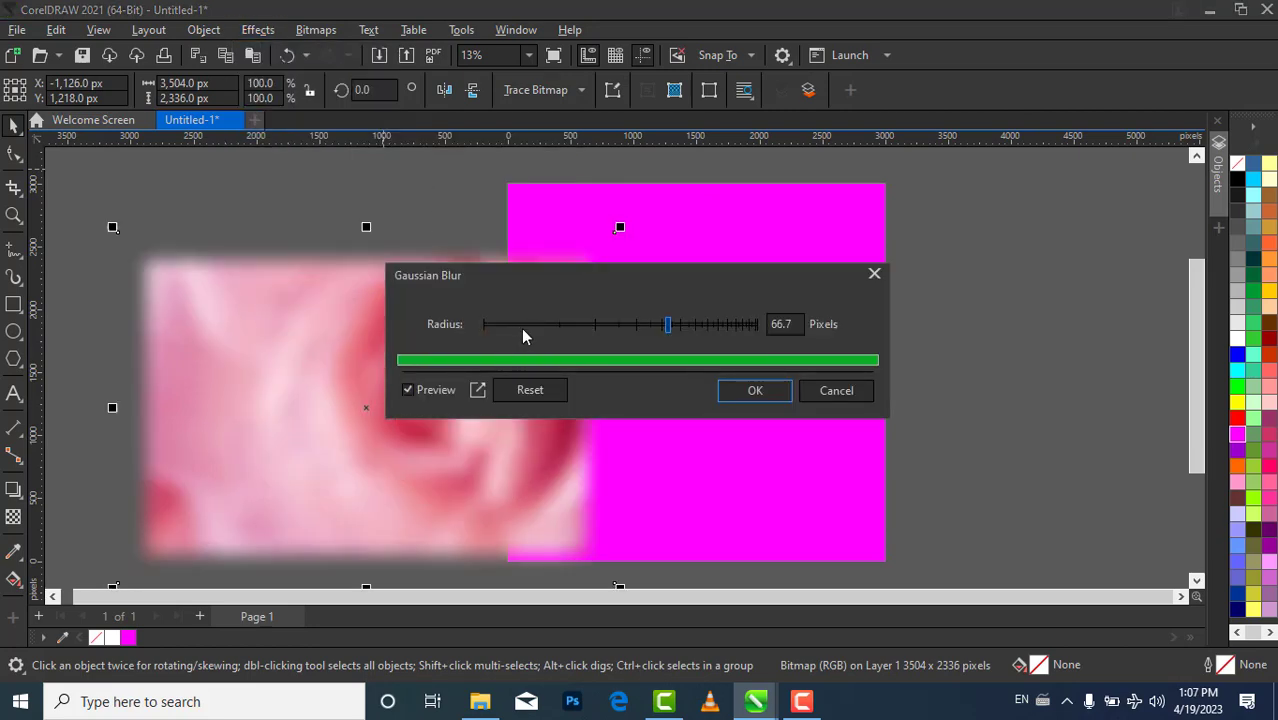
click(524, 326)
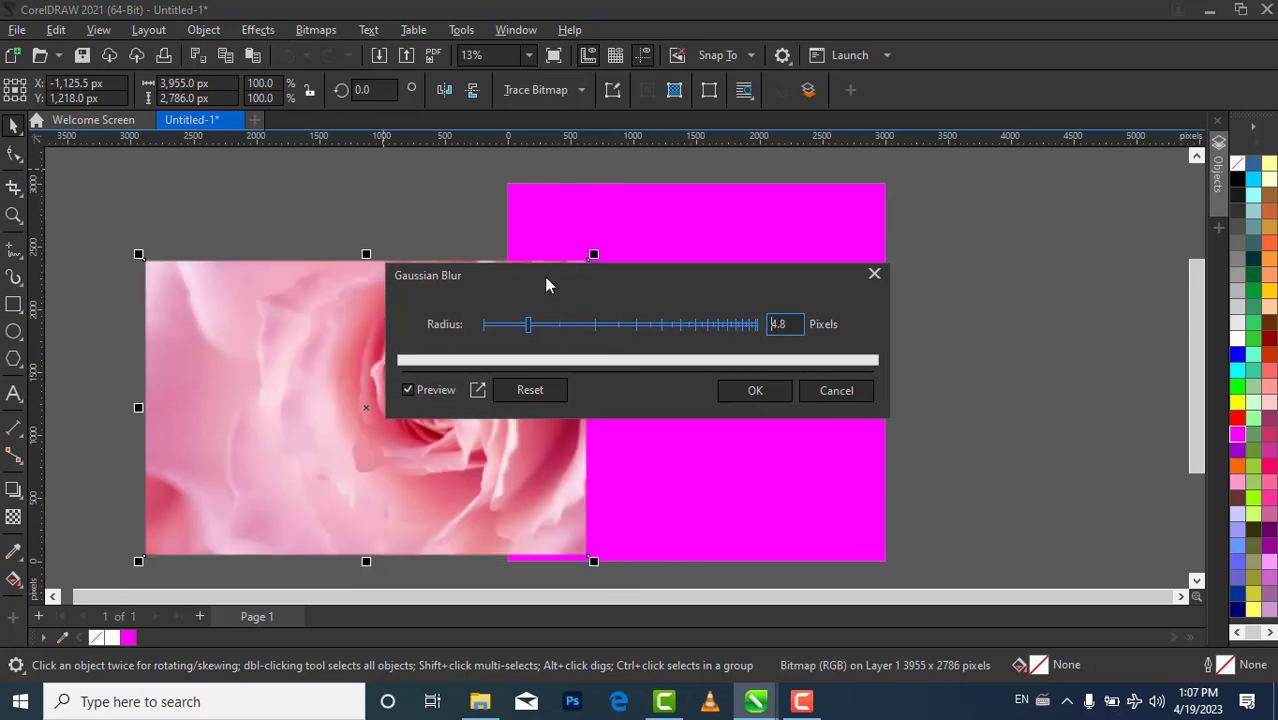
click(560, 326)
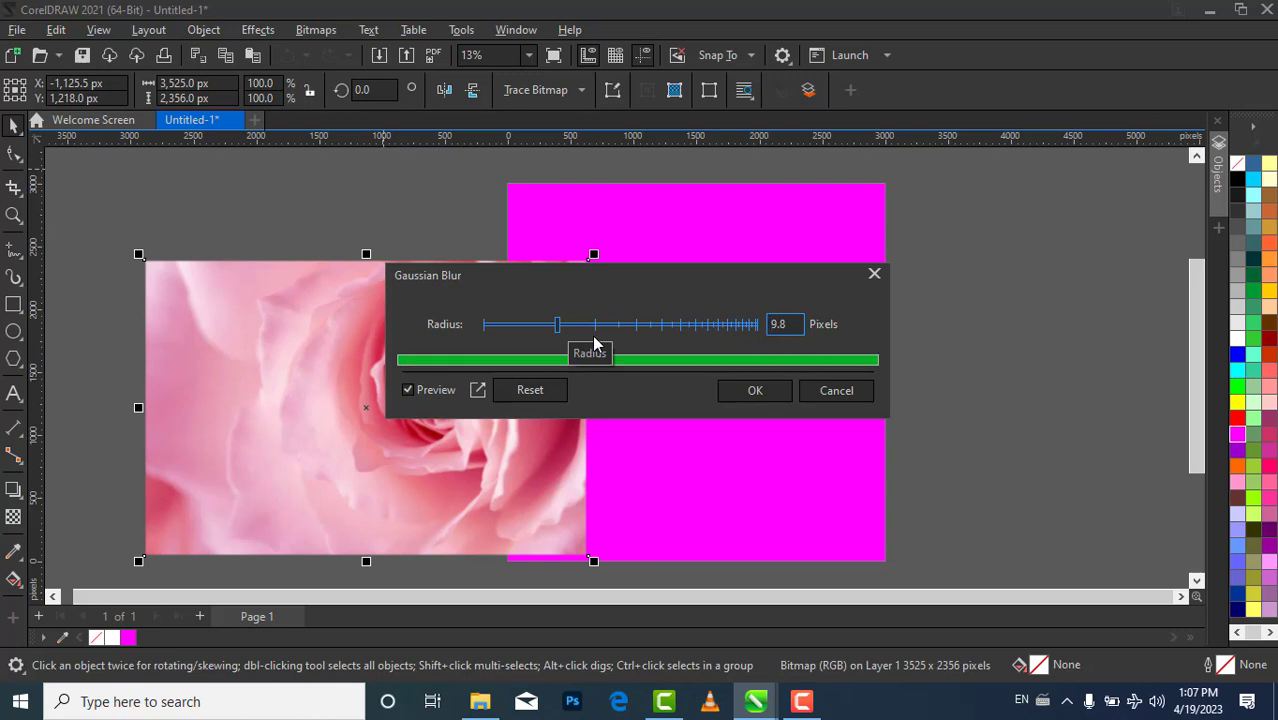
click(595, 328)
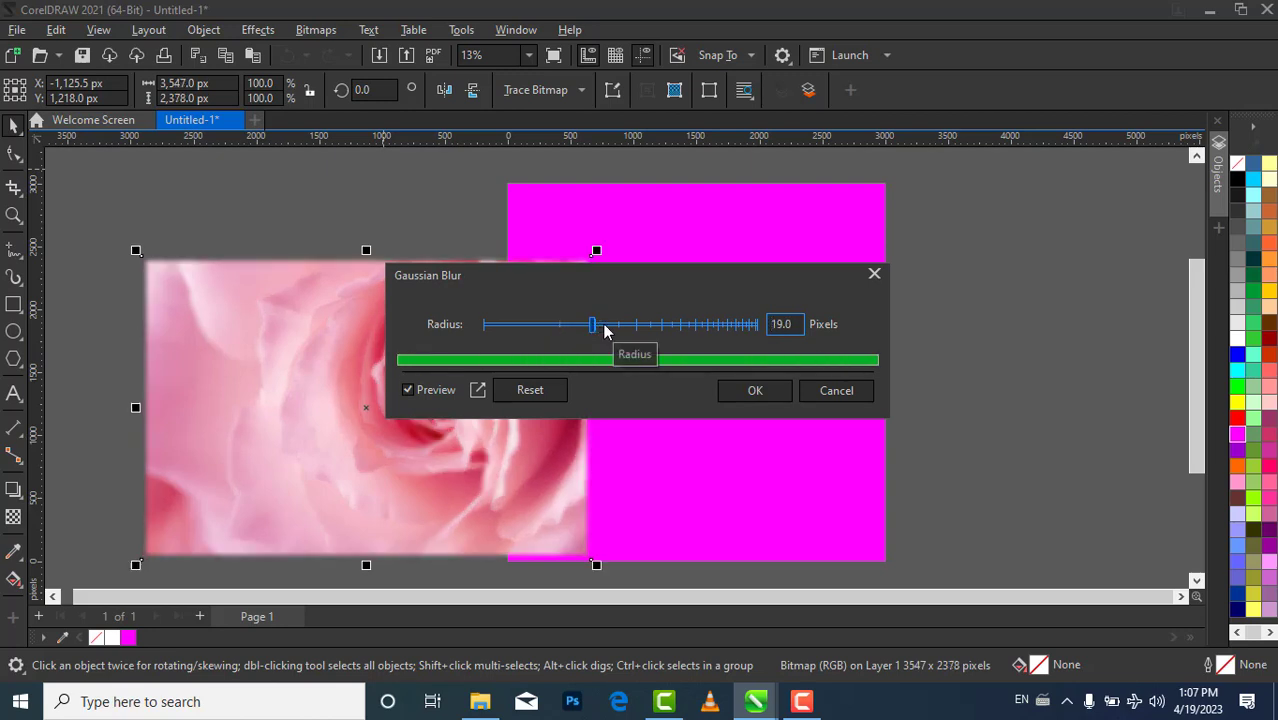
drag(604, 330, 629, 333)
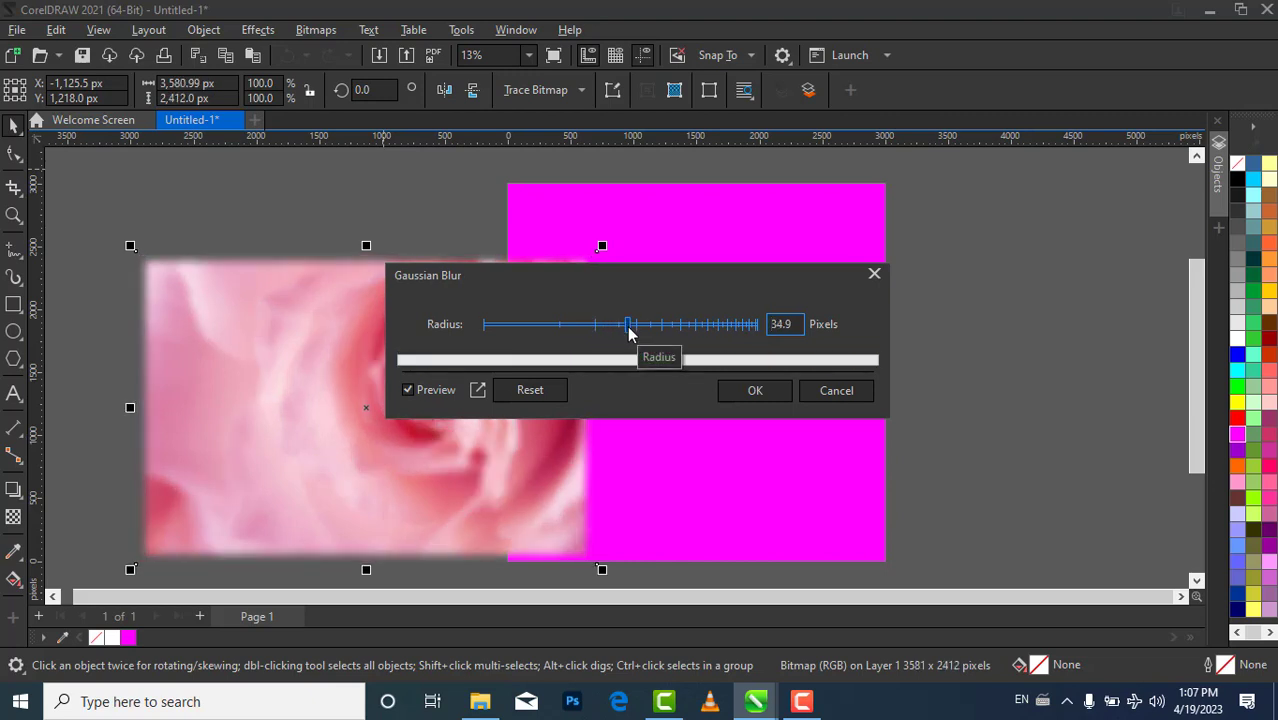
click(641, 328)
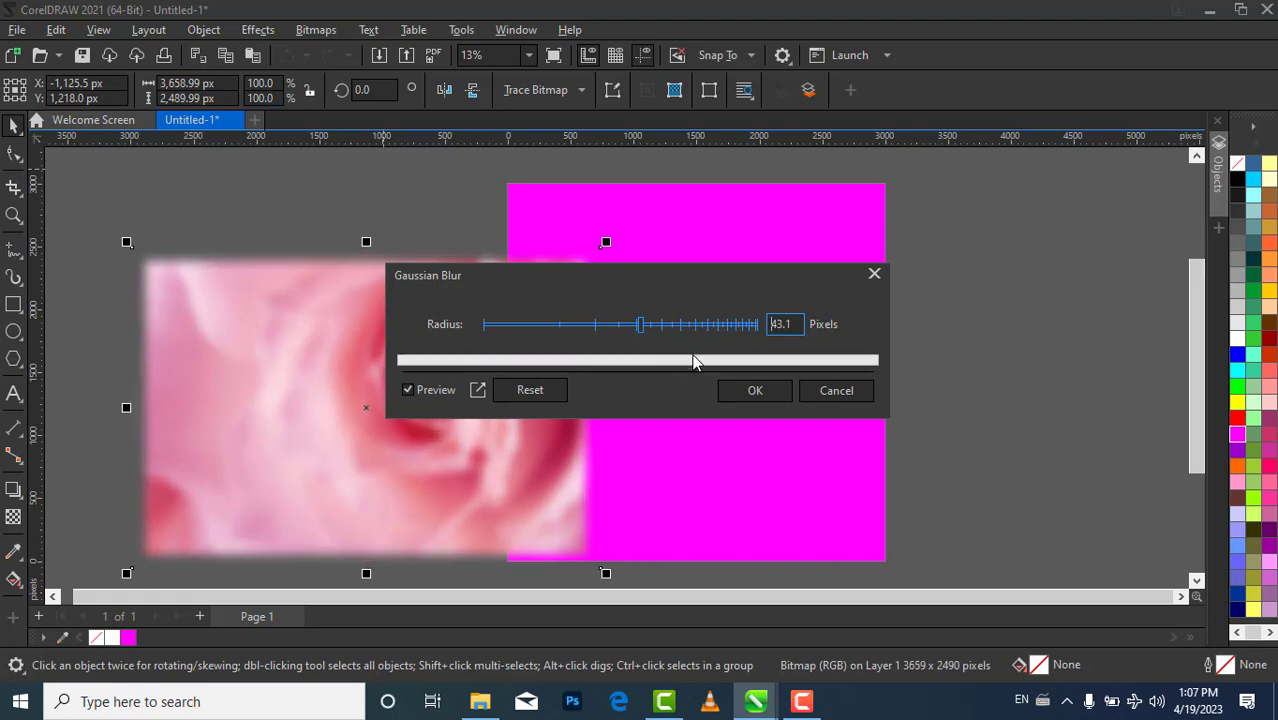
click(731, 393)
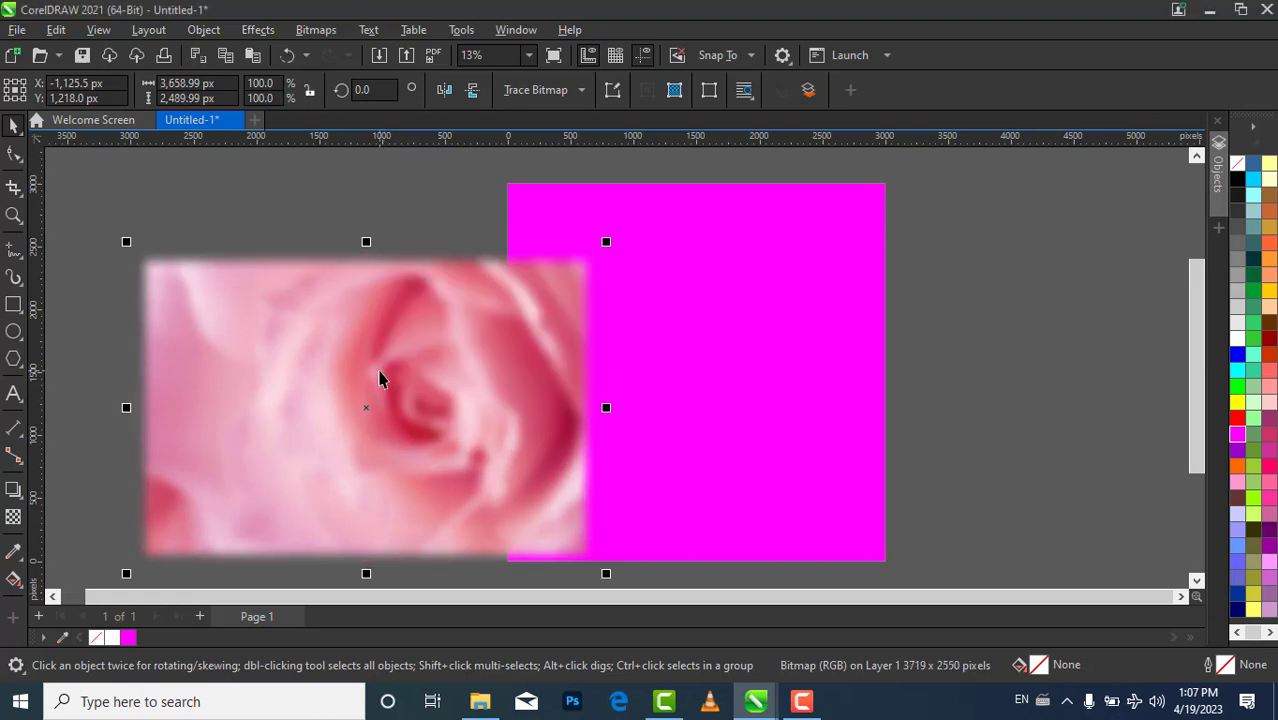
PowerClip the blurred rose image inside the magenta square
right_click(380, 371)
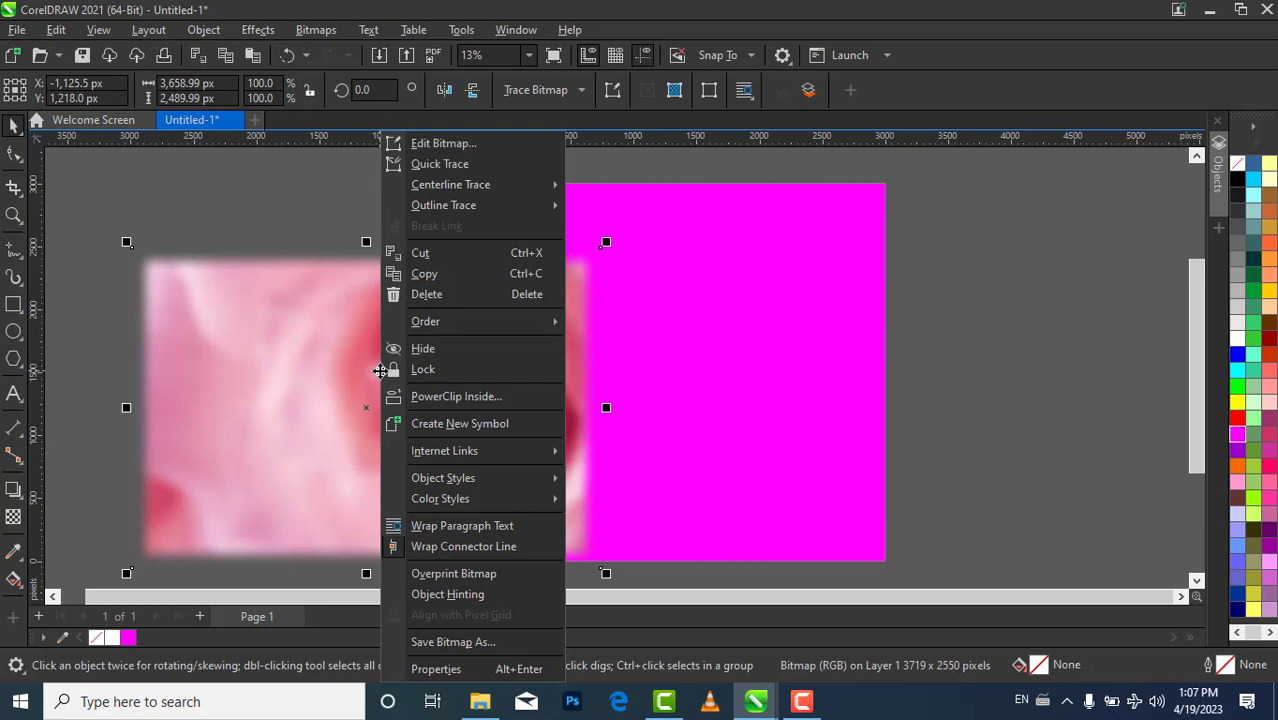
click(435, 404)
click(729, 344)
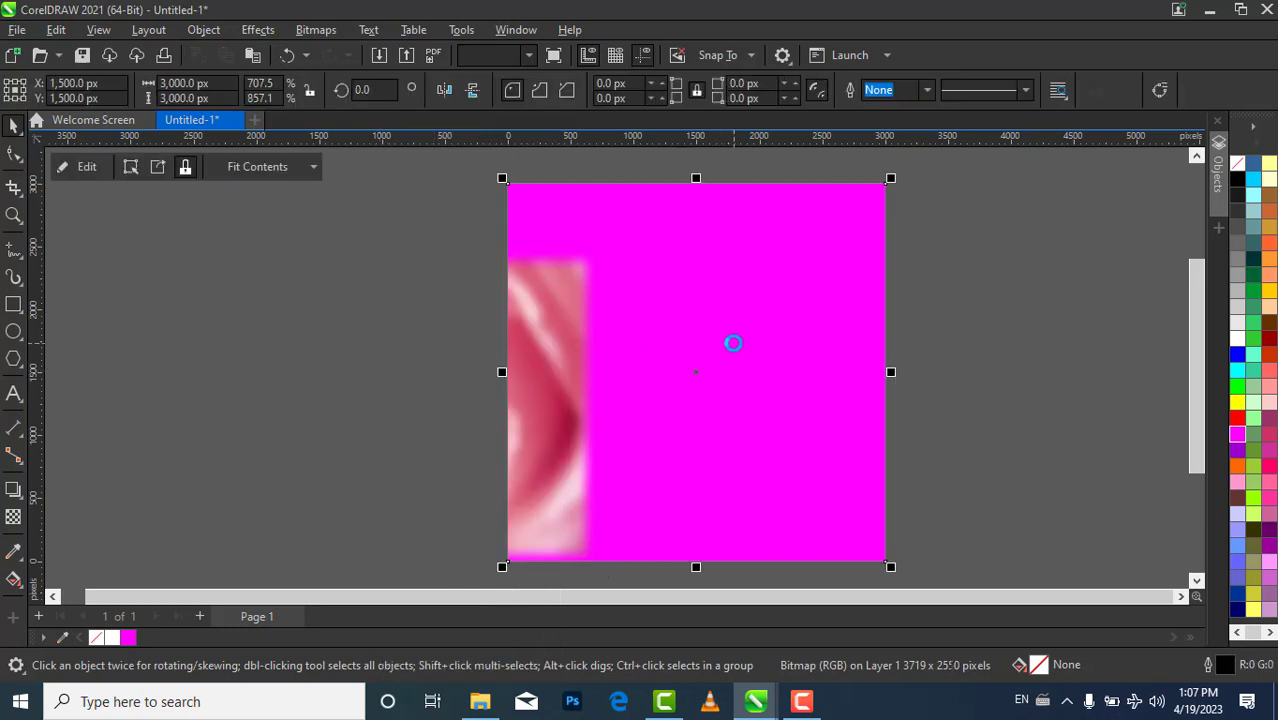
Edit the PowerClip contents, enlarging the rose image to about 4542 x 3114 px and moving it over the square frame
ctrl+click(729, 340)
click(395, 360)
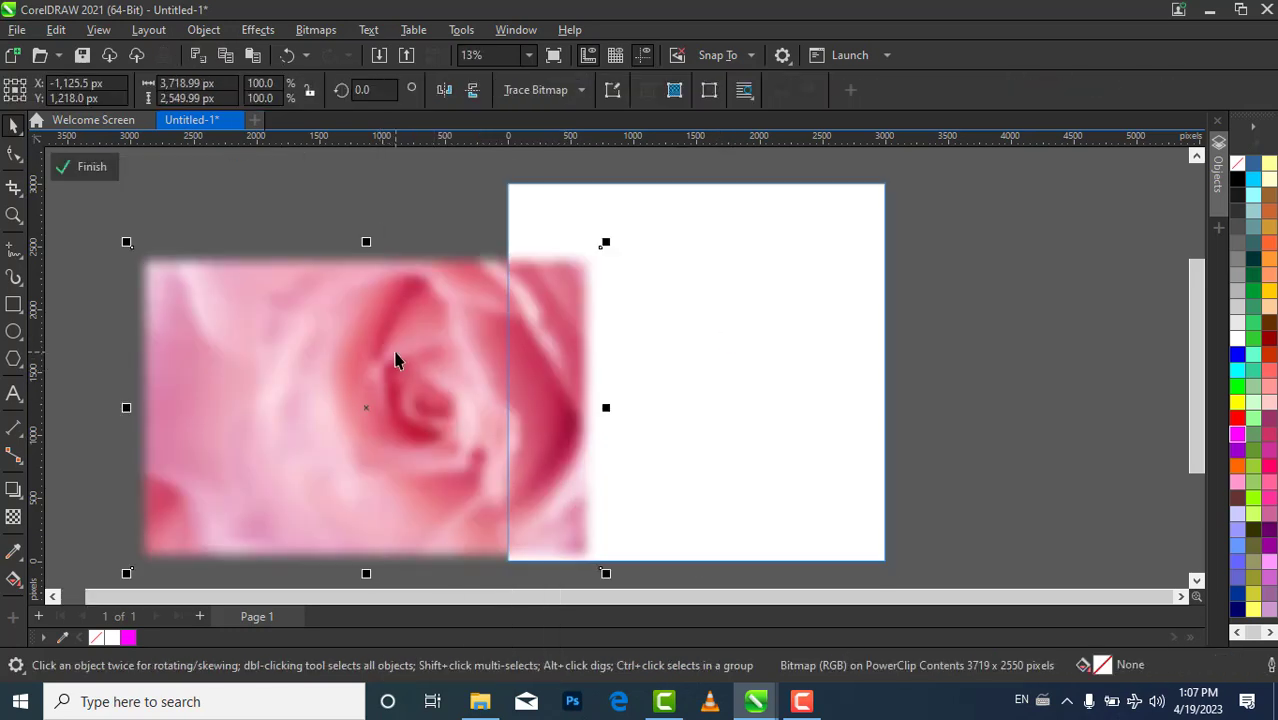
drag(606, 243, 707, 140)
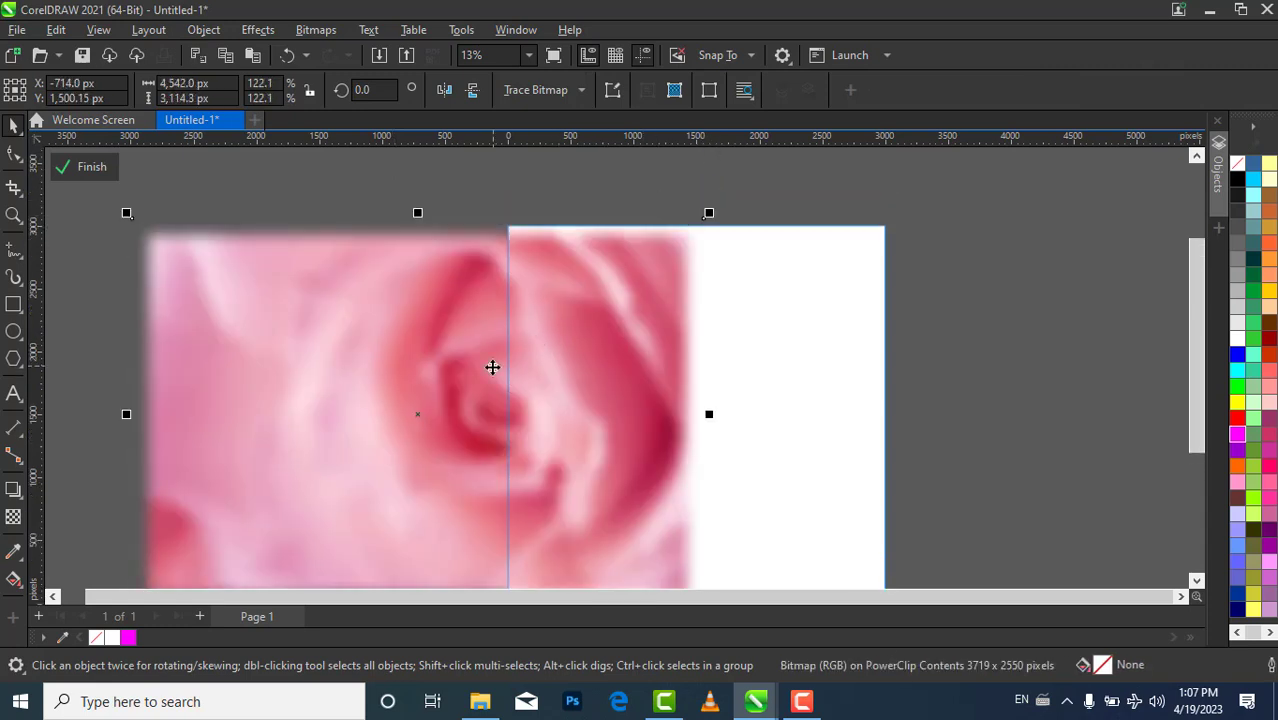
drag(491, 365, 748, 352)
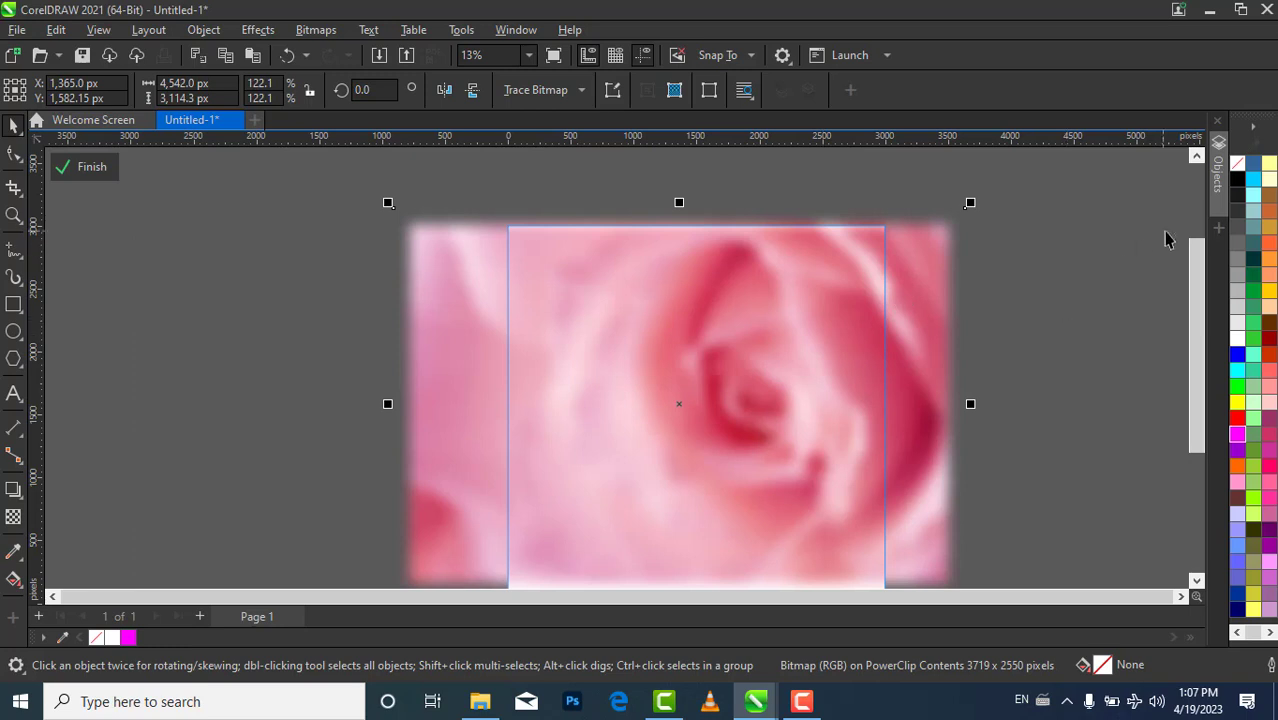
Enlarge the clipped rose image to about 5298 x 3633 px and reposition it to cover the whole frame
scroll(1197, 300, down, 3)
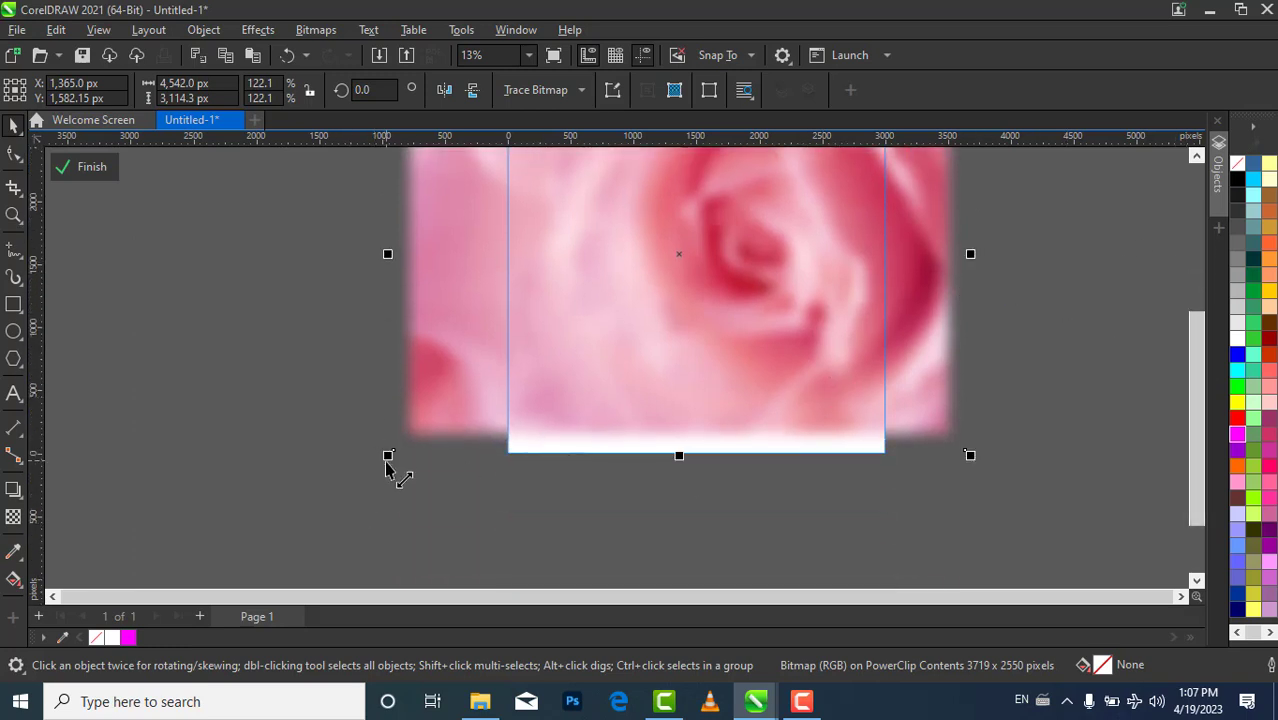
drag(388, 455, 293, 487)
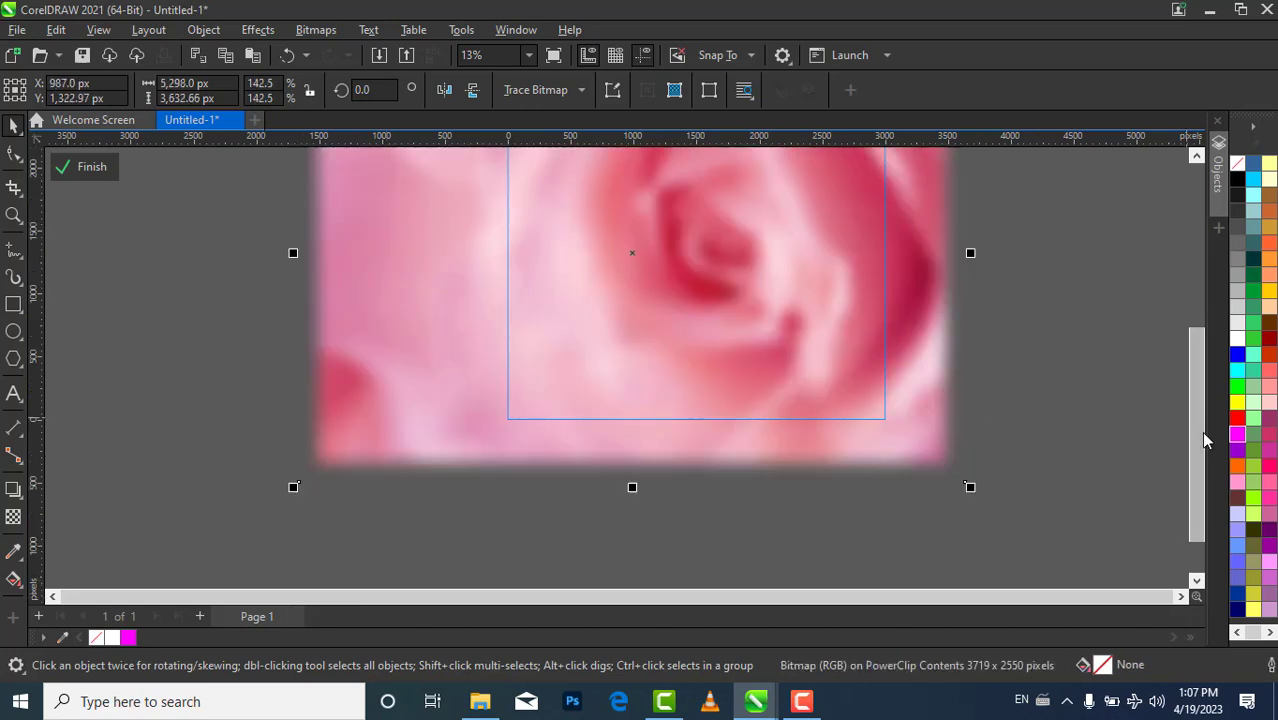
drag(1198, 470, 1199, 413)
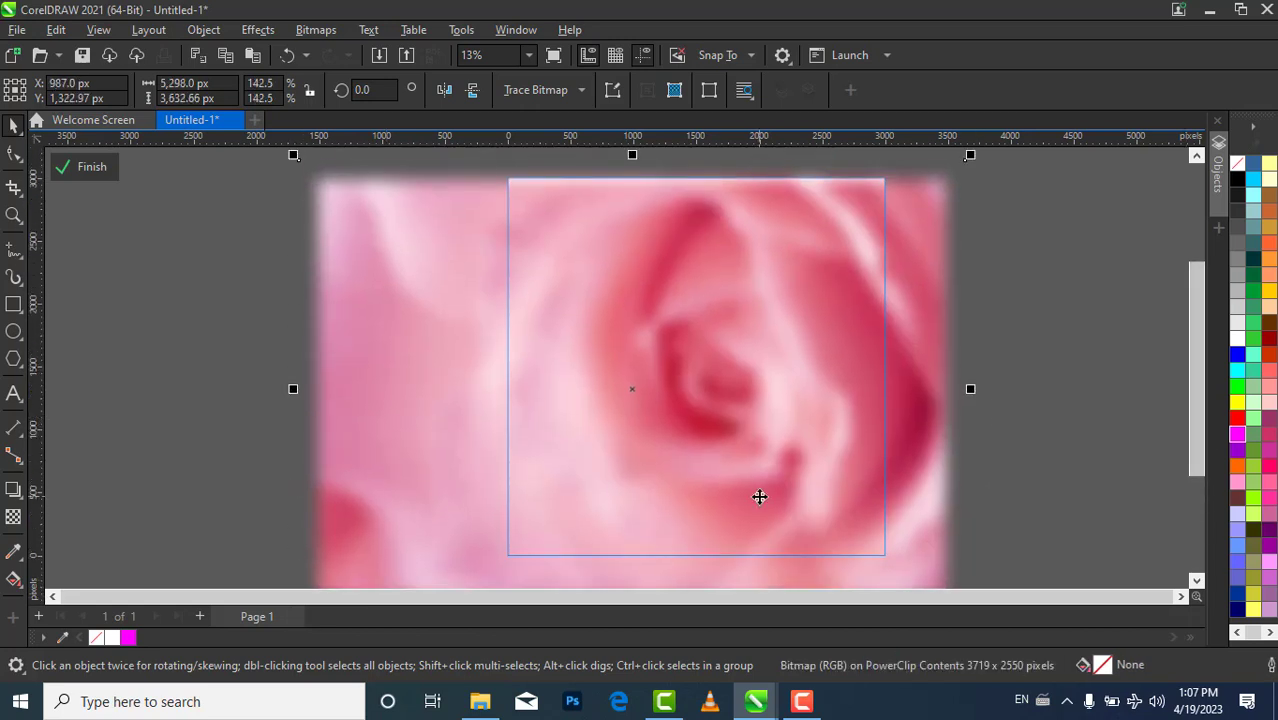
drag(710, 391, 756, 371)
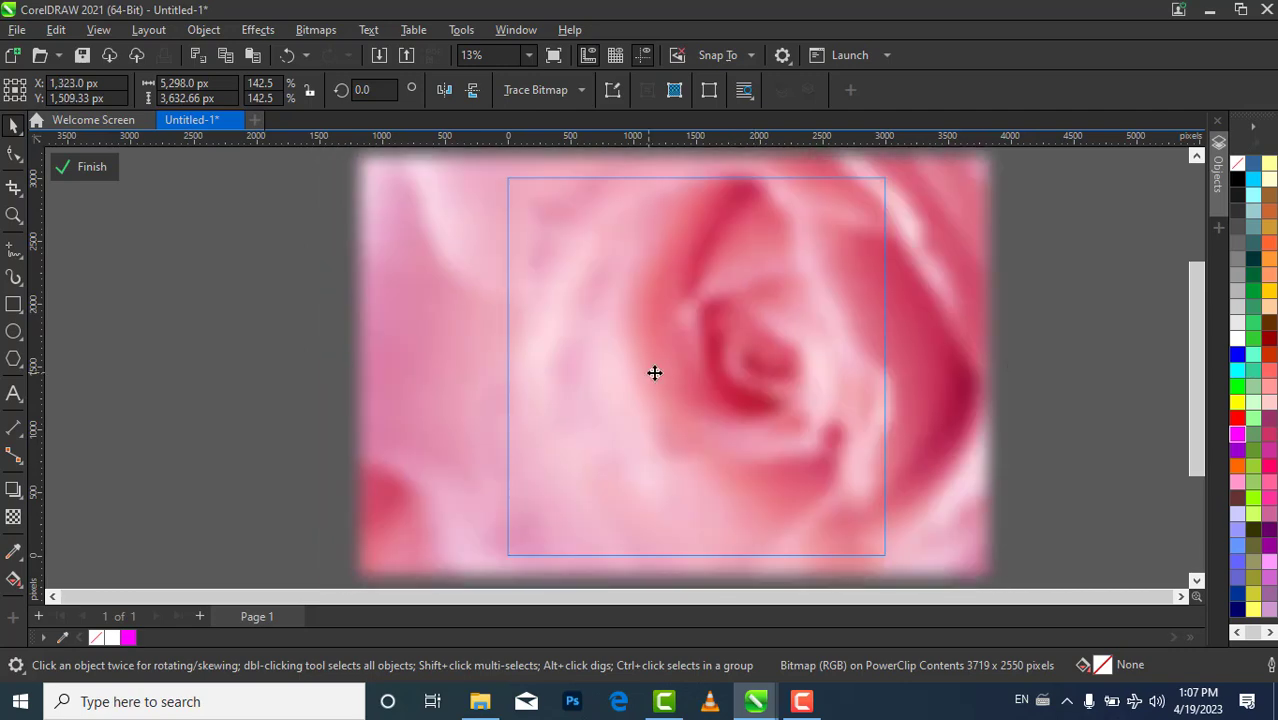
drag(654, 372, 665, 372)
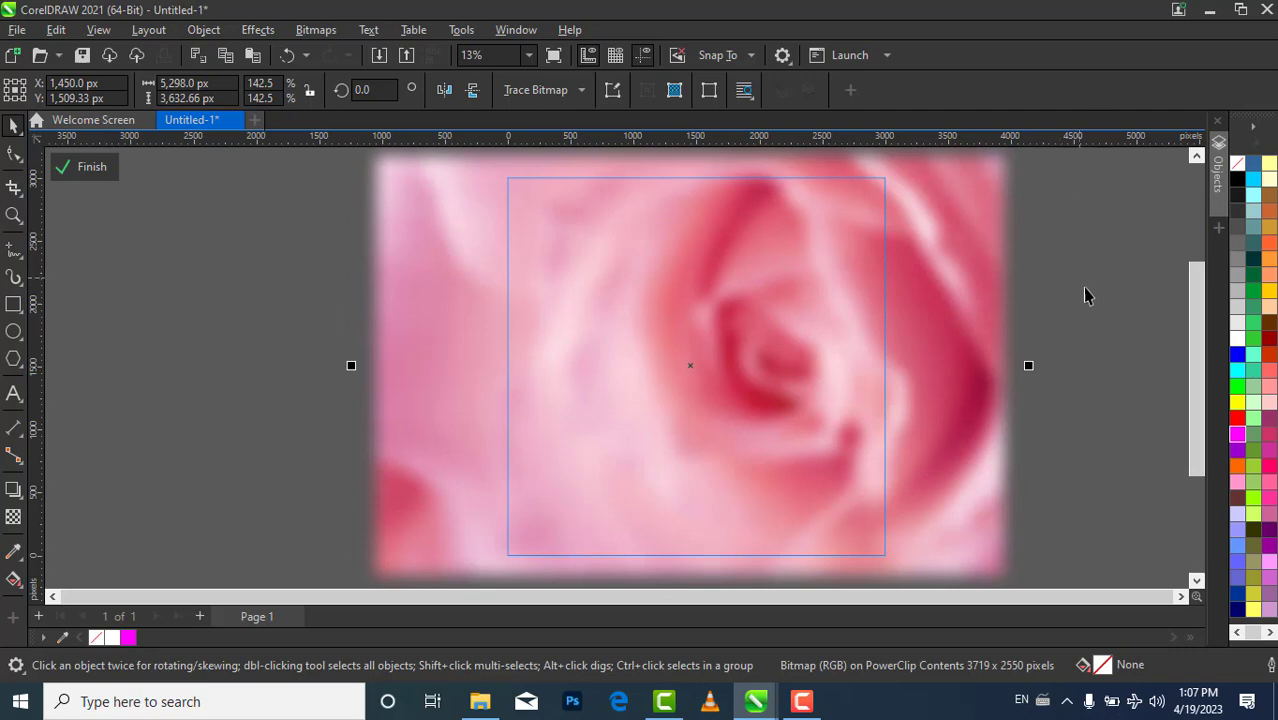
Finish editing the PowerClip, and bring desktop images 15(1), 16(0) and the woman's portrait into the CorelDRAW document beside the square
click(94, 171)
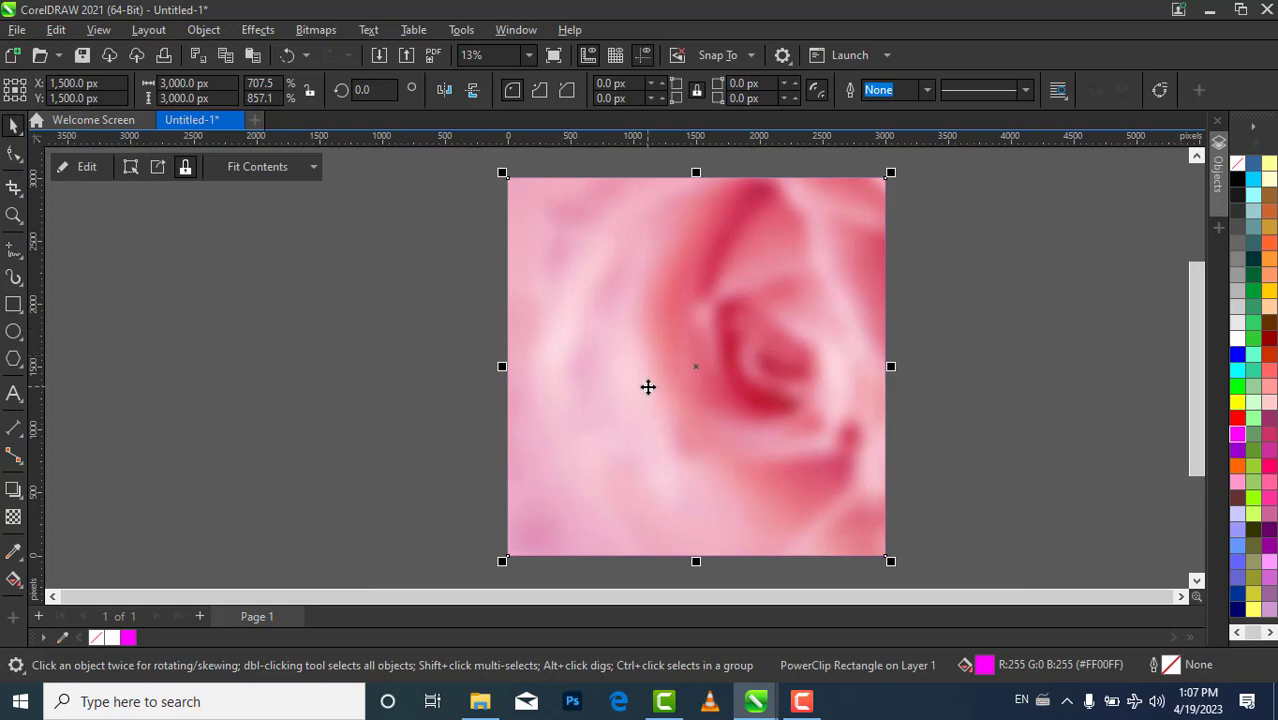
click(1209, 9)
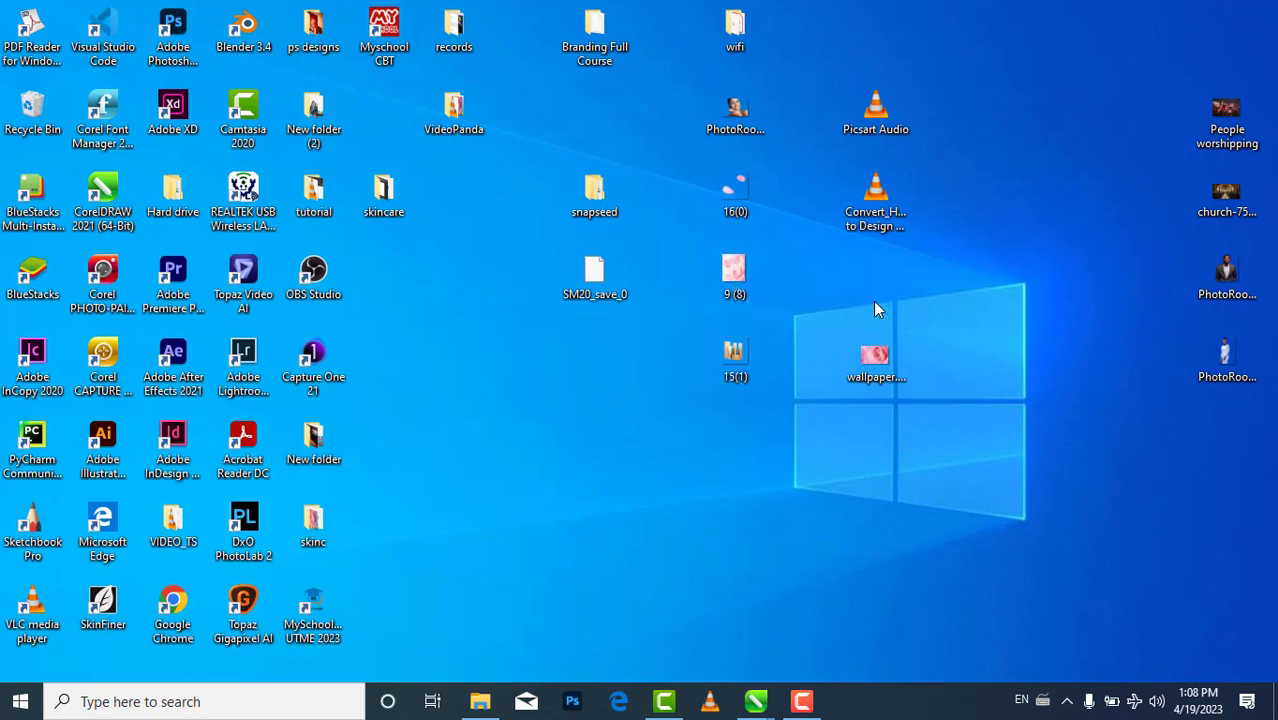
drag(874, 302, 874, 302)
drag(735, 362, 741, 286)
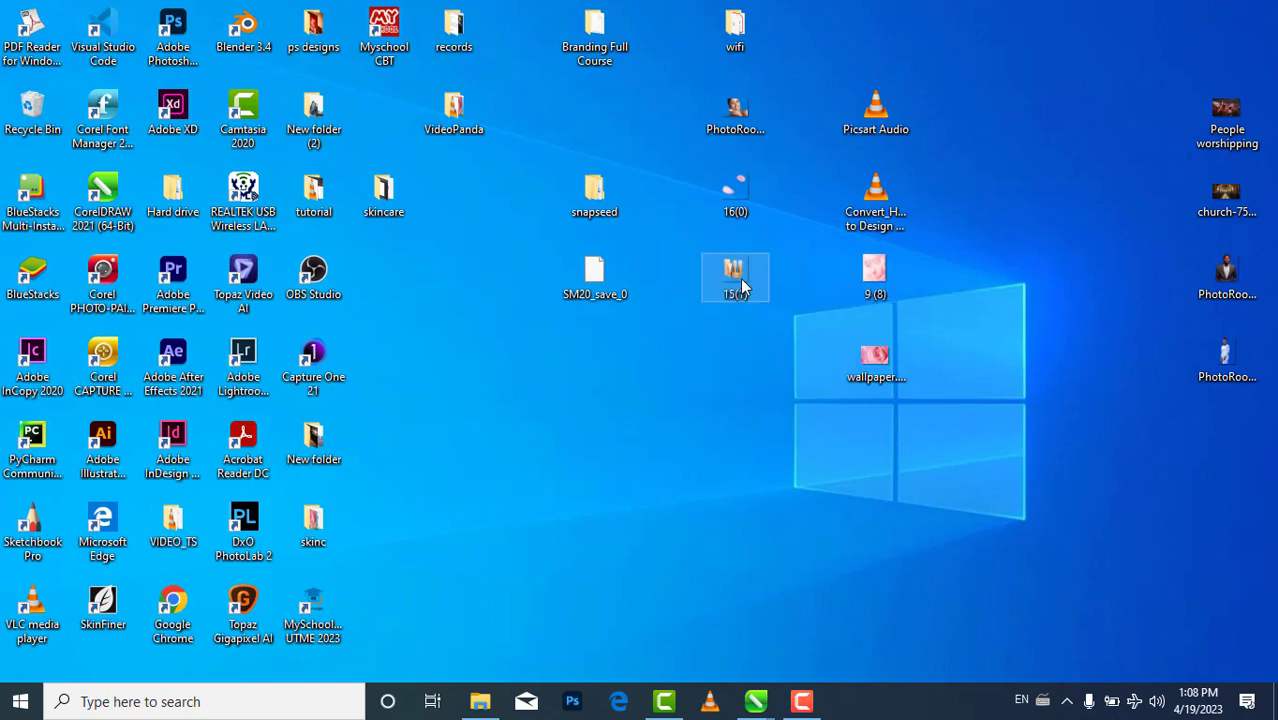
drag(736, 337, 802, 612)
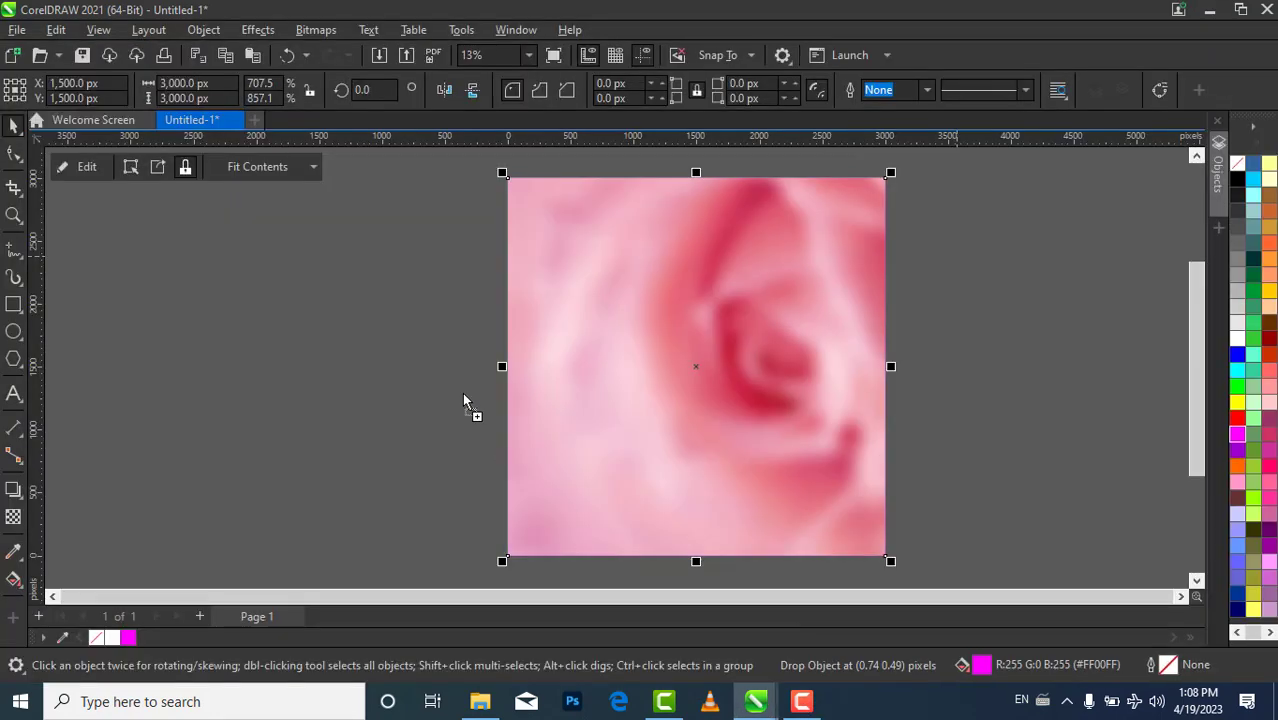
drag(463, 394, 287, 328)
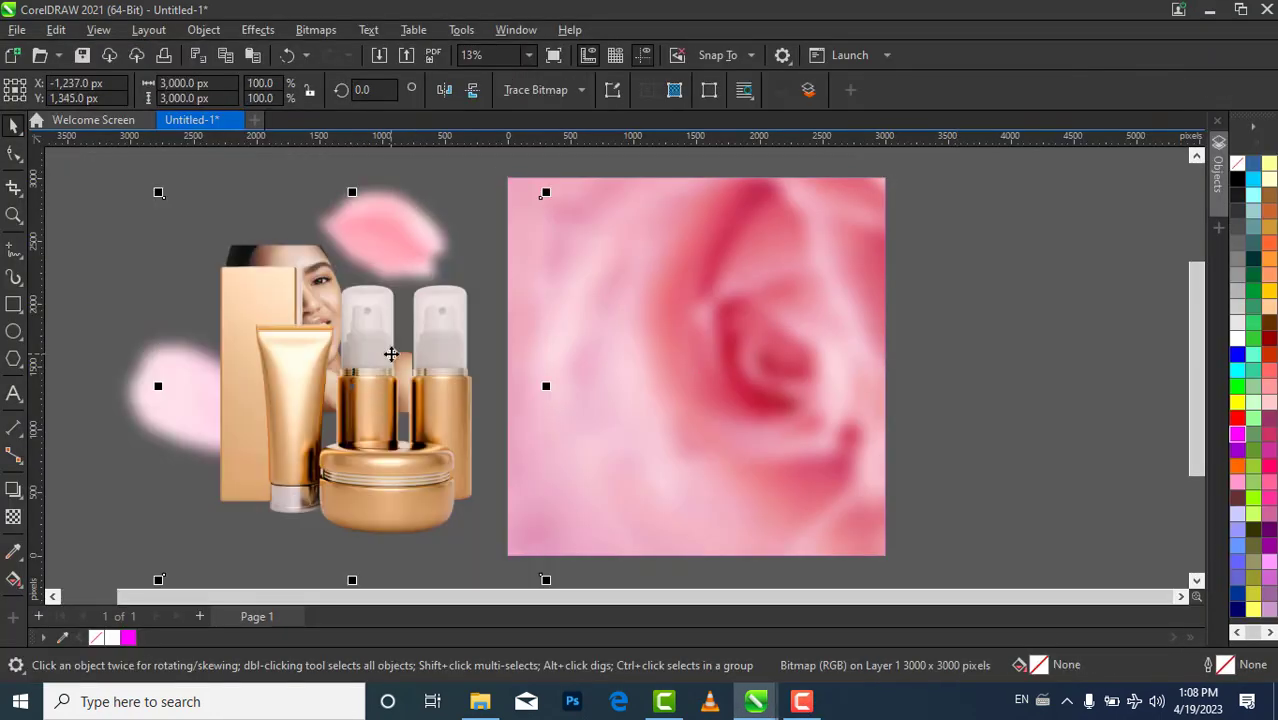
Shrink the gold cosmetics image to about 1448 x 1448 px and place it on the empty area to the right of the square
drag(379, 372, 1005, 336)
drag(1172, 160, 977, 352)
drag(935, 451, 1034, 407)
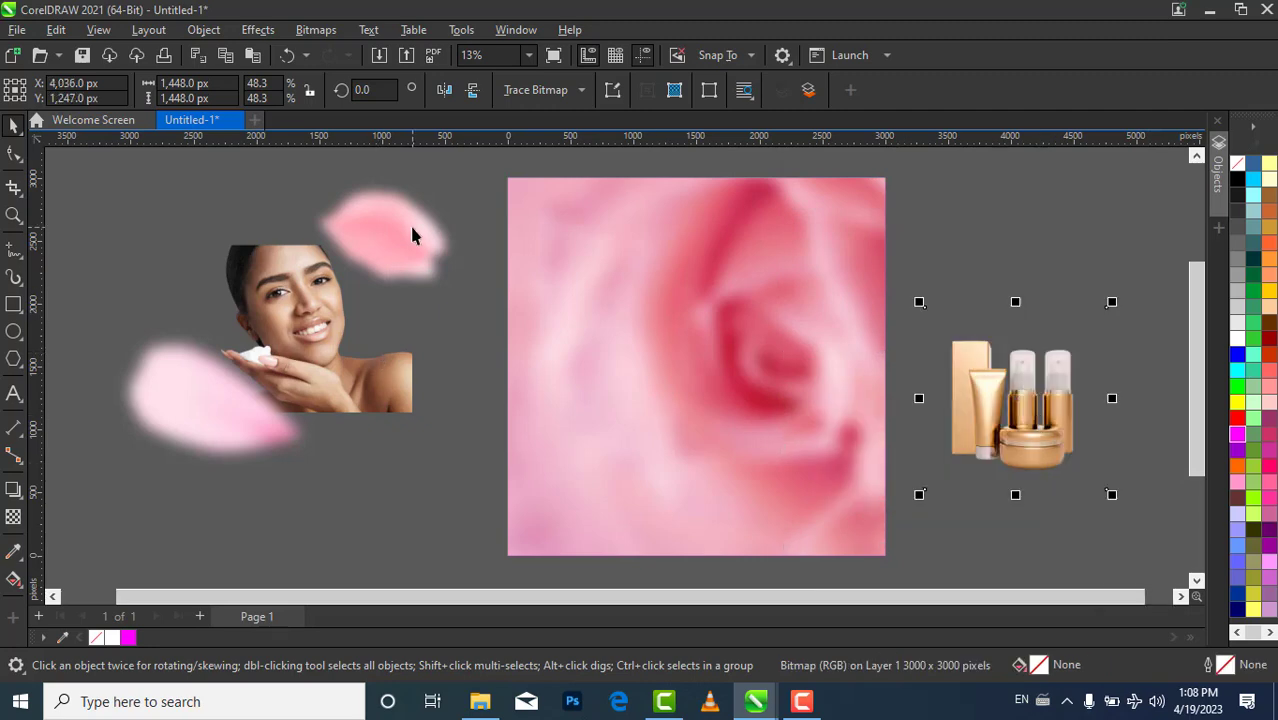
Move the petals image partly over the square and PowerClip it inside the rose background
drag(460, 280, 575, 318)
right_click(575, 318)
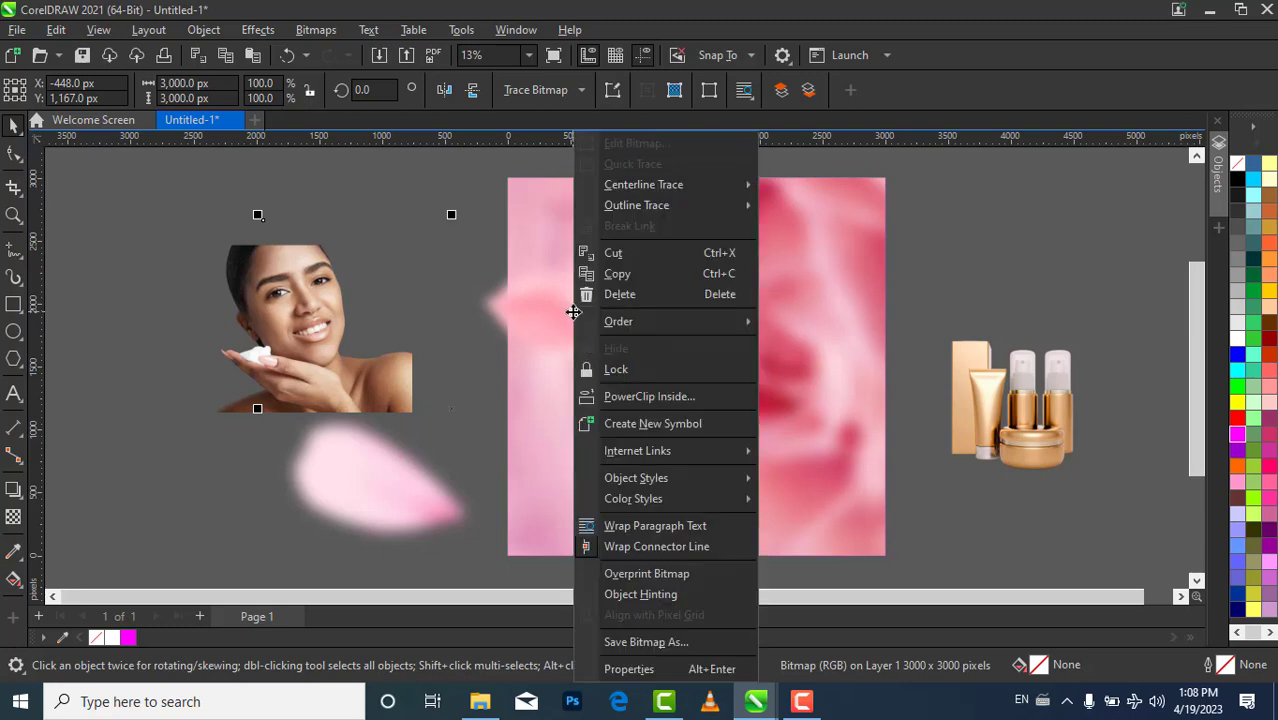
click(649, 396)
click(778, 303)
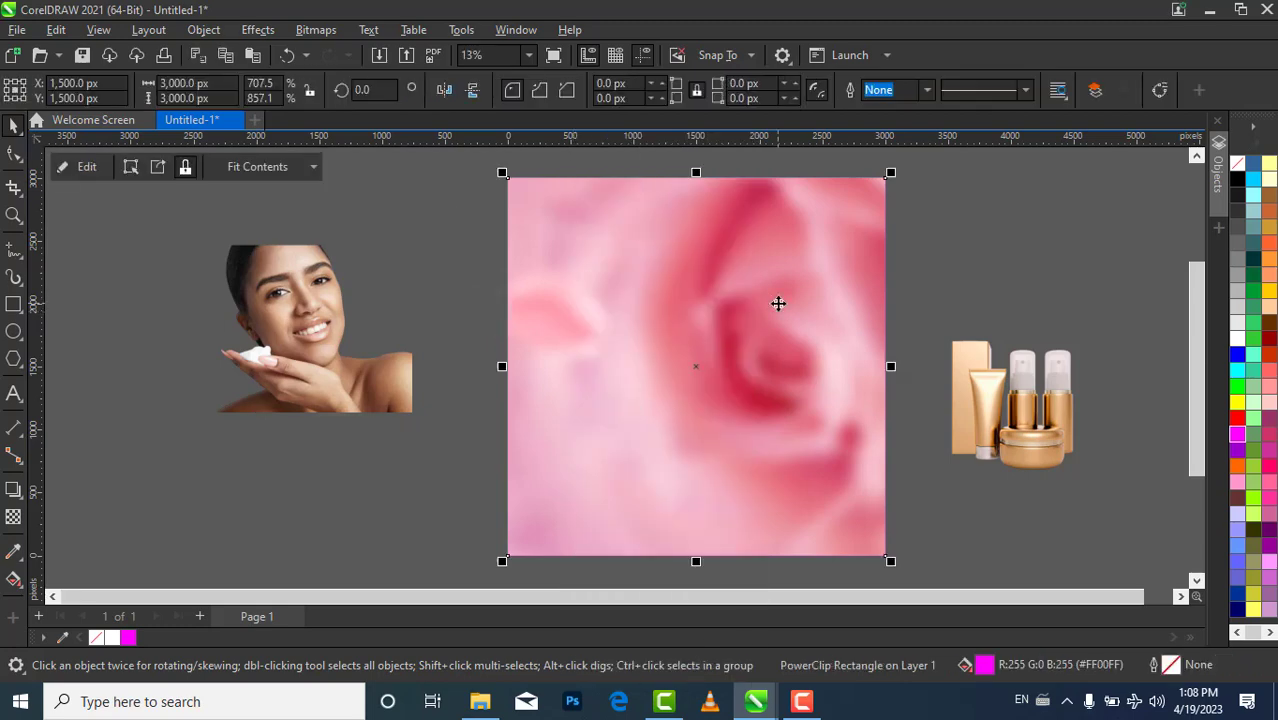
Edit the PowerClip contents, resizing the petals image to about 2657 x 2657 px and centring it in the square frame
double_click(600, 310)
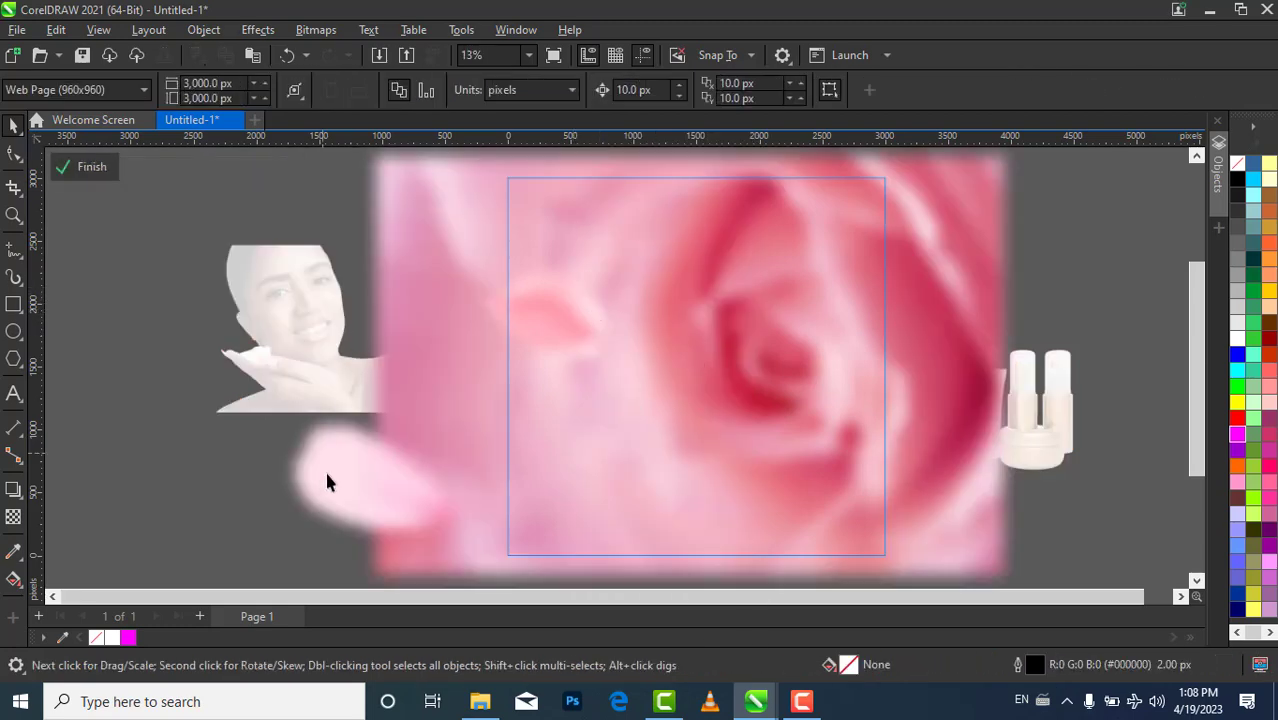
drag(353, 508, 377, 488)
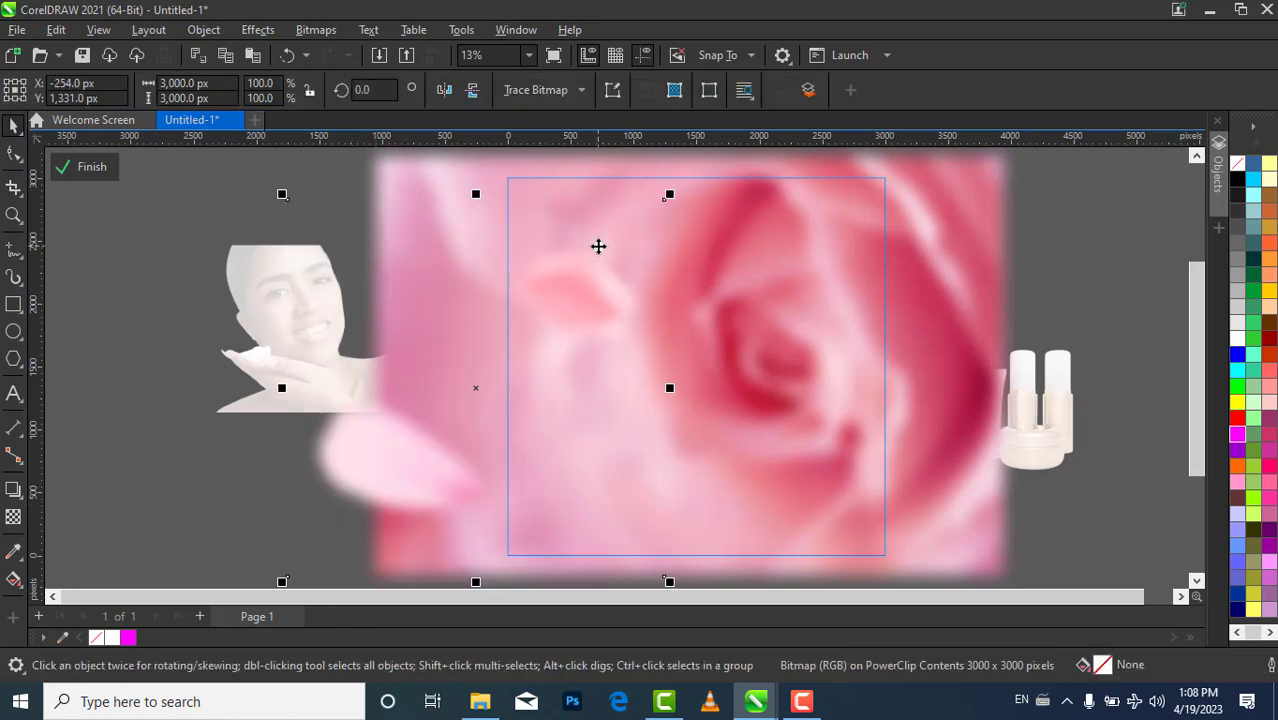
drag(669, 194, 571, 283)
drag(525, 360, 690, 362)
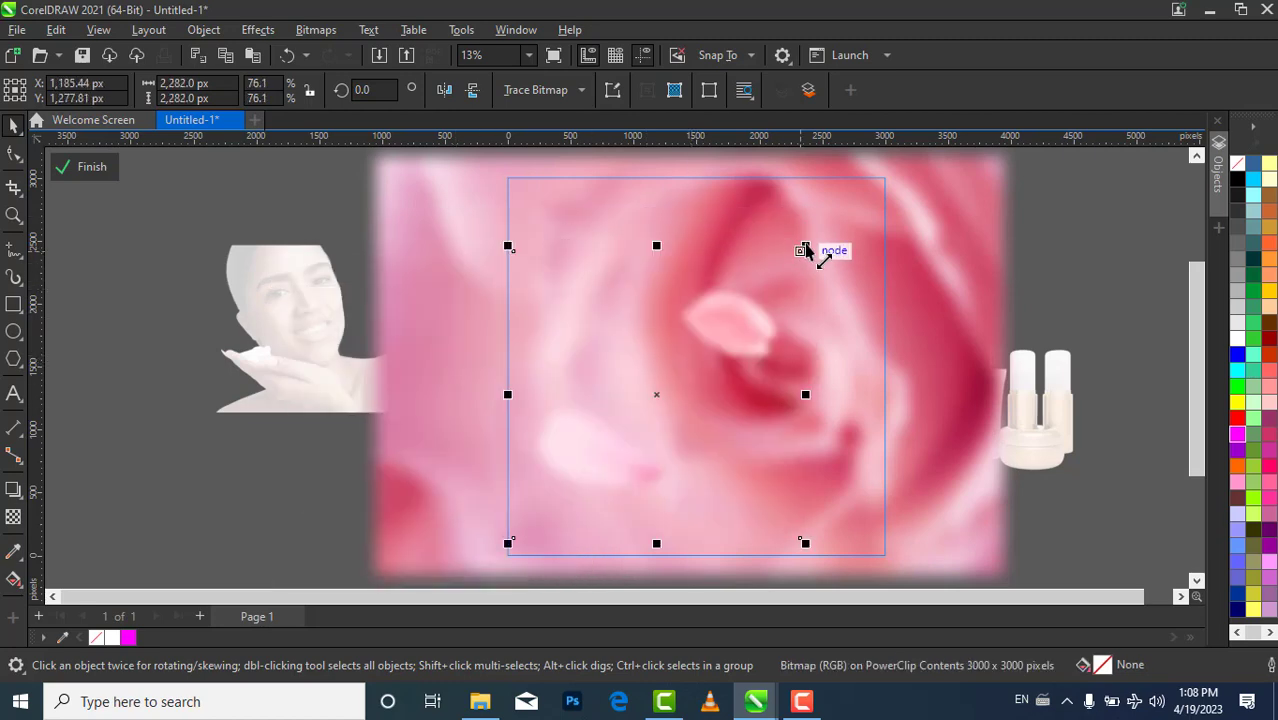
drag(806, 246, 856, 202)
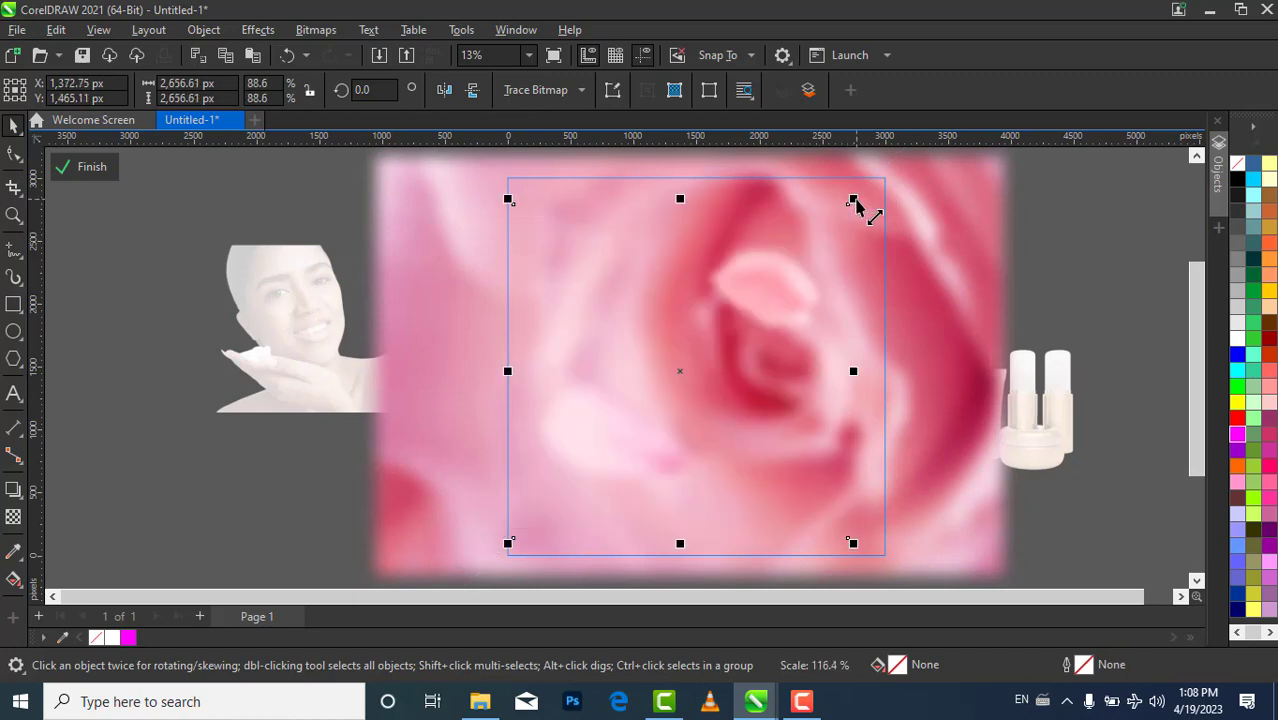
scroll(860, 206, down, 1)
drag(688, 285, 703, 291)
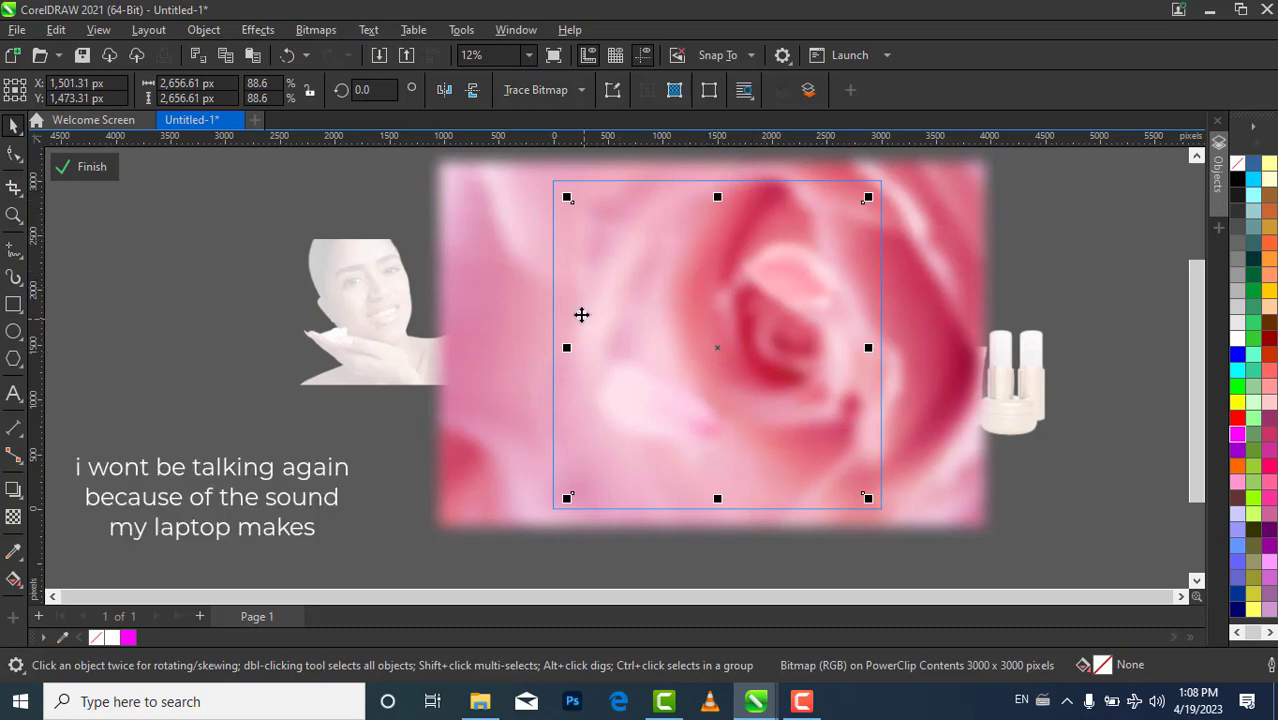
Mirror the petals so the pale one sits upper left, enlarge the image to about 2830 x 2830 px, and finish the PowerClip edit
click(447, 95)
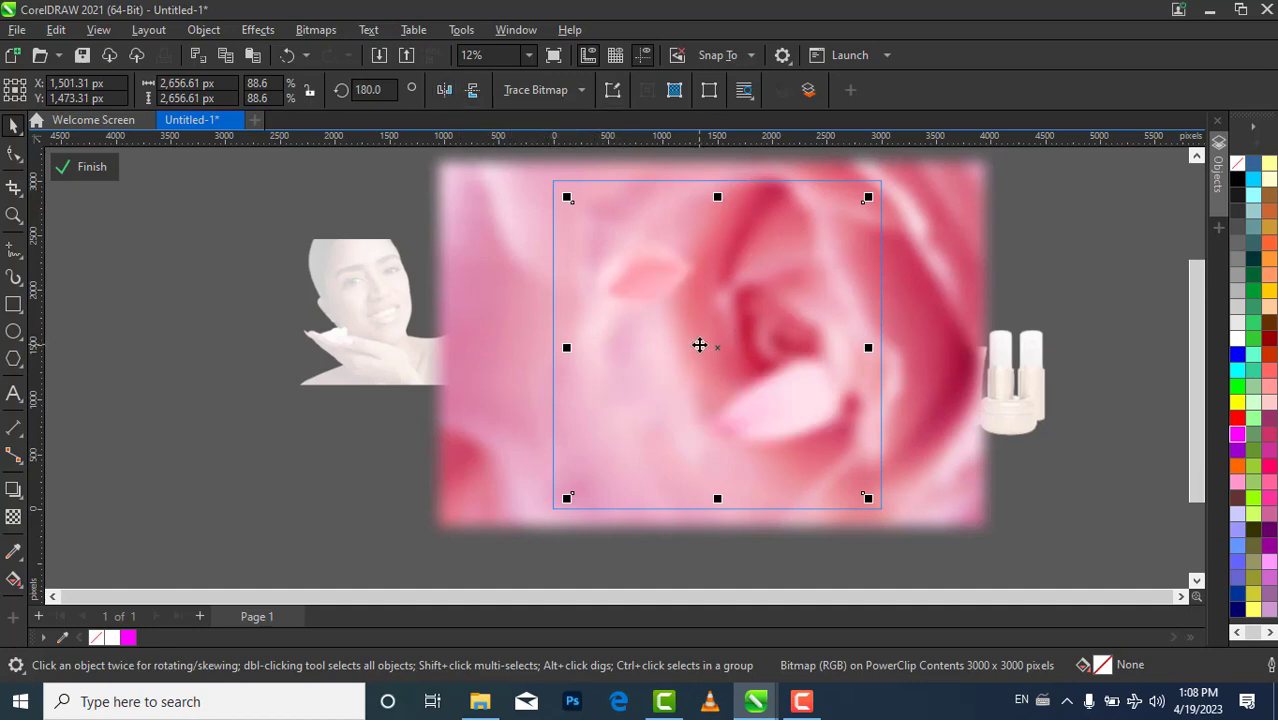
click(473, 92)
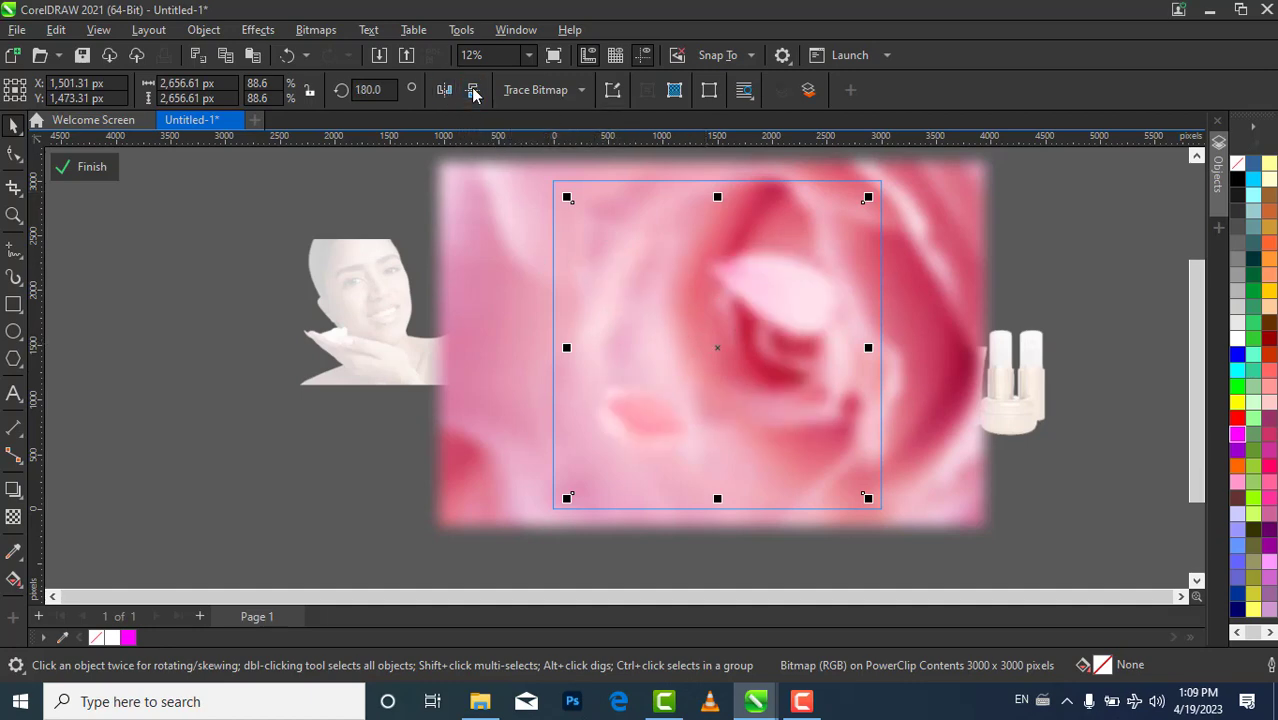
click(444, 90)
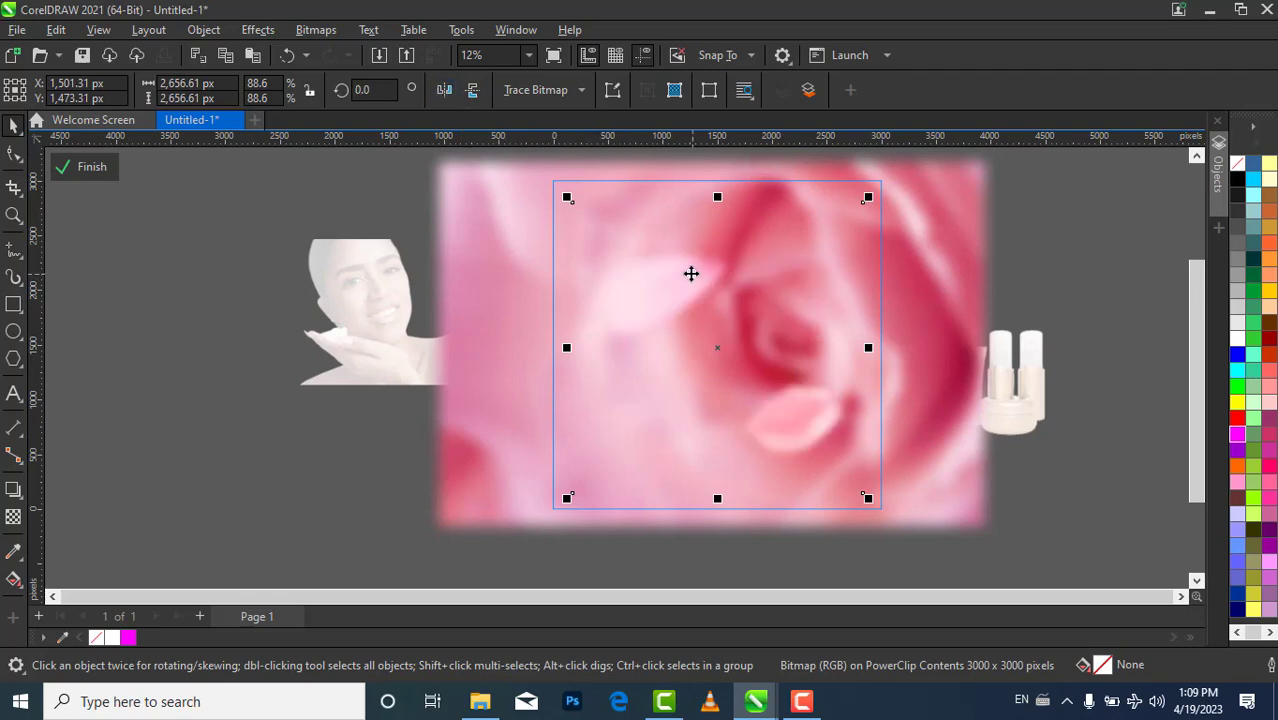
drag(567, 197, 547, 185)
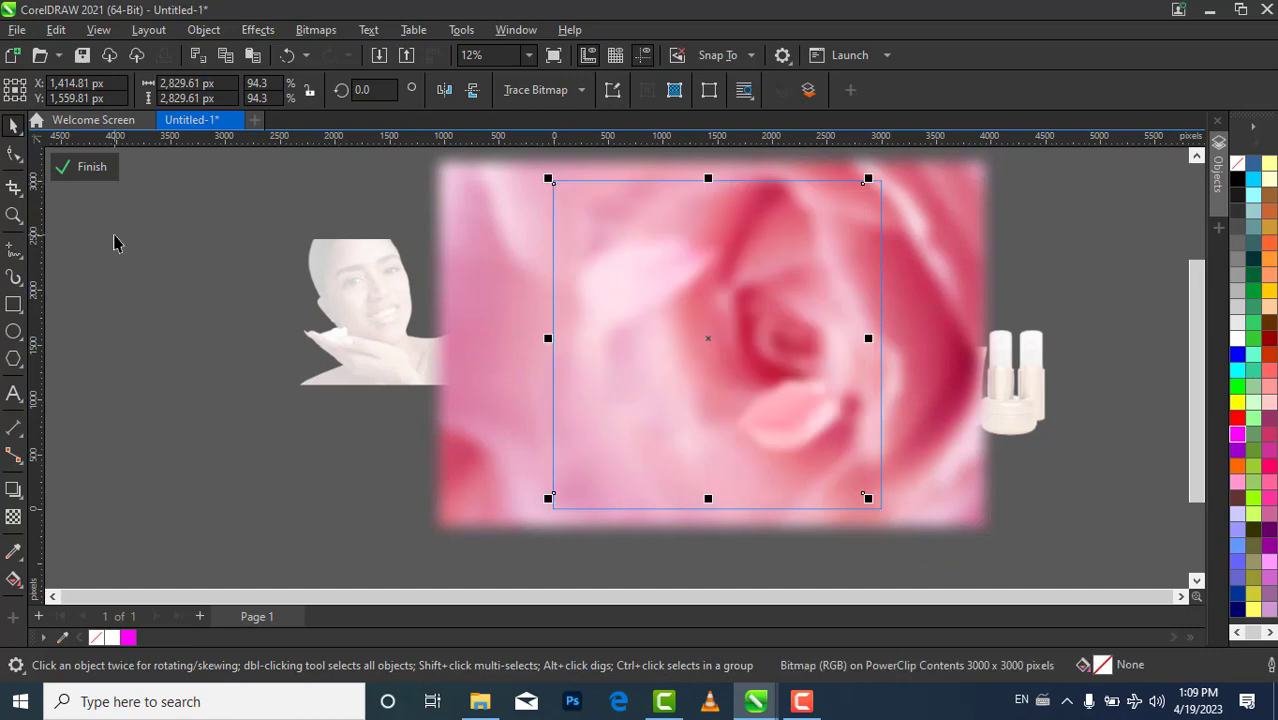
click(66, 168)
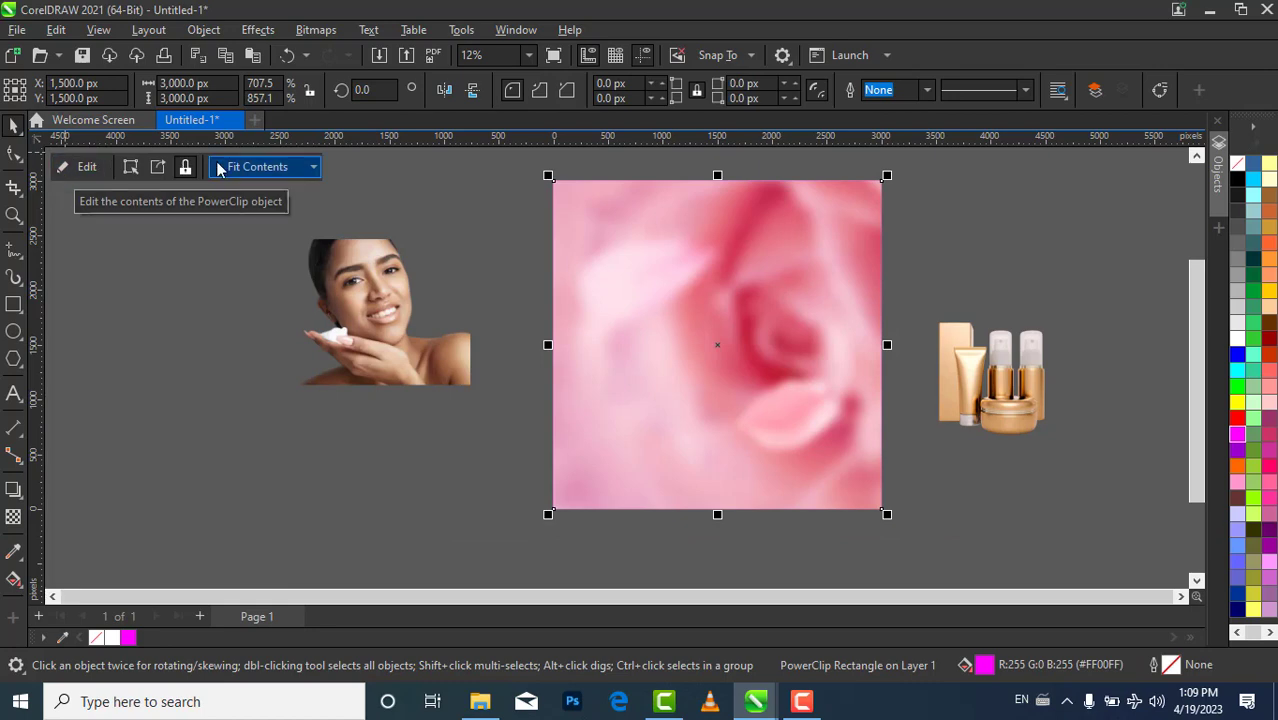
Move the woman's portrait over the lower right of the square and PowerClip it inside
click(355, 312)
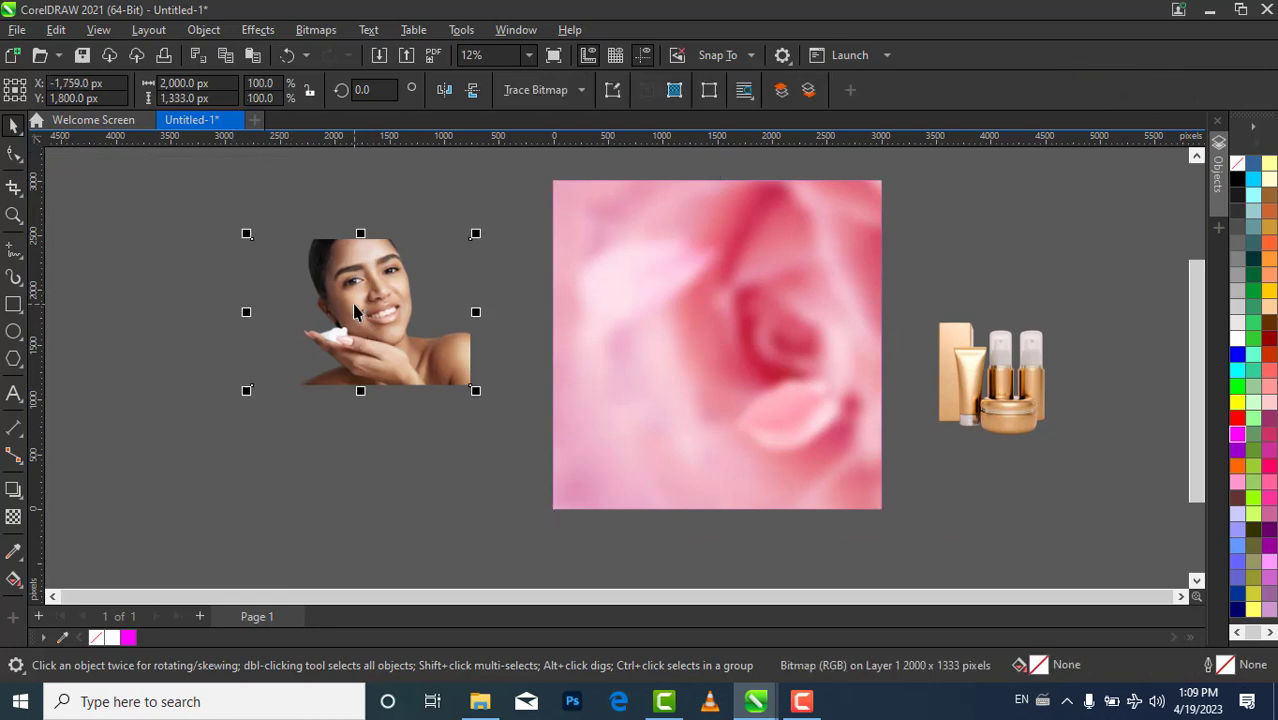
drag(380, 315, 767, 432)
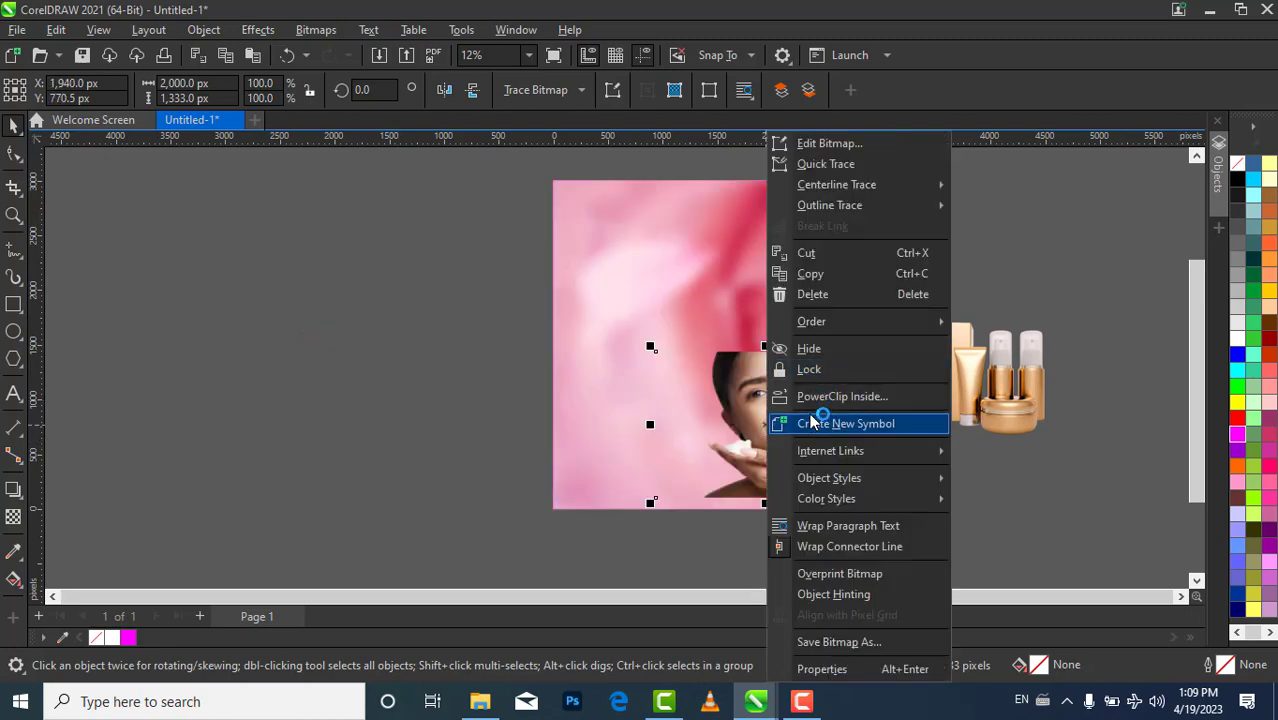
click(800, 396)
click(753, 271)
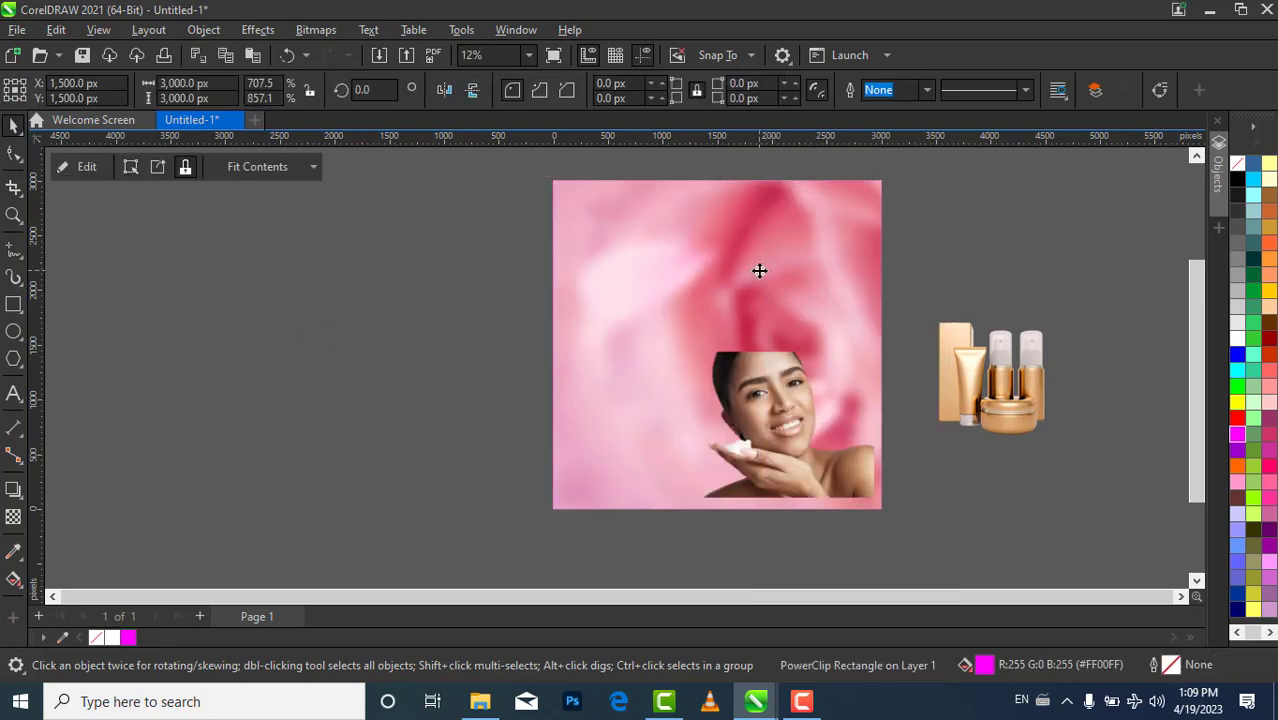
Enlarge the clipped portrait to about 4515 x 3009 px, position it so half the face fills the frame's right side, and finish editing
double_click(759, 270)
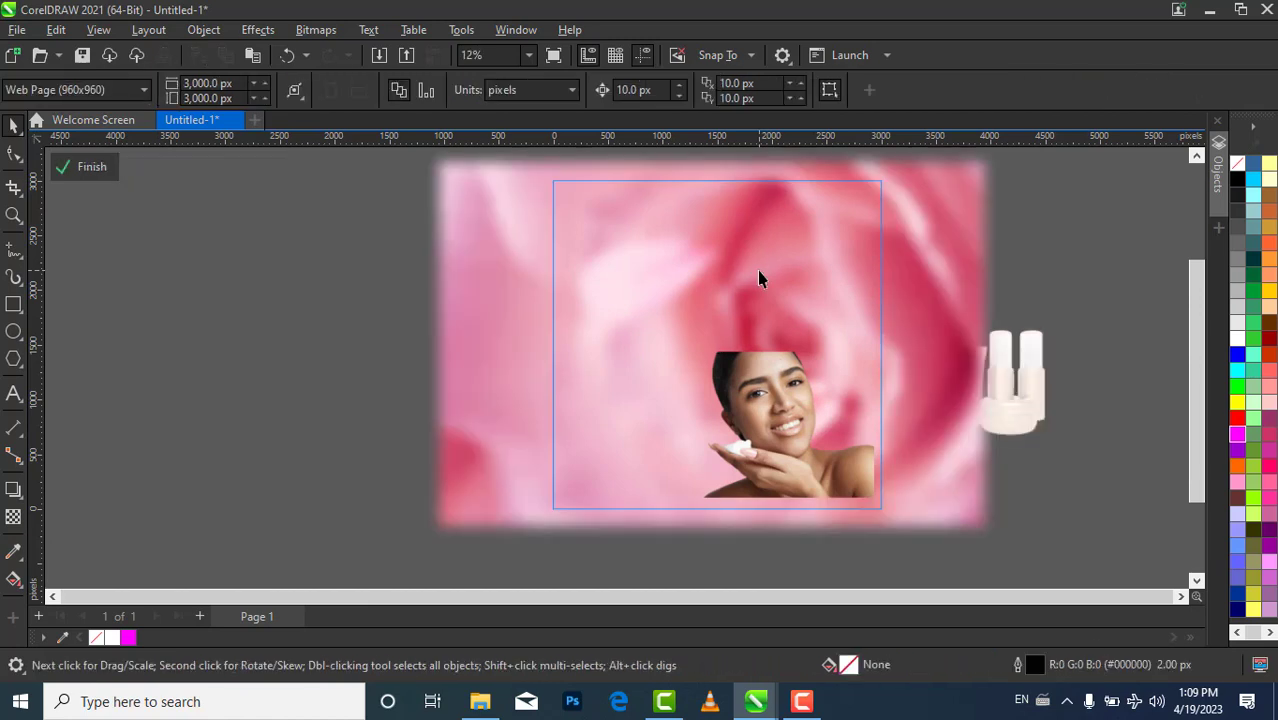
click(768, 460)
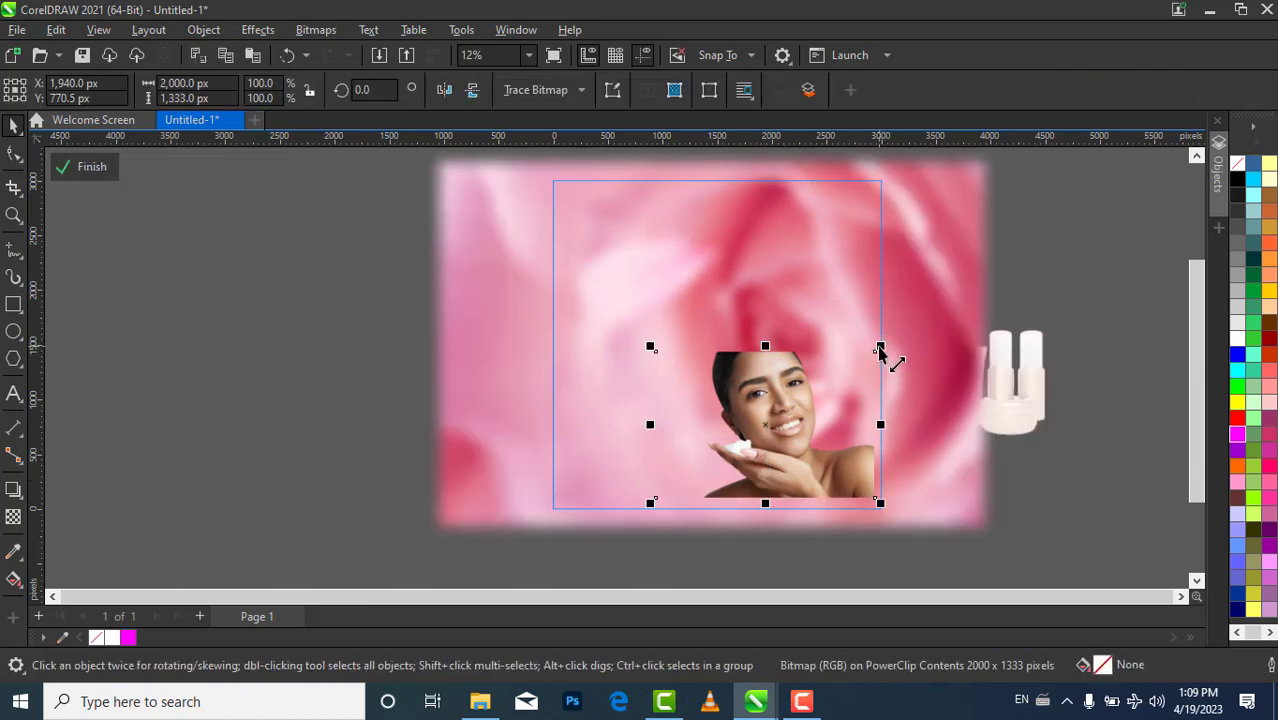
drag(881, 346, 984, 257)
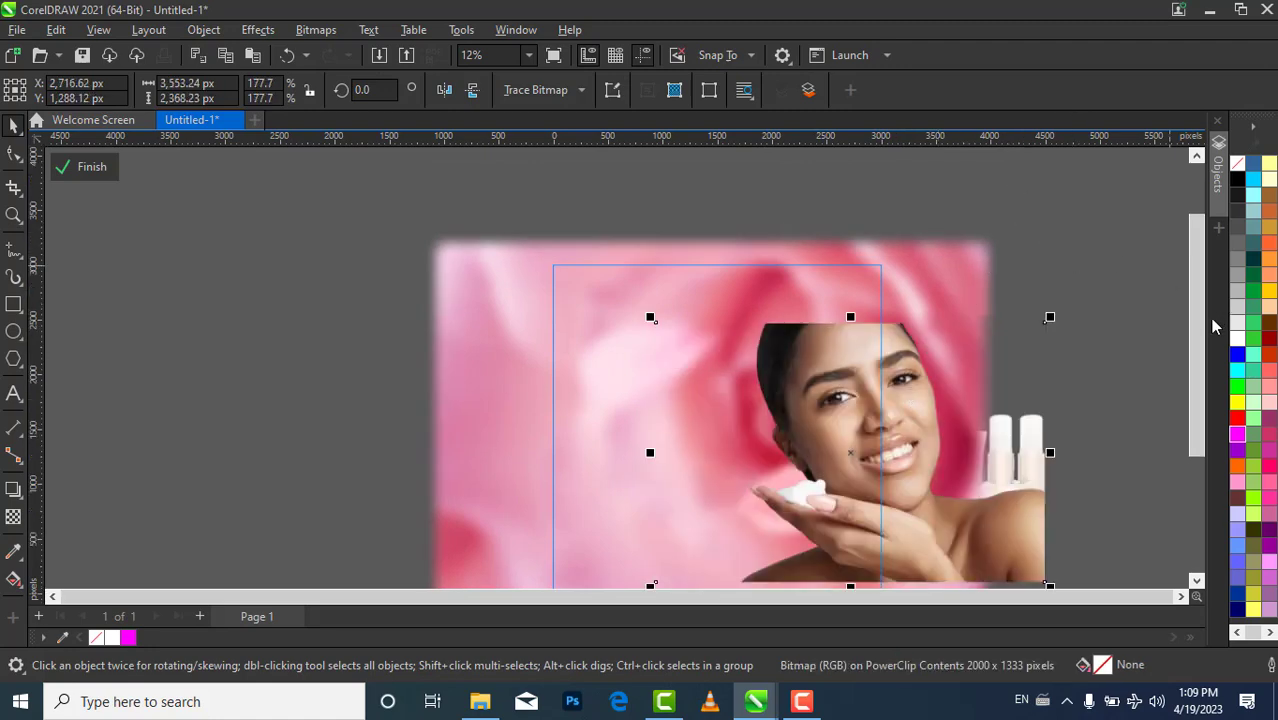
drag(1193, 339, 1195, 374)
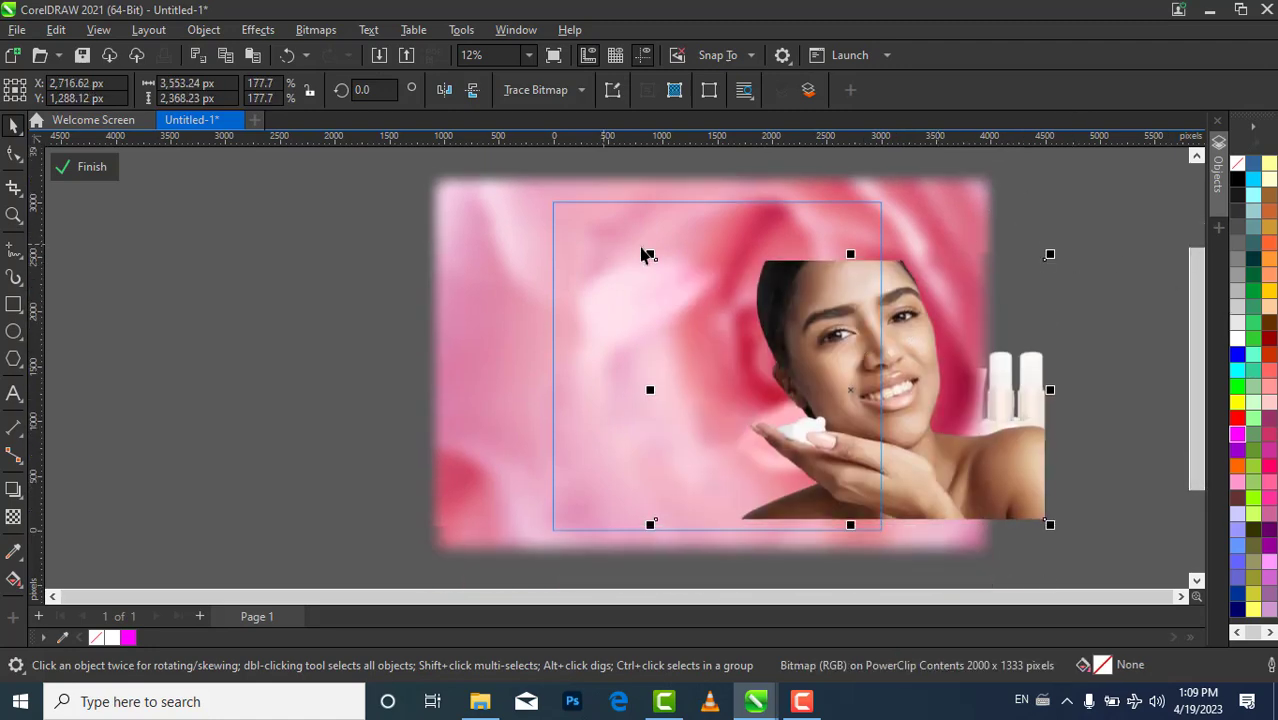
drag(652, 256, 572, 190)
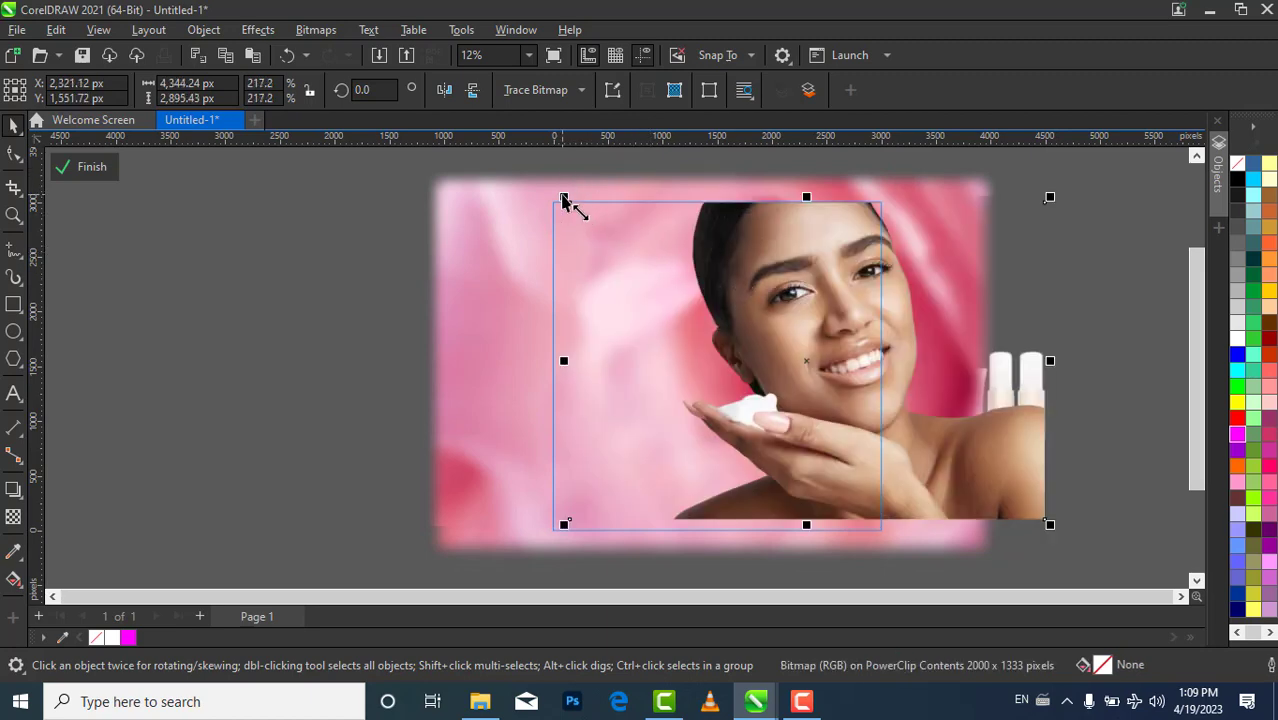
drag(566, 200, 551, 183)
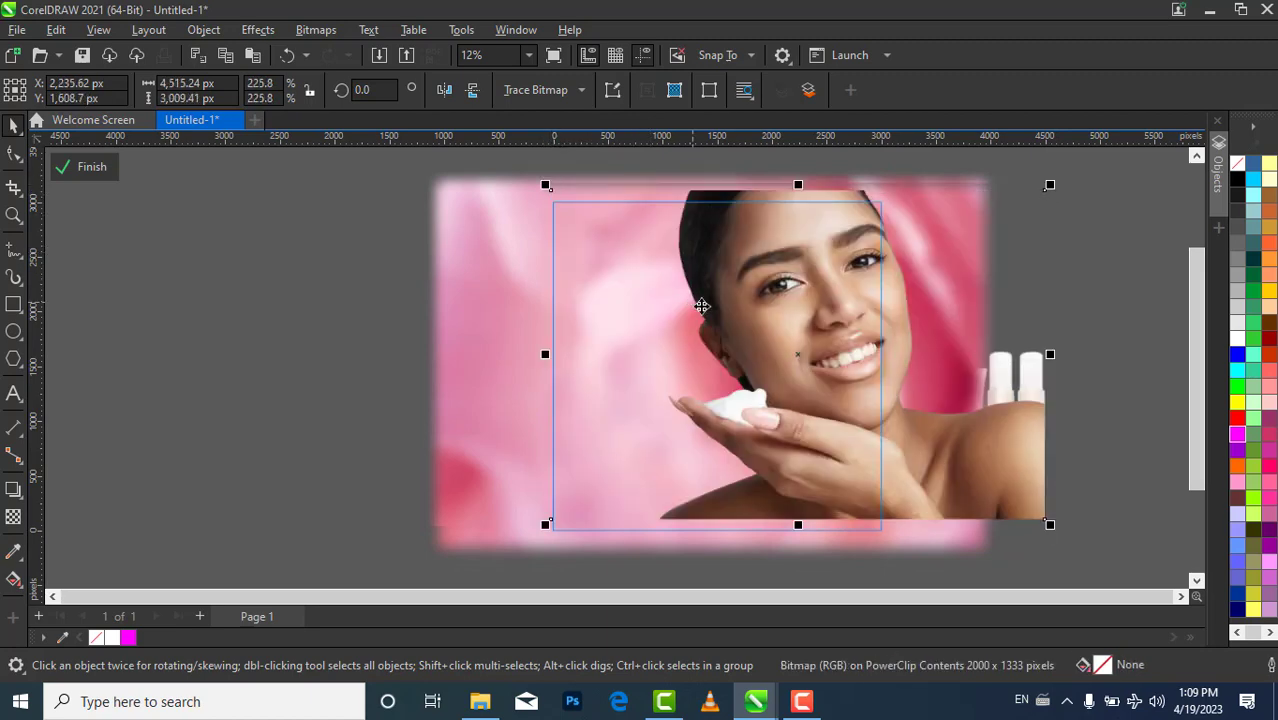
drag(699, 306, 737, 324)
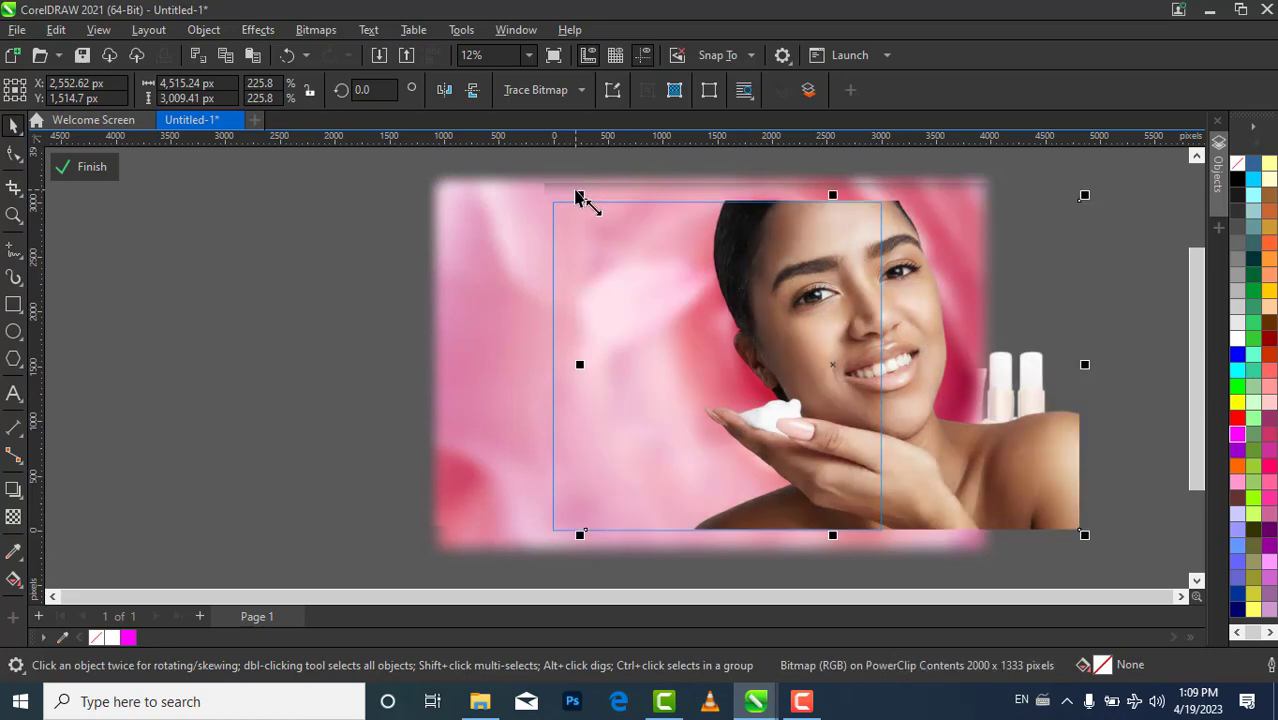
drag(810, 308, 833, 318)
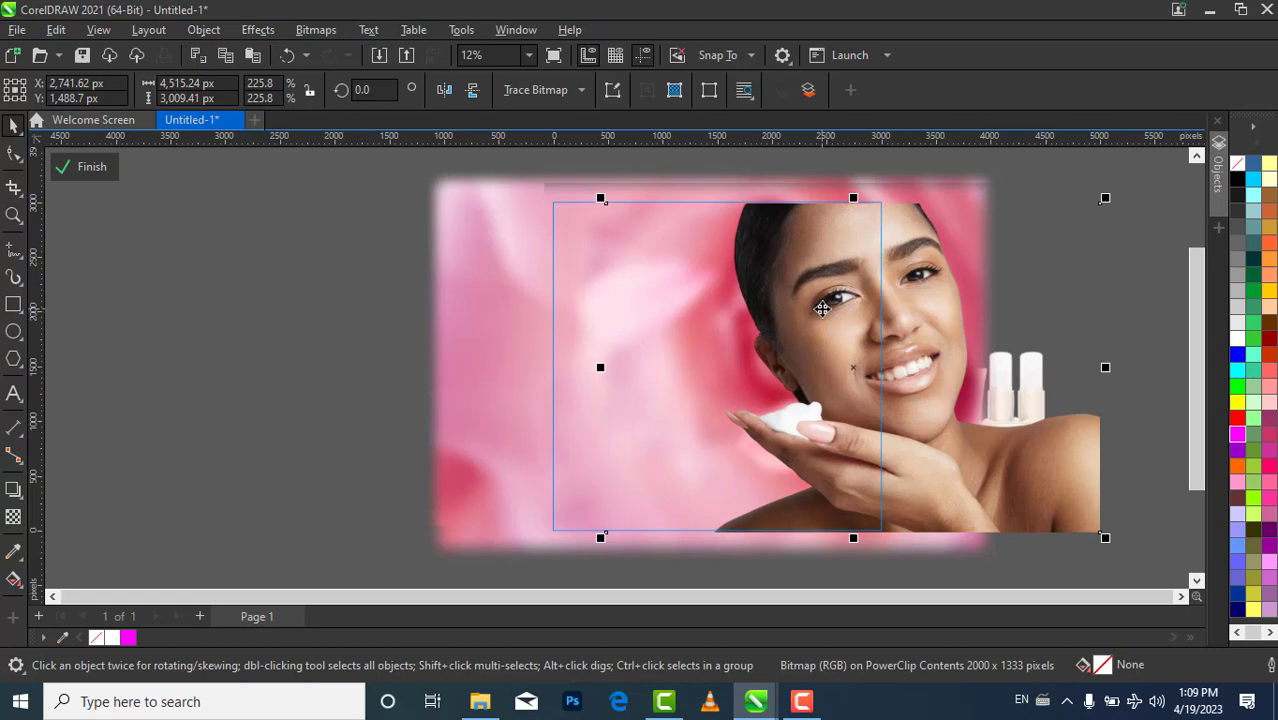
click(92, 168)
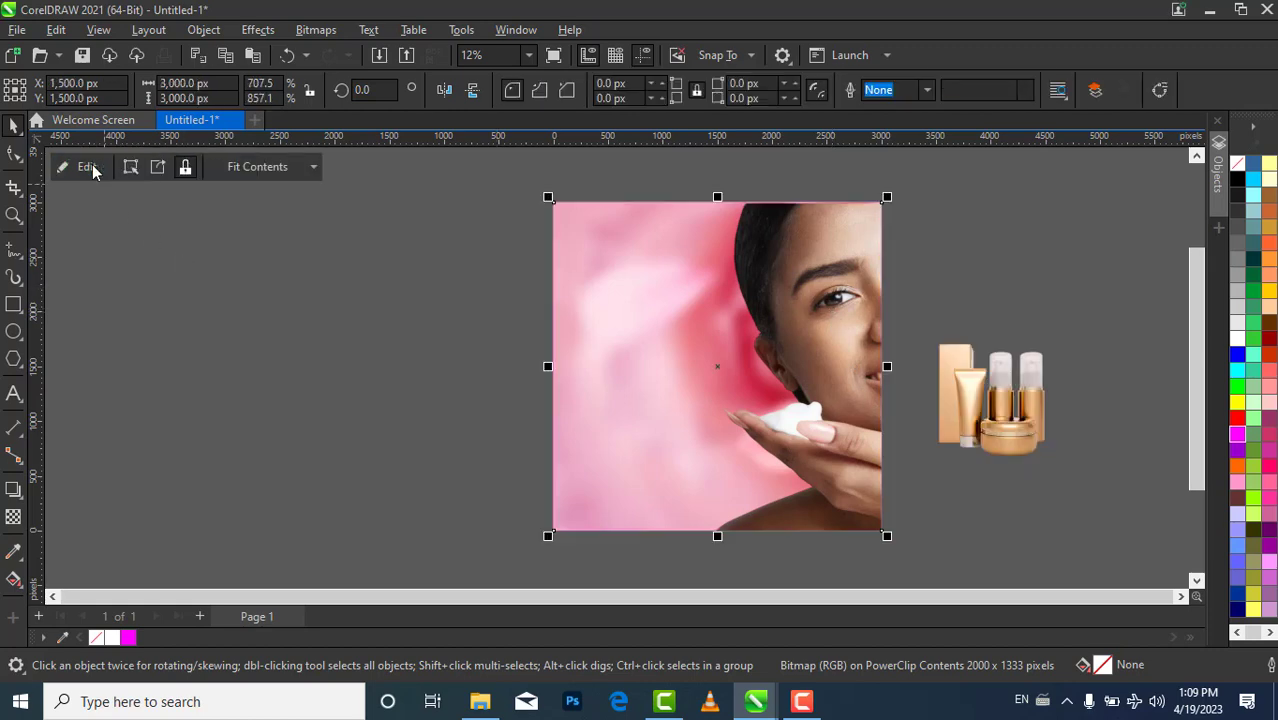
Reopen the PowerClip contents, nudge the portrait left to about X 2,602 px, and finish editing
double_click(752, 426)
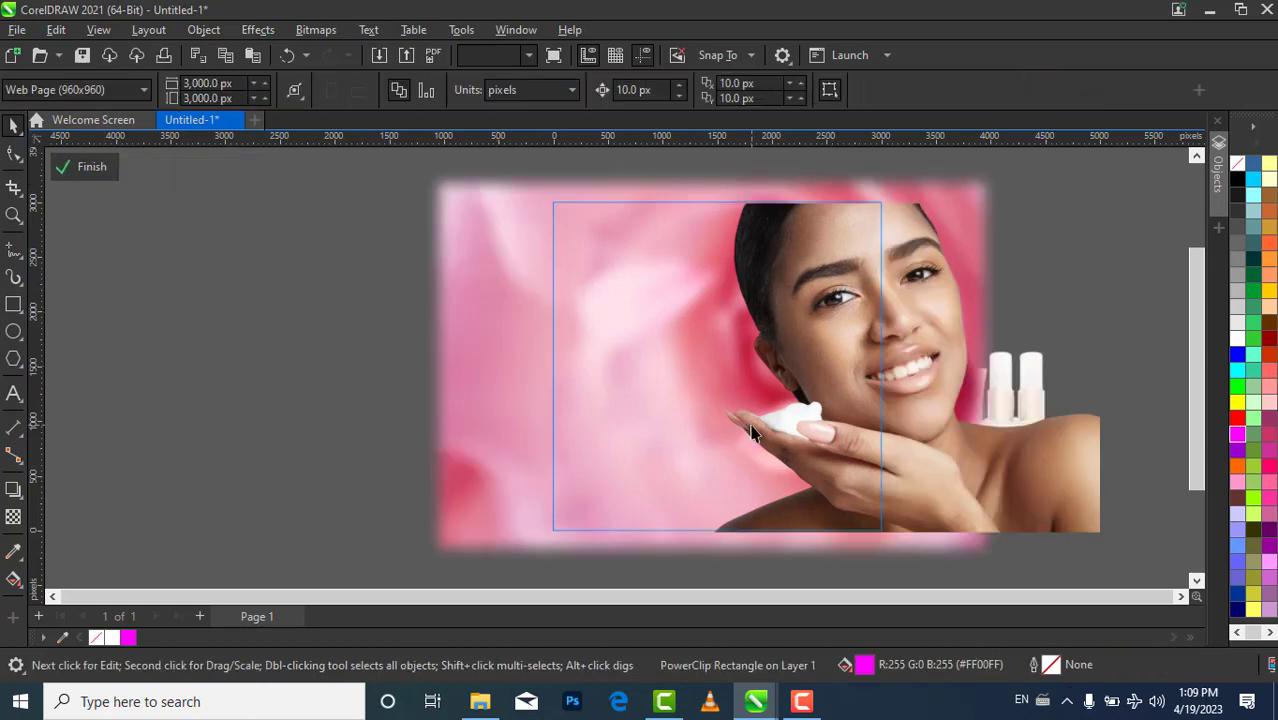
click(894, 409)
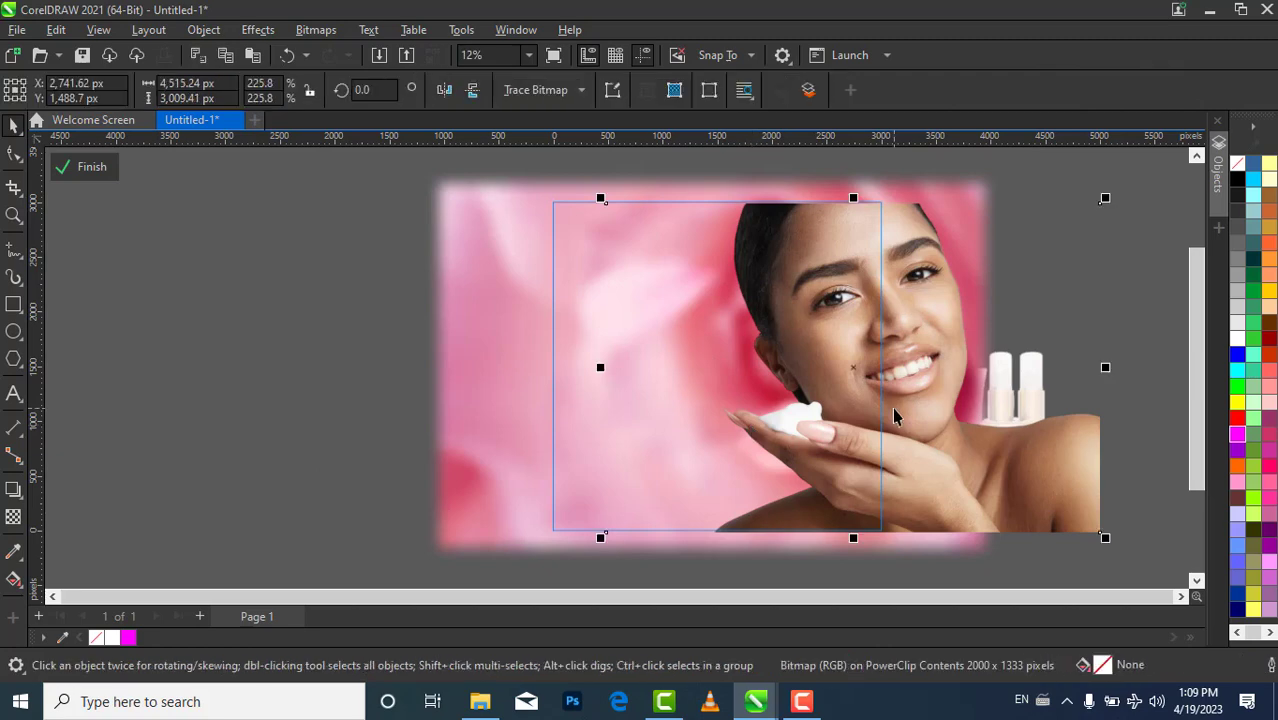
key(Left)
key(Left)
key(Left)
key(Left)
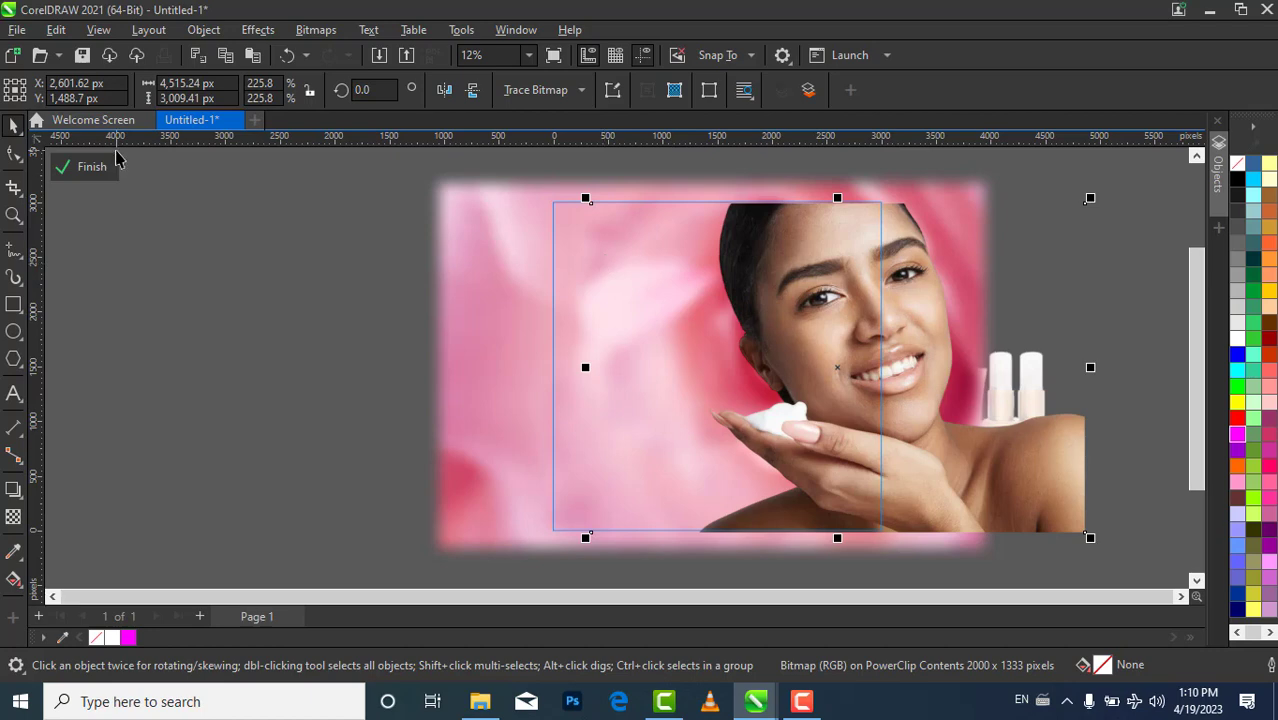
click(92, 166)
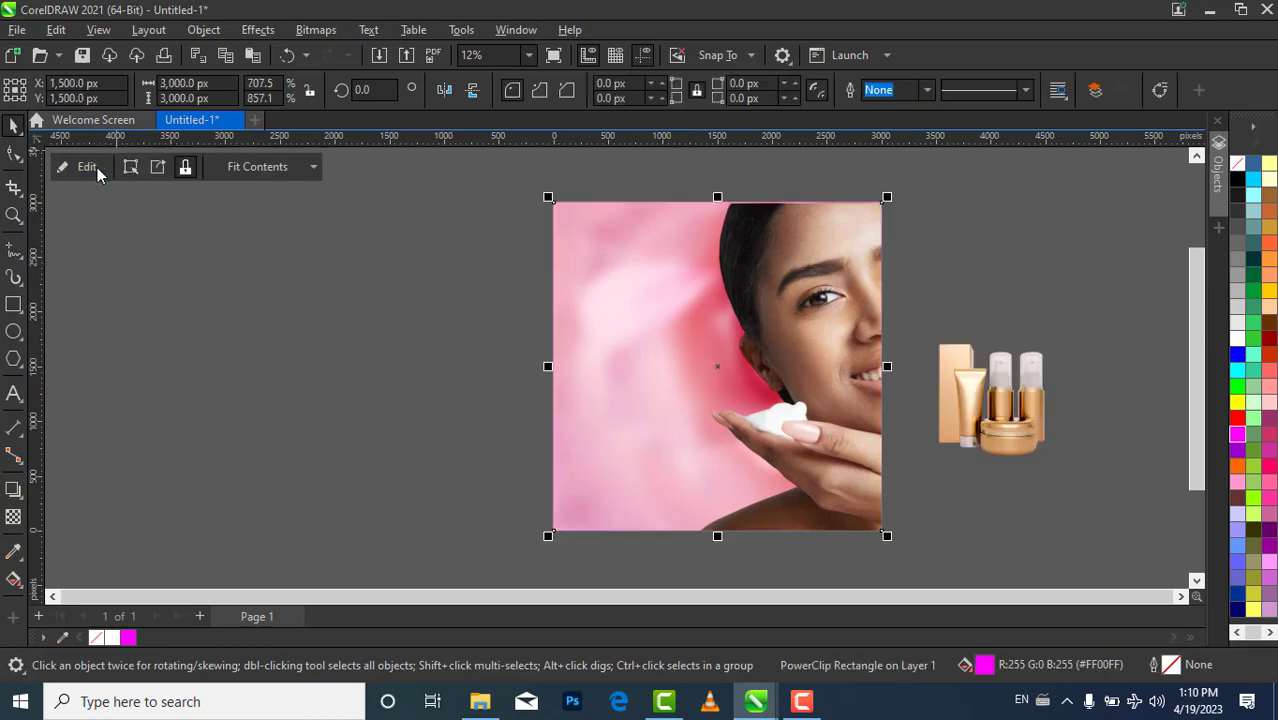
Reopen the PowerClip contents, nudge the portrait further left to about X 2,532 px, and finish editing
double_click(850, 370)
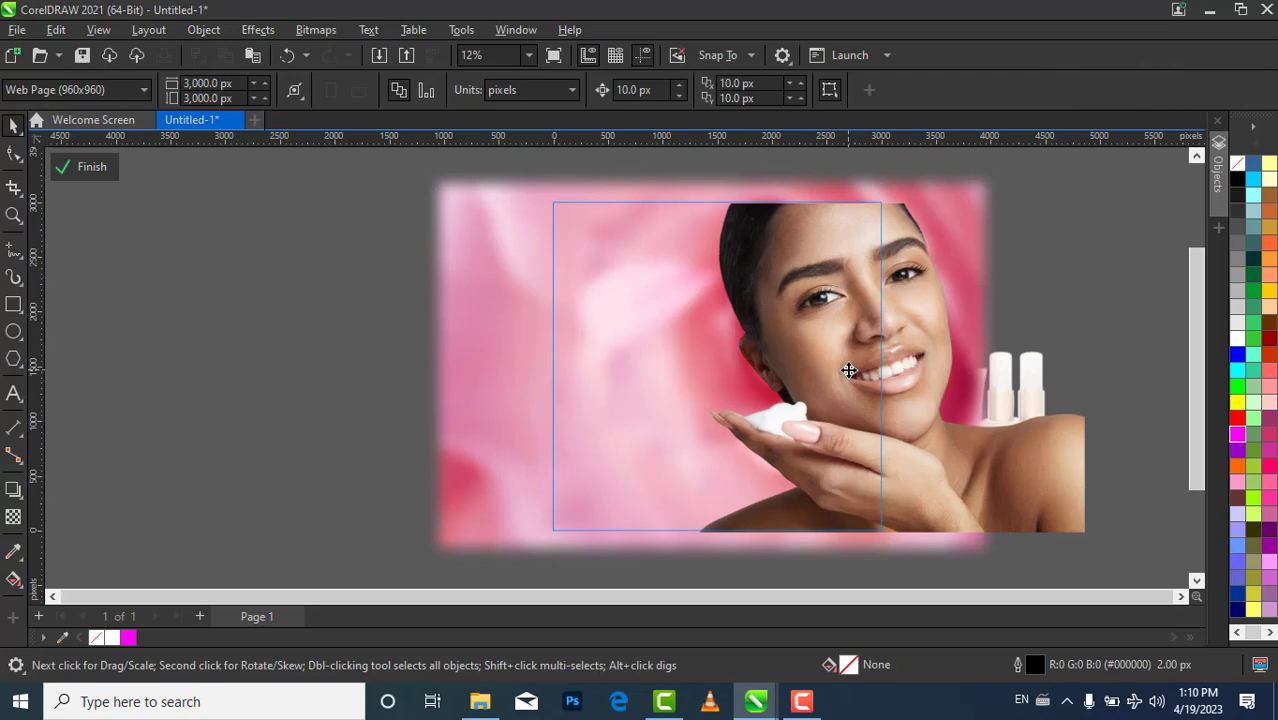
click(848, 370)
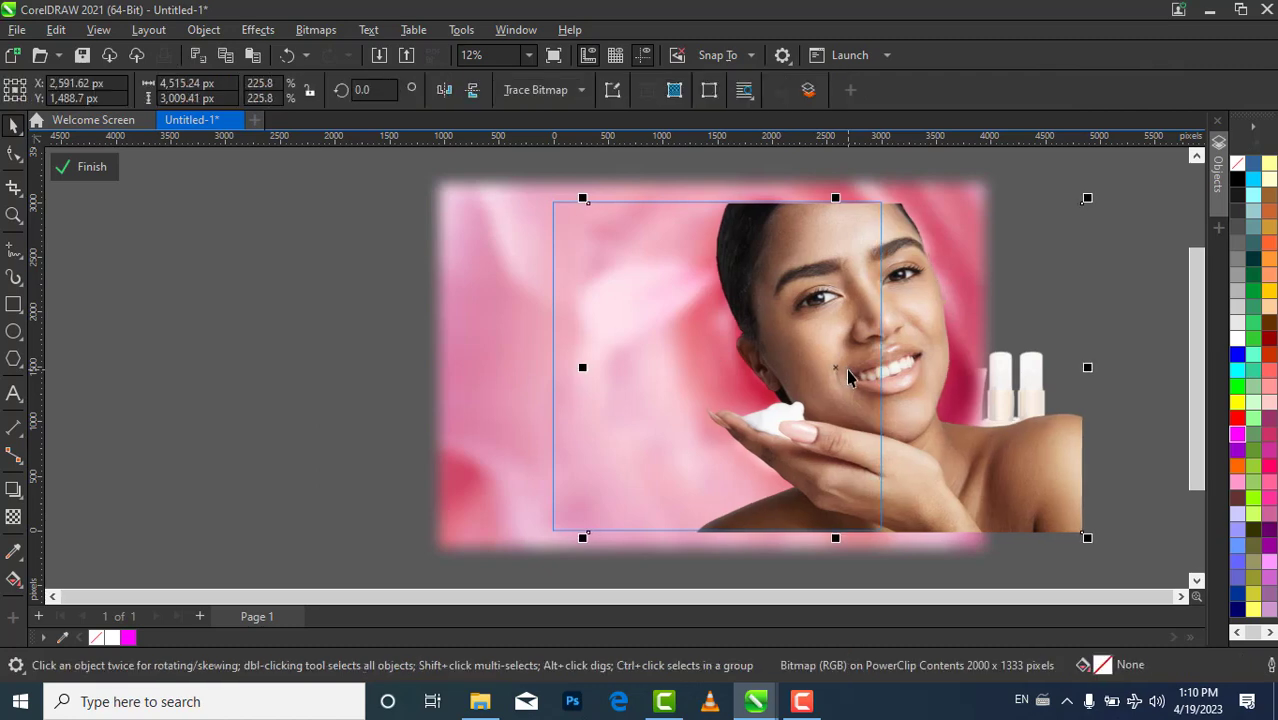
key(Left)
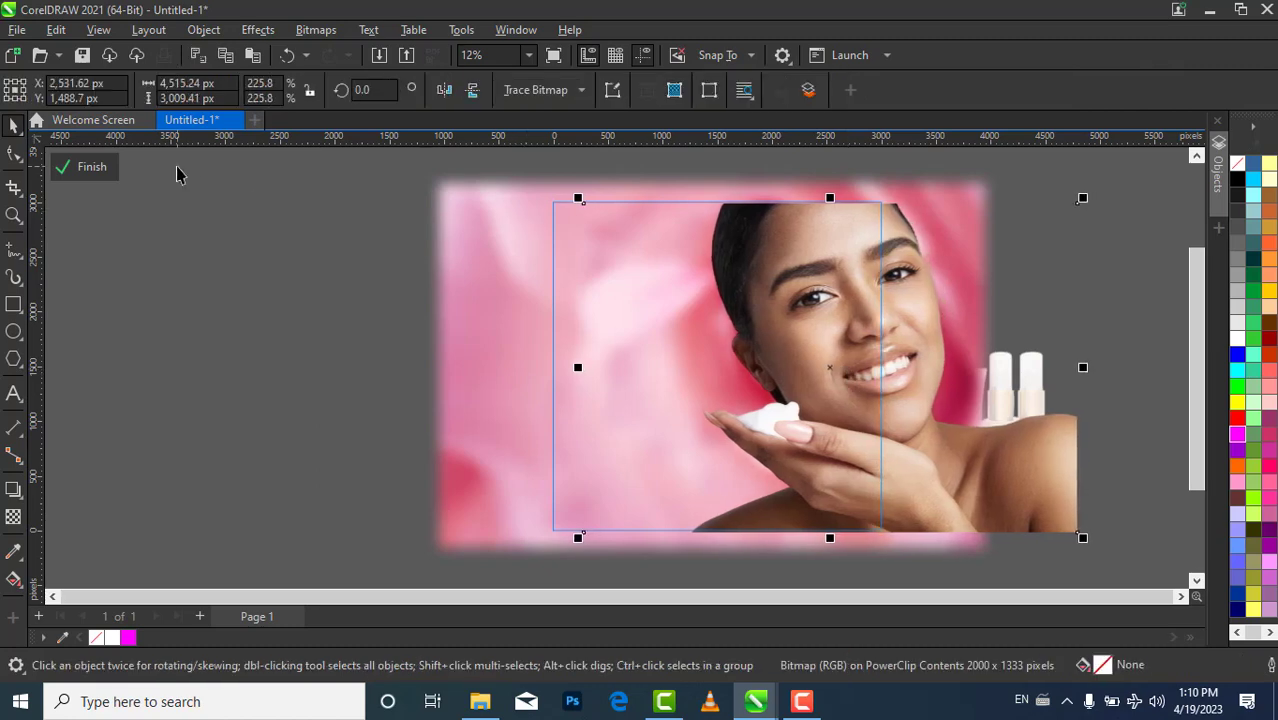
click(92, 166)
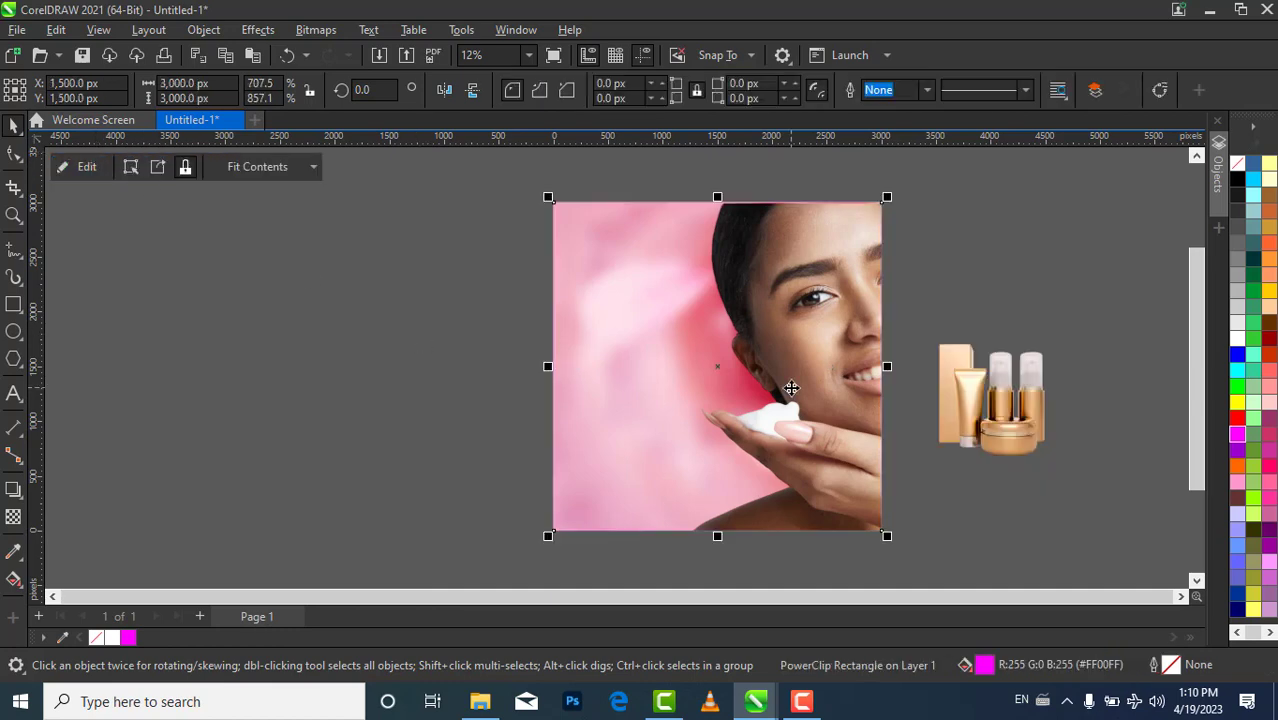
Recolour the gold cosmetics image pink with Hue/Saturation/Lightness, using hue -49, saturation 5 and lightness -6
click(1016, 410)
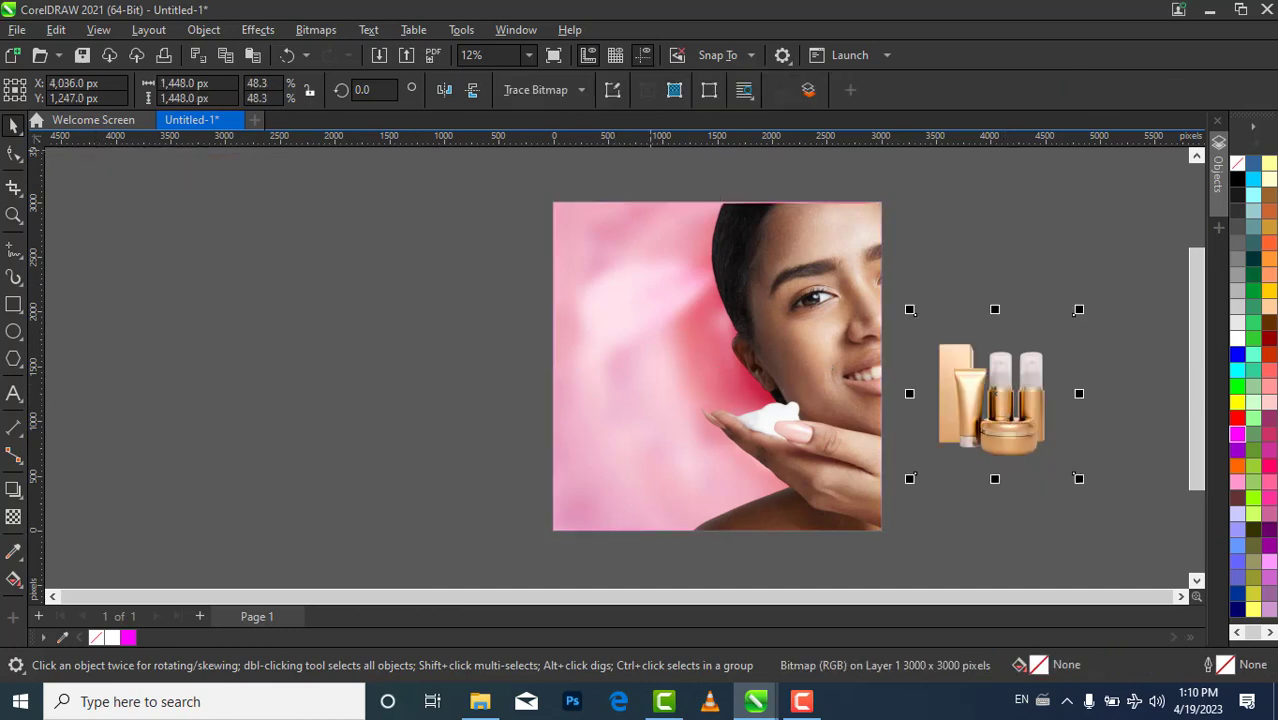
click(257, 29)
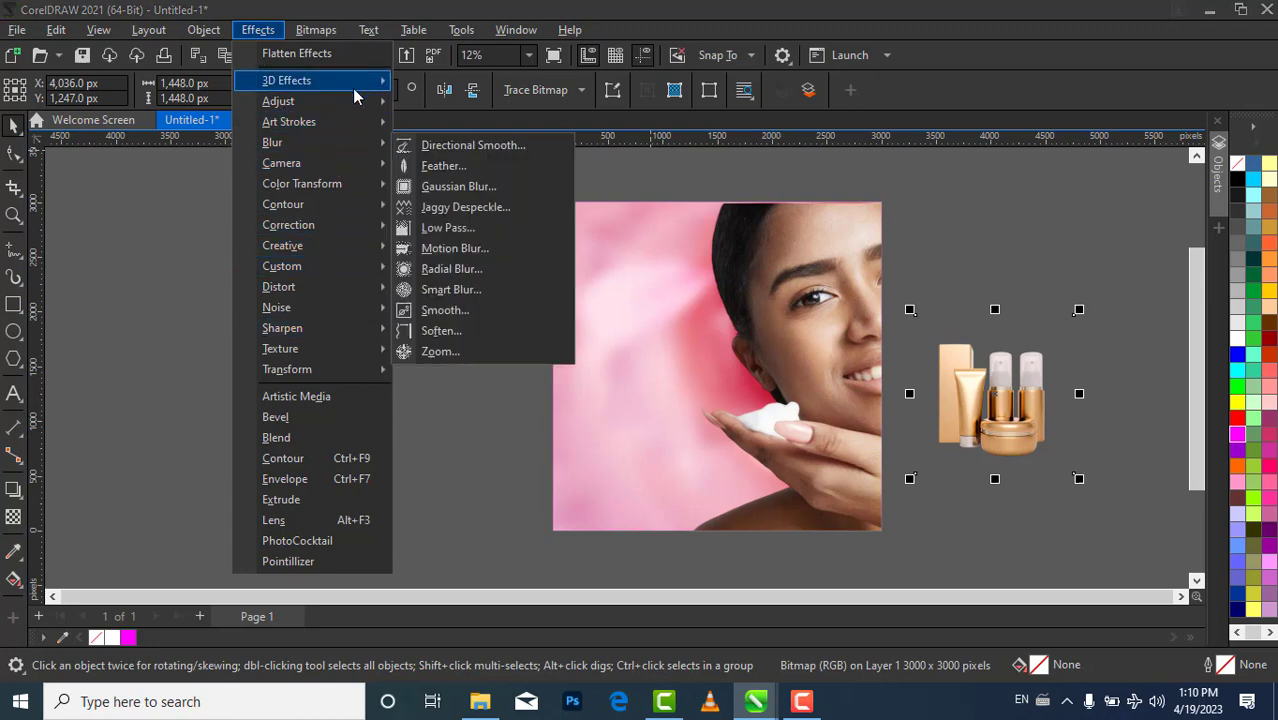
mouse_move(352, 106)
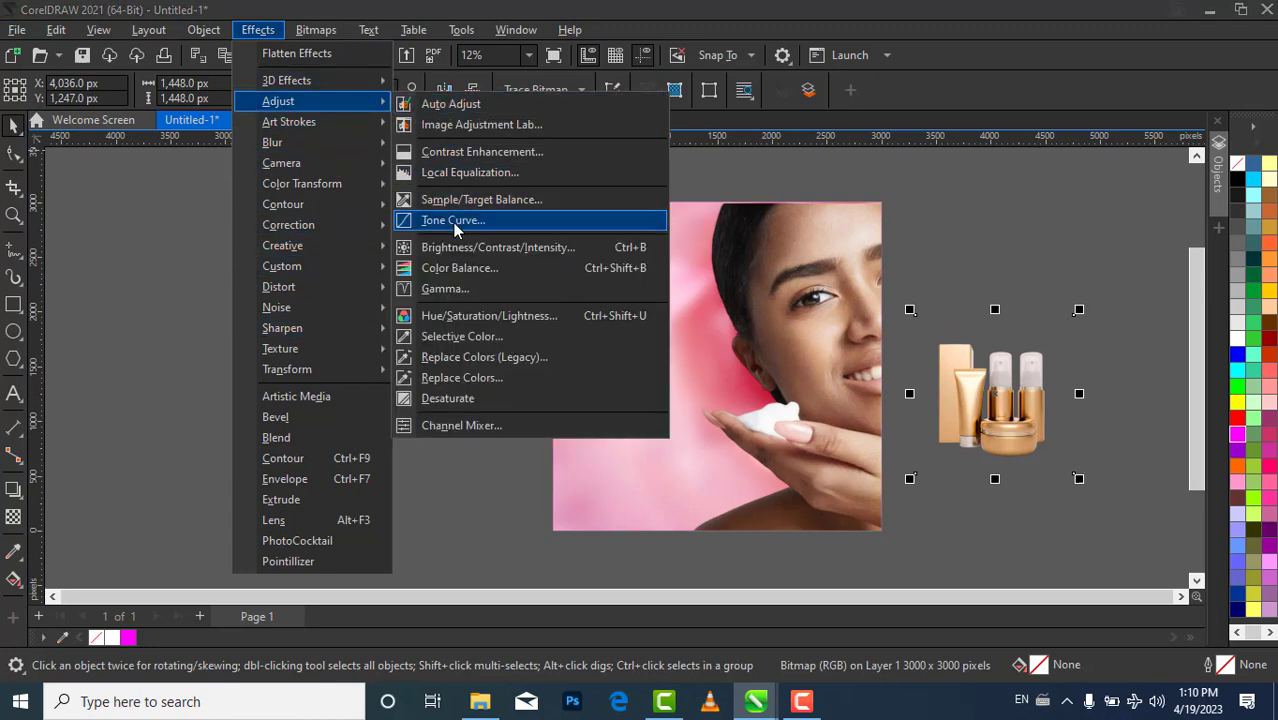
click(462, 318)
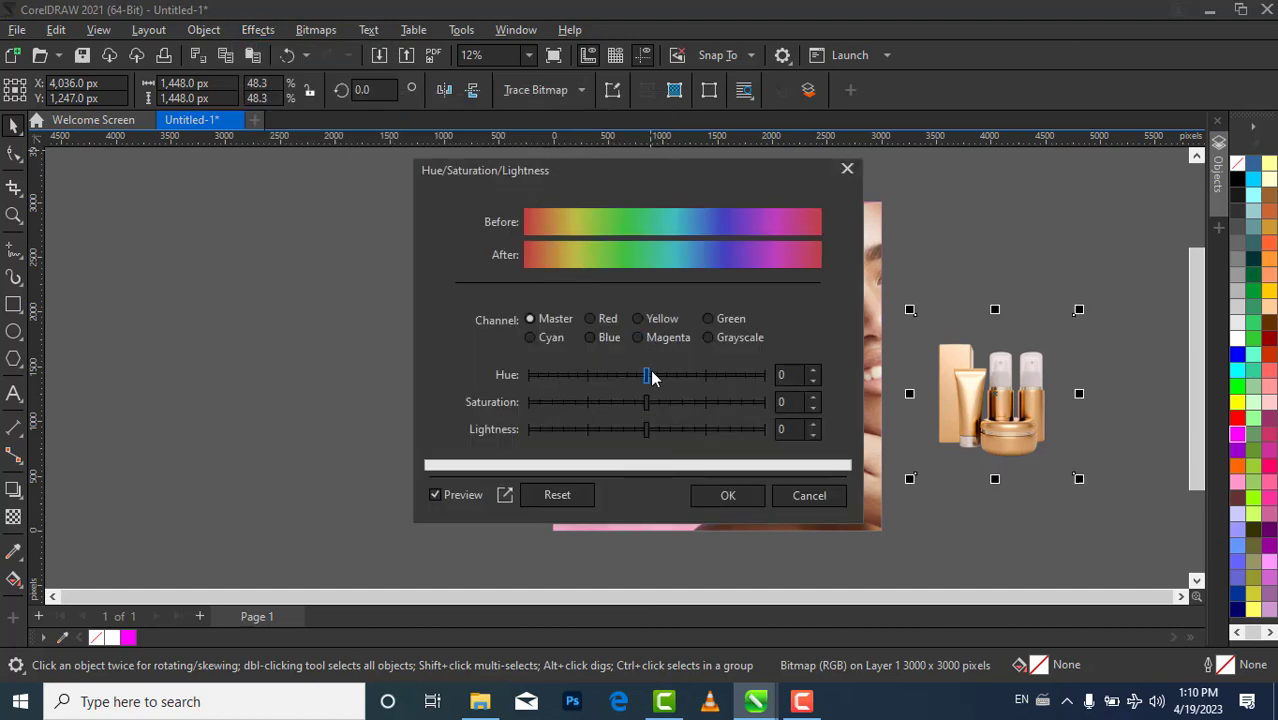
drag(643, 375, 614, 378)
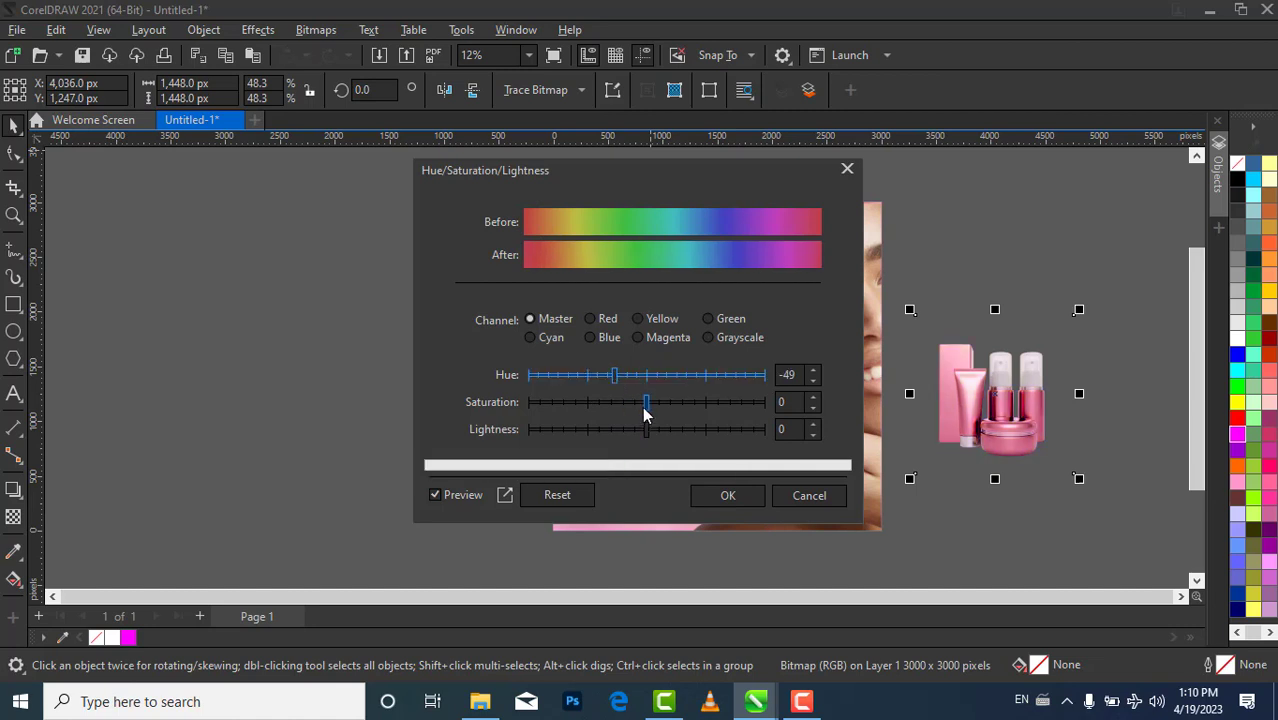
drag(647, 405, 640, 440)
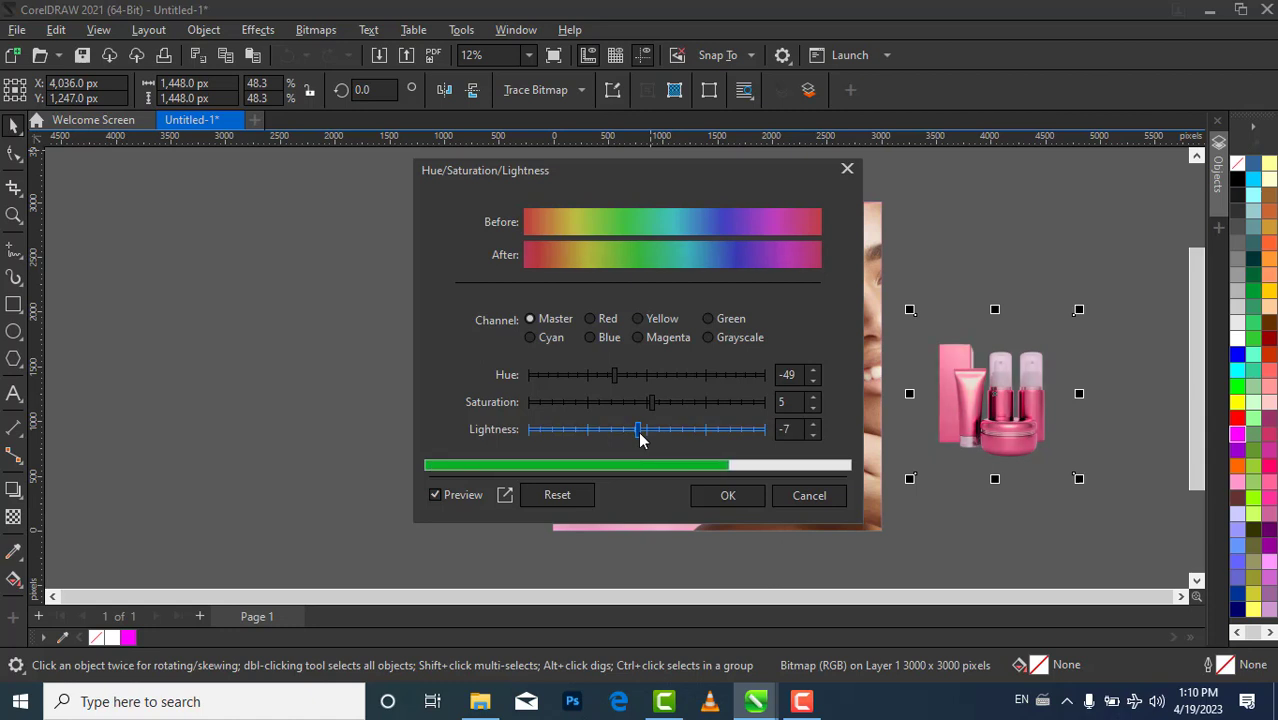
click(640, 440)
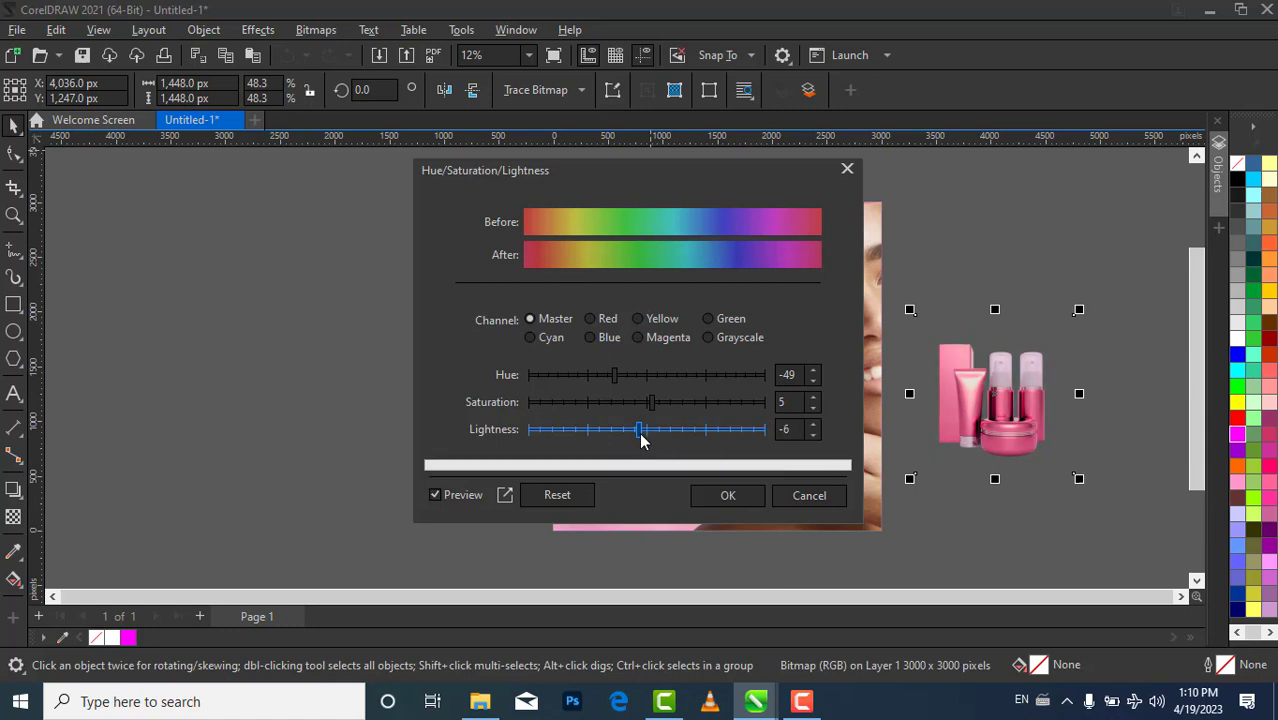
click(728, 496)
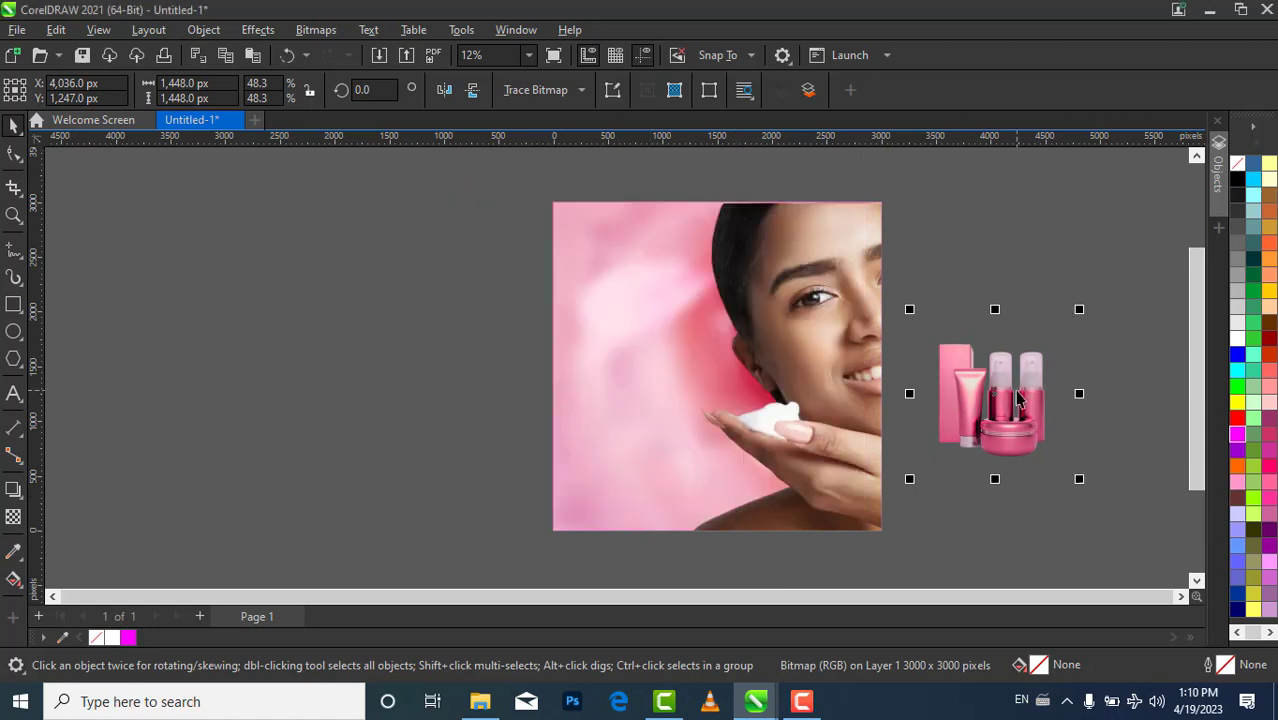
Inside the PowerClip, draw a rectangle about 3,230 x 369 px across the square's lower edge, with white fill and no outline
double_click(697, 477)
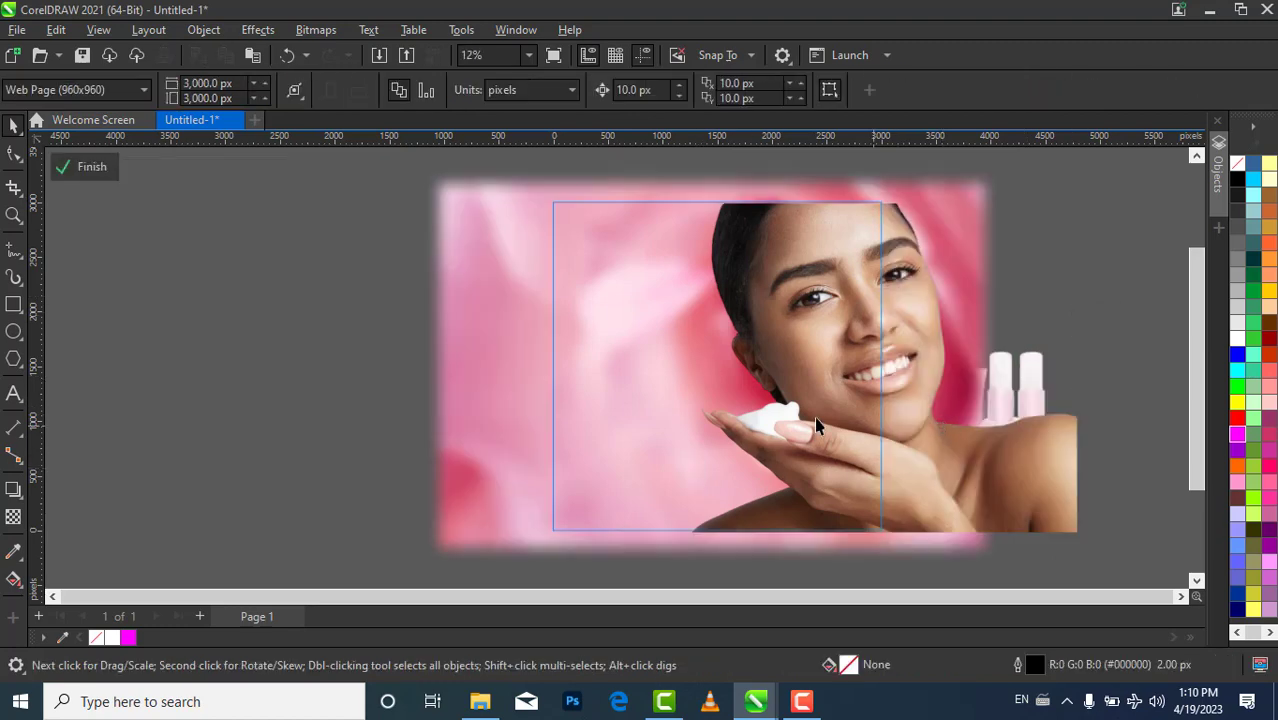
click(14, 304)
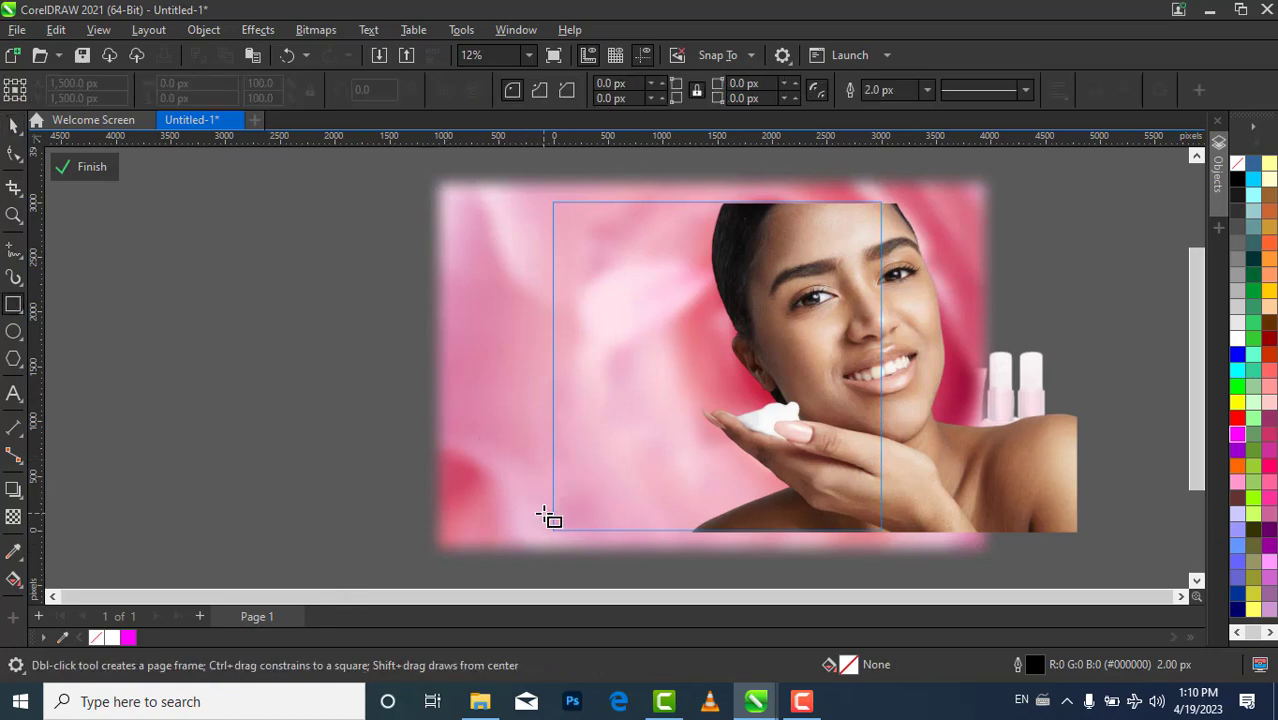
drag(545, 514, 901, 557)
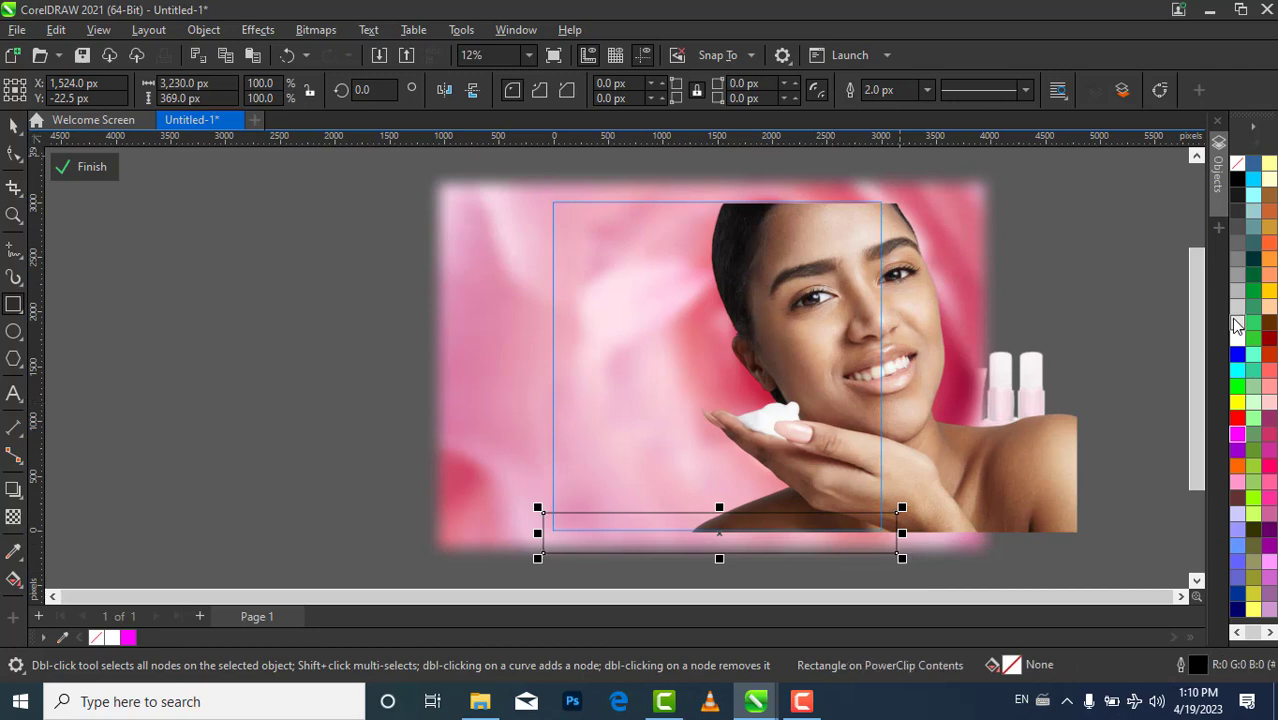
right_click(1238, 173)
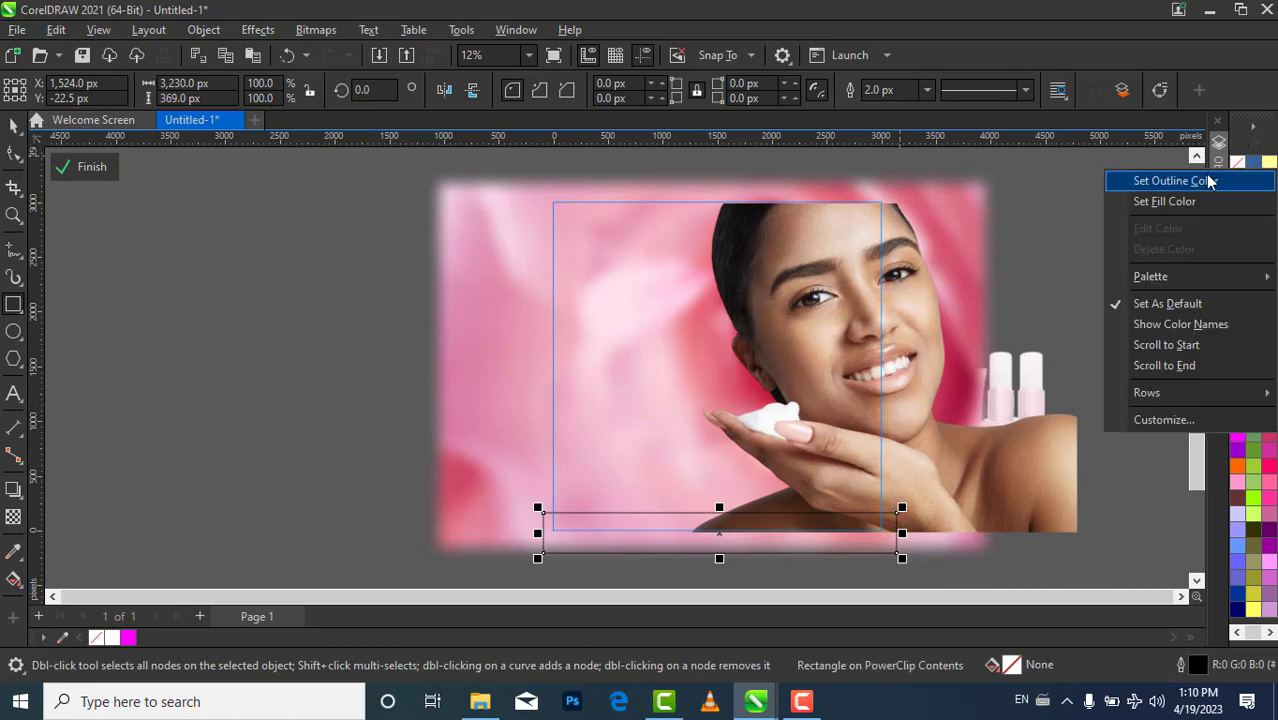
click(1208, 180)
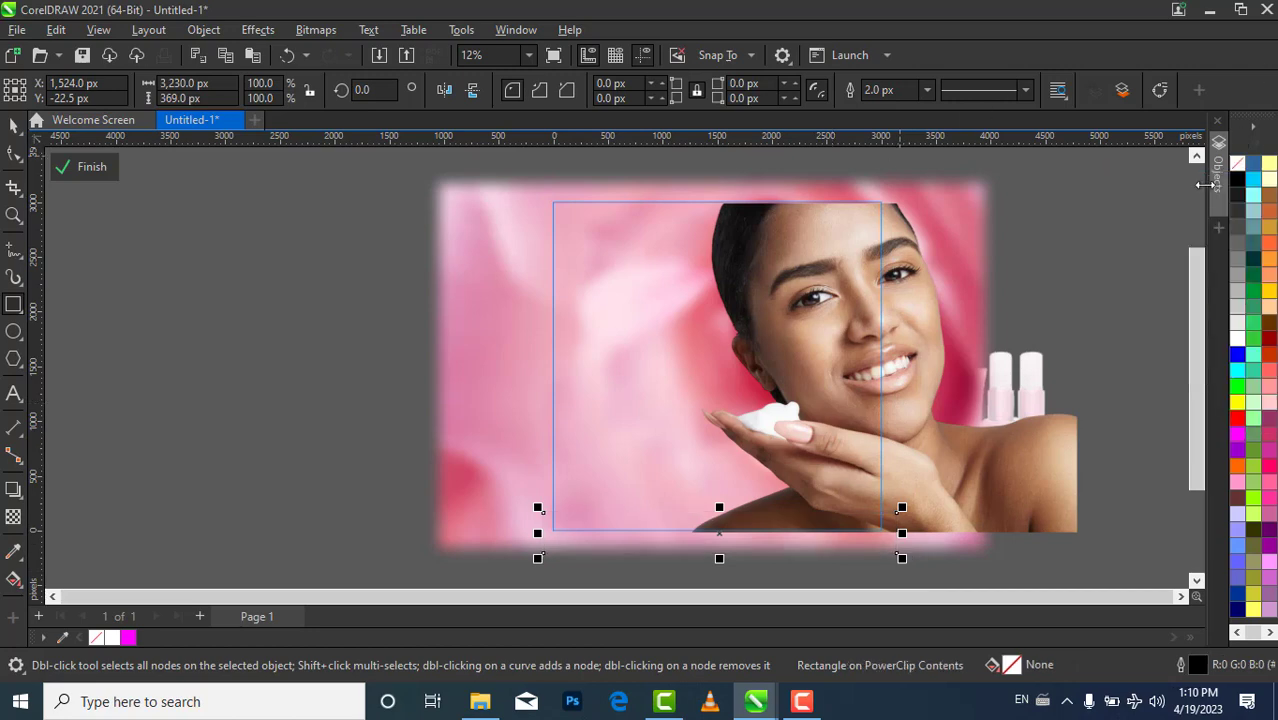
click(1238, 345)
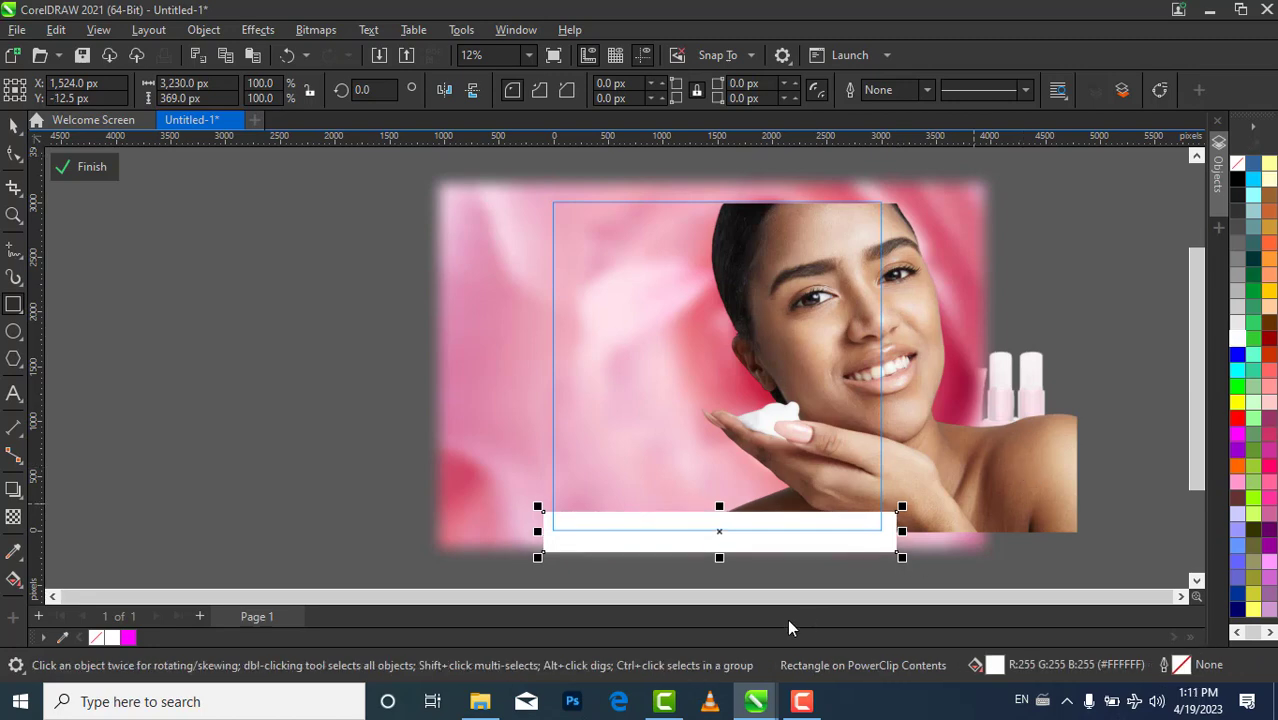
Nudge the white rectangle up to about Y 57.5 px
key(Up)
key(Up)
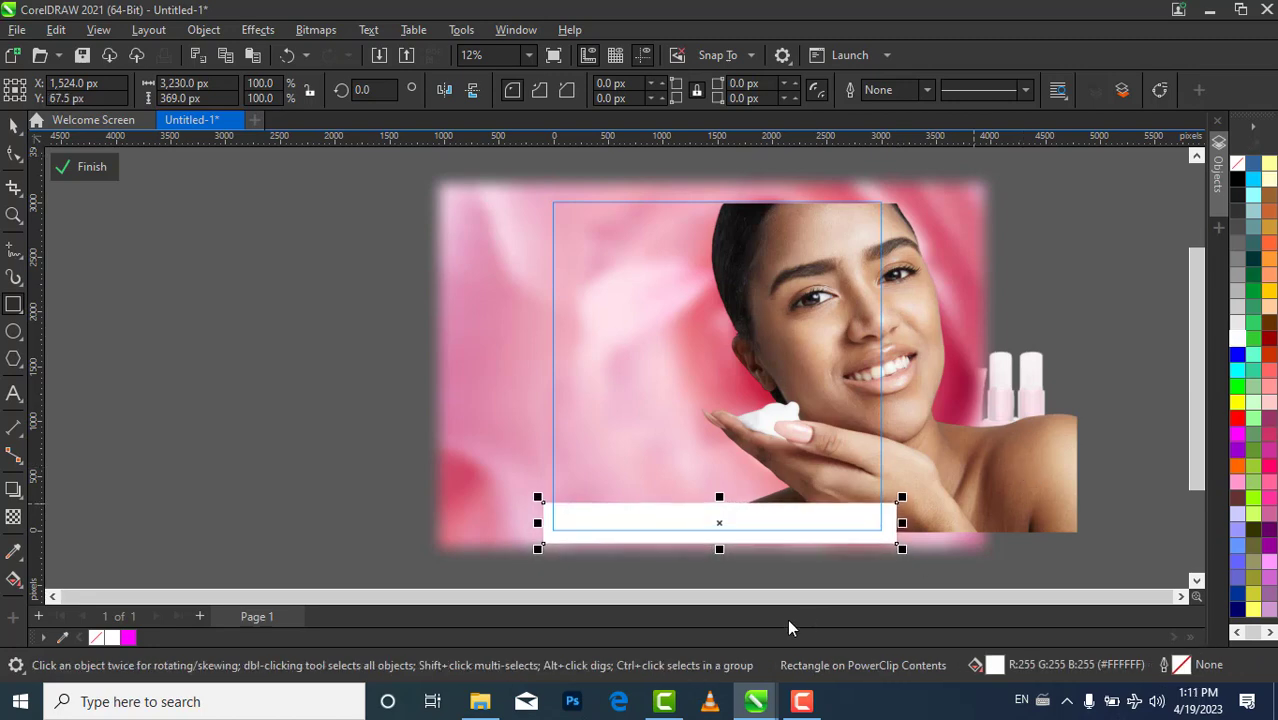
key(Down)
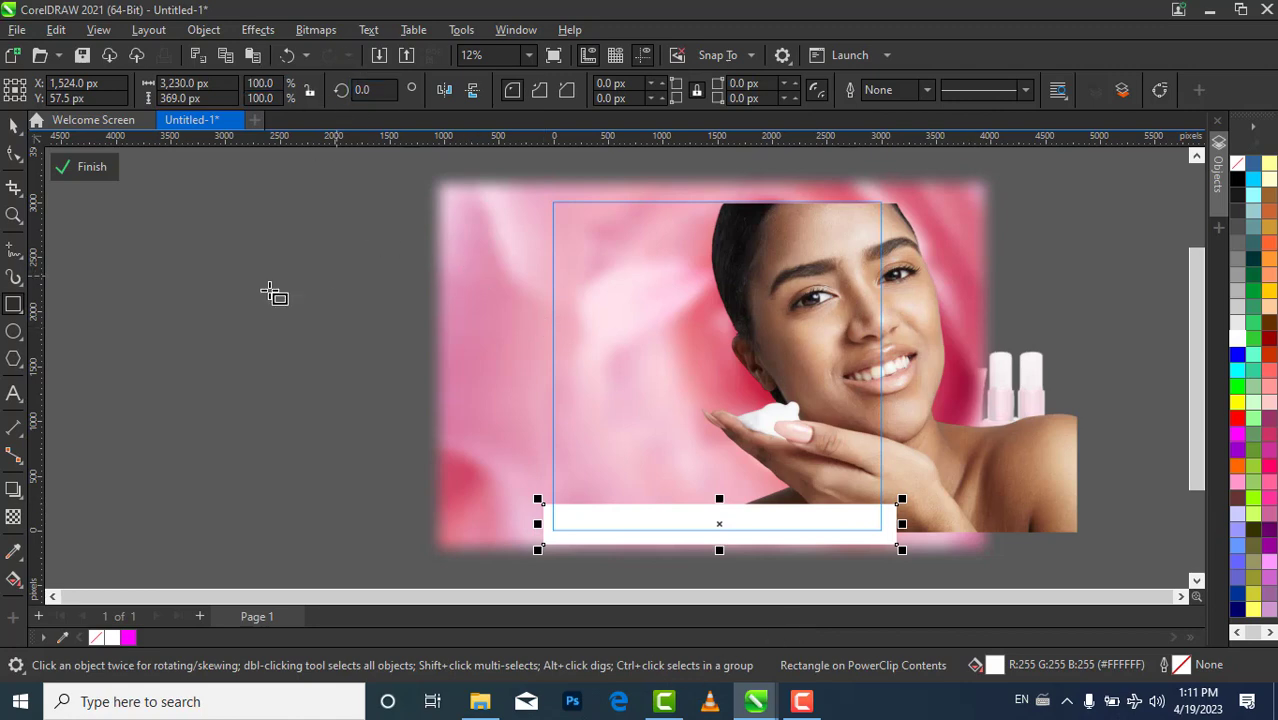
Apply a uniform transparency of 43 to the white rectangle and finish editing the PowerClip
click(14, 518)
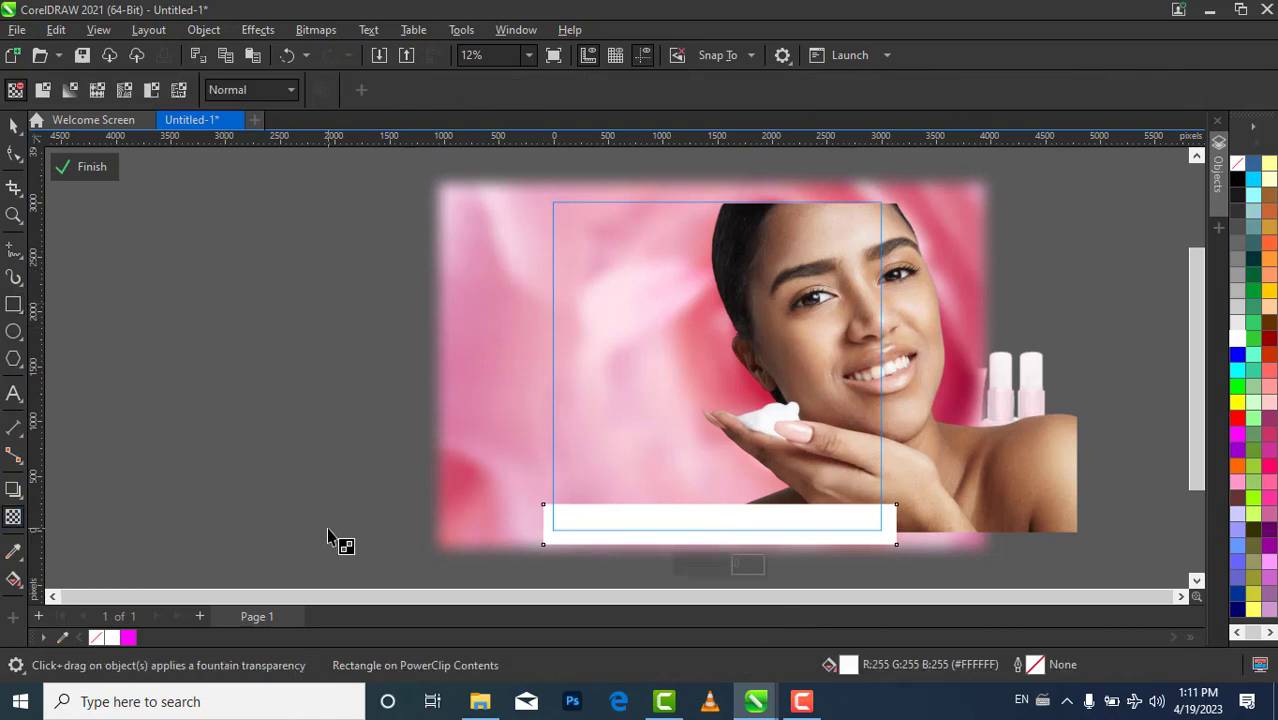
click(690, 566)
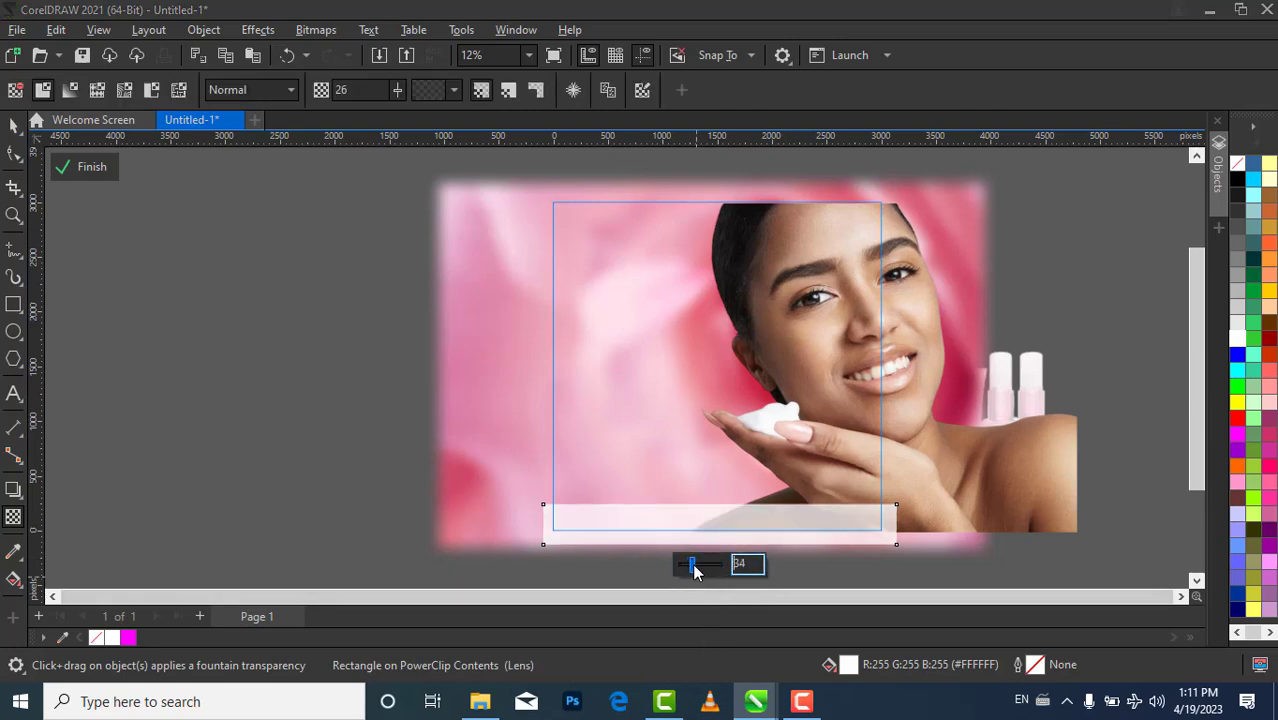
drag(698, 570, 698, 570)
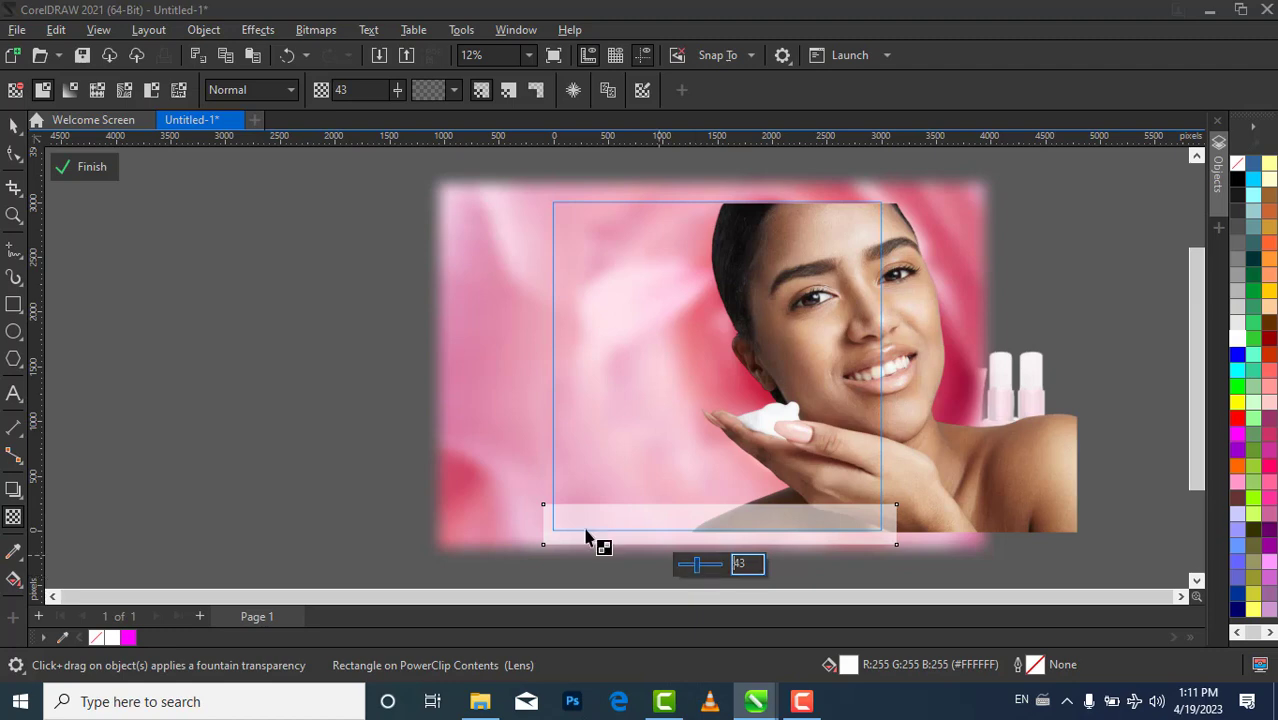
click(85, 166)
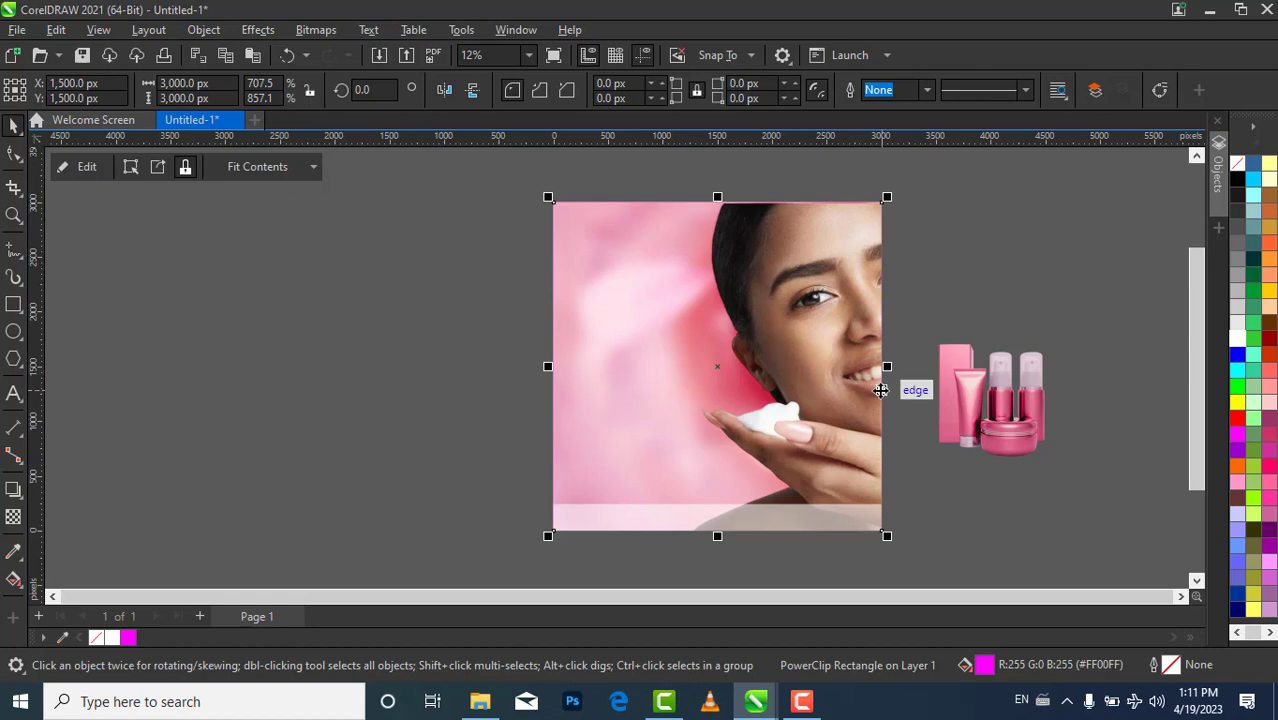
Shrink the pink products to about 1,309 x 1,309 px, place them in the square's lower left, and PowerClip them inside
click(1030, 400)
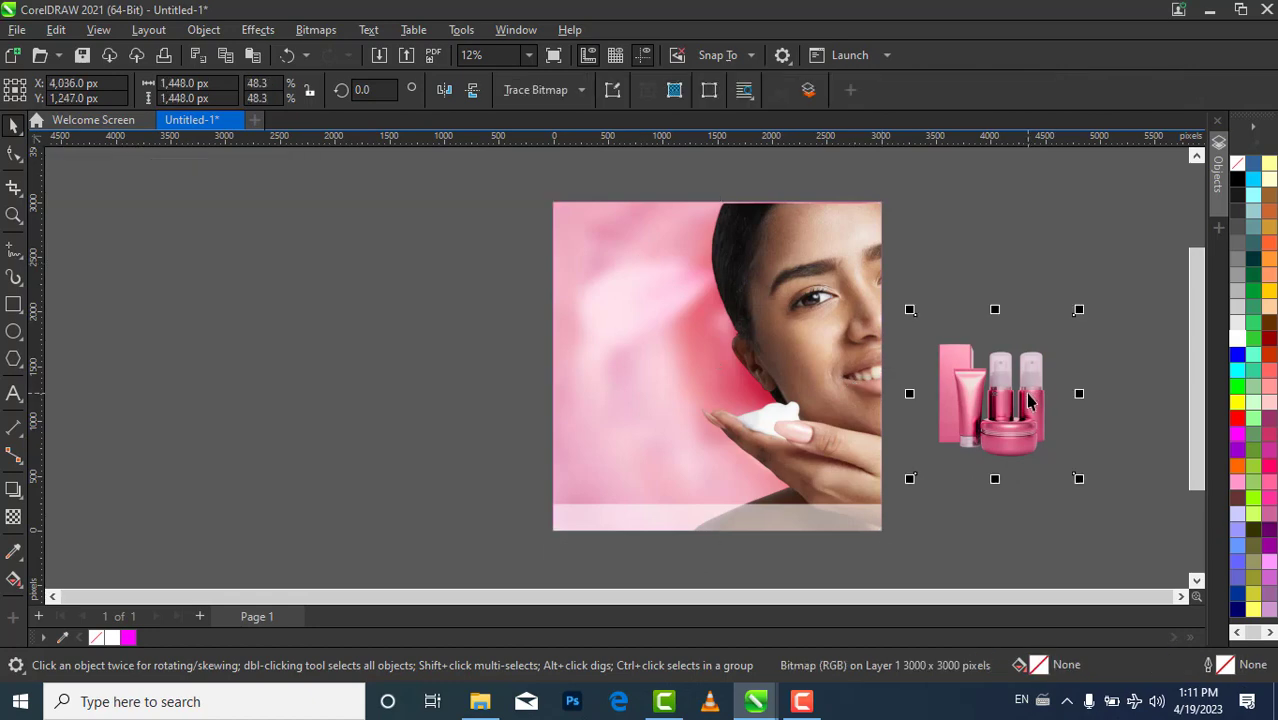
drag(1030, 400, 475, 440)
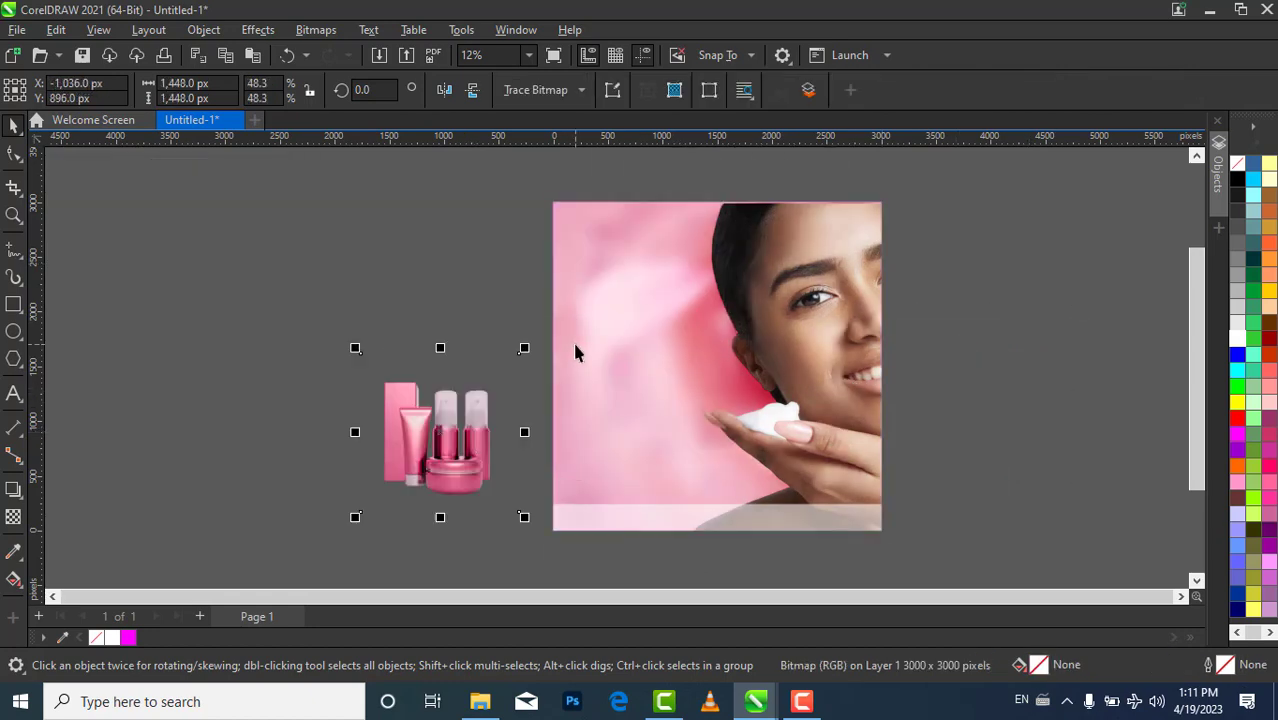
mouse_move(524, 348)
mouse_down()
mouse_move(551, 313)
mouse_move(516, 362)
mouse_up()
drag(434, 476, 633, 491)
right_click(633, 497)
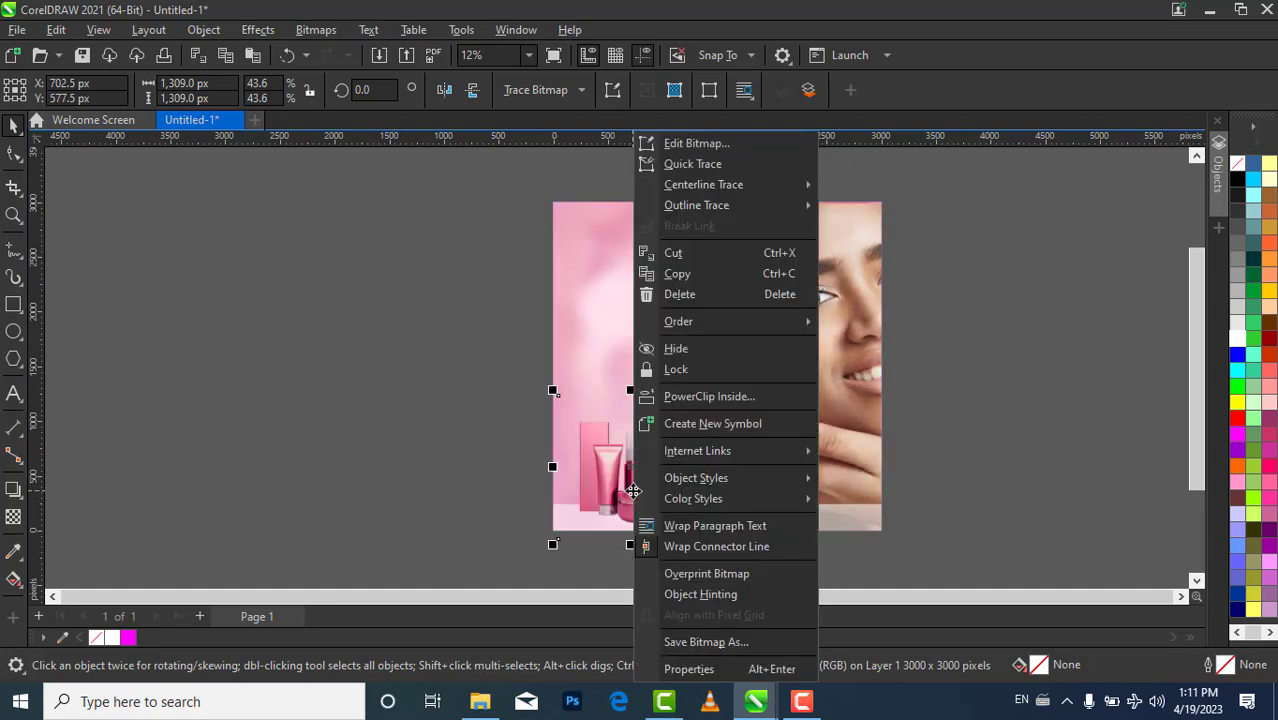
click(703, 396)
click(662, 374)
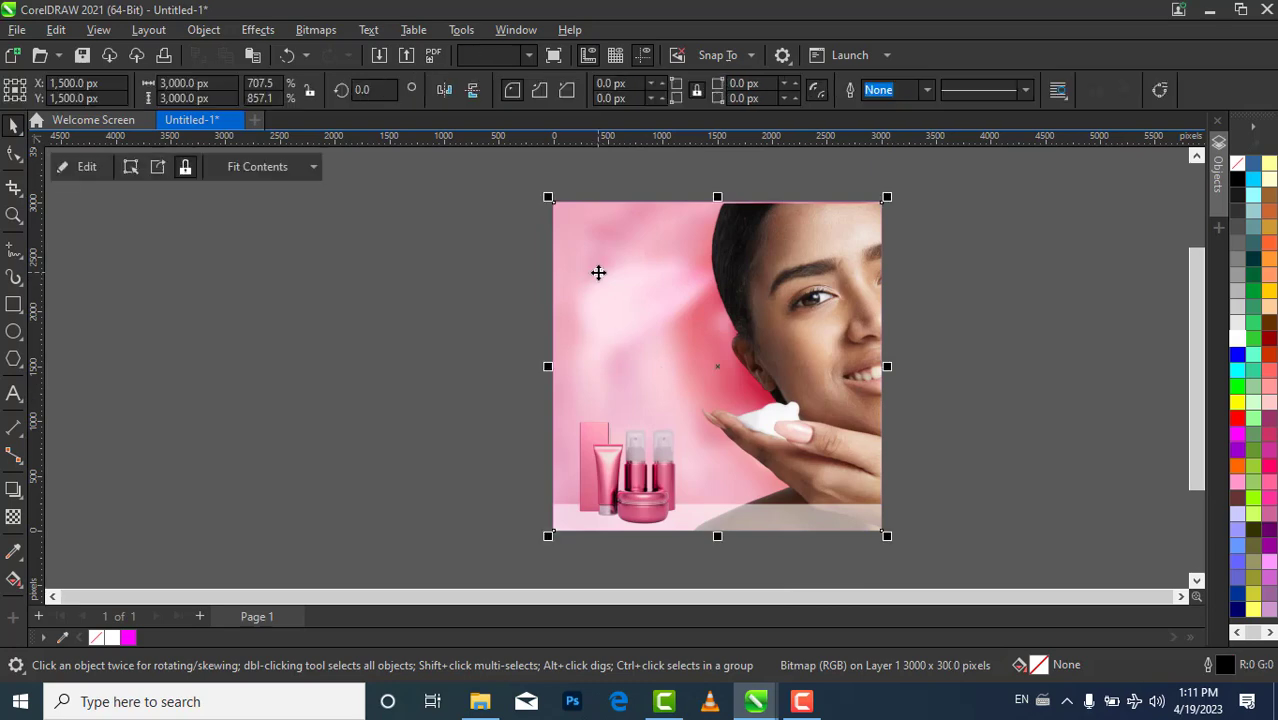
Reopen the PowerClip contents and reorder the products image directly beneath the translucent white rectangle
double_click(622, 465)
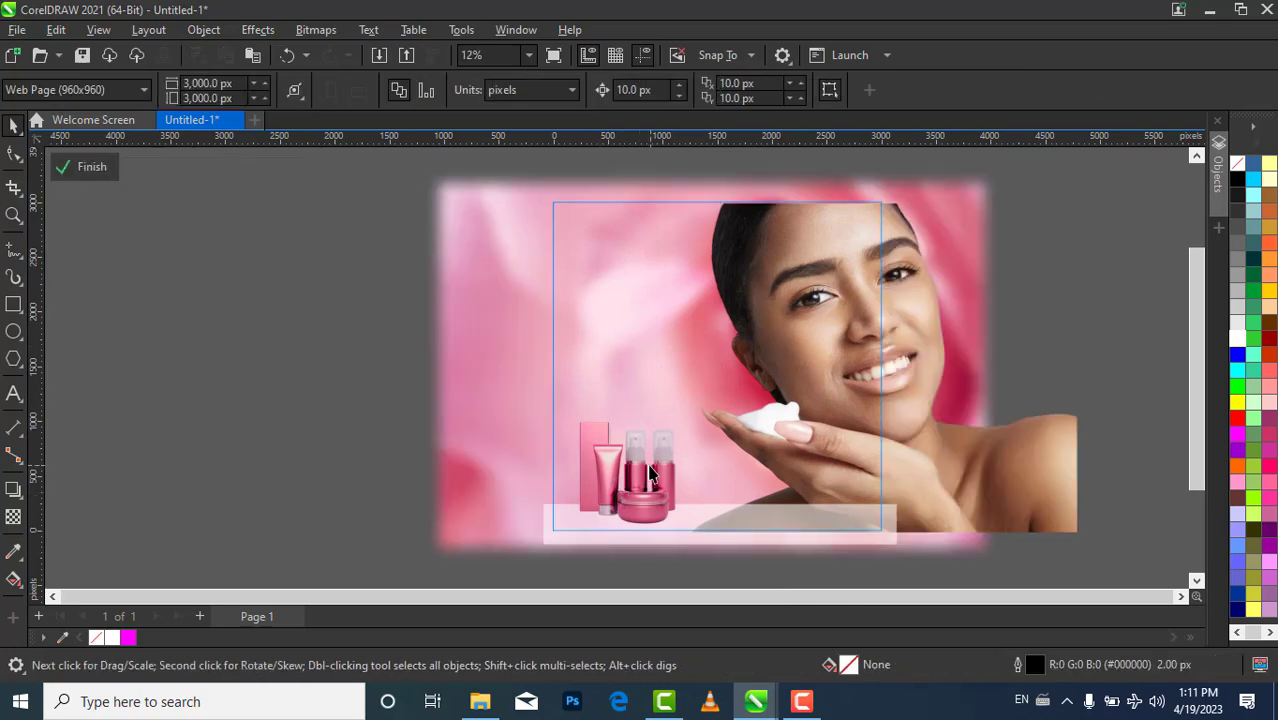
click(651, 474)
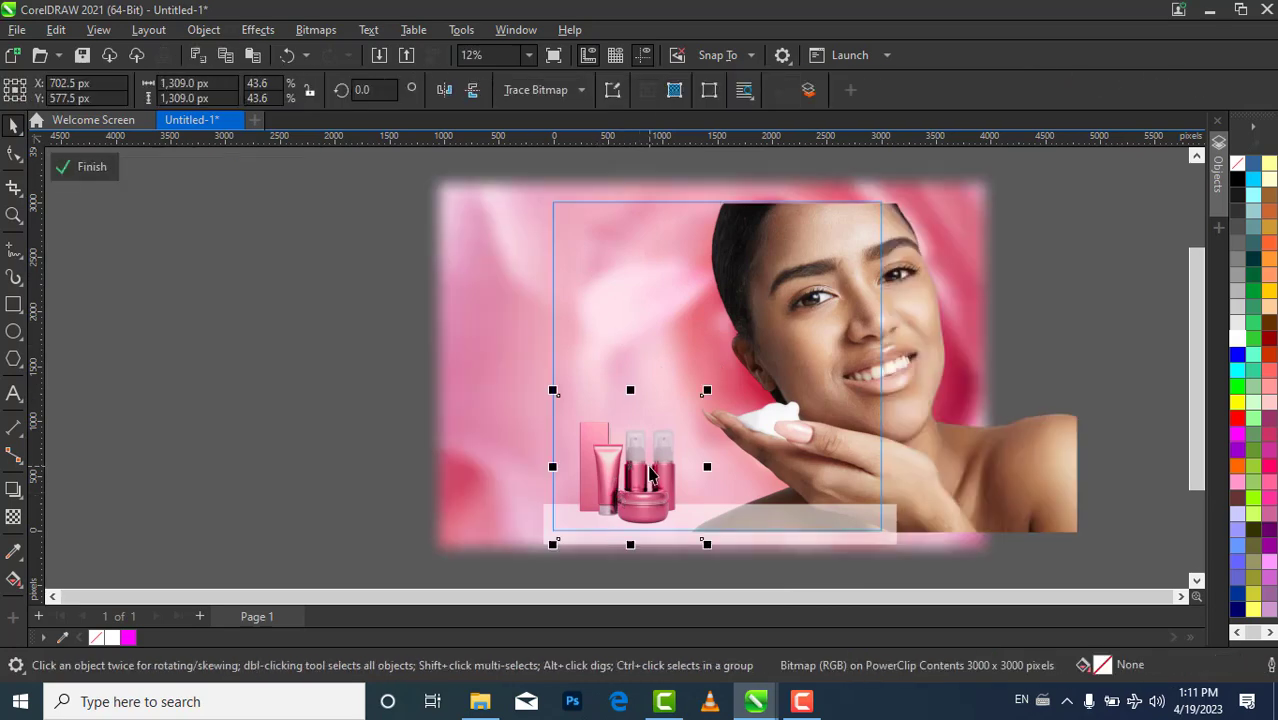
click(1220, 184)
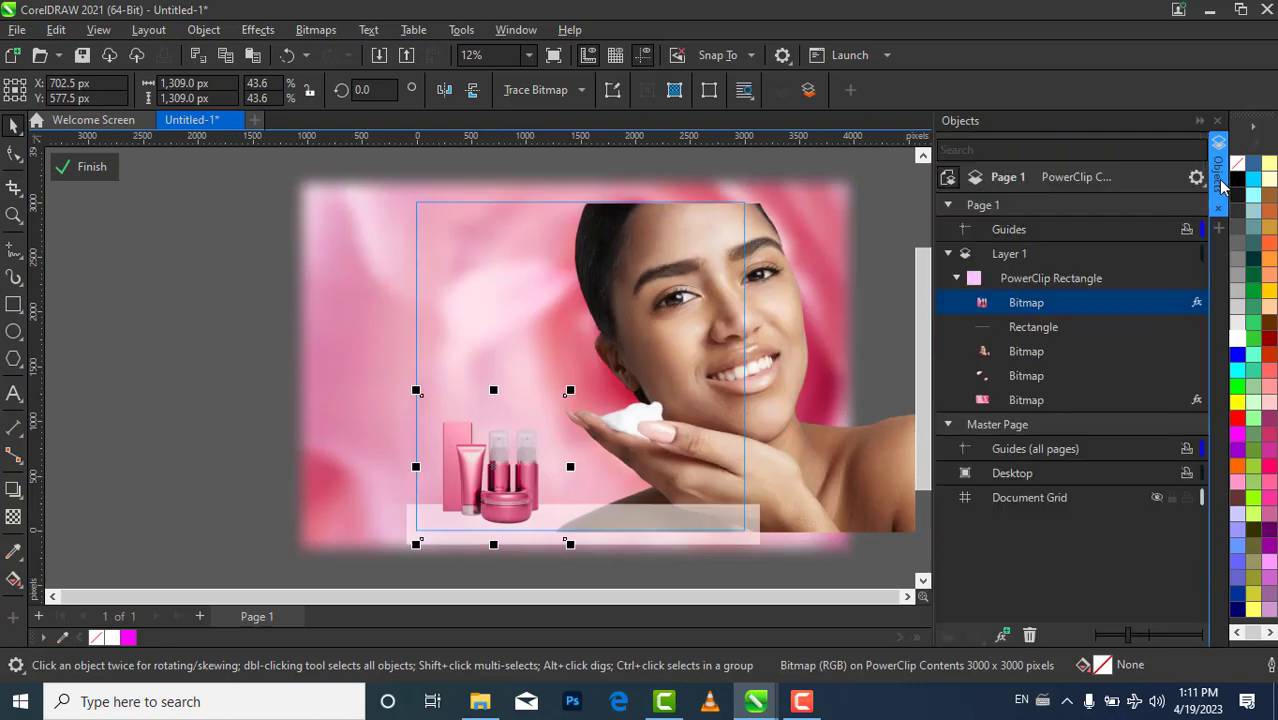
drag(1077, 305, 1080, 341)
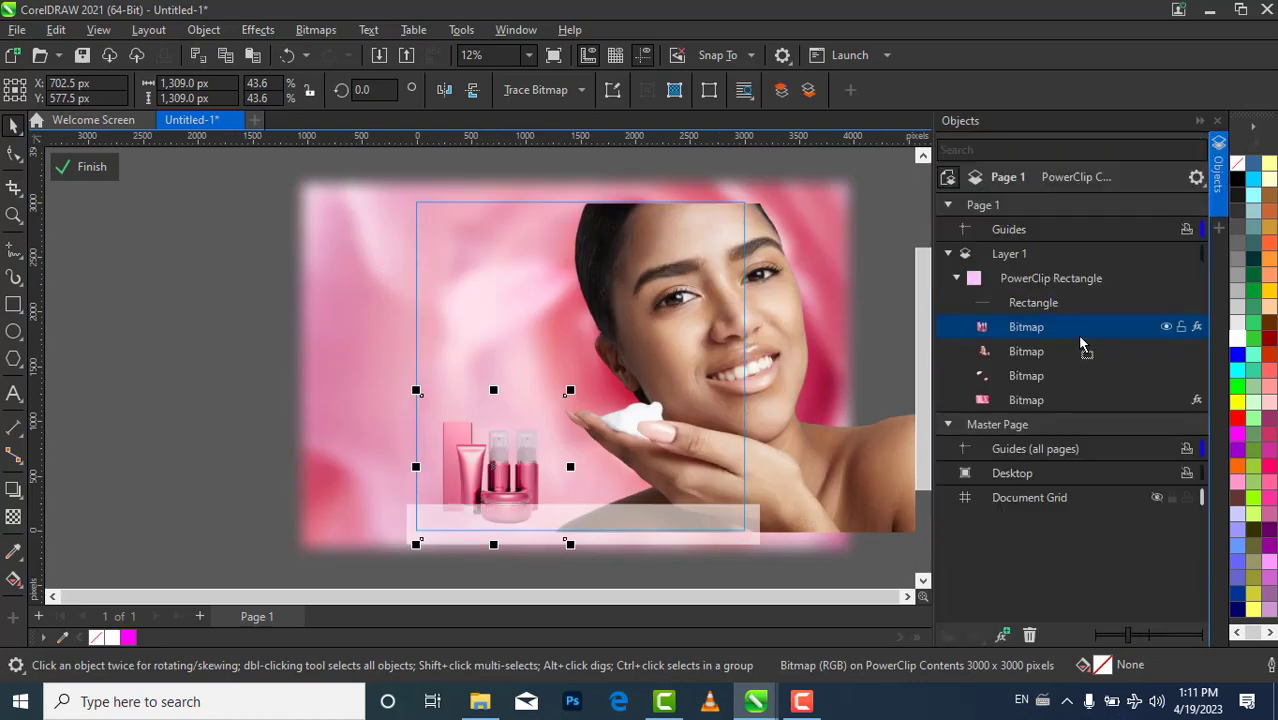
click(790, 437)
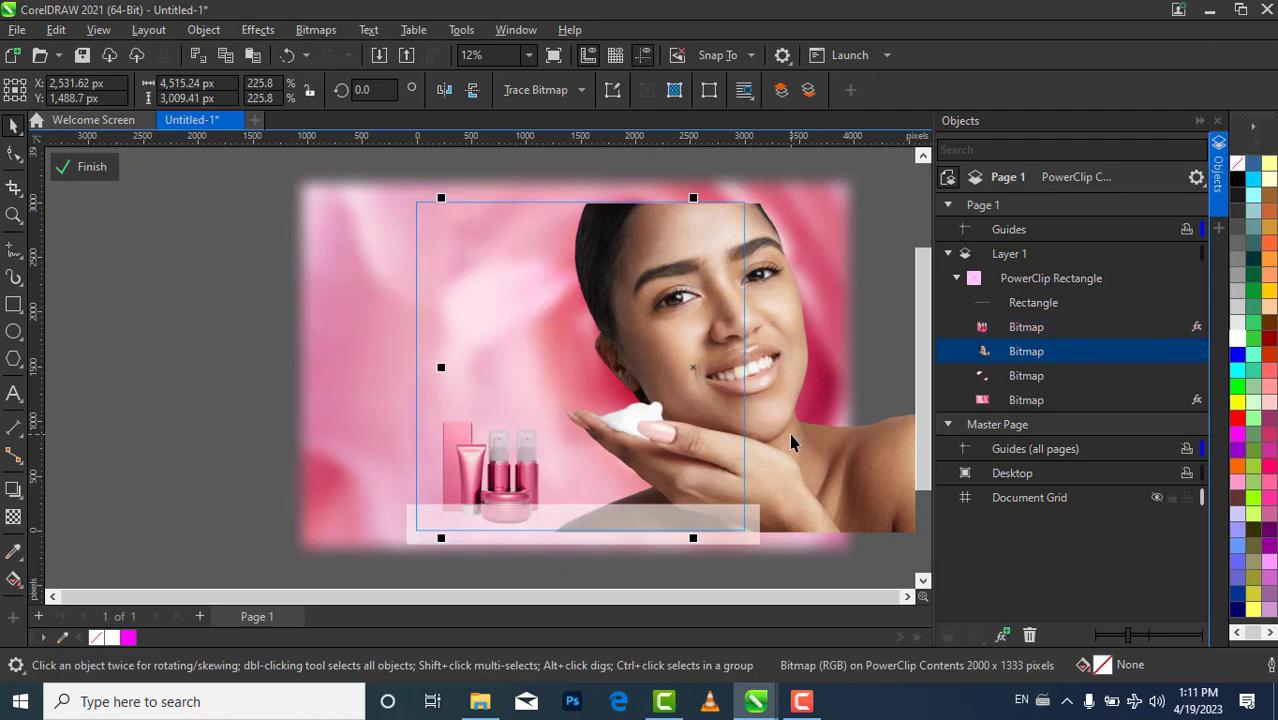
key(Escape)
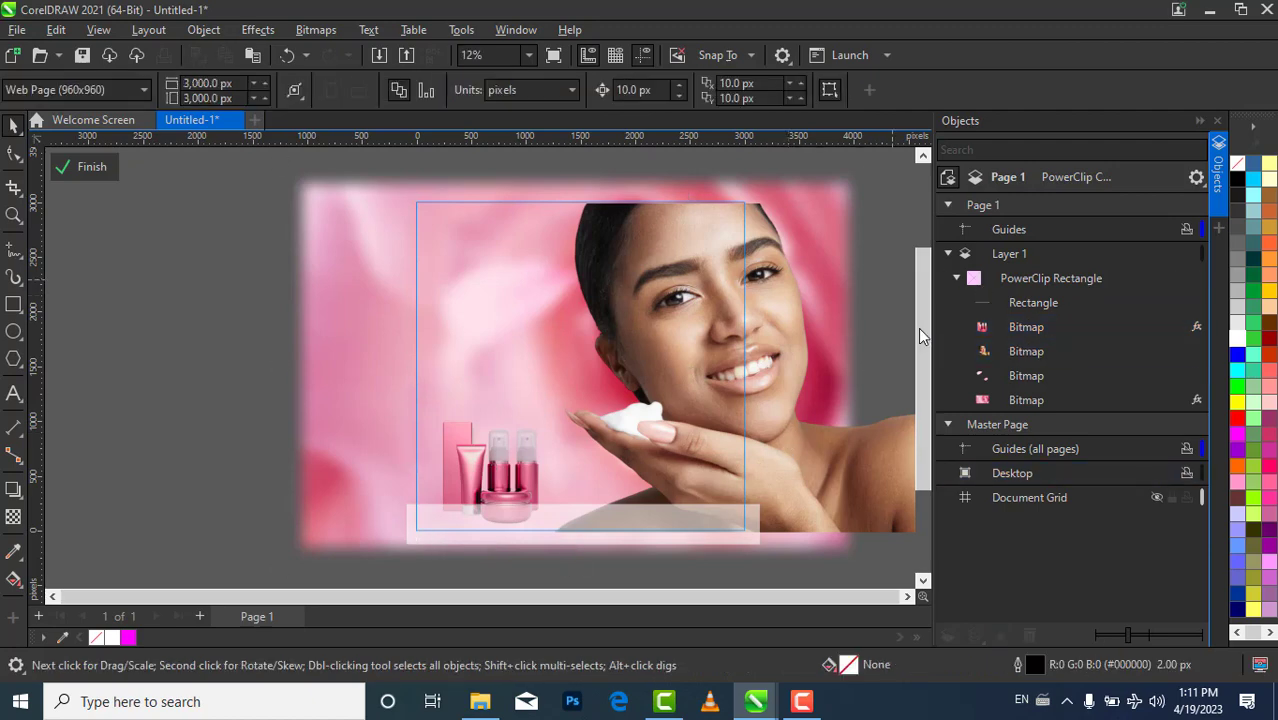
Nudge the pink products image down to about Y 417.5 px and collapse the object list
click(480, 467)
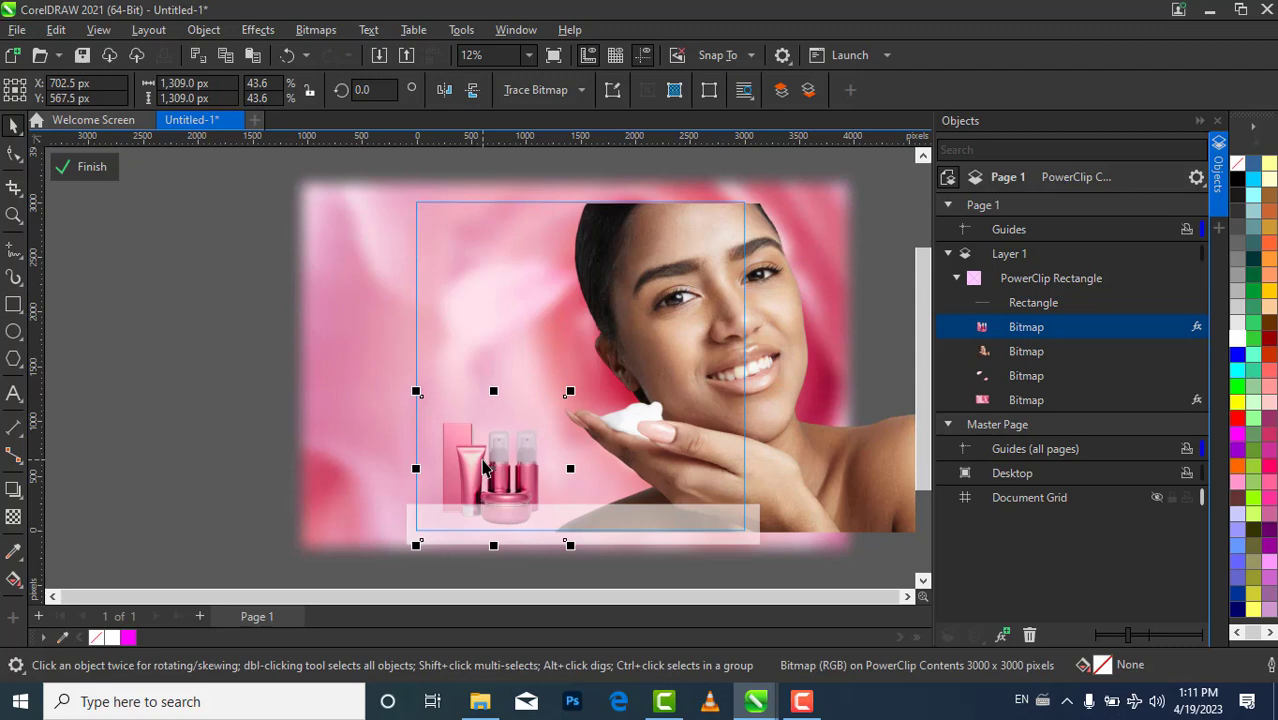
key(Down)
key(Down)
key(Down)
key(Down)
key(Down)
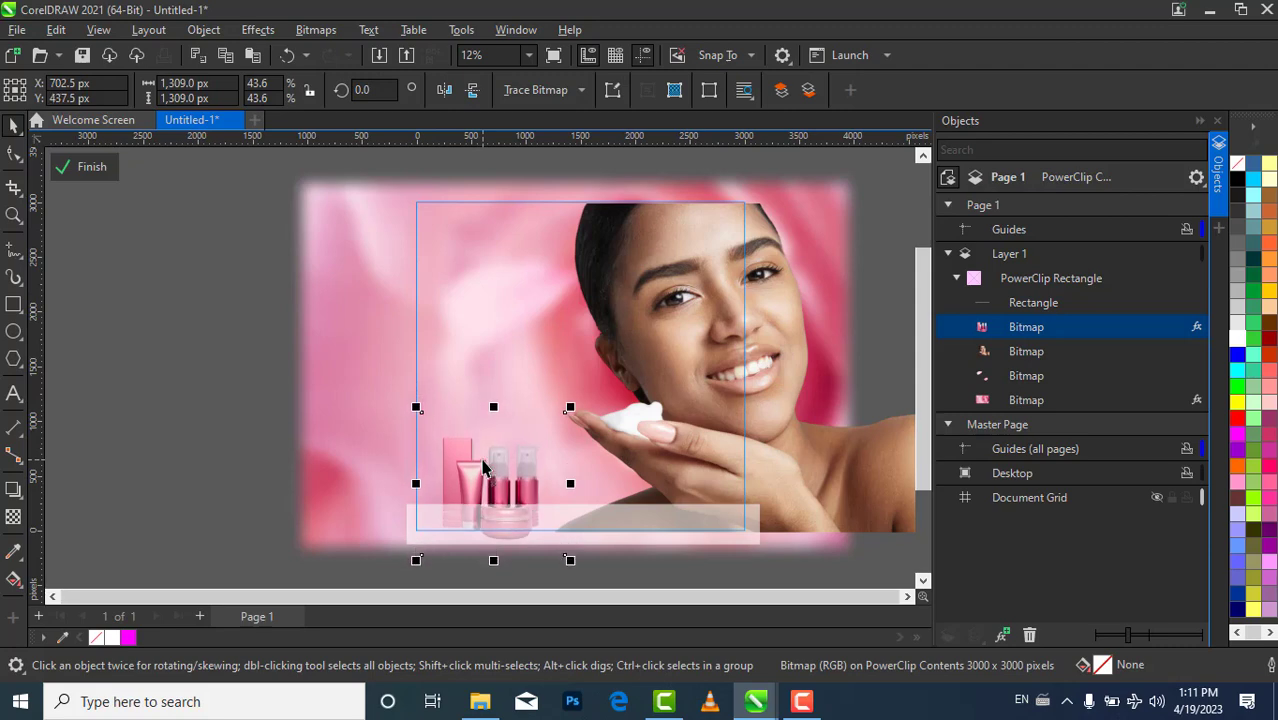
click(1200, 121)
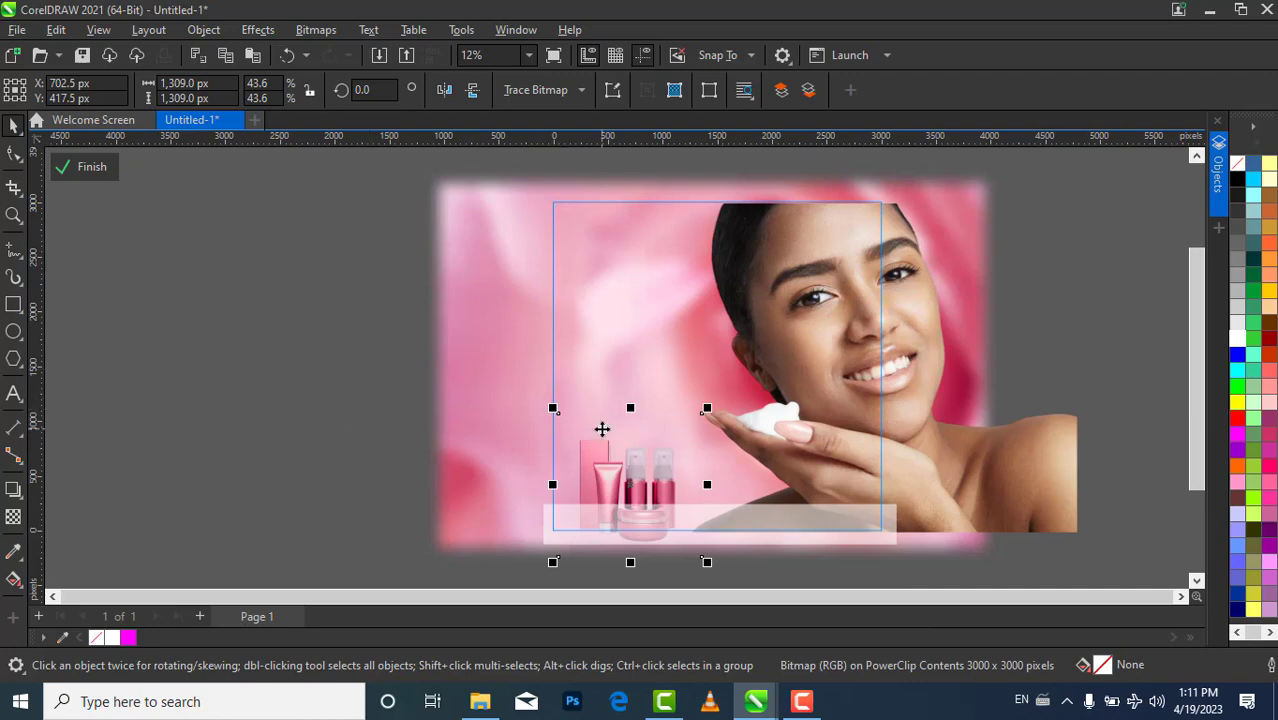
Bring the products image to the front of the layer and send it back one level, behind the translucent strip
right_click(602, 429)
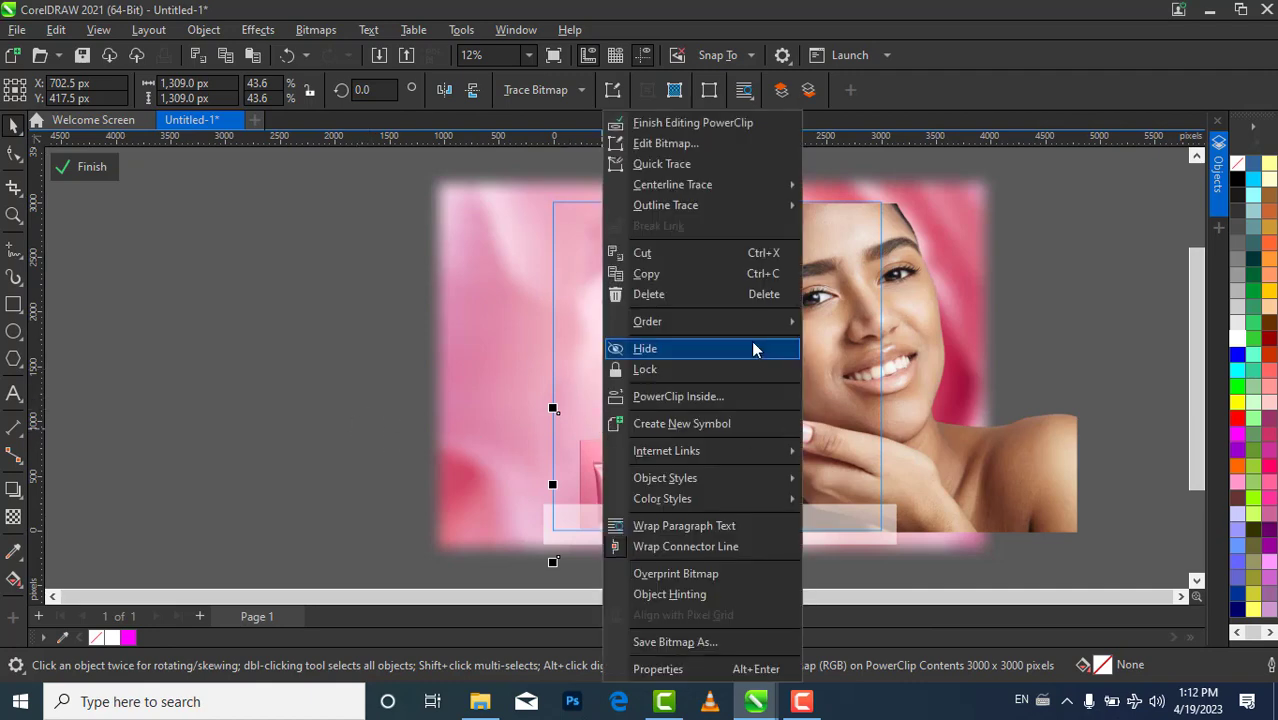
mouse_move(763, 327)
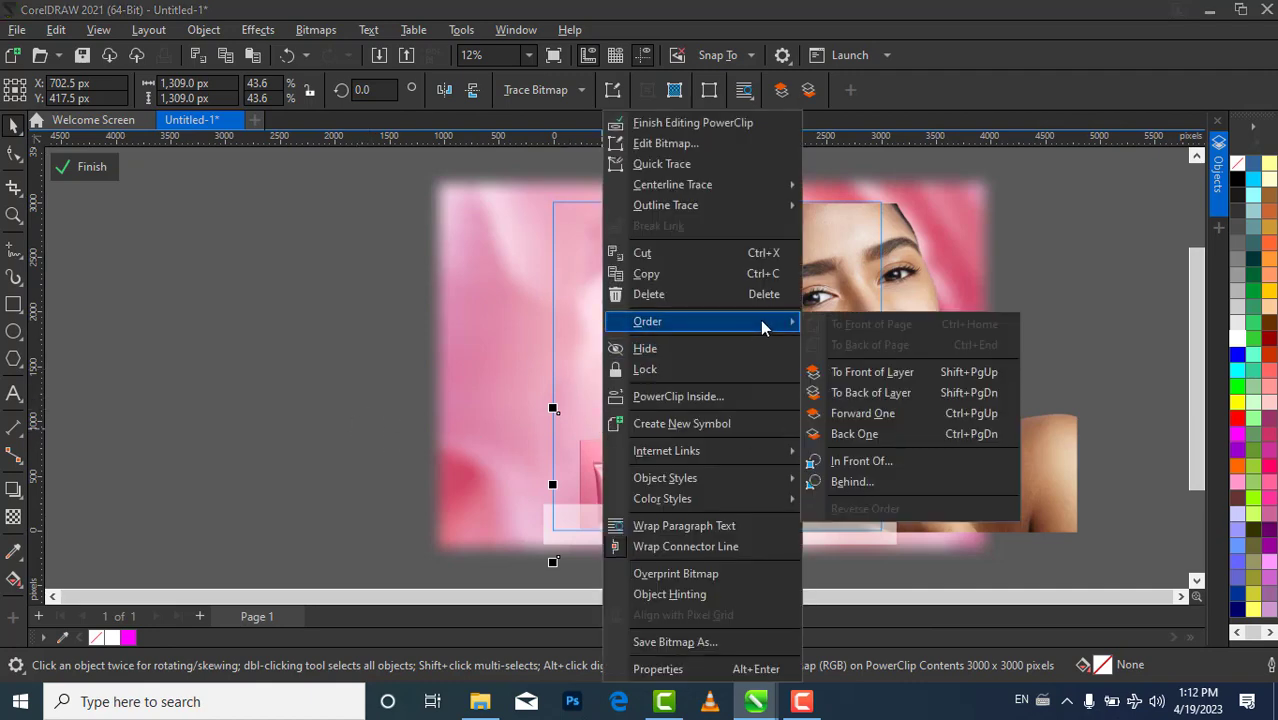
click(887, 371)
right_click(633, 514)
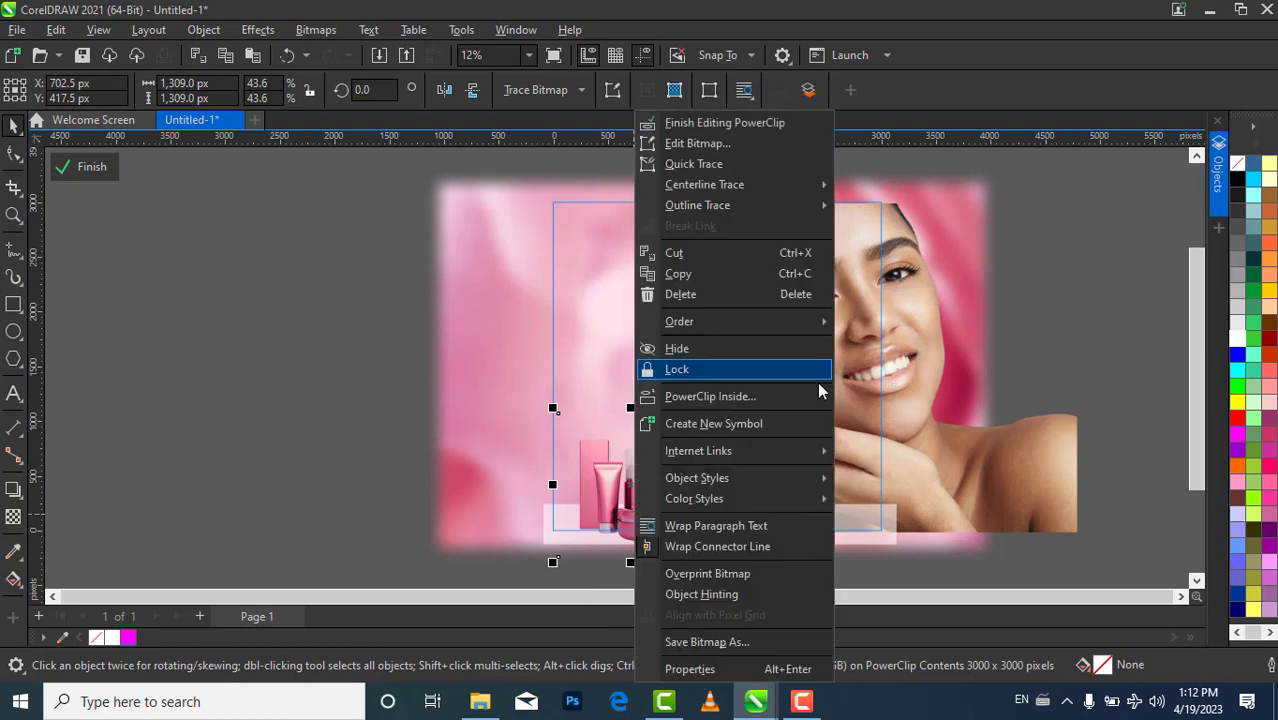
mouse_move(684, 326)
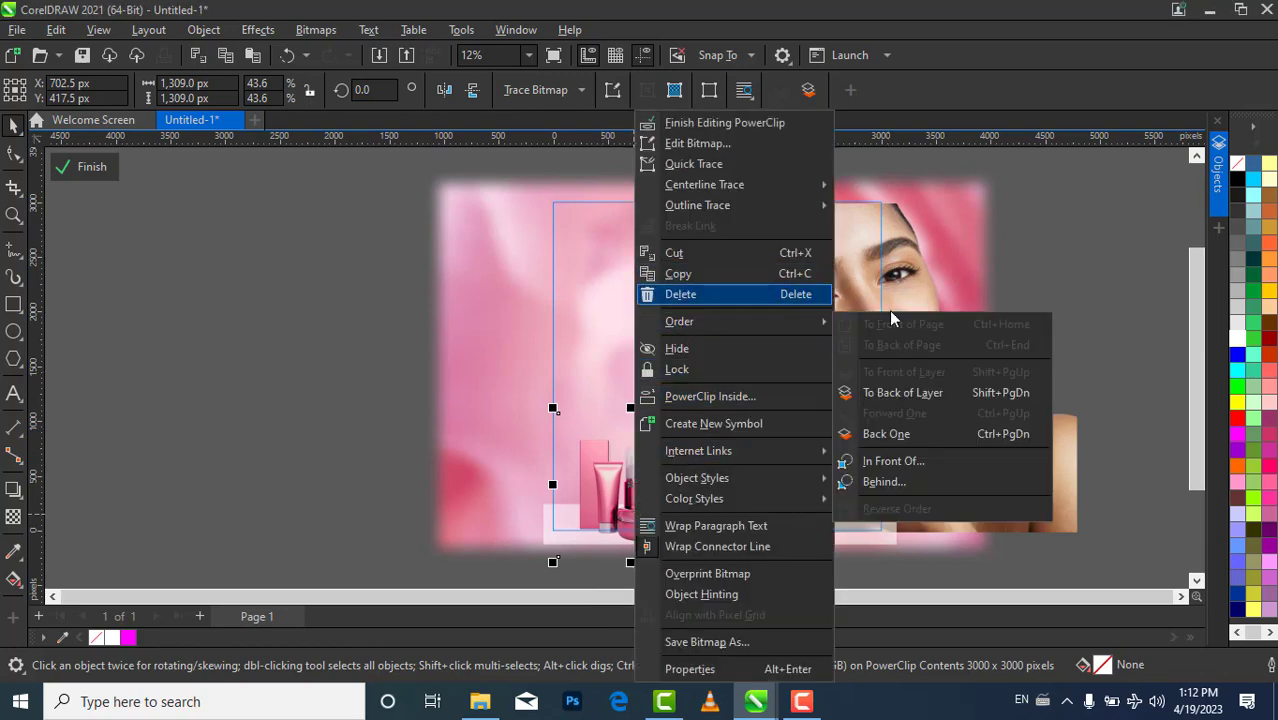
click(885, 434)
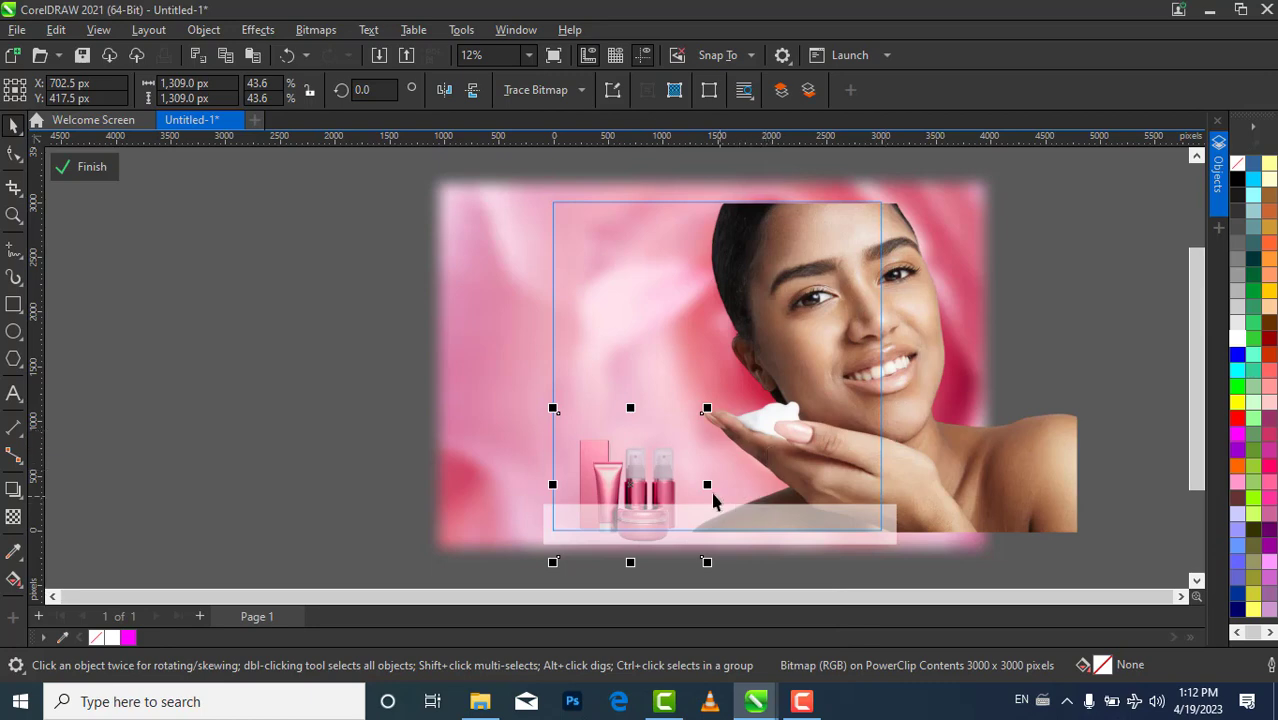
click(180, 326)
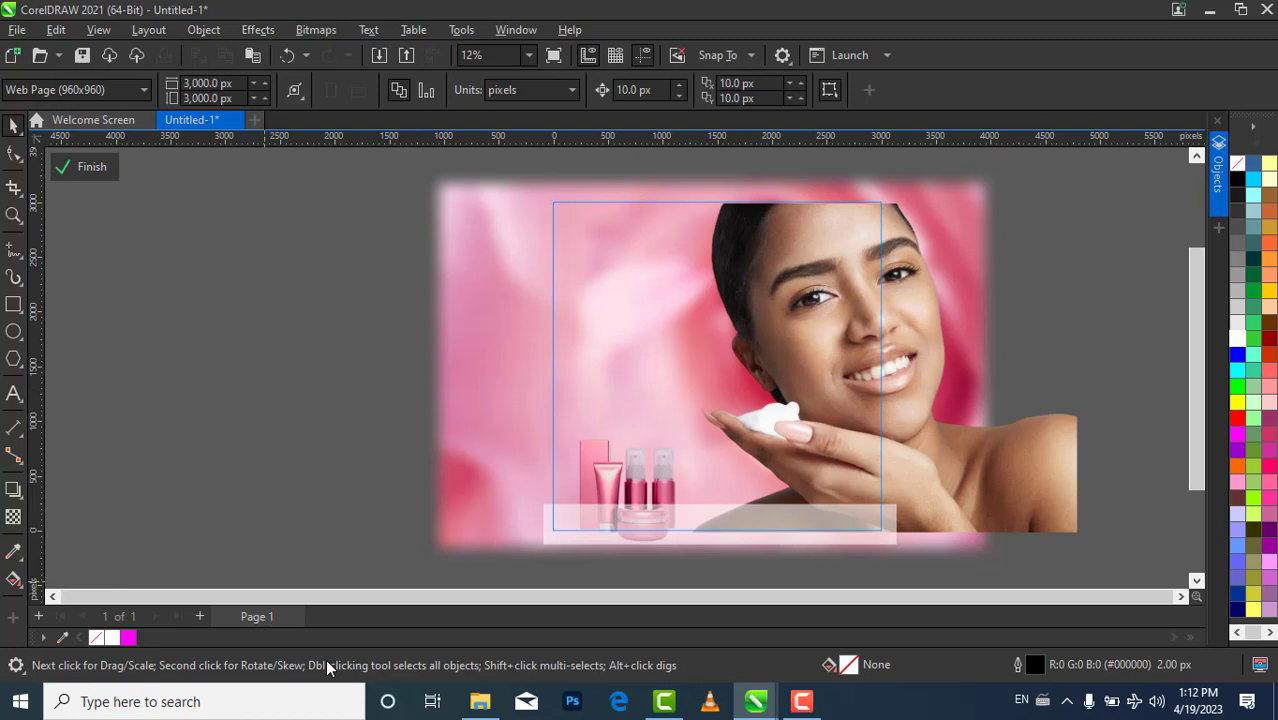
Clear the file search, find the green naturopathy leaf logo in the Download folder, and import it beside the artwork
click(486, 705)
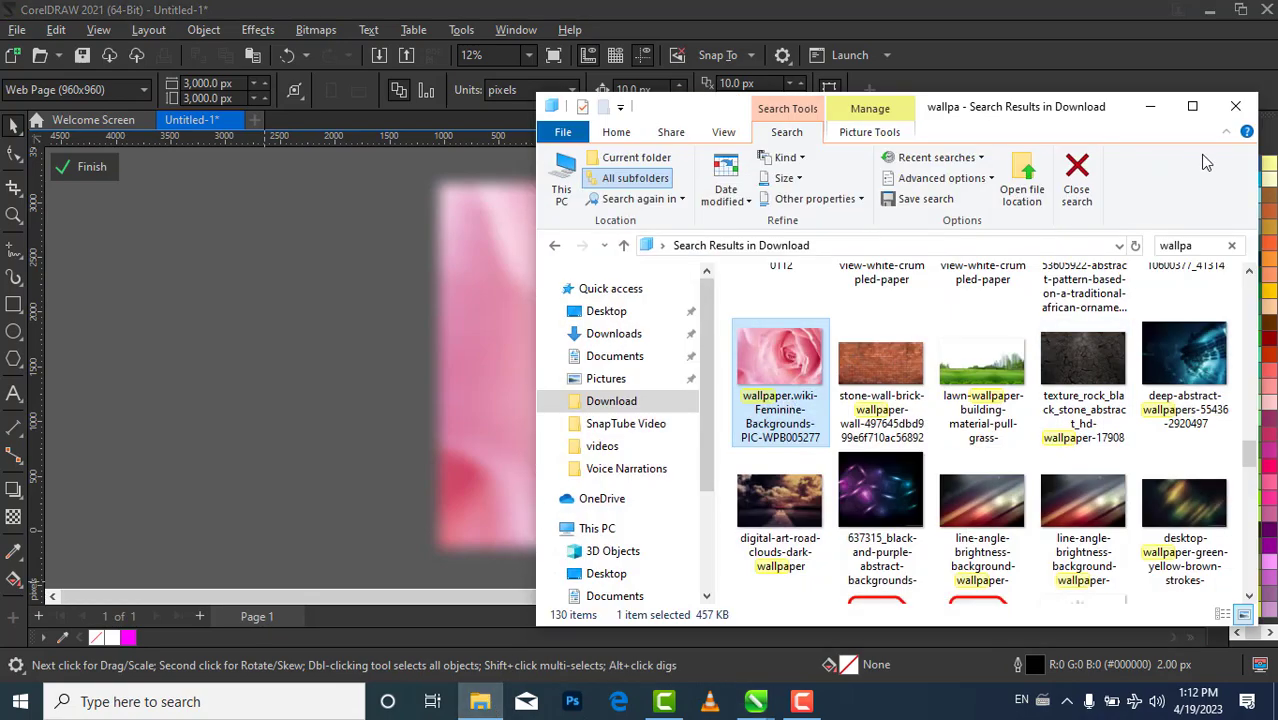
click(1231, 245)
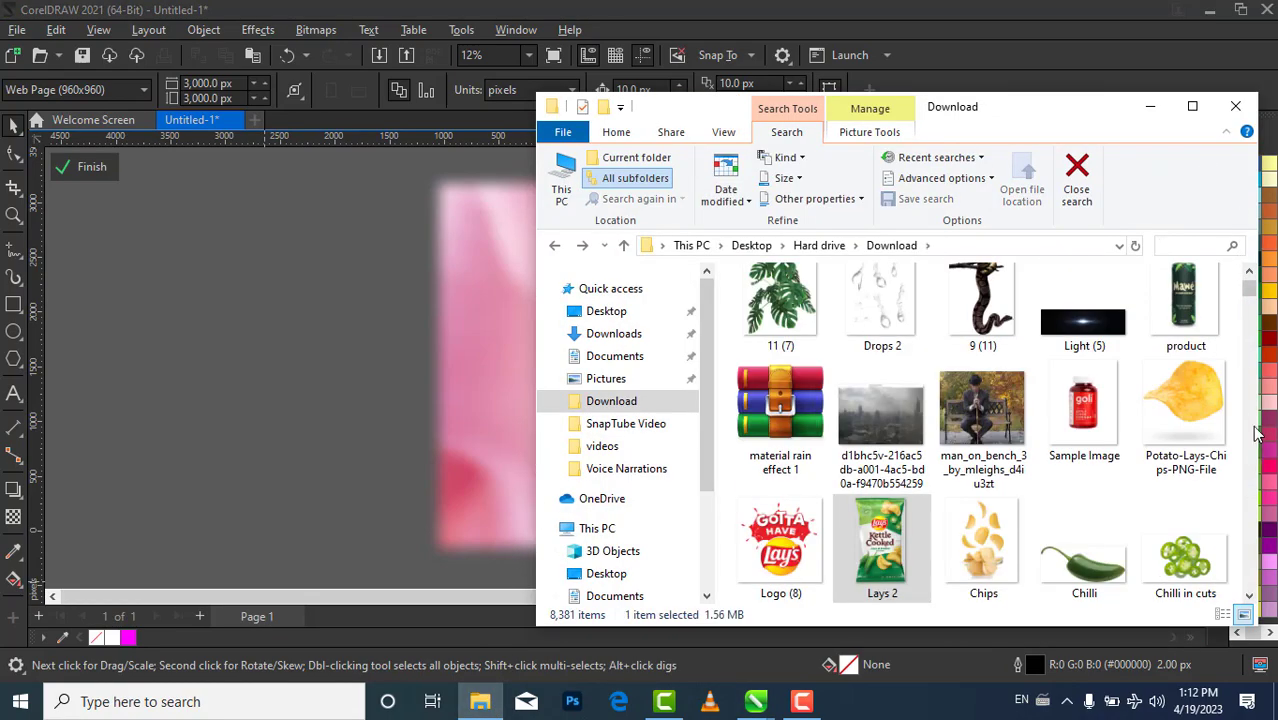
scroll(1249, 598, down, 10)
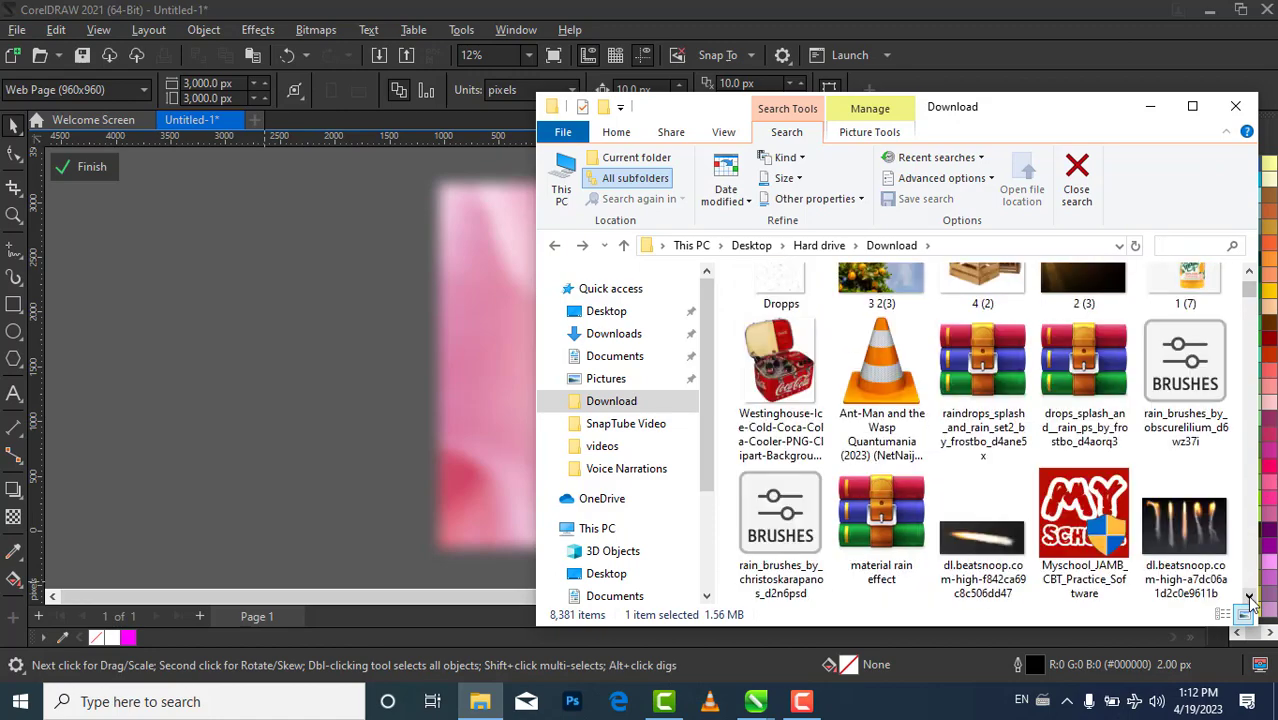
scroll(1249, 598, down, 15)
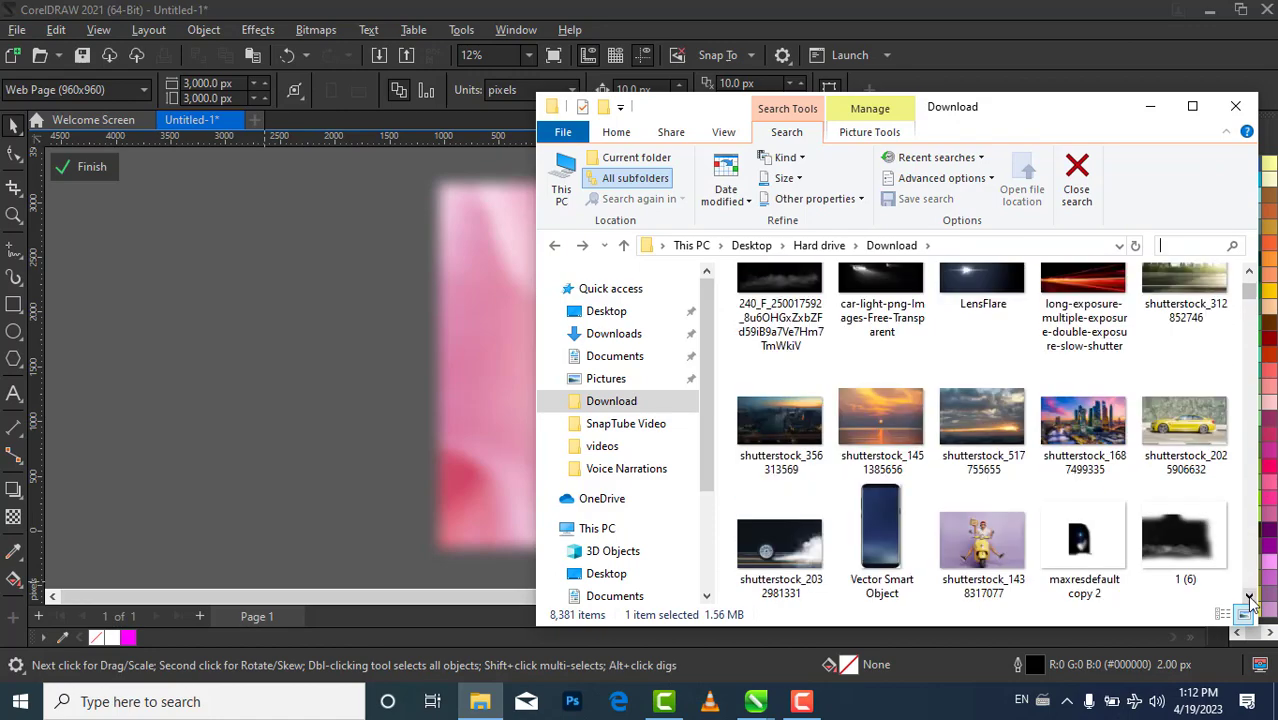
scroll(1249, 598, down, 15)
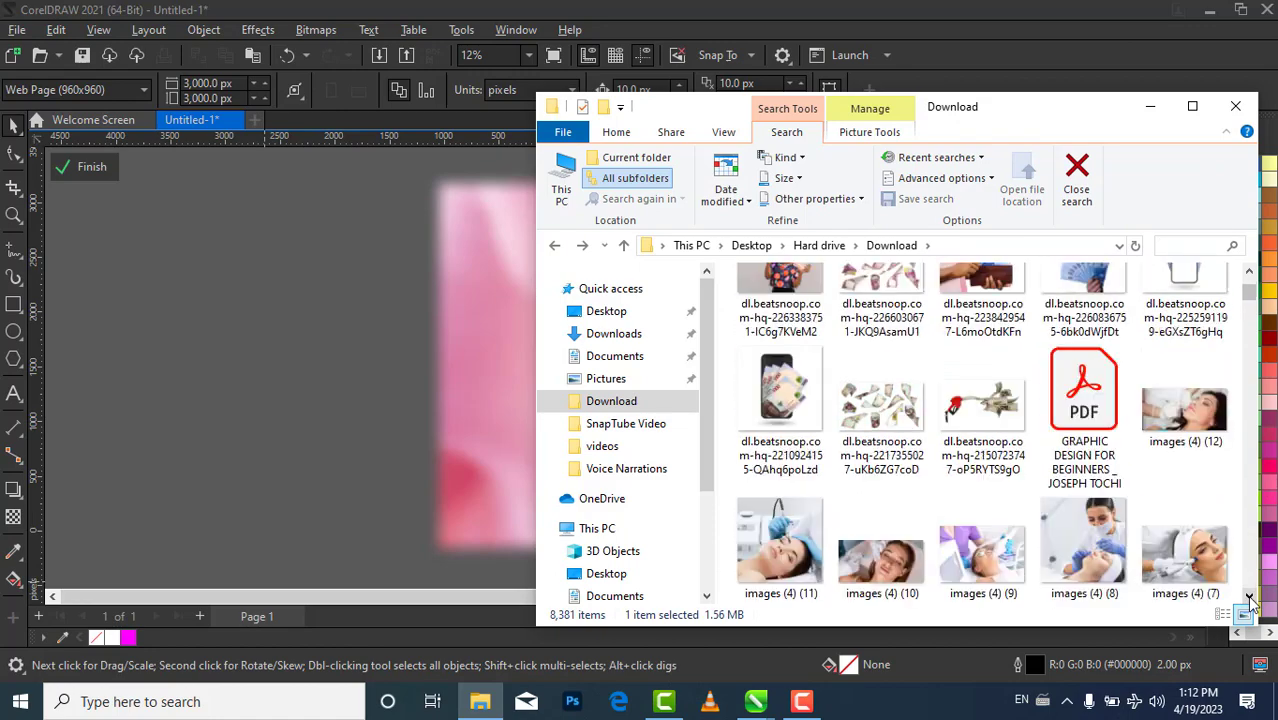
scroll(1249, 598, down, 10)
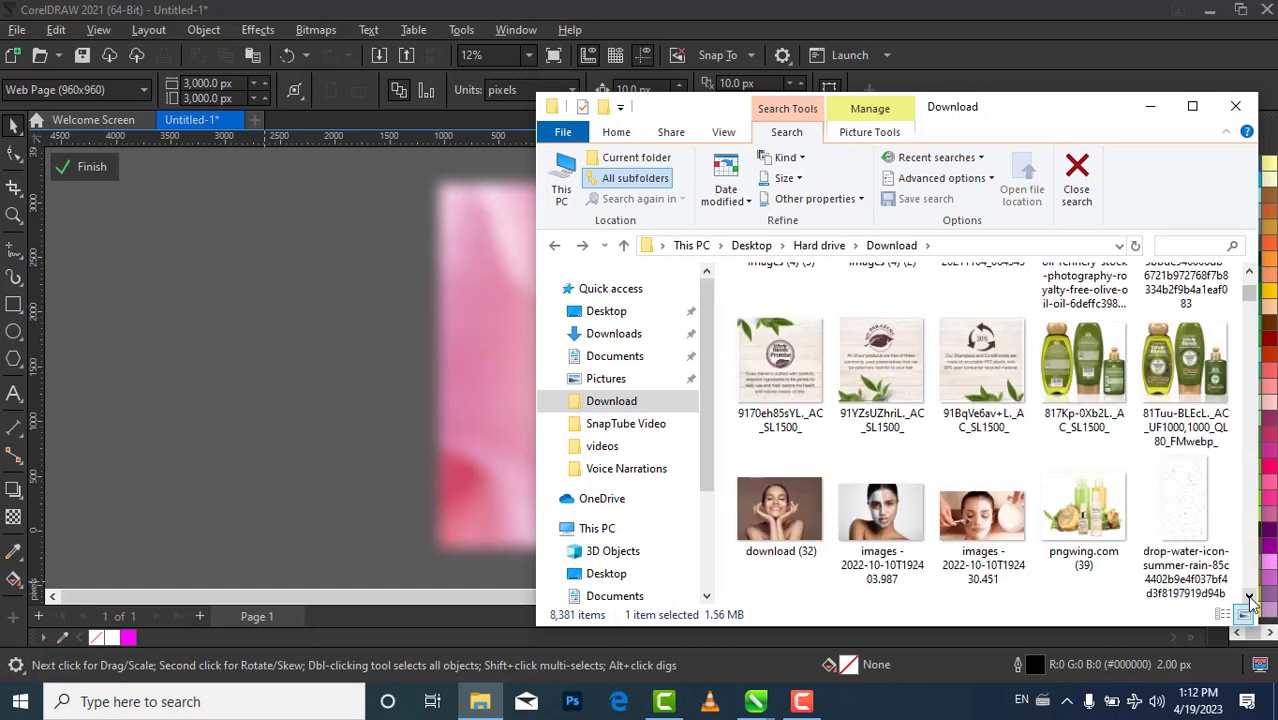
scroll(1249, 598, down, 3)
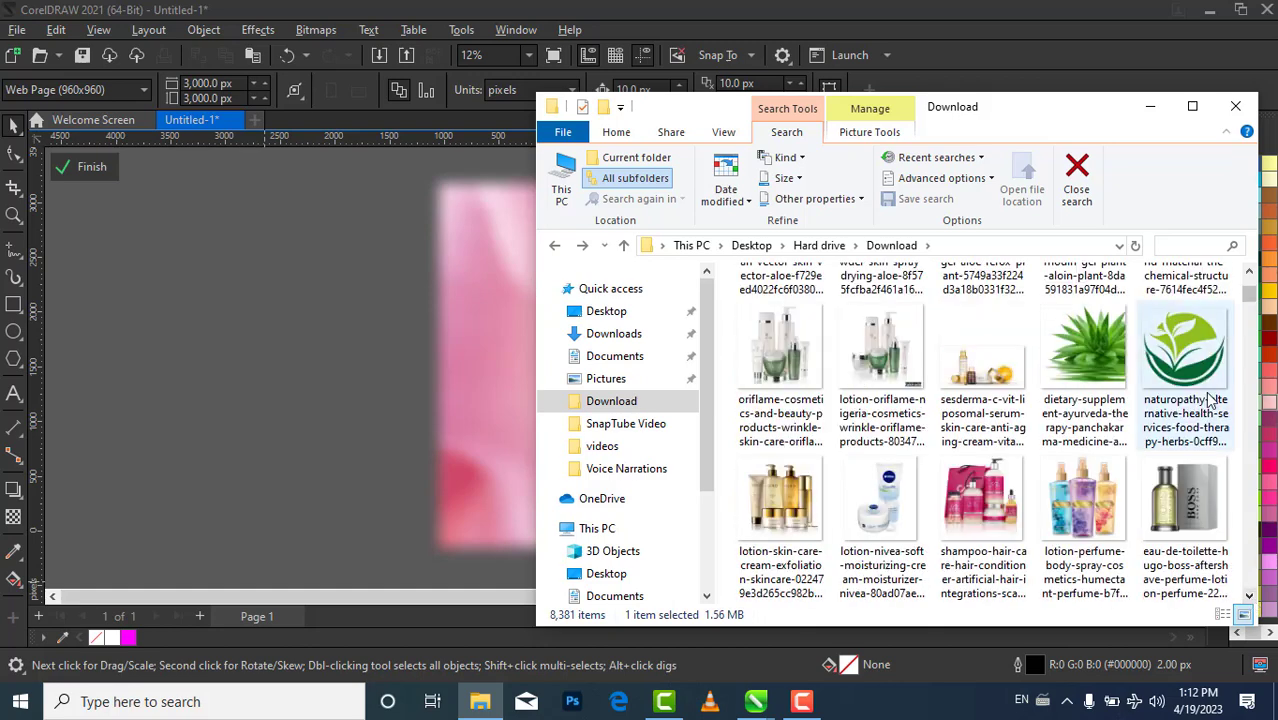
drag(1192, 365, 362, 450)
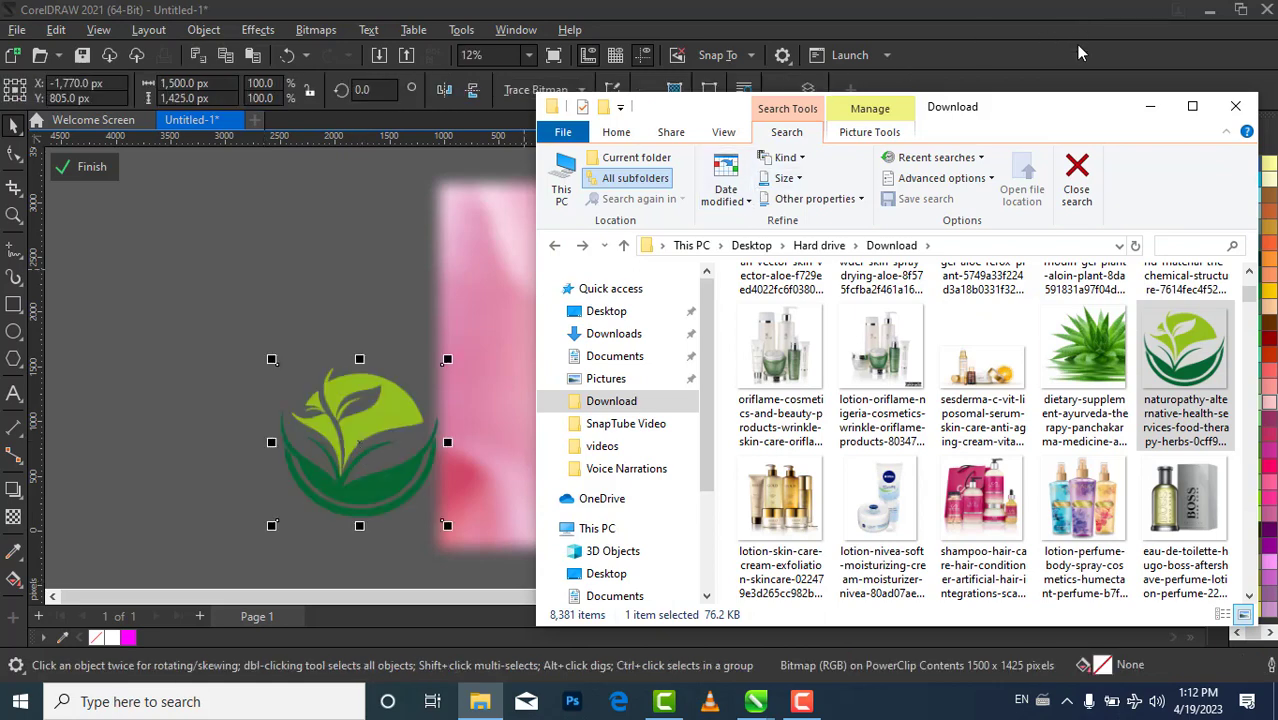
click(1150, 106)
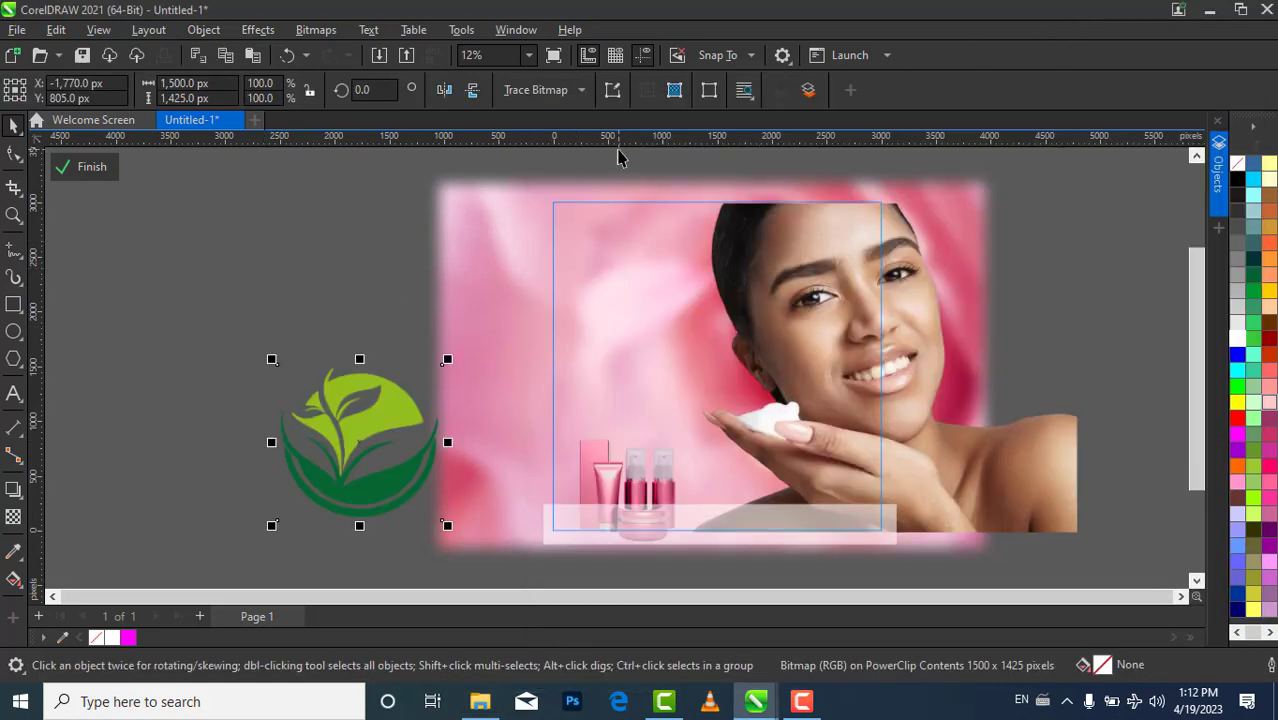
drag(650, 148, 646, 259)
click(298, 271)
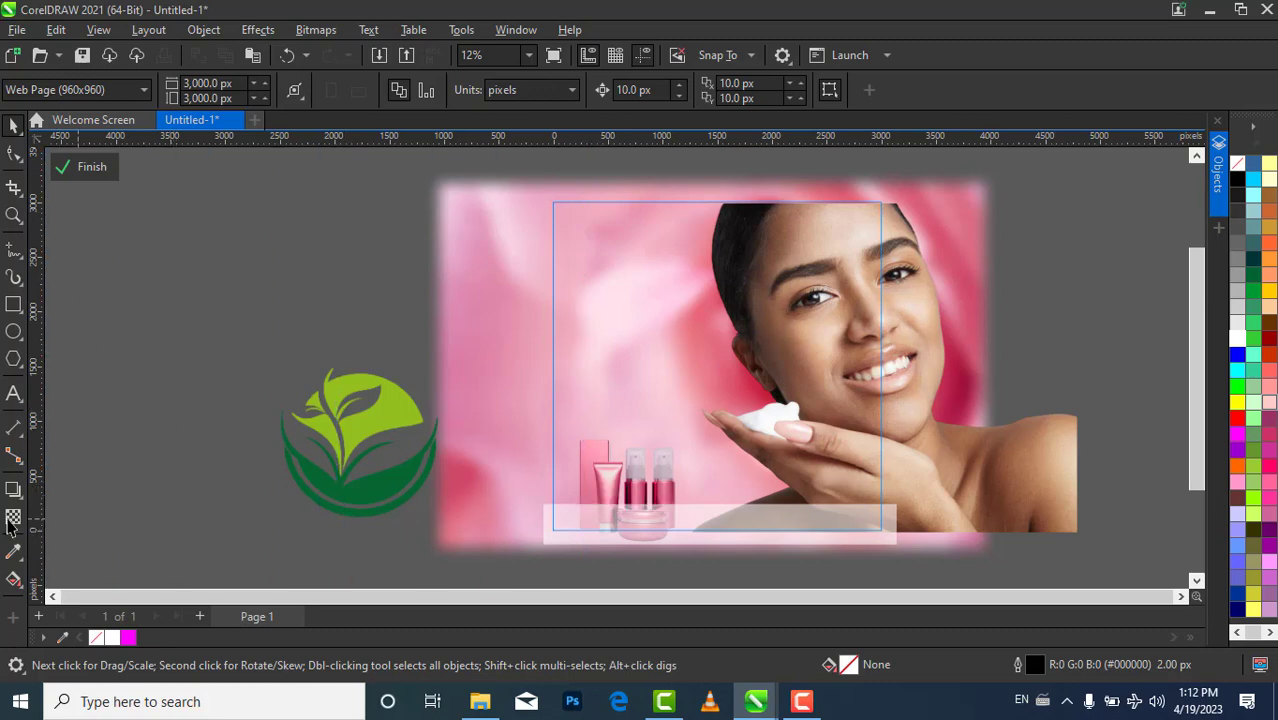
click(14, 305)
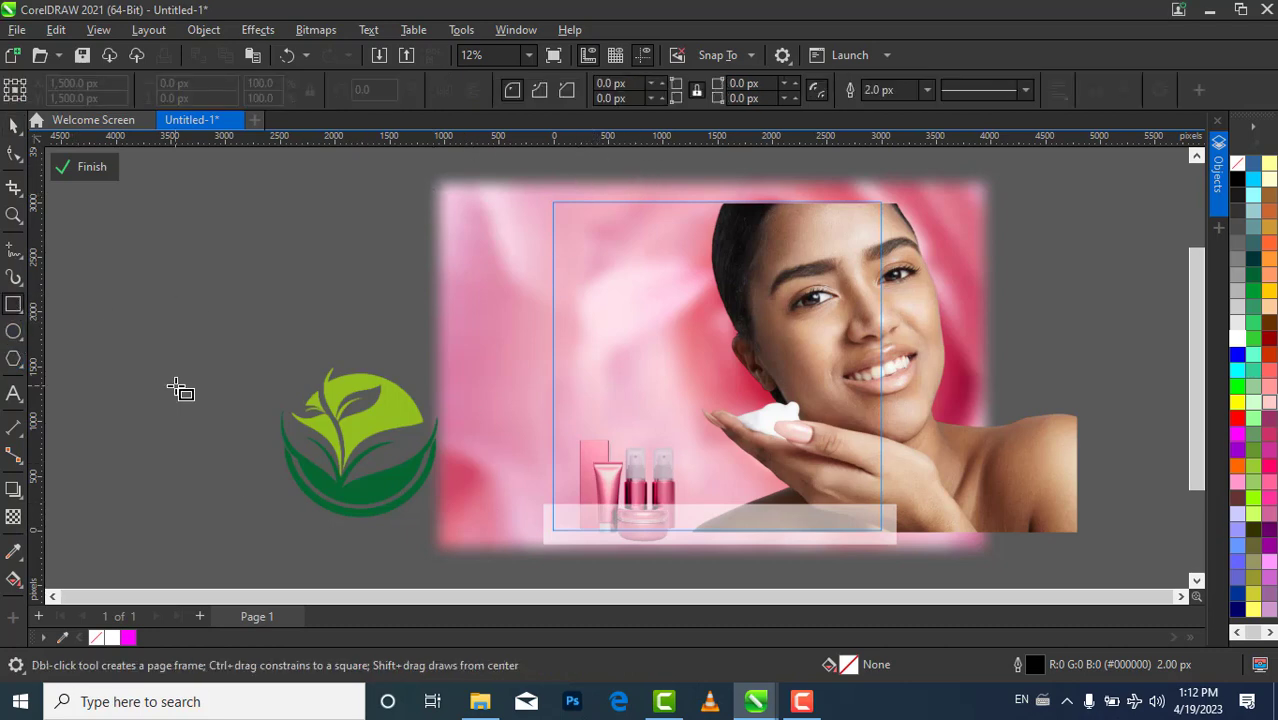
click(14, 125)
Turn the leaf logo black, shrink it to about 472 x 448 px, and place it in the square's upper-left area
click(330, 425)
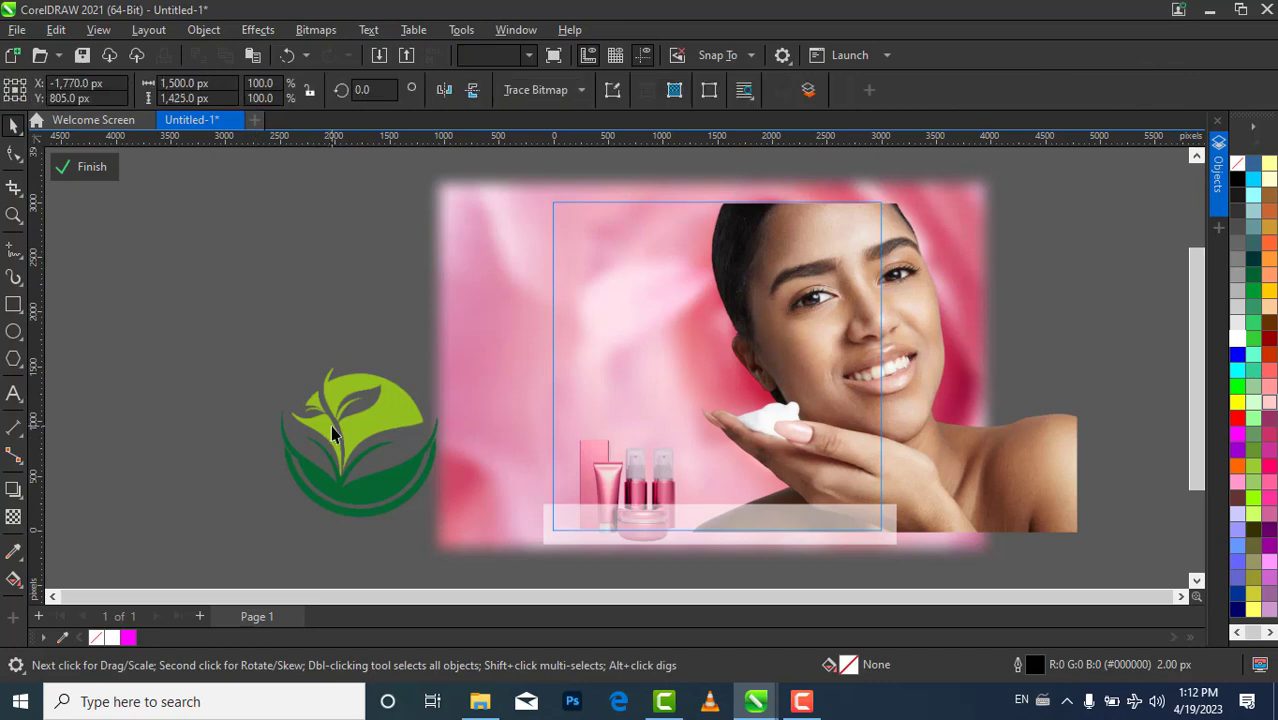
click(582, 91)
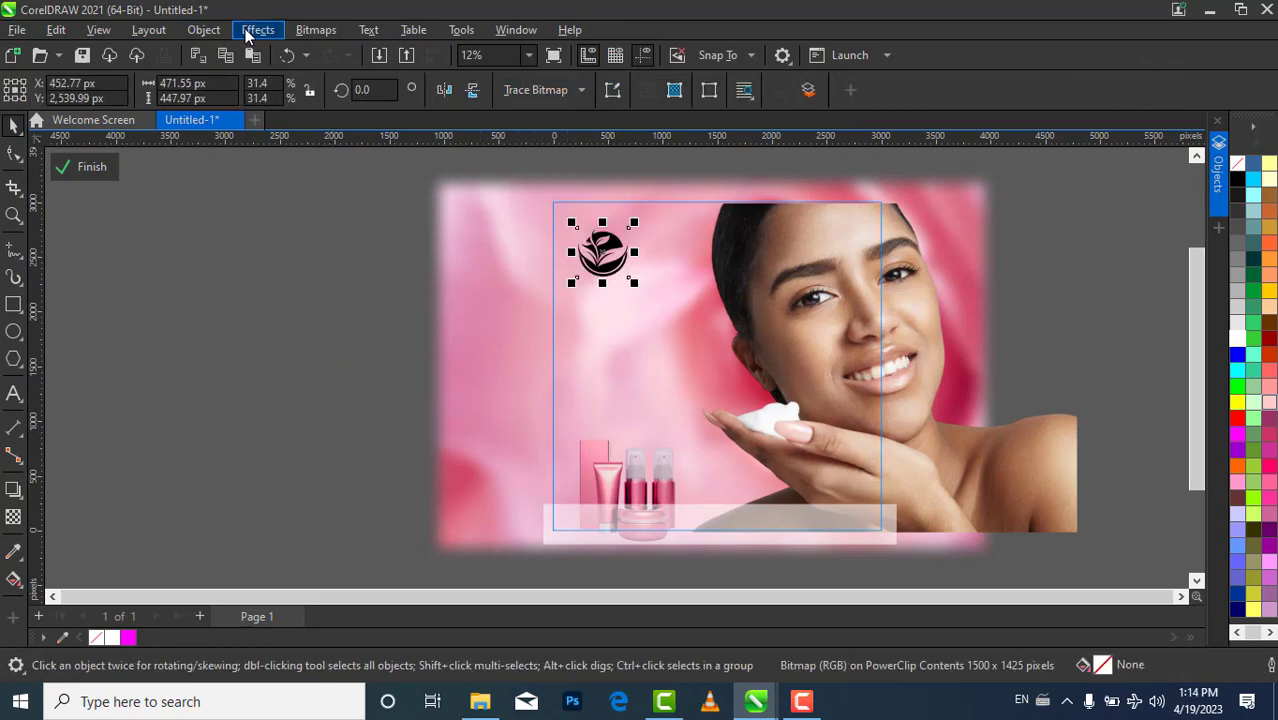
click(258, 29)
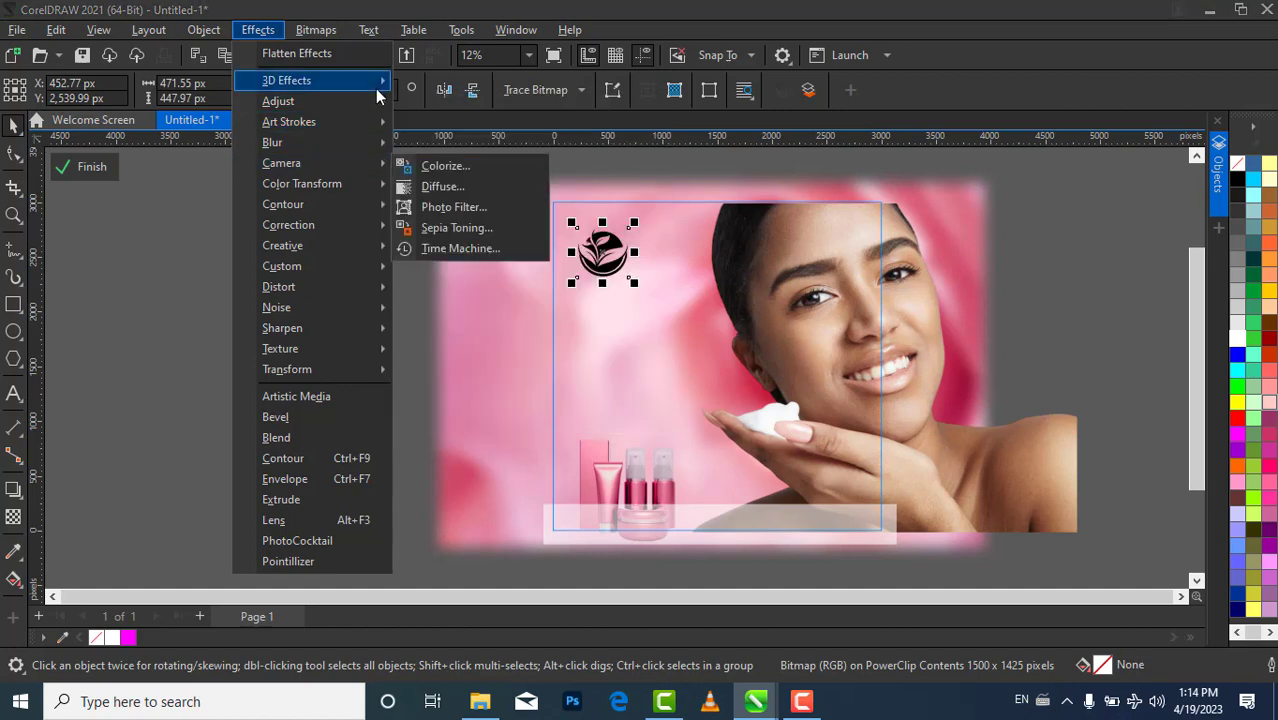
mouse_move(378, 106)
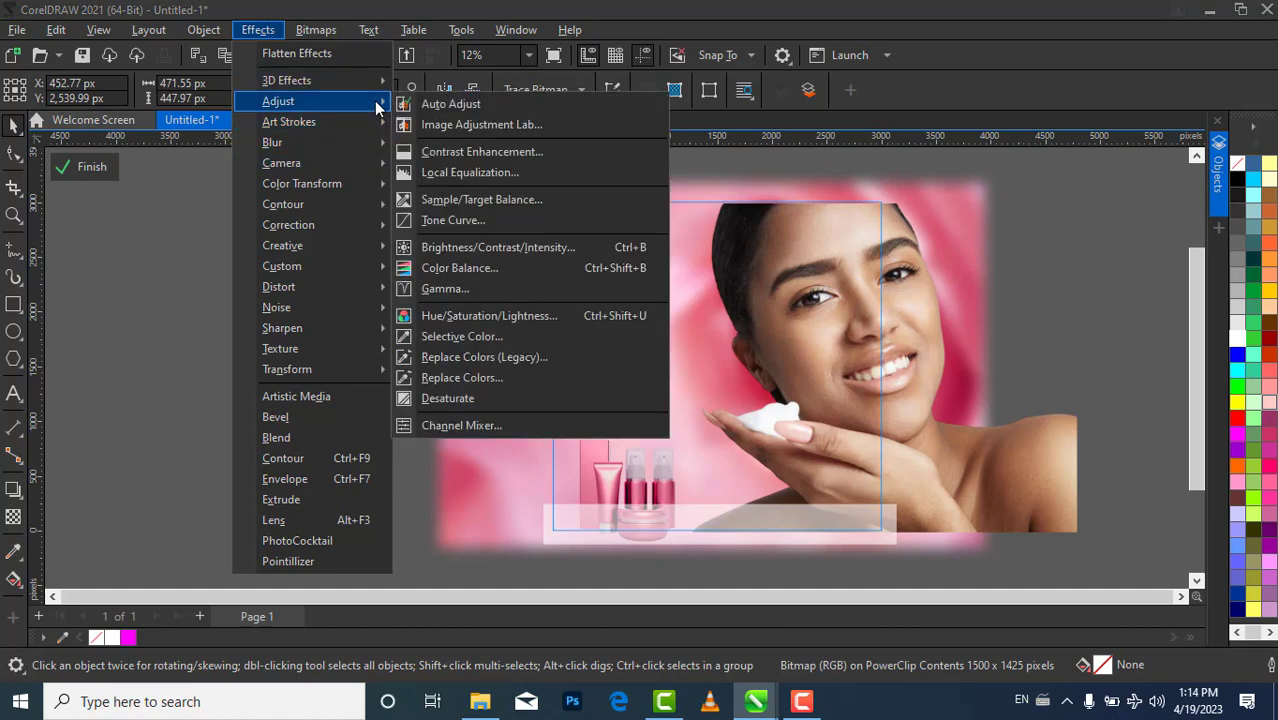
click(800, 700)
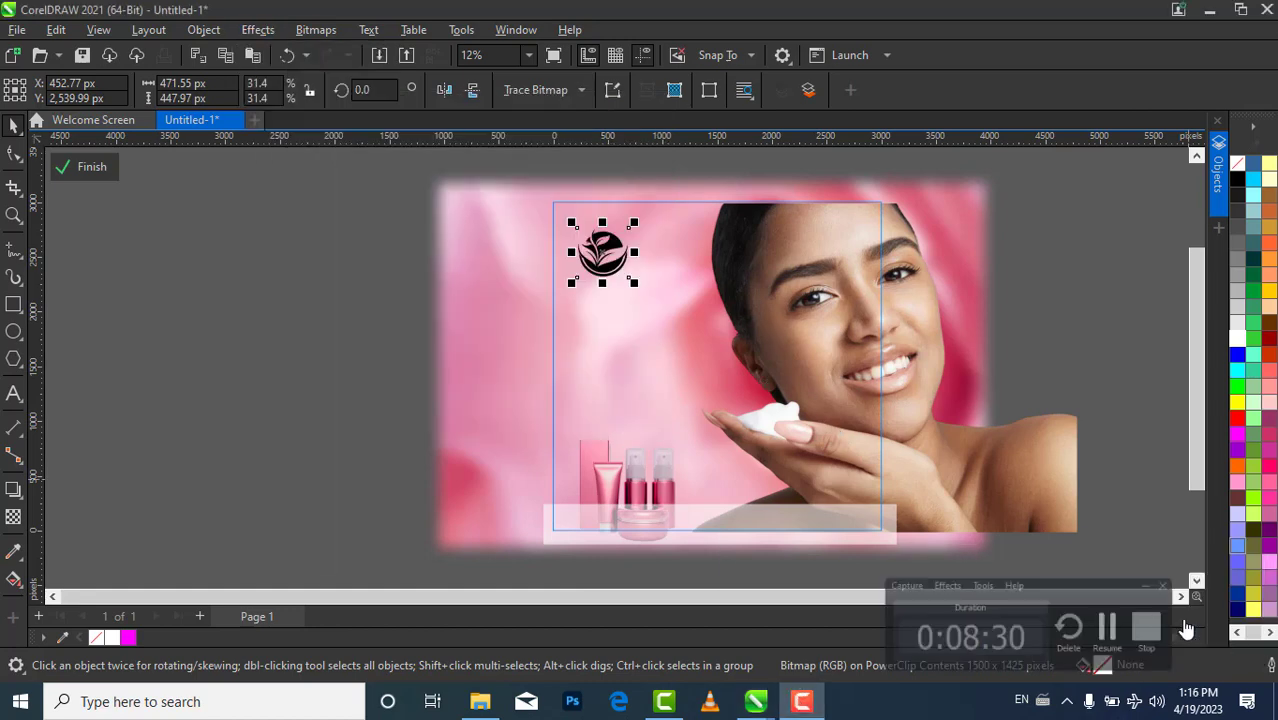
click(1175, 632)
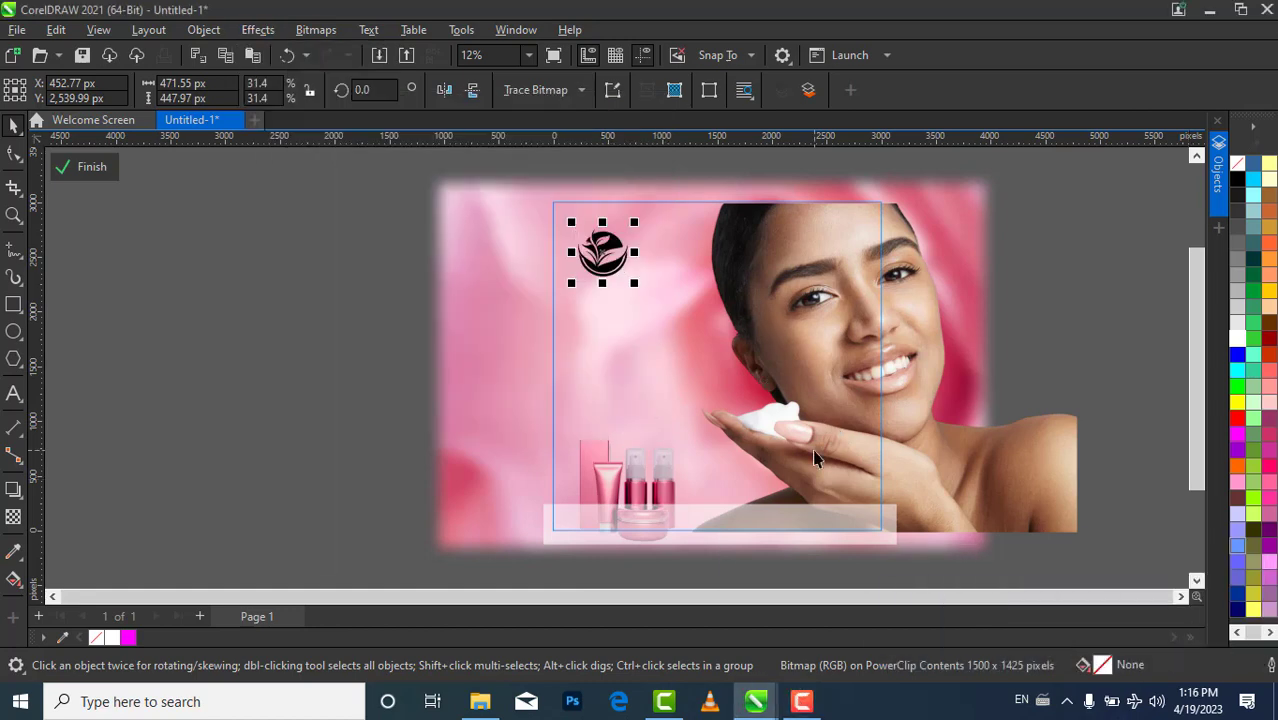
Open Replace Colors for the leaf logo and sample a dark grey as the original and new colours
click(326, 36)
mouse_move(275, 35)
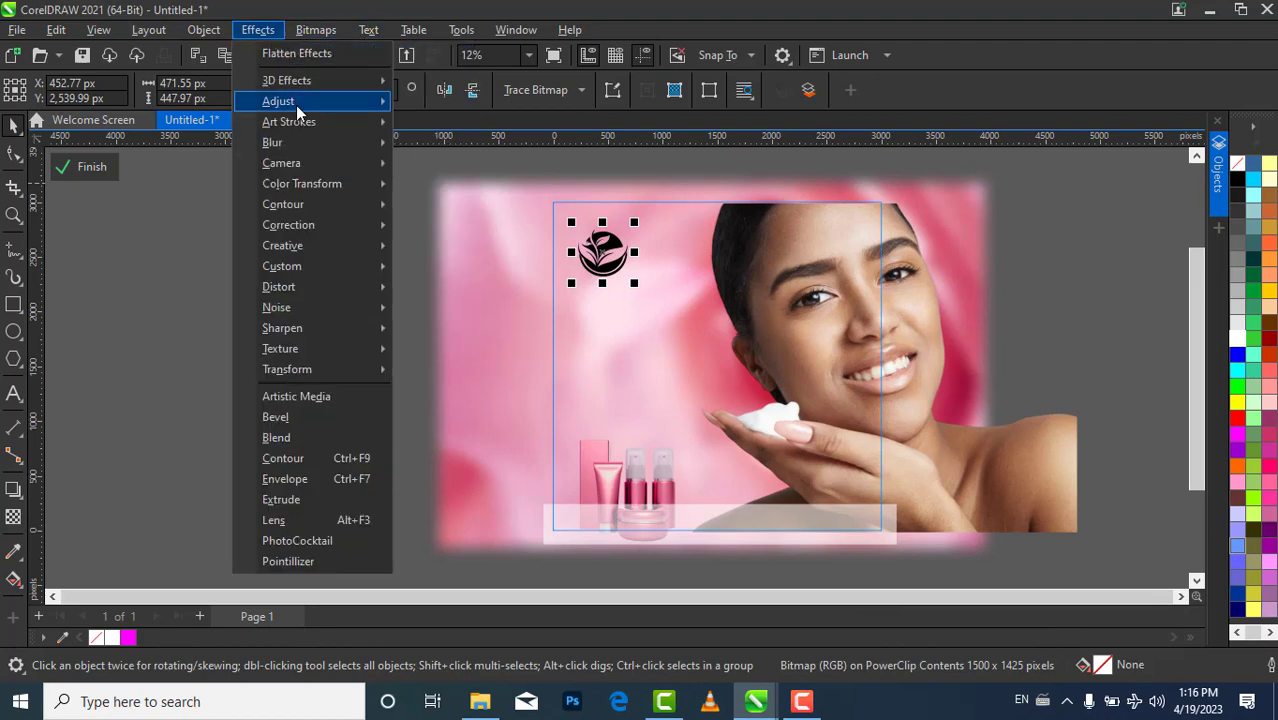
mouse_move(300, 101)
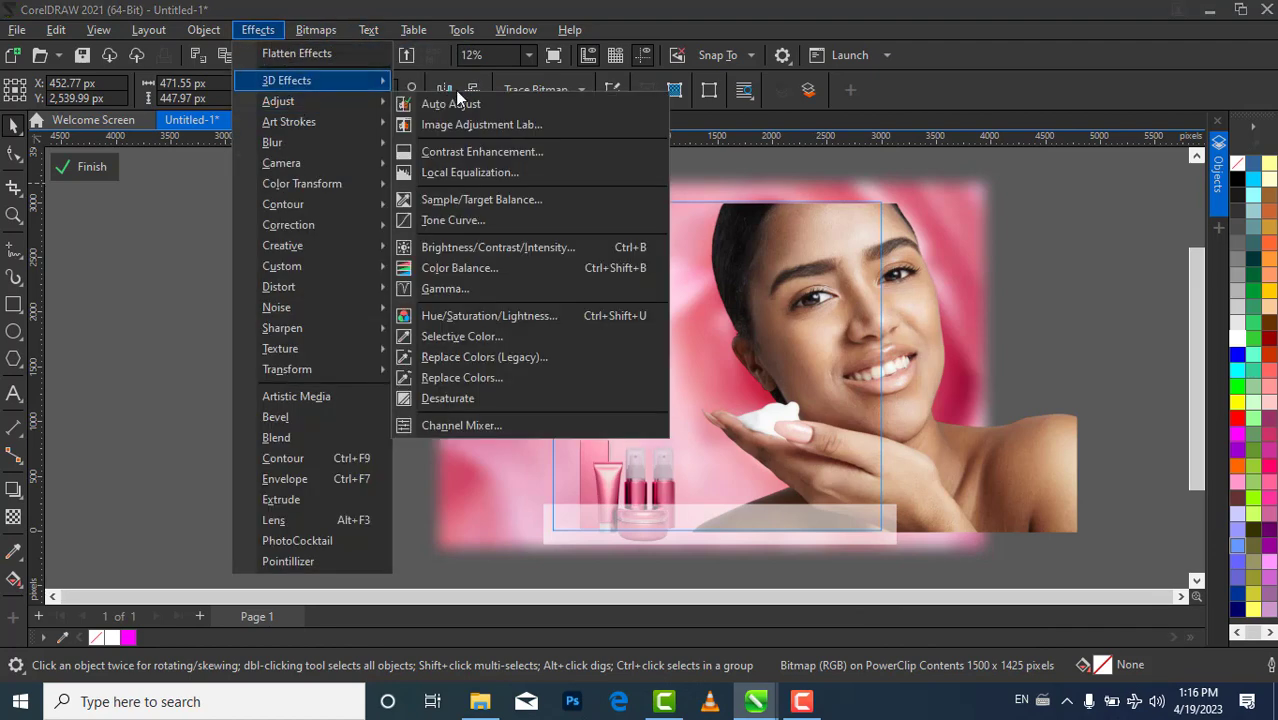
click(461, 377)
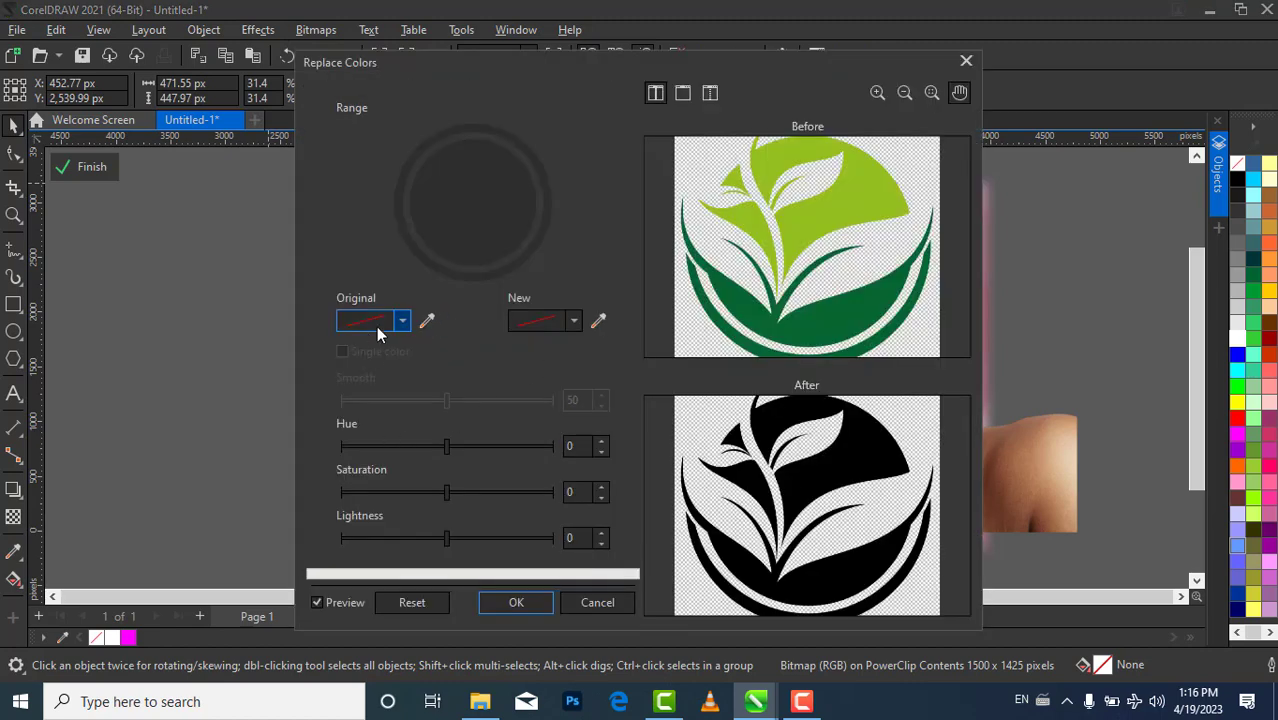
click(403, 320)
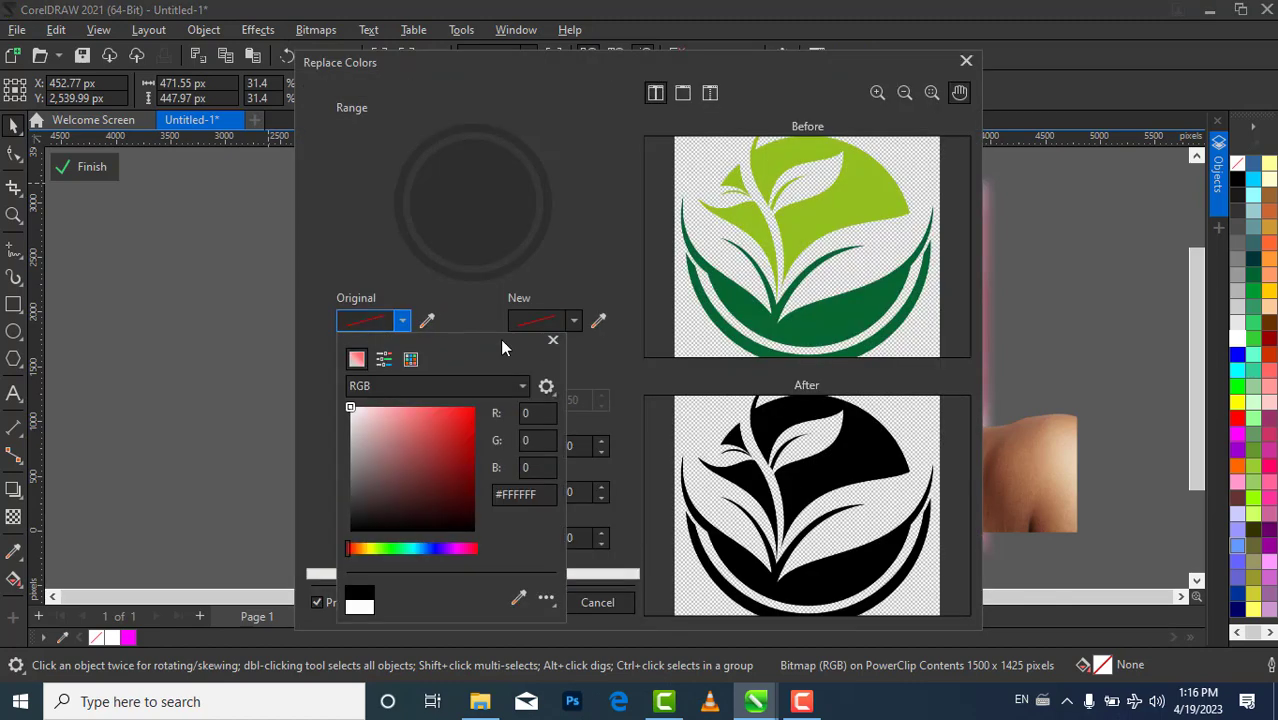
click(573, 320)
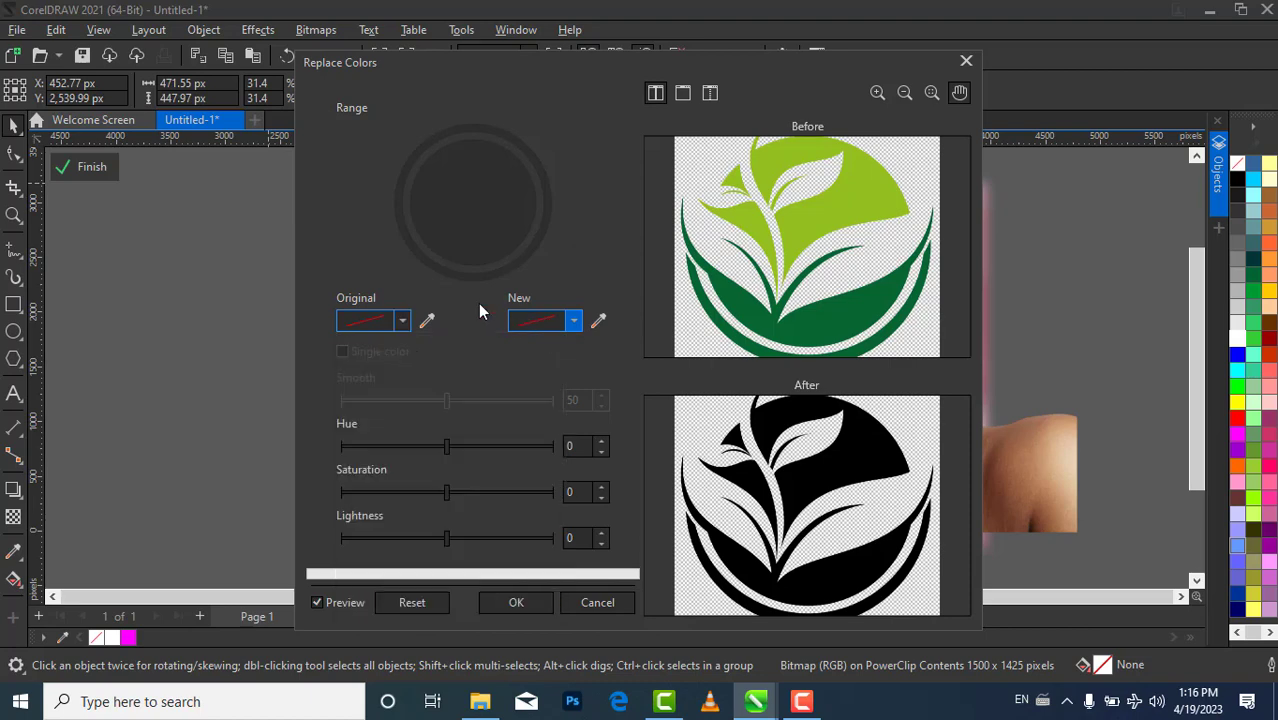
click(598, 320)
click(583, 322)
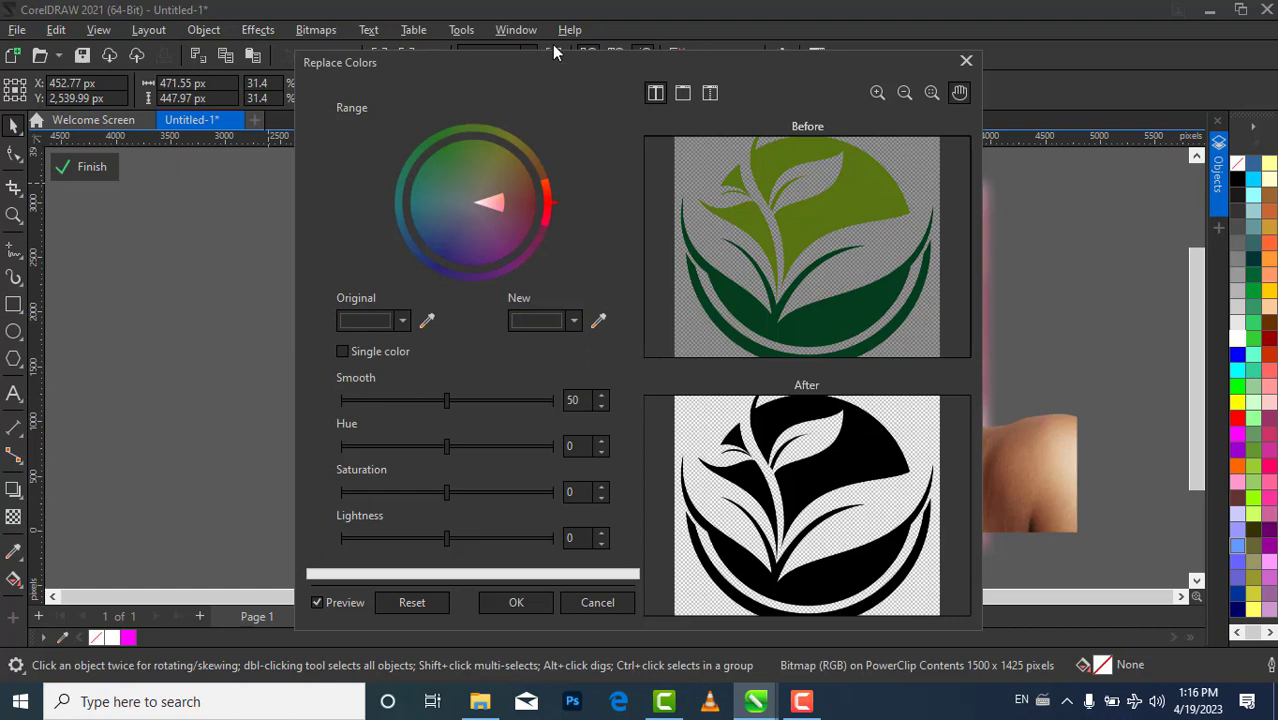
Sample the pink of the cosmetic bottle as the leaf logo's replacement colour, keeping the artwork visible beside the dialog
drag(536, 68, 938, 72)
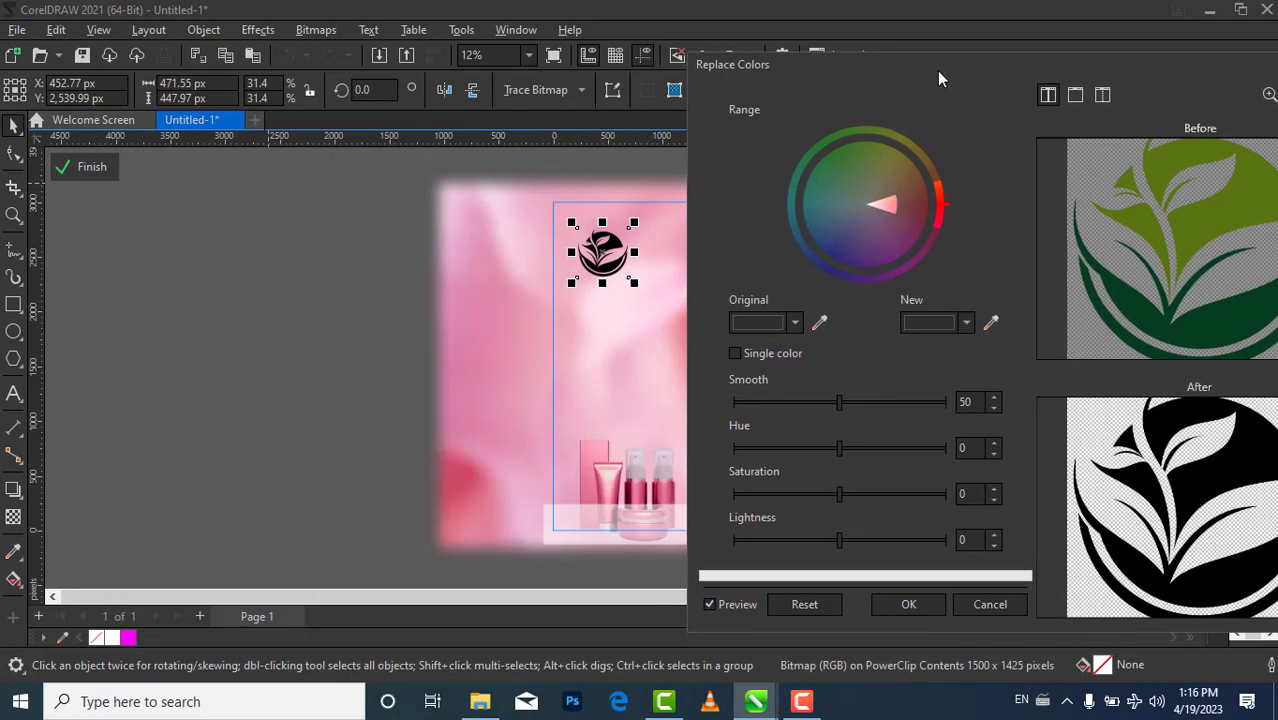
click(990, 323)
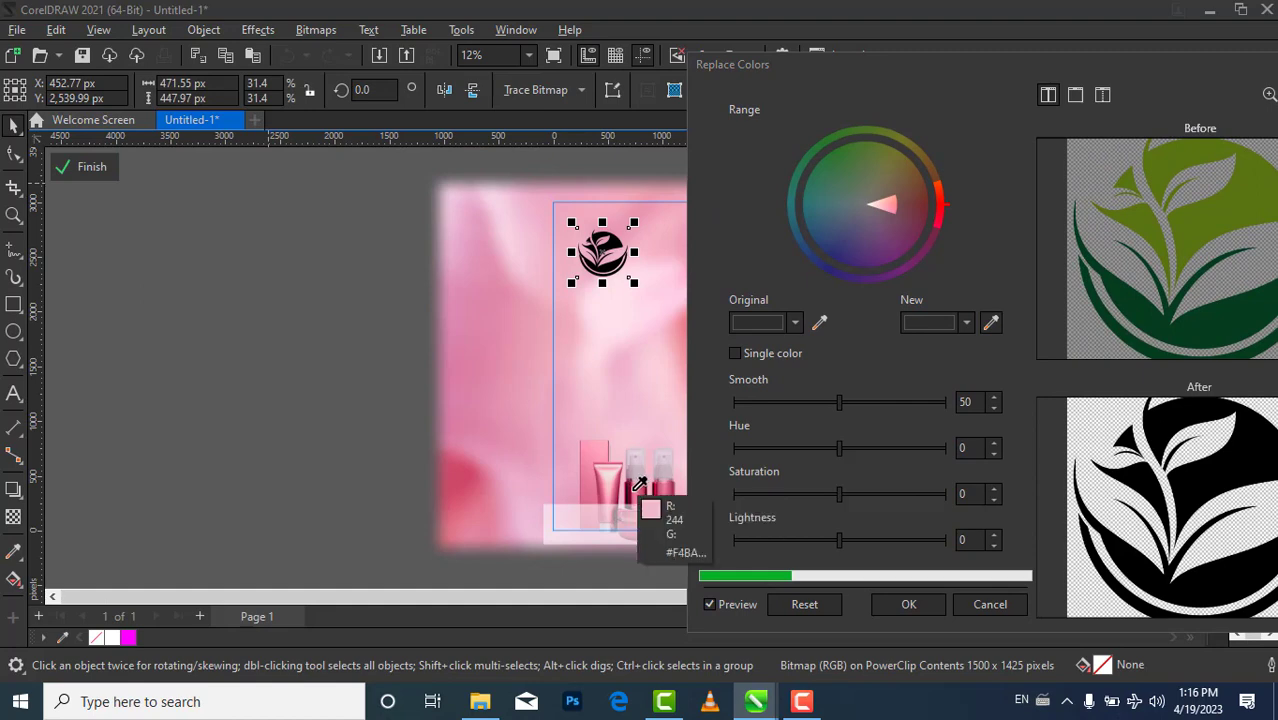
click(634, 491)
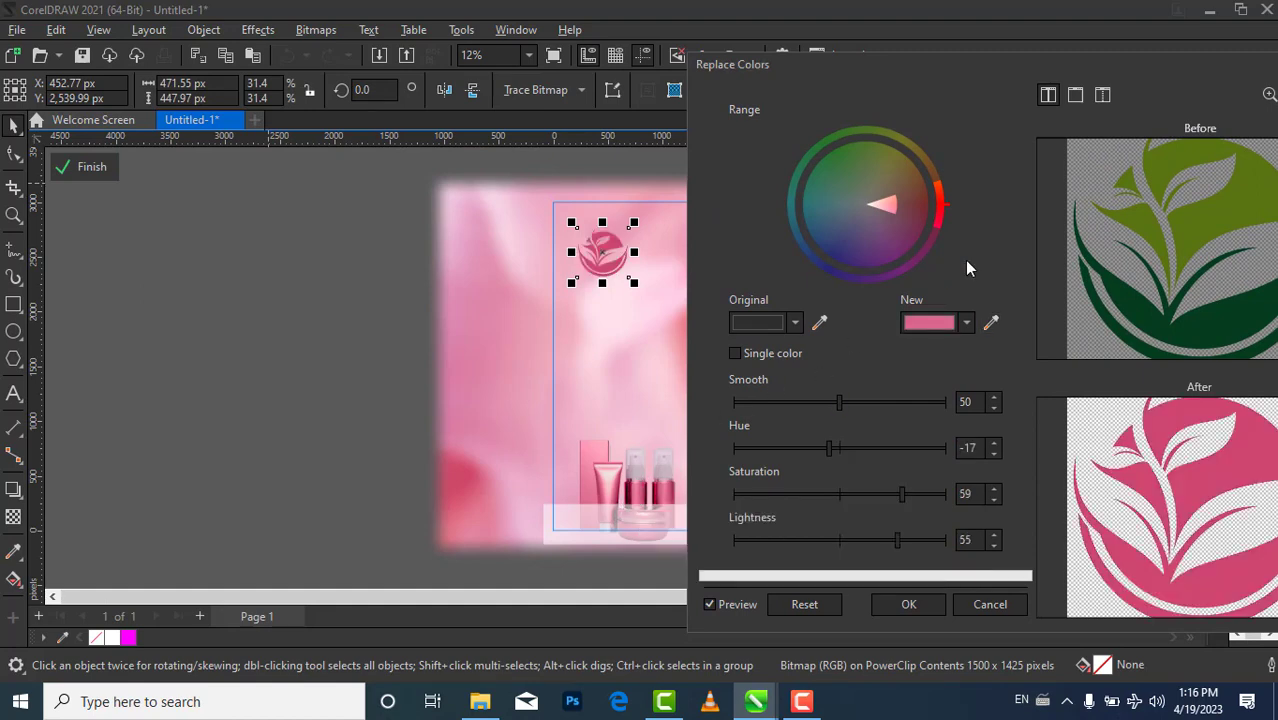
Resample a dark crimson from the cosmetic bottle, refine the logo's replacement colour to #781D40, and apply it
click(990, 322)
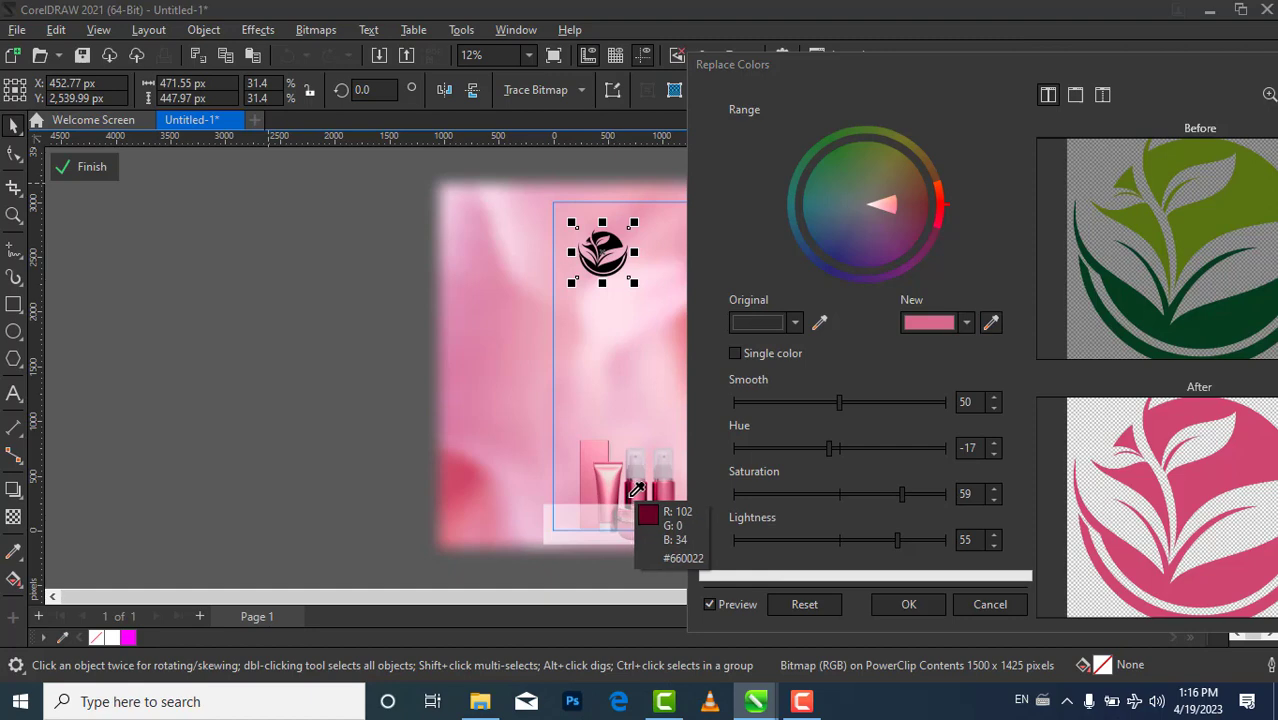
click(636, 489)
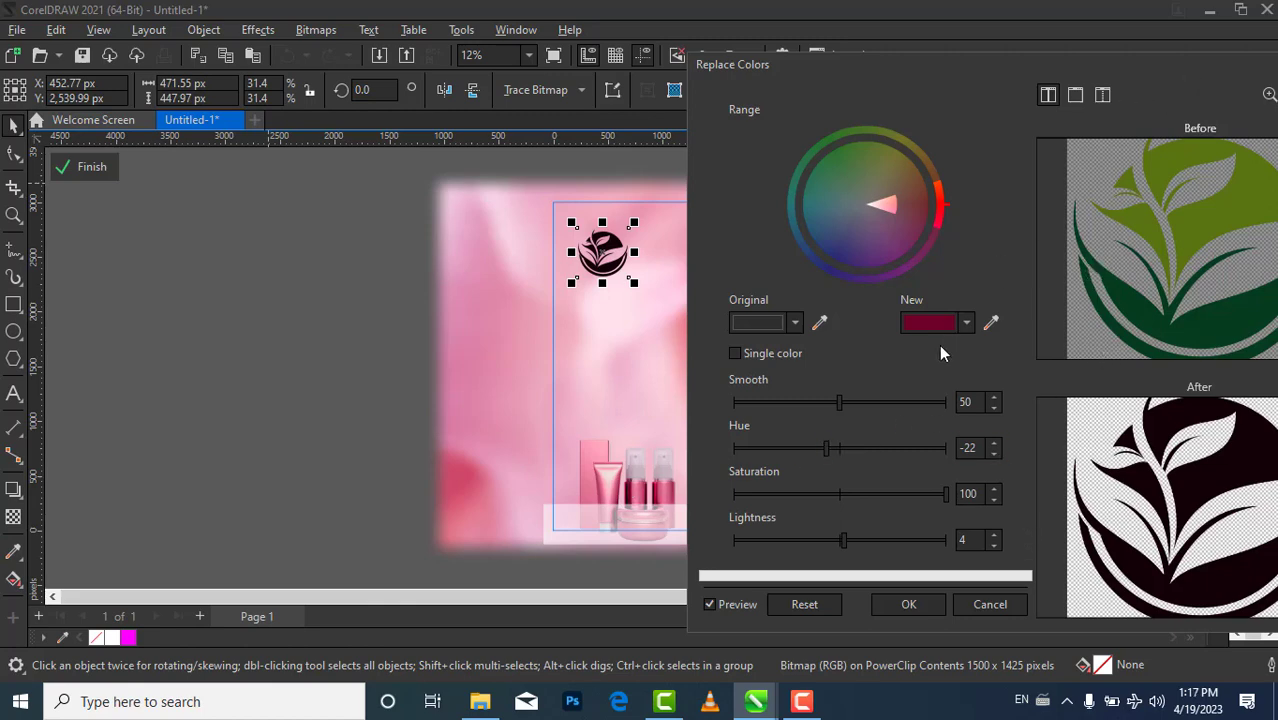
click(966, 323)
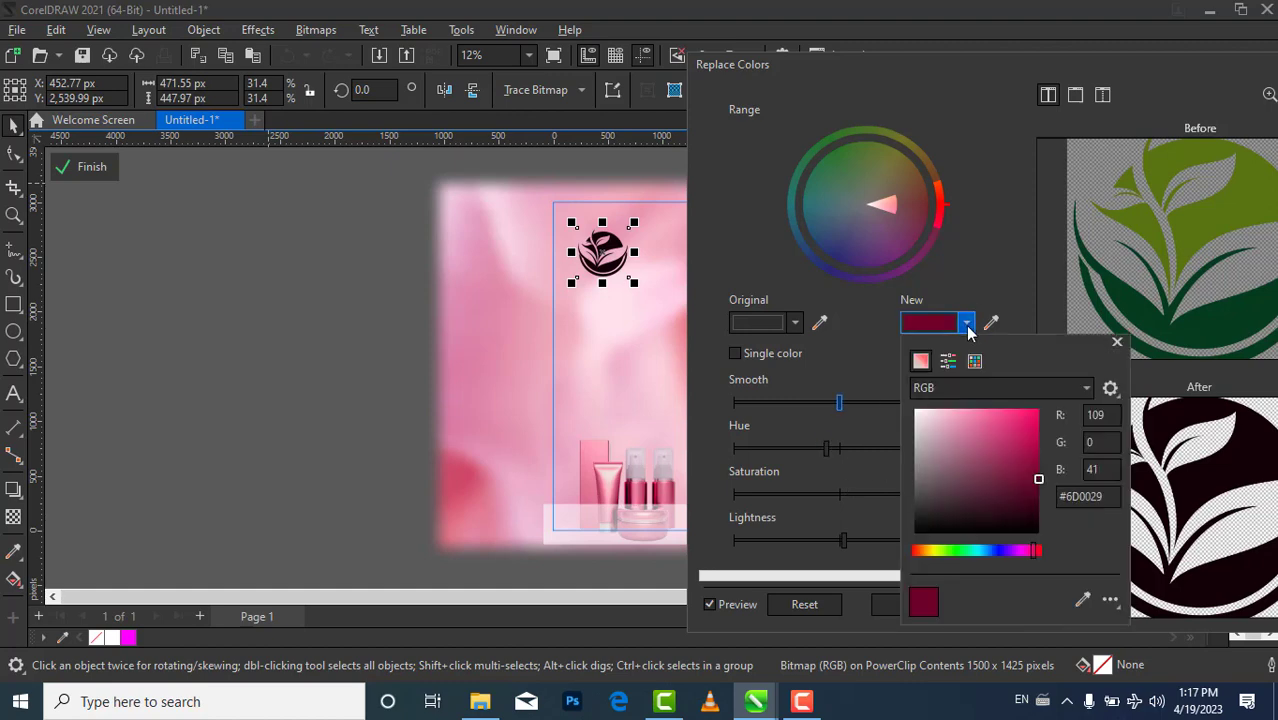
click(1017, 492)
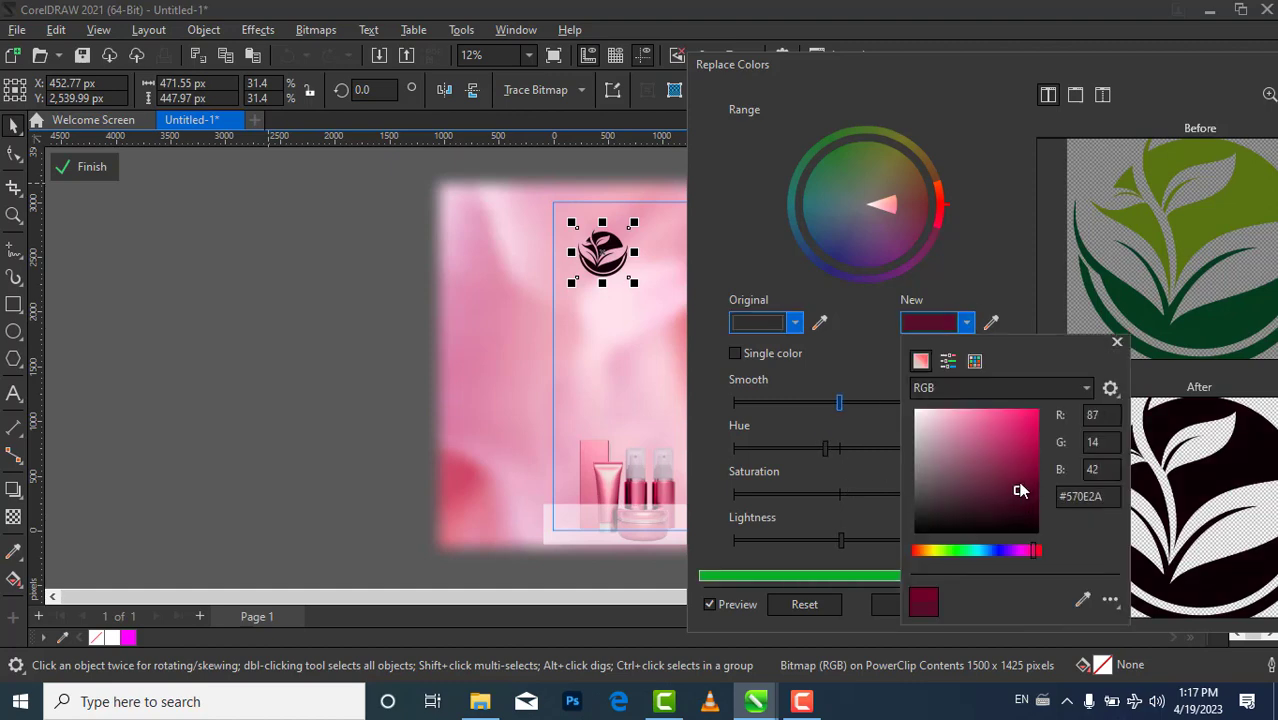
click(1018, 480)
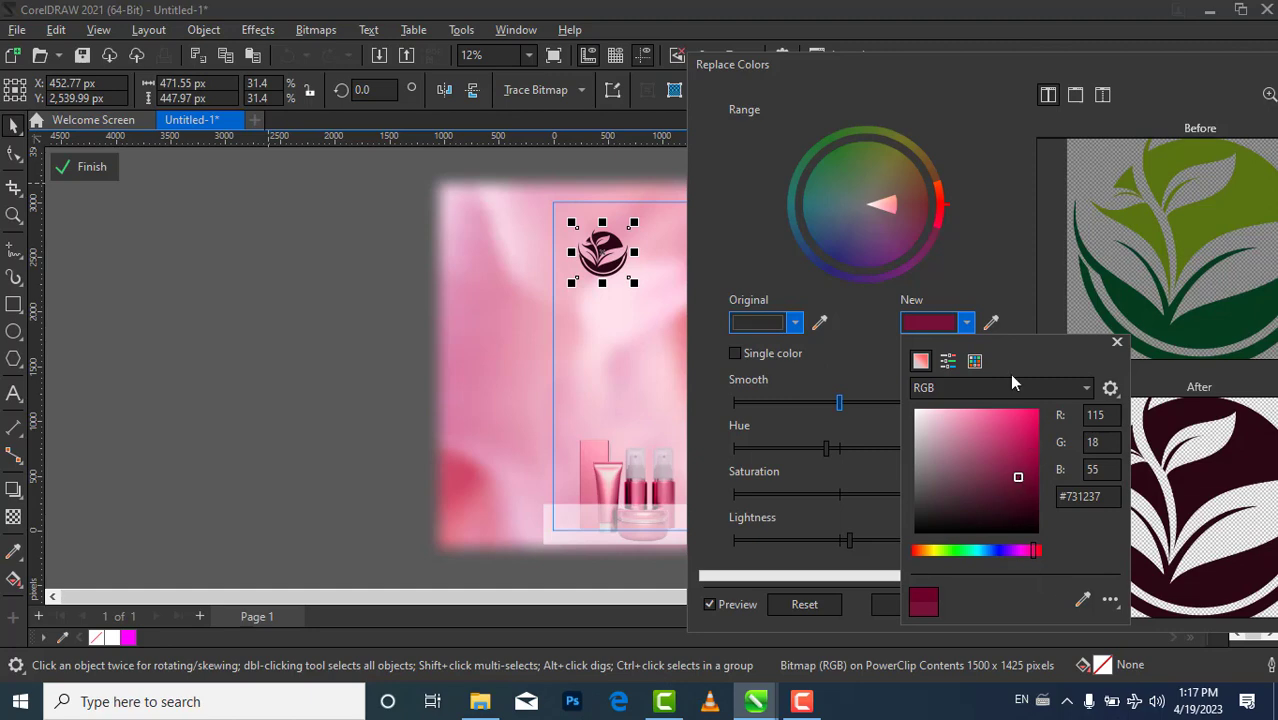
click(1003, 266)
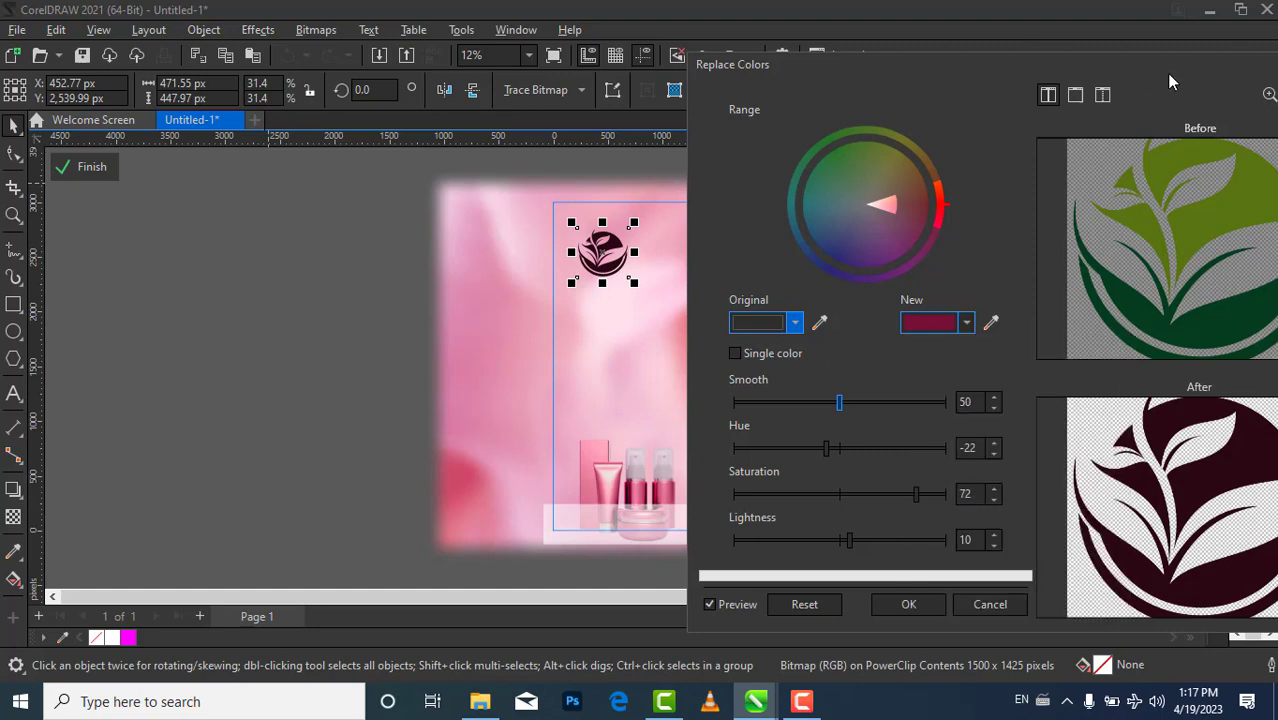
drag(1166, 73, 958, 62)
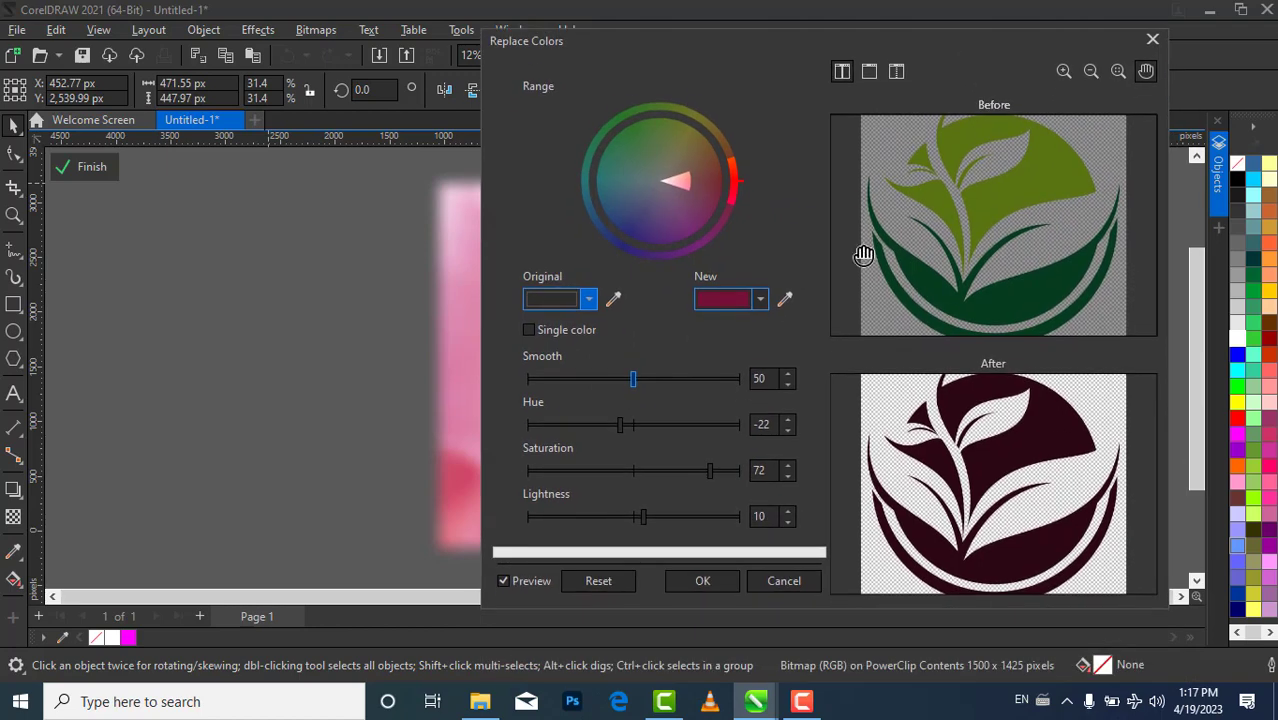
click(760, 300)
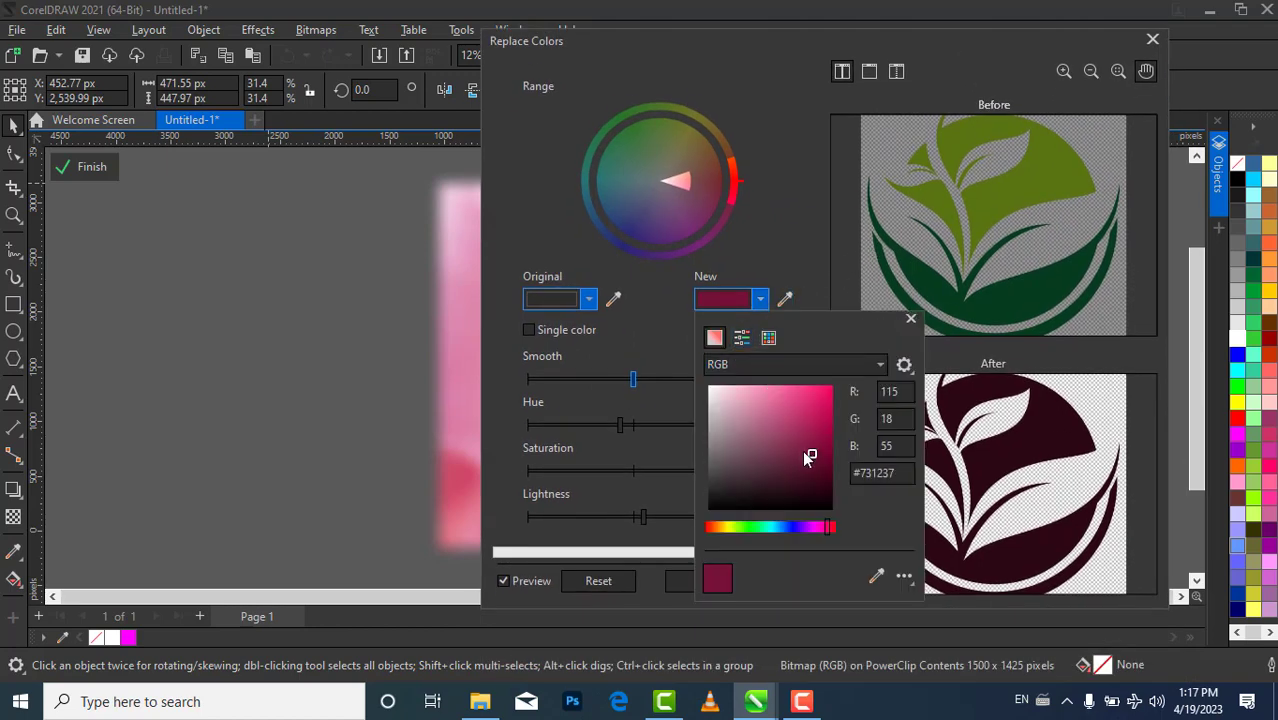
click(802, 451)
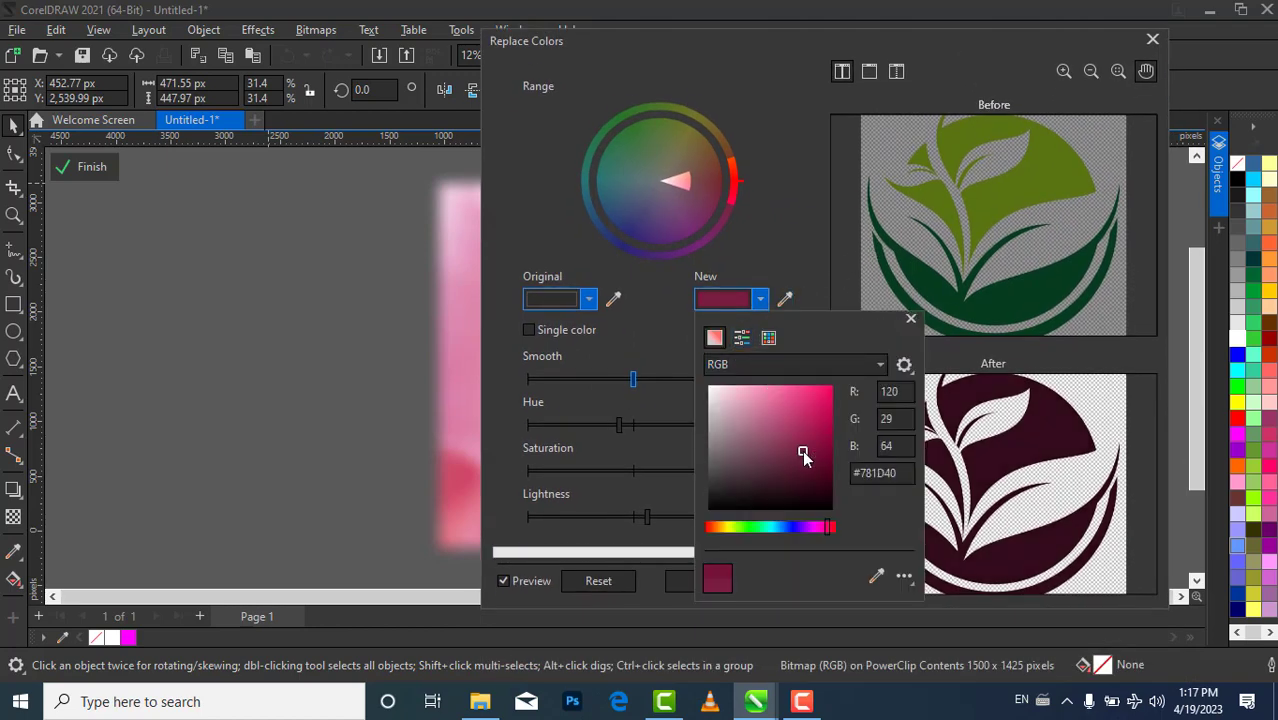
click(811, 233)
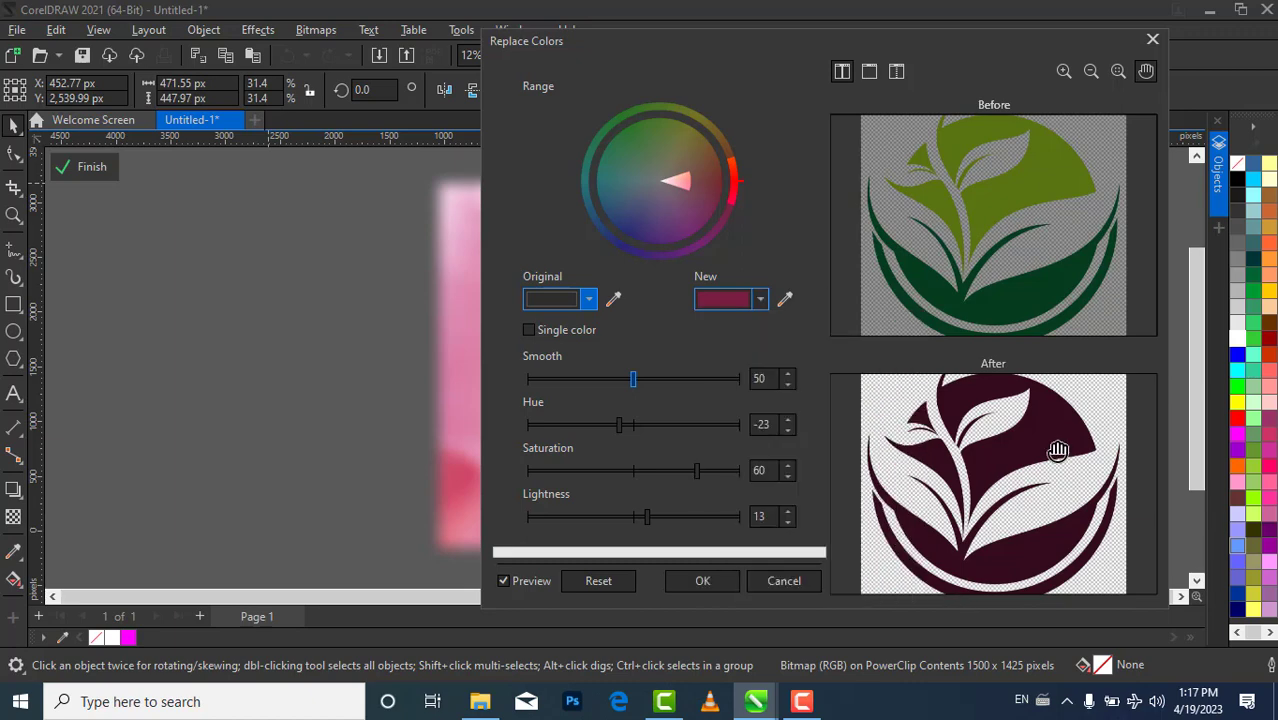
click(703, 581)
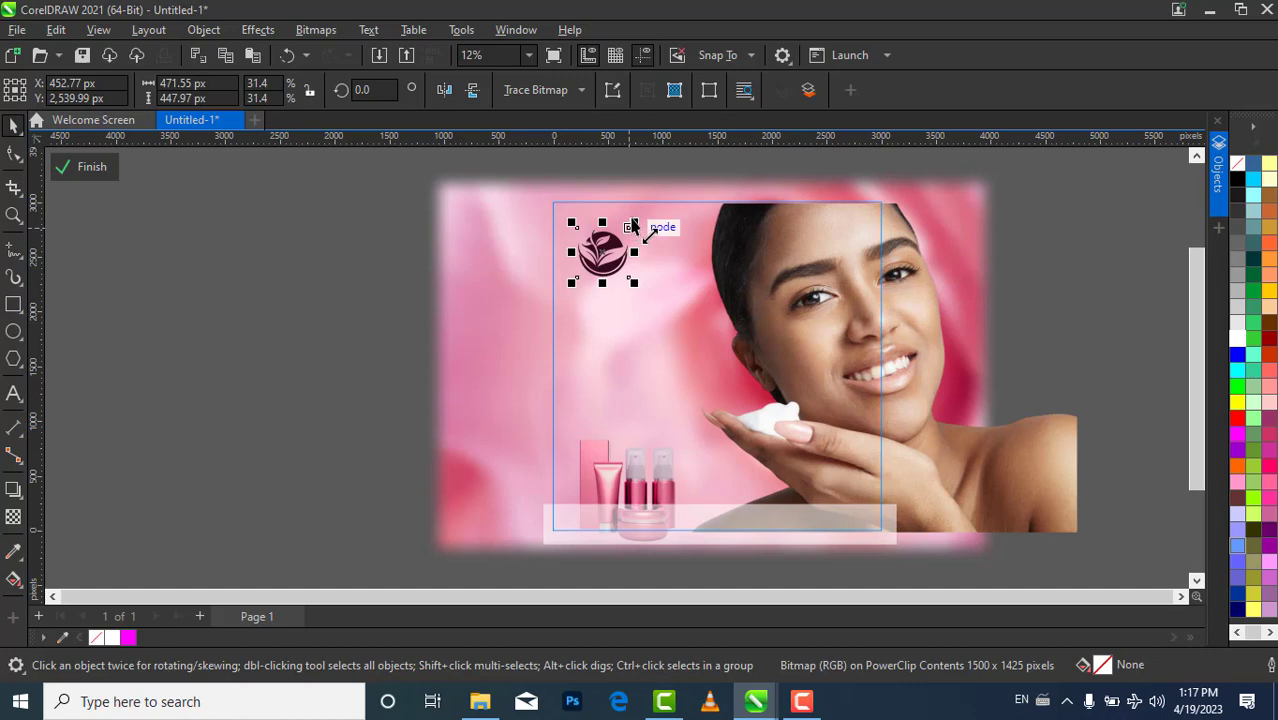
Shrink the leaf logo to about 280 x 266 px near the square's upper-left corner and deselect it
drag(634, 222, 592, 256)
click(593, 256)
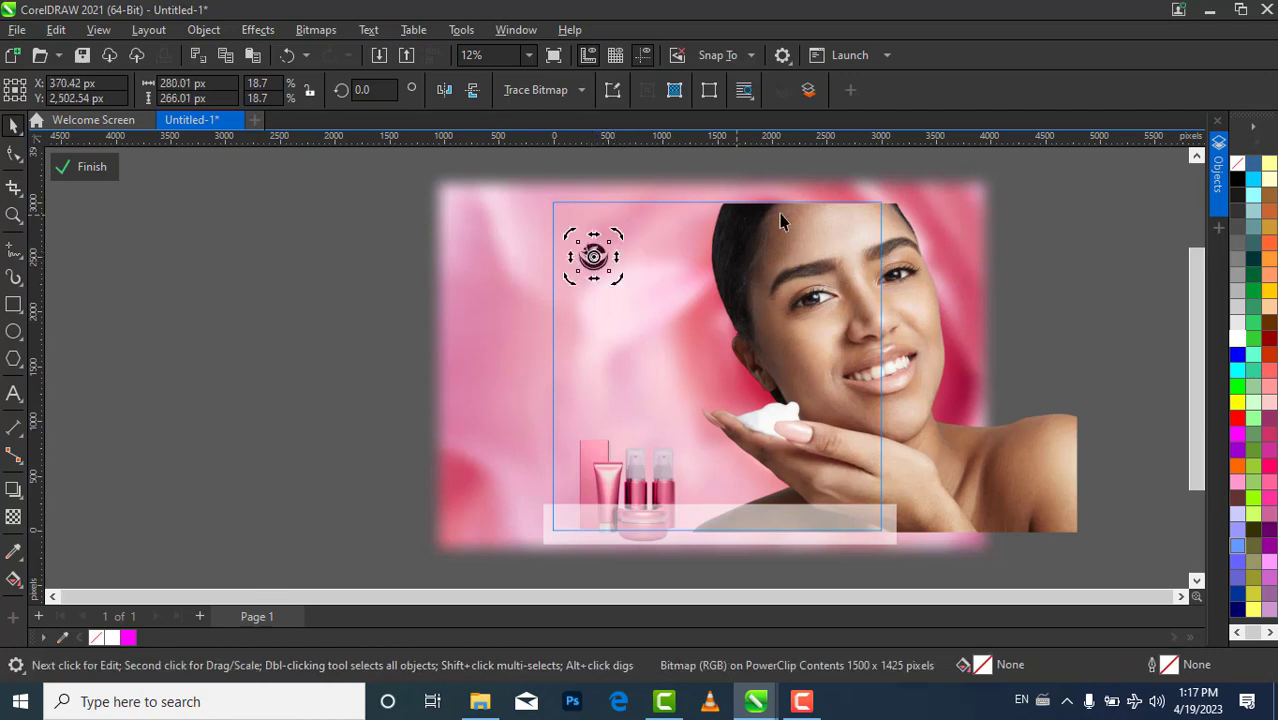
click(1066, 240)
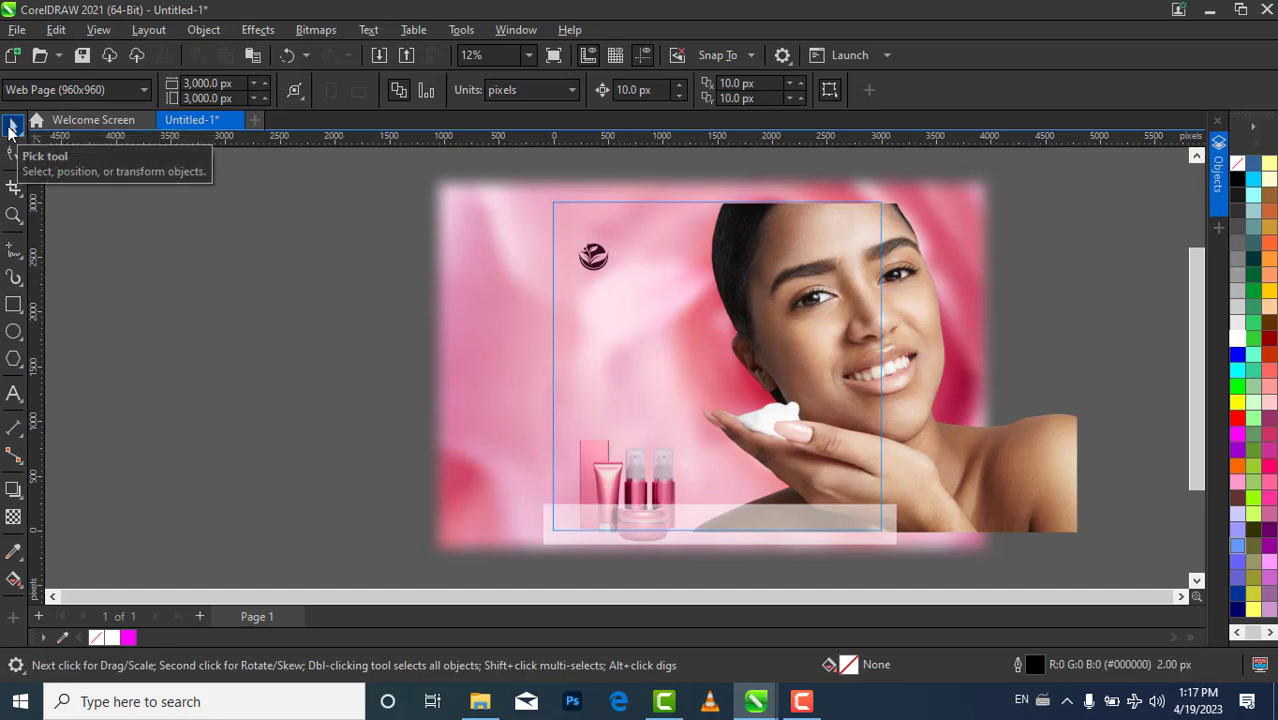
Set the document's default paragraph text font to Montserrat Bold with the Text tool
click(14, 398)
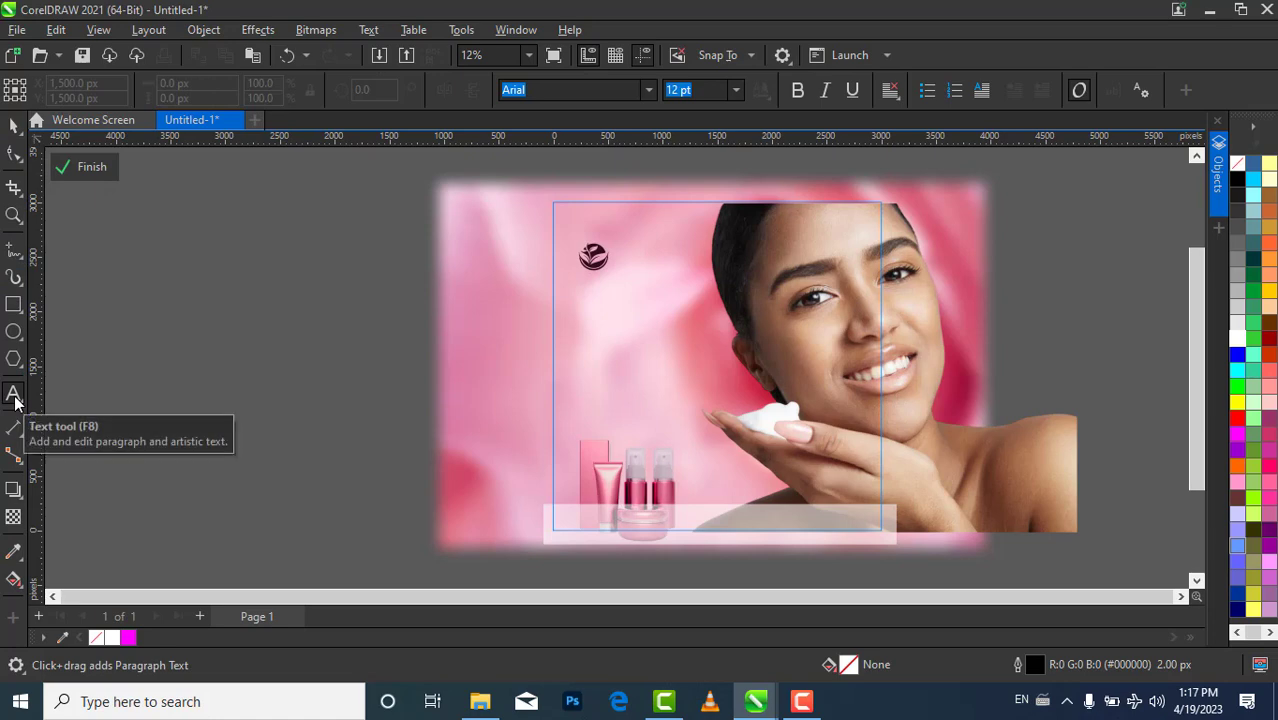
click(651, 90)
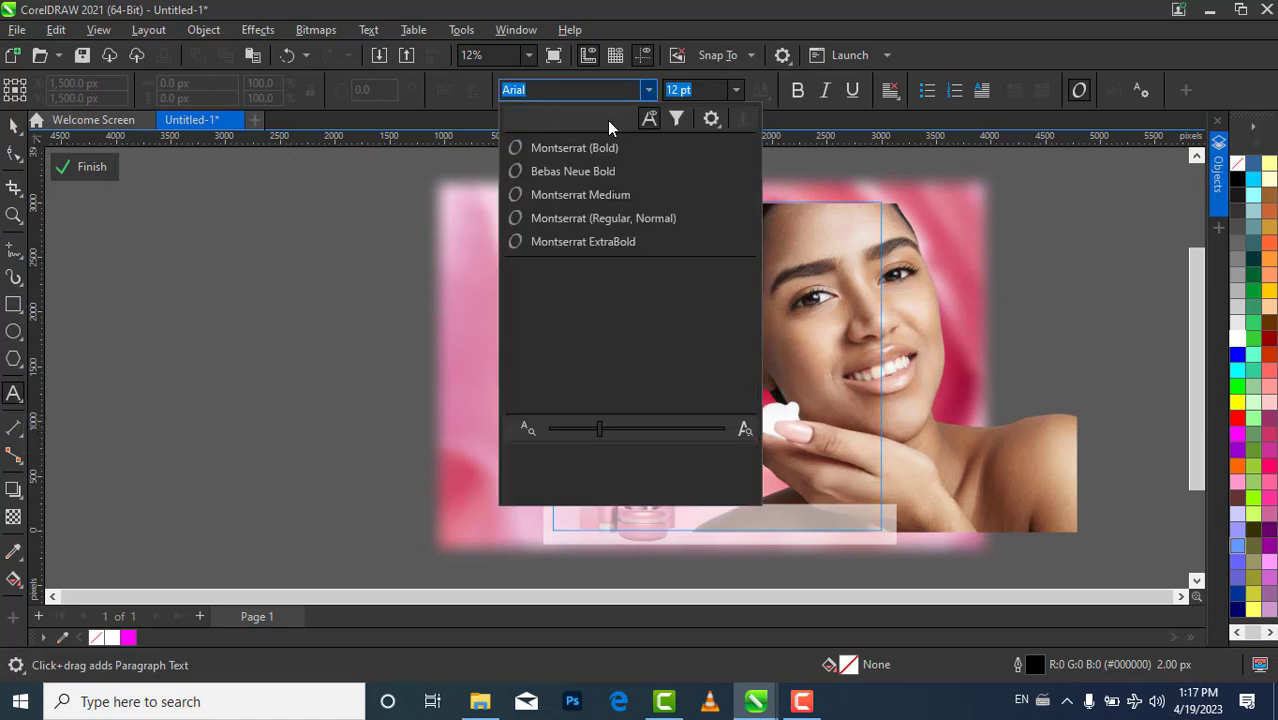
click(597, 148)
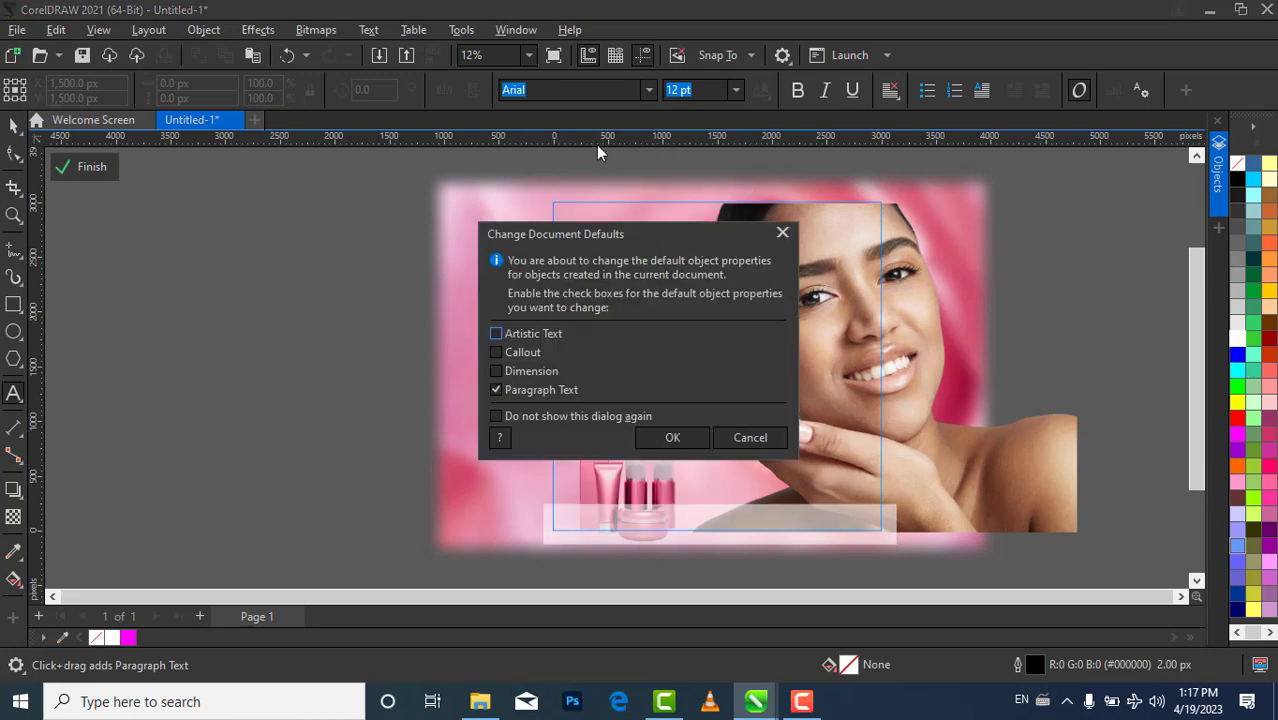
click(680, 437)
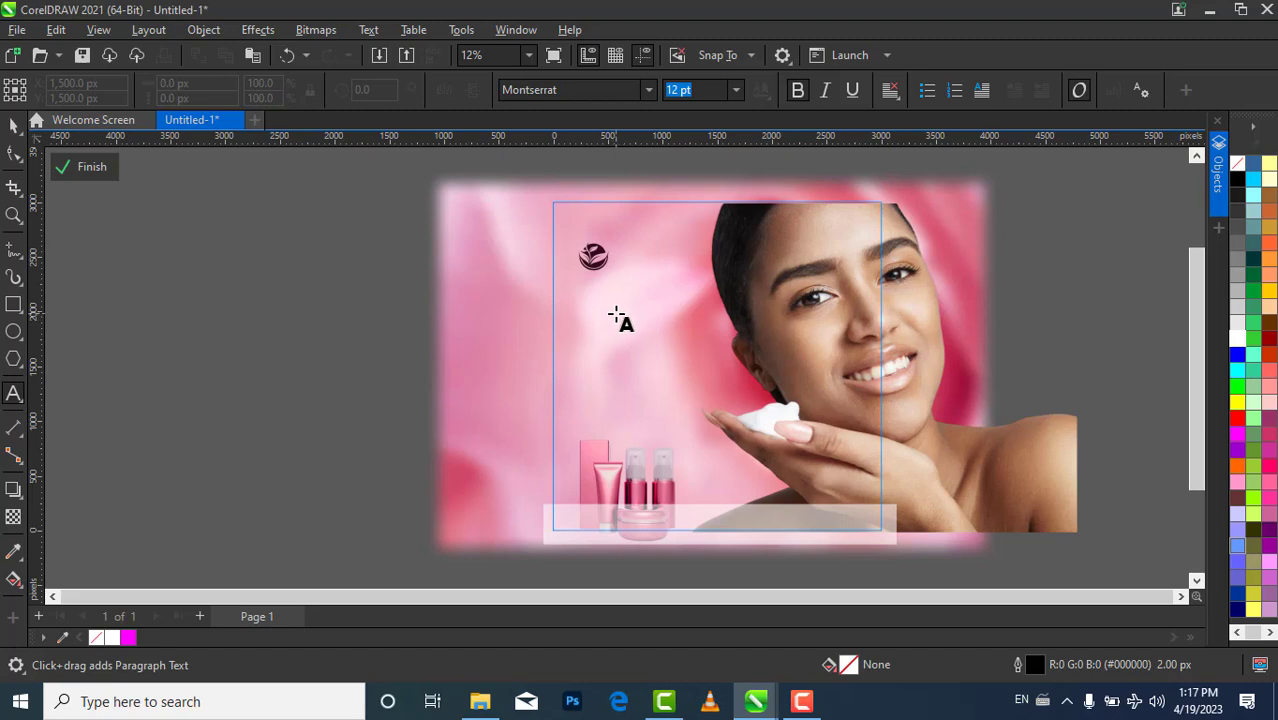
Add the two-line text "PEROIL" and "SKINCARE" just beside the leaf logo
click(624, 256)
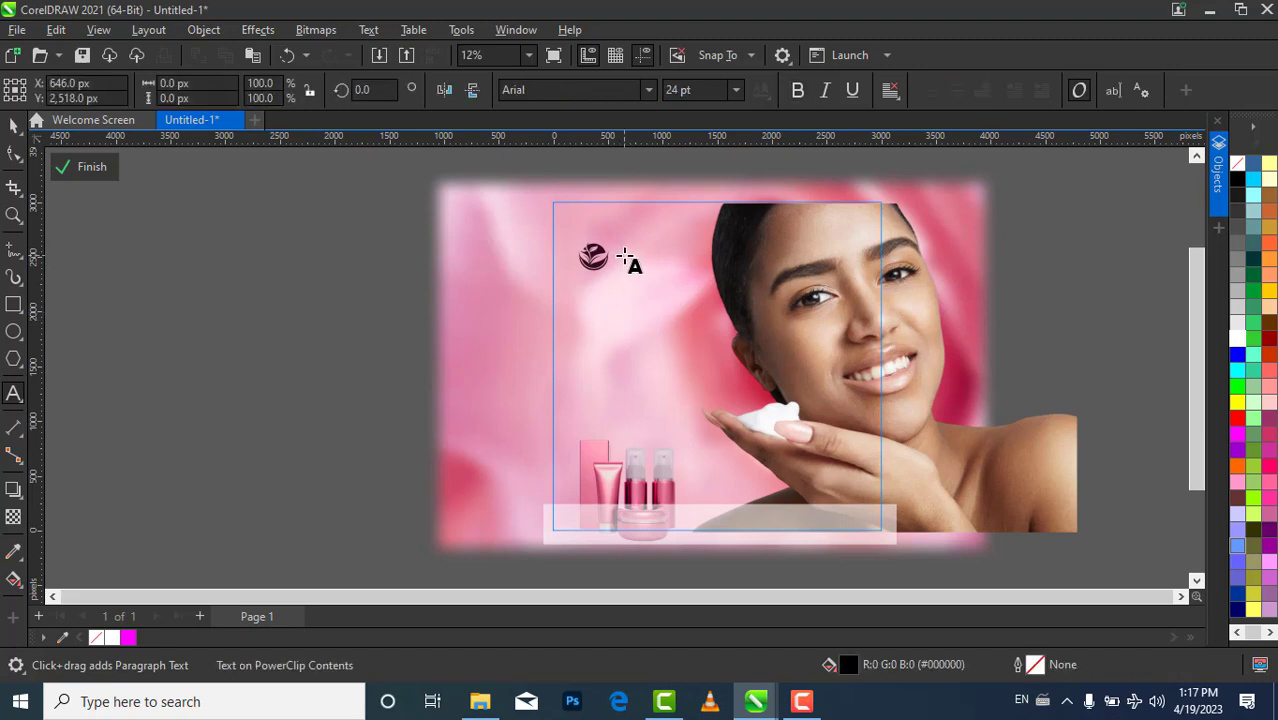
text(SKINCARE)
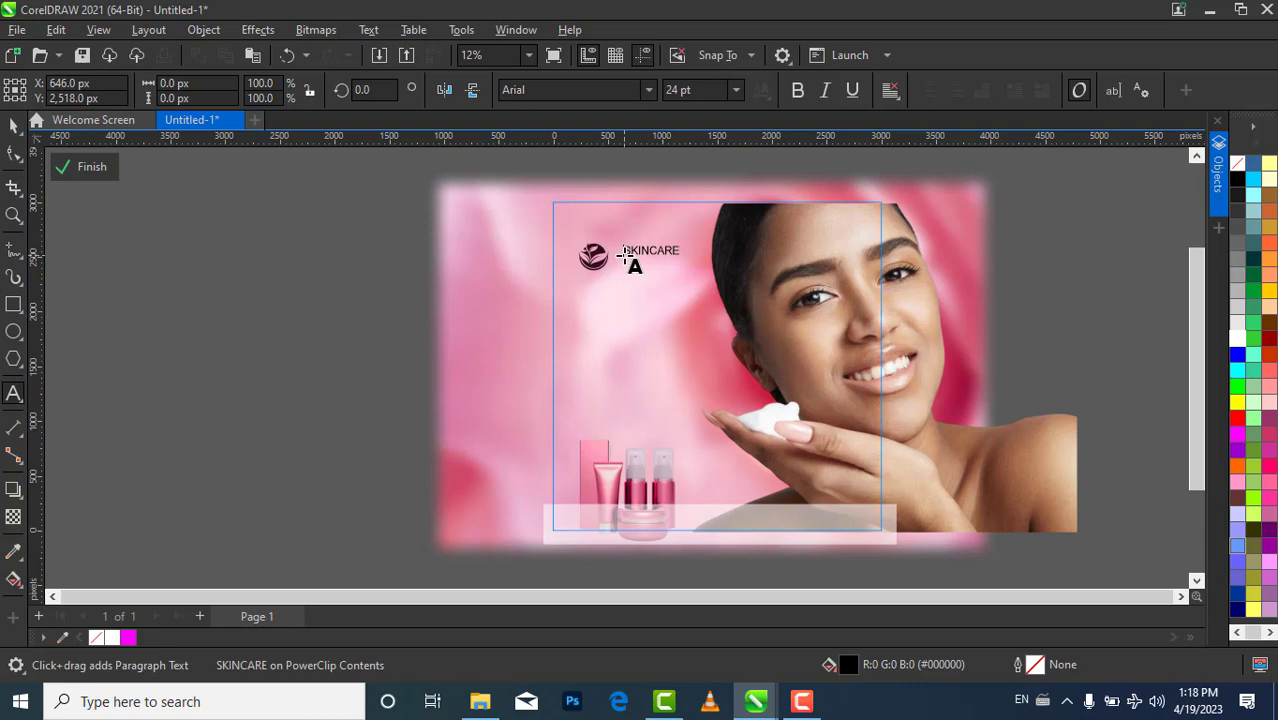
text(PER)
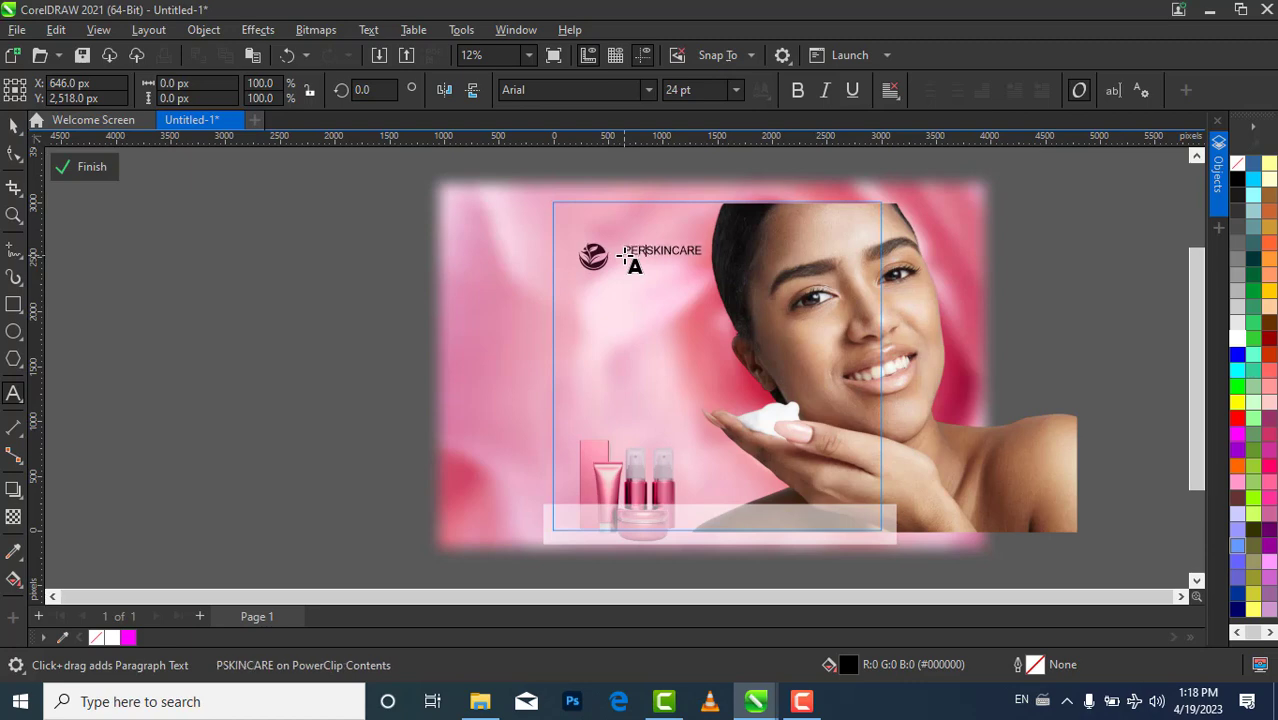
text(OIL)
key(Return)
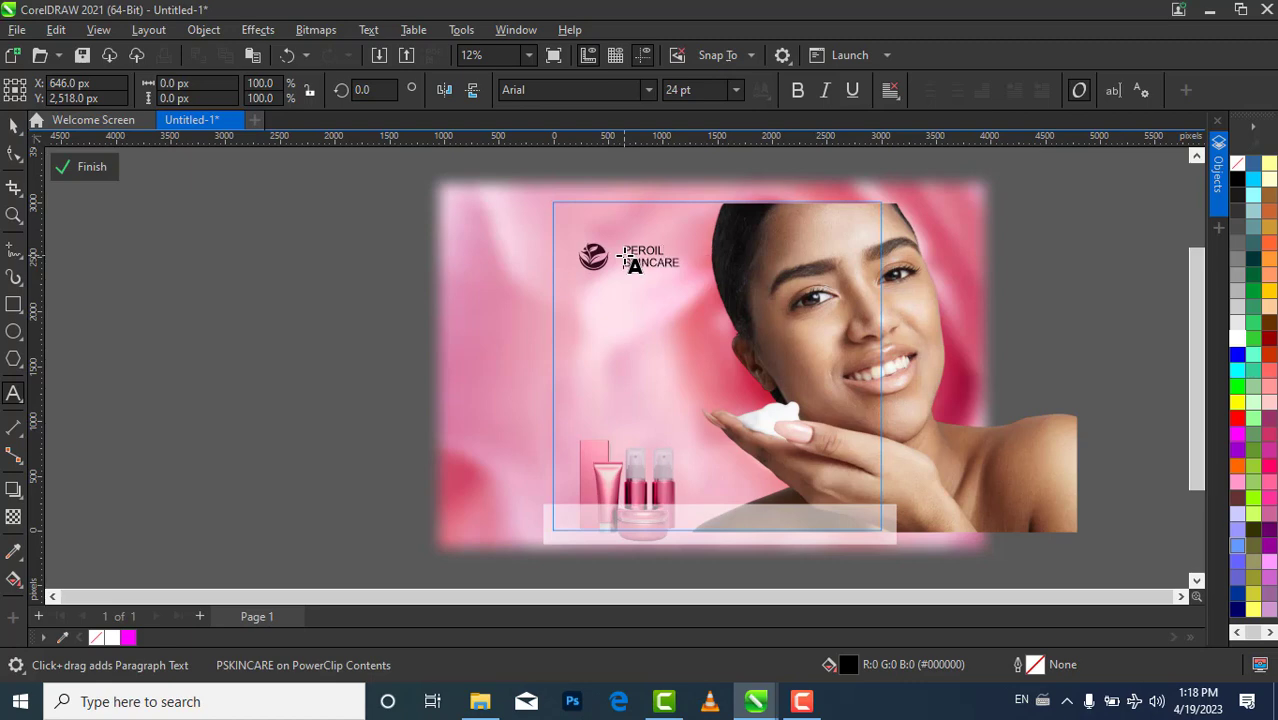
Sample pink #E26E94 from the cosmetic bottle and apply it to the outline of the PEROIL SKINCARE text
key(ctrl+a)
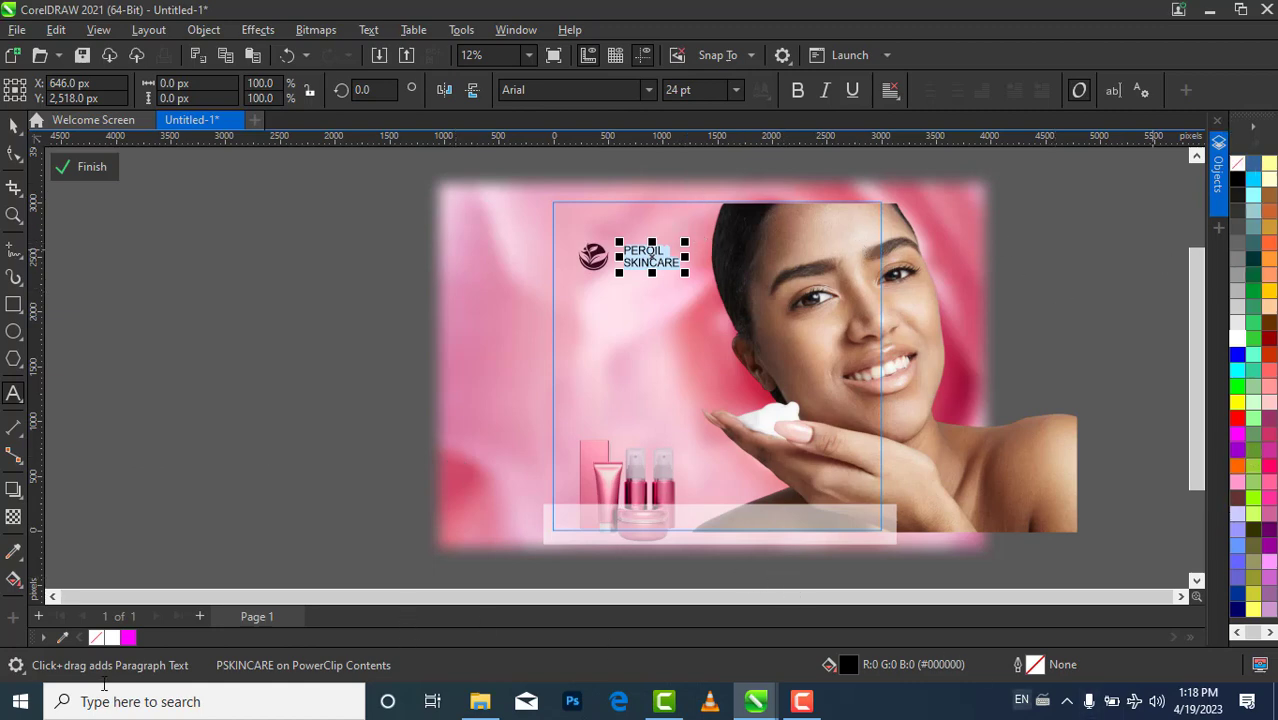
click(13, 555)
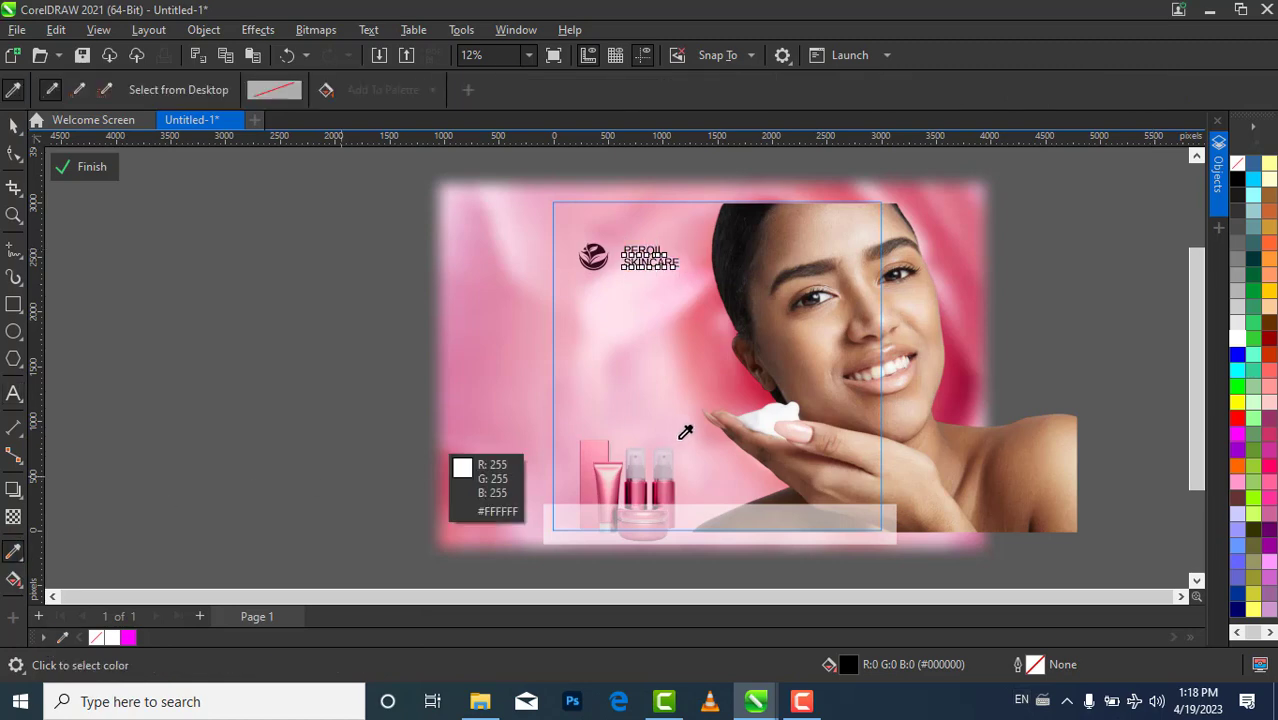
click(640, 490)
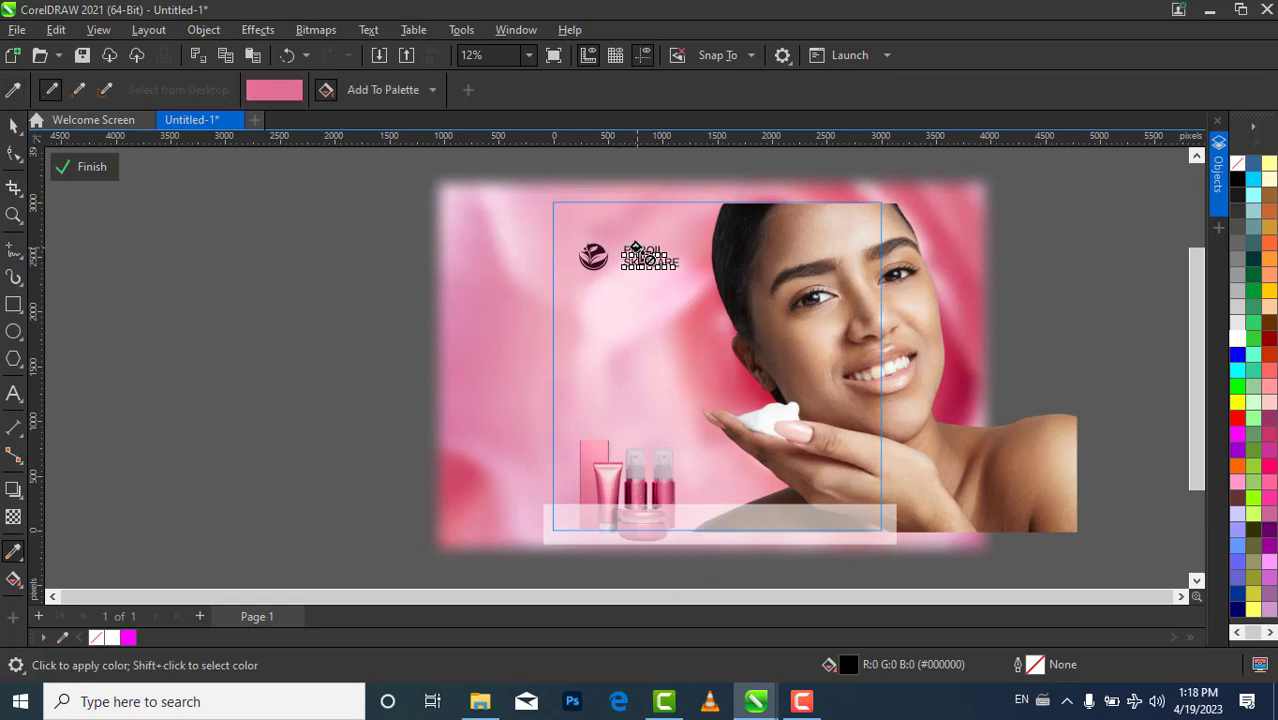
click(636, 252)
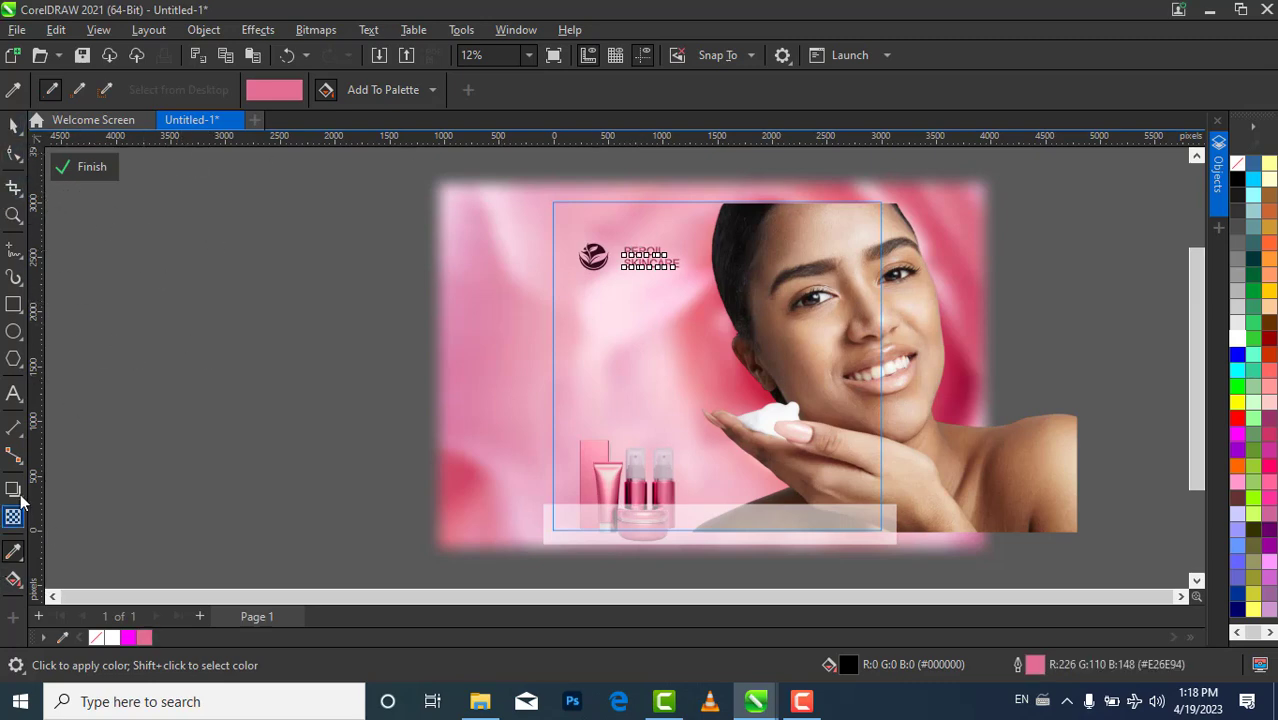
click(14, 122)
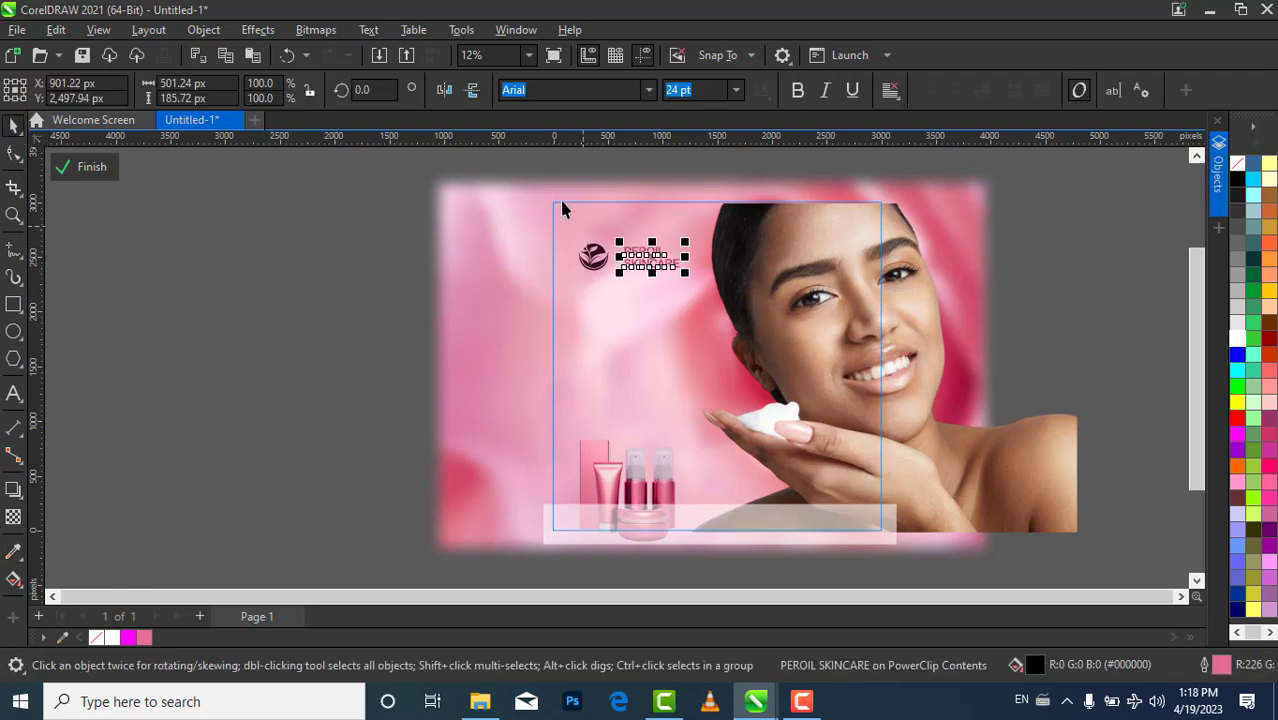
Set the PEROIL SKINCARE text to Montserrat Bold, shrink it to about 426 x 157 px close beside the leaf logo, and deselect it
click(648, 91)
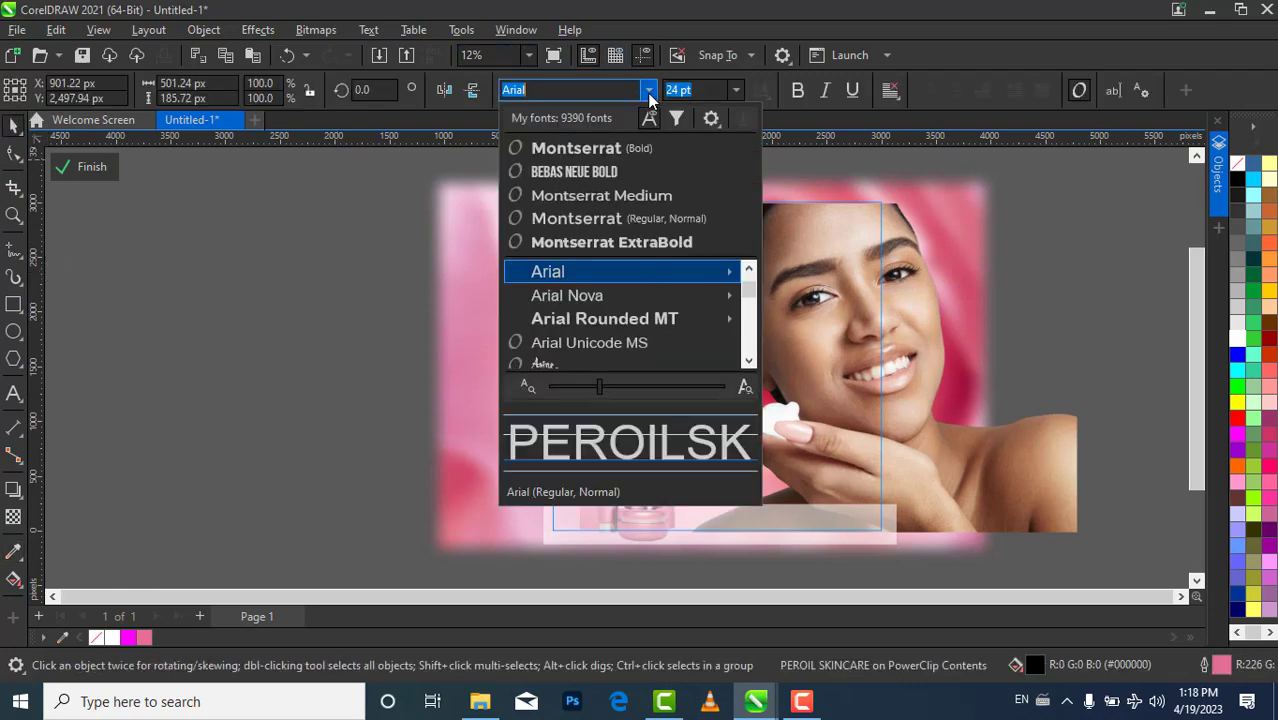
click(624, 153)
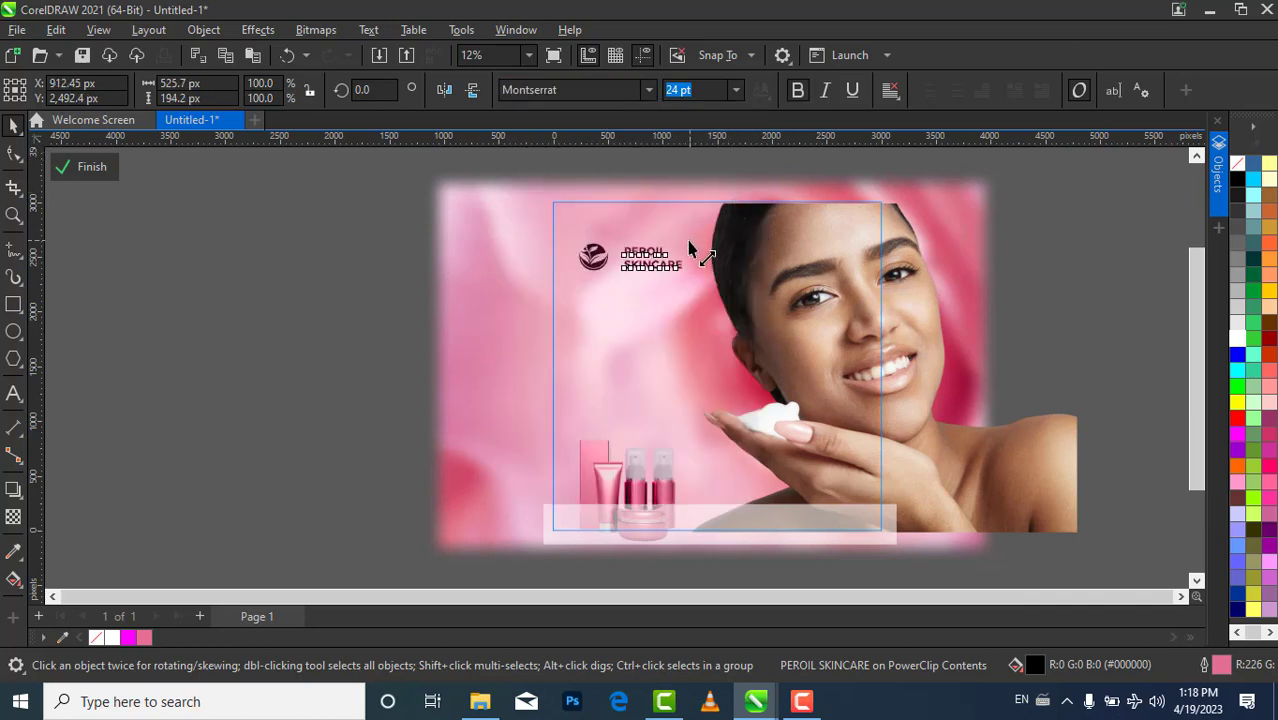
drag(690, 248, 637, 259)
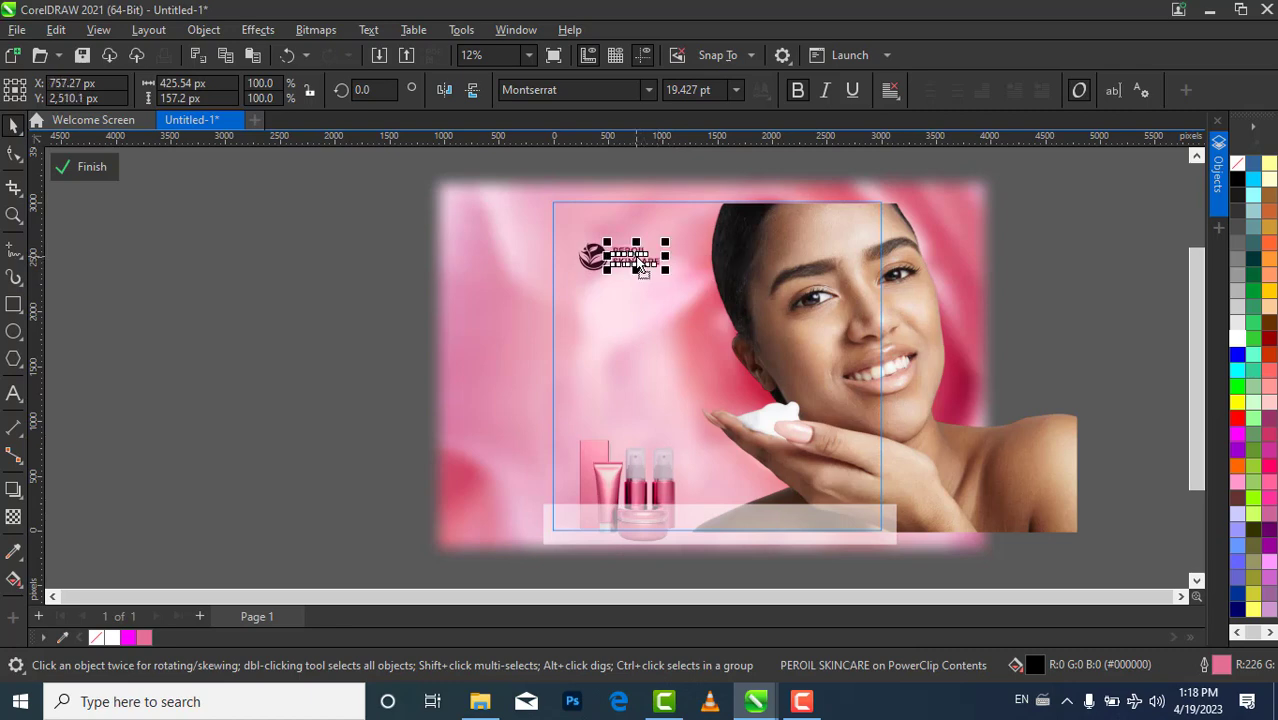
click(368, 345)
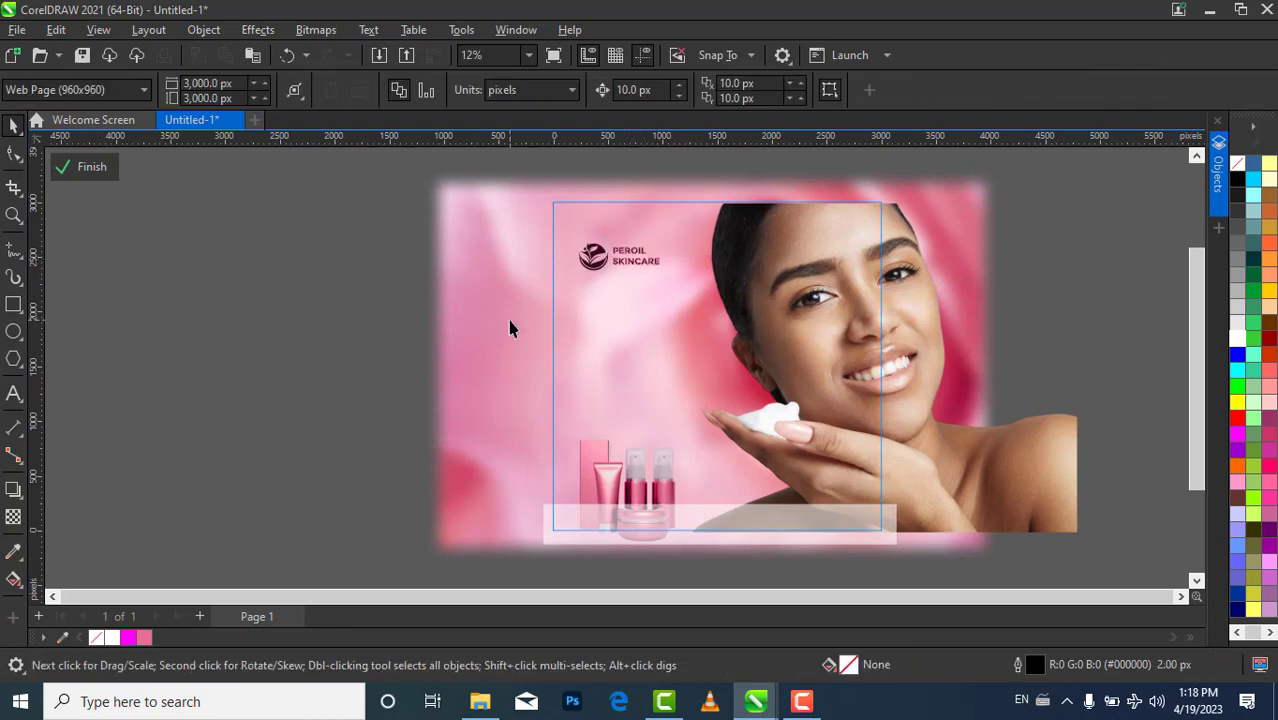
Fine-tune the PEROIL SKINCARE text's vertical position so it lines up with the leaf logo
click(638, 258)
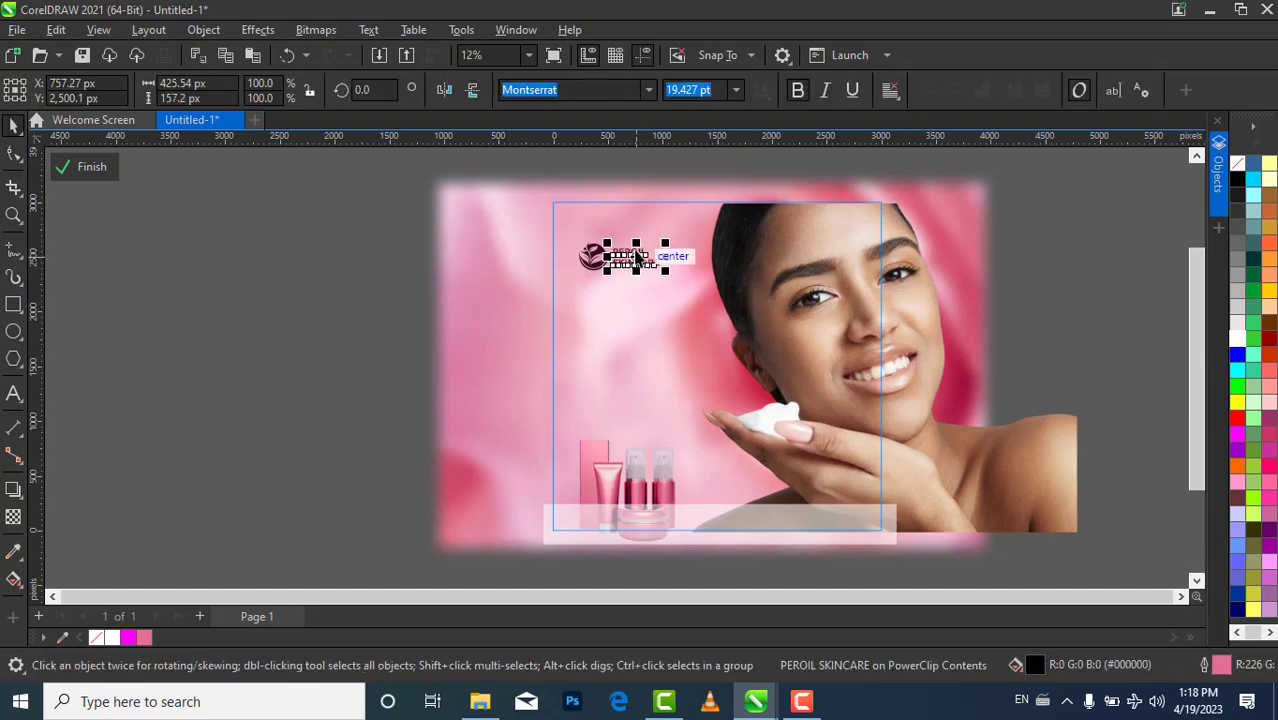
drag(636, 257, 637, 256)
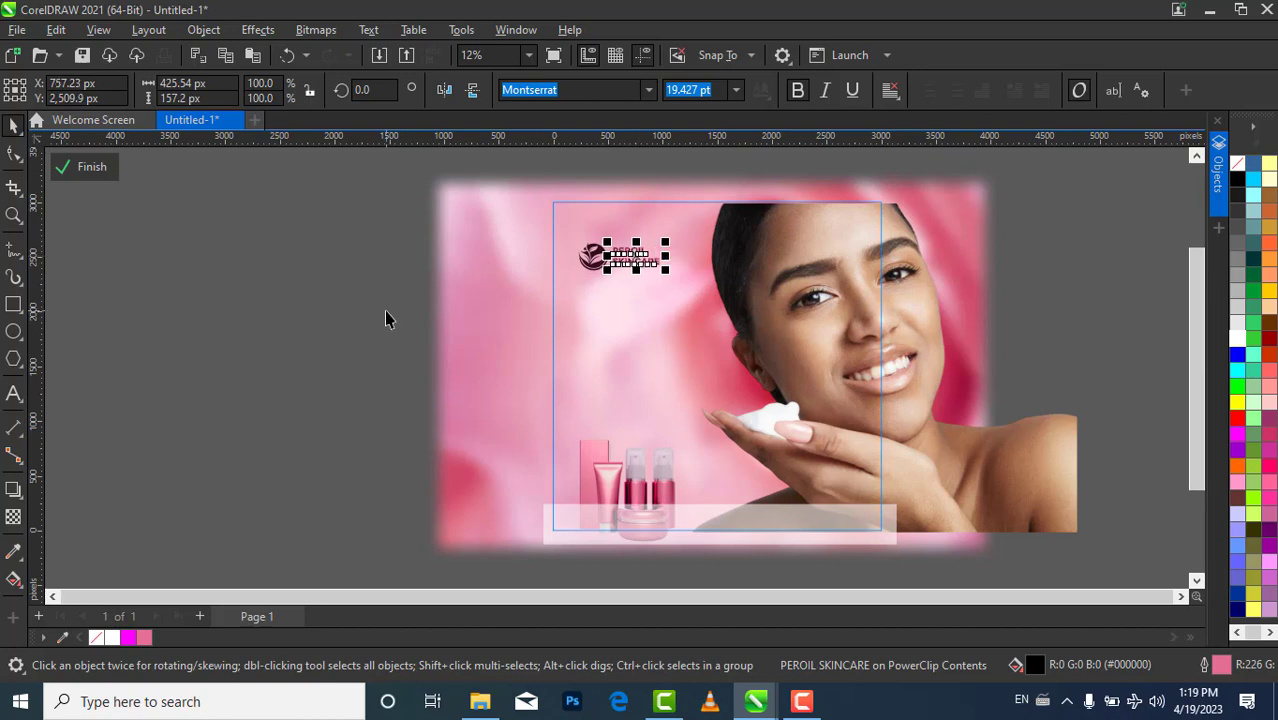
click(253, 373)
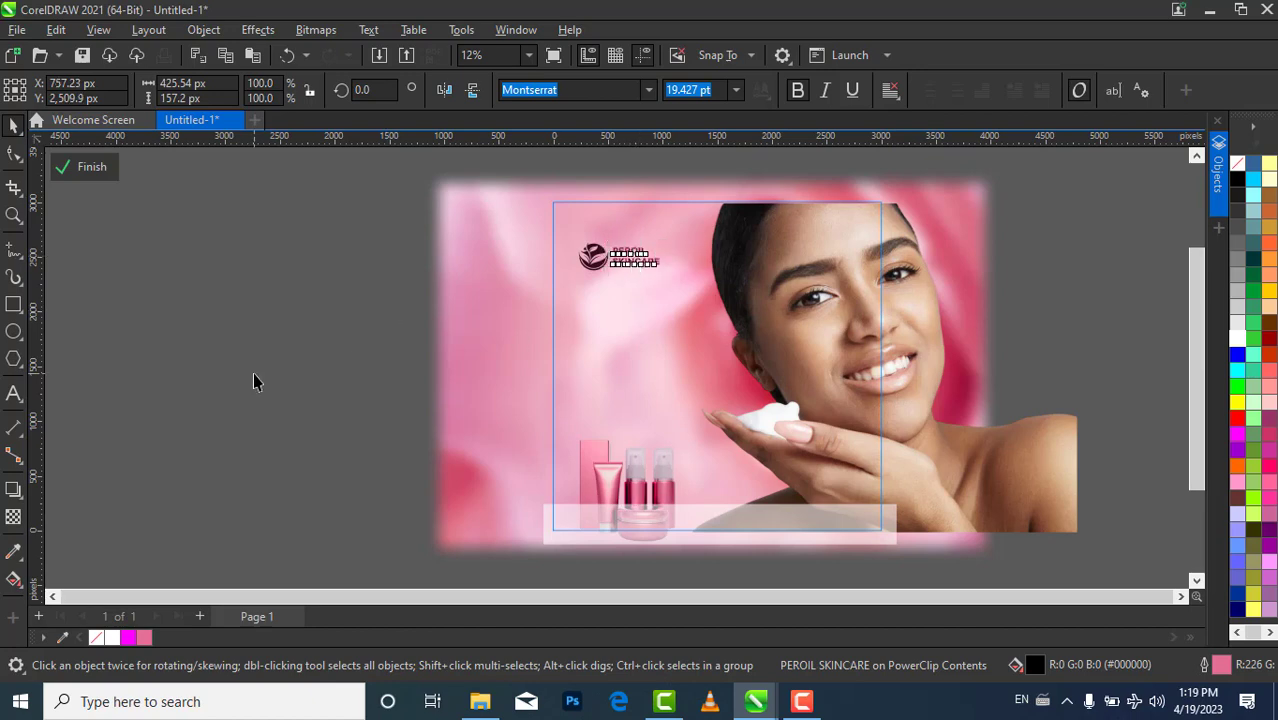
click(628, 263)
right_click(630, 264)
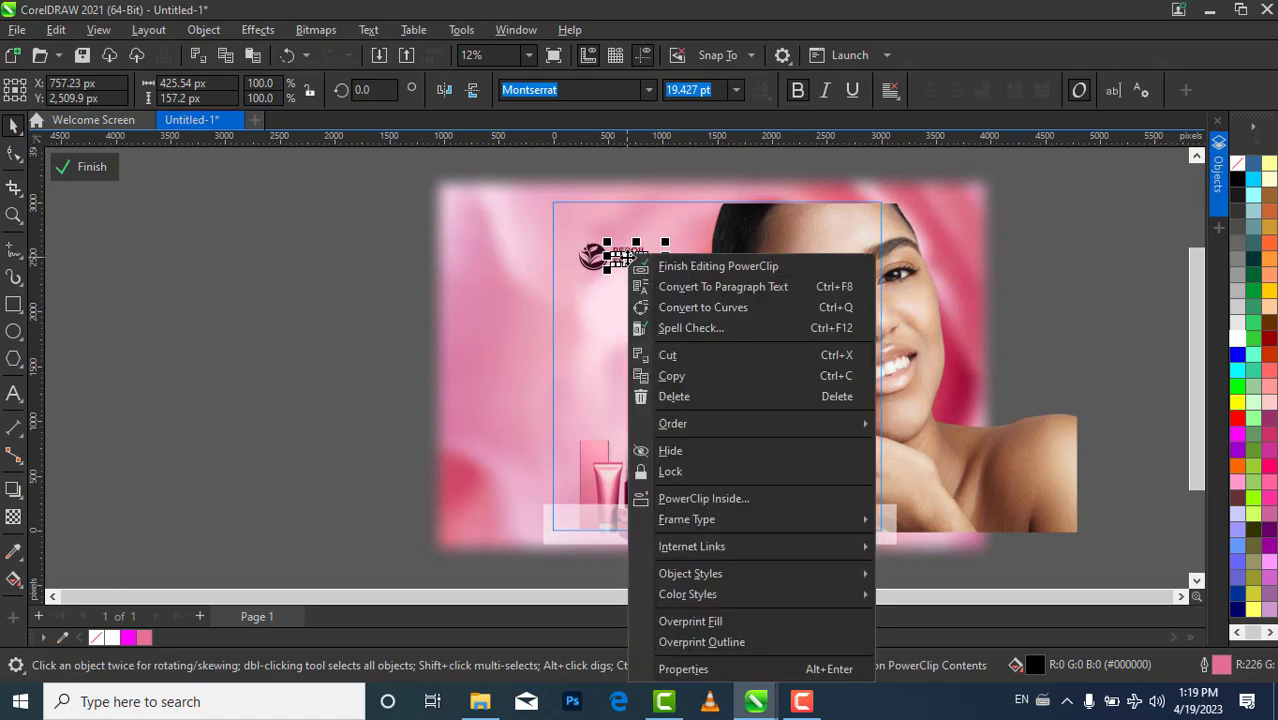
click(702, 377)
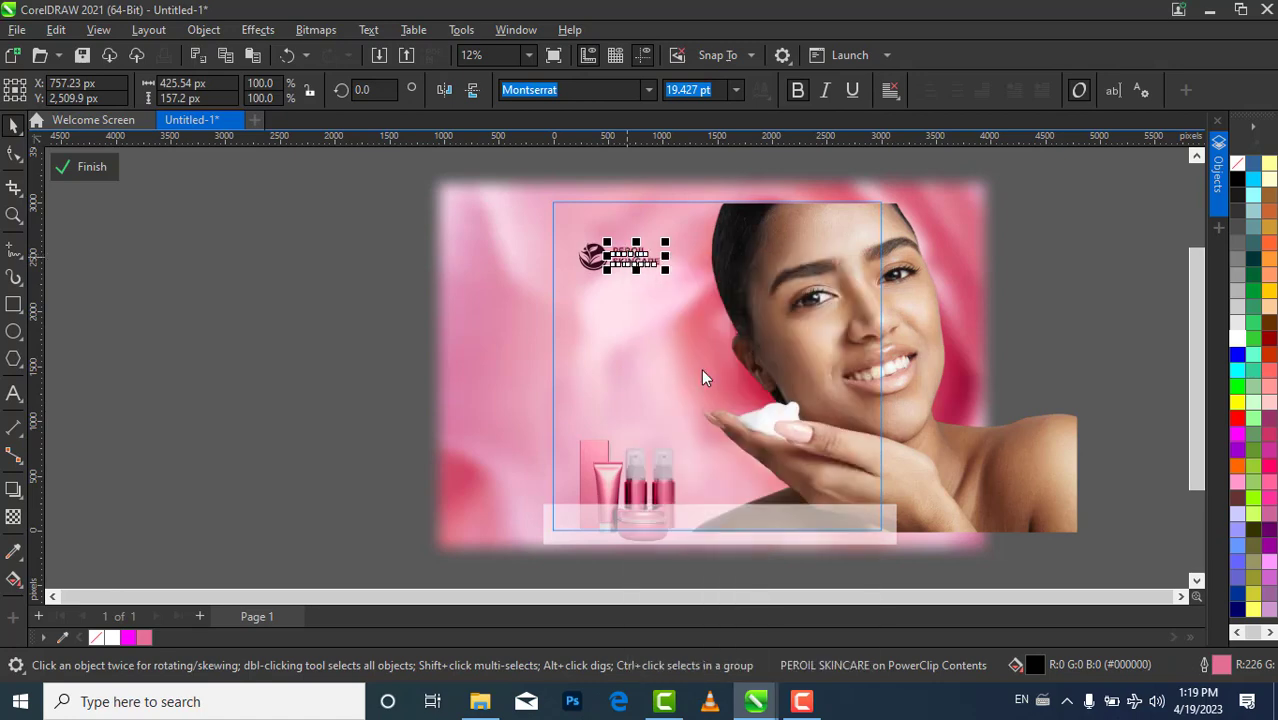
right_click(589, 336)
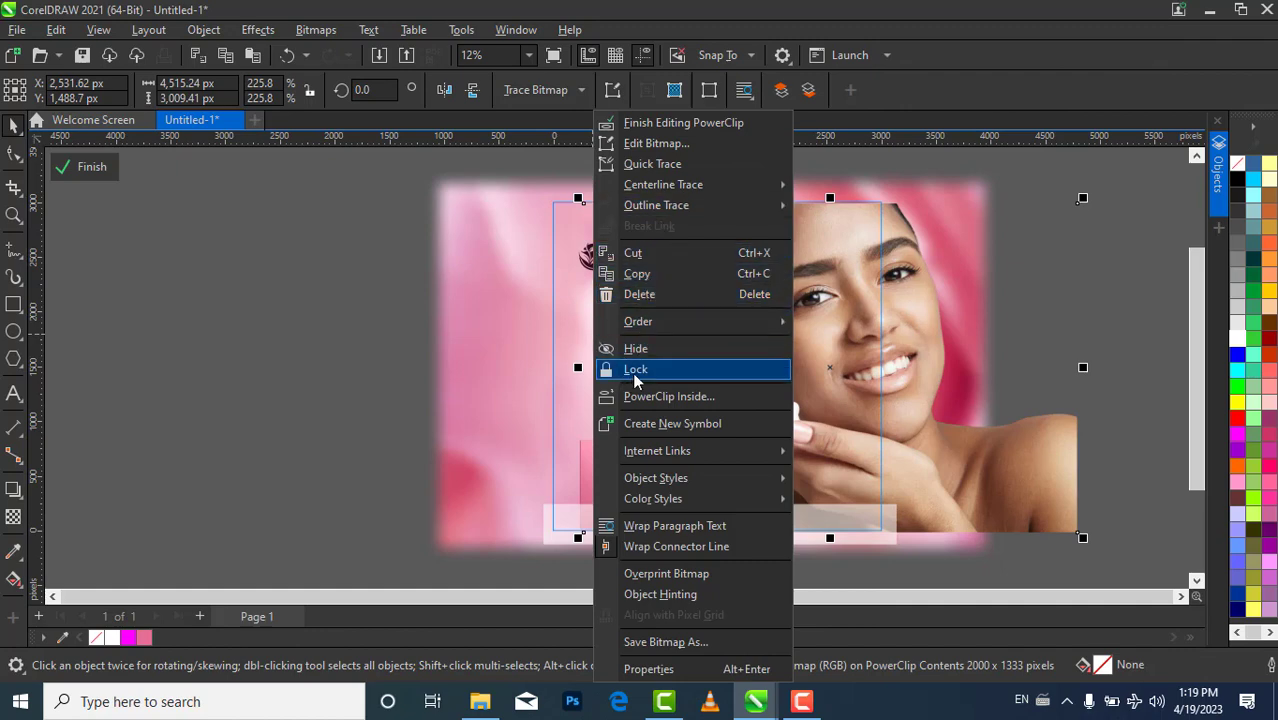
click(575, 403)
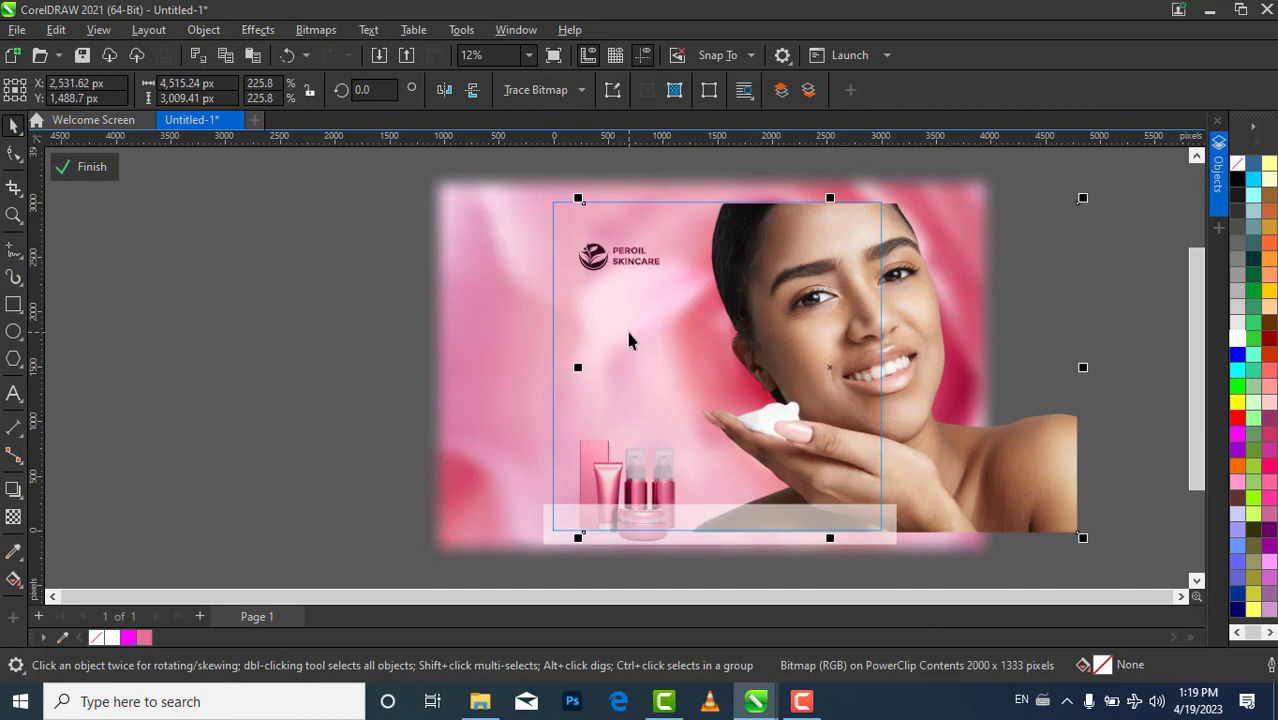
click(565, 318)
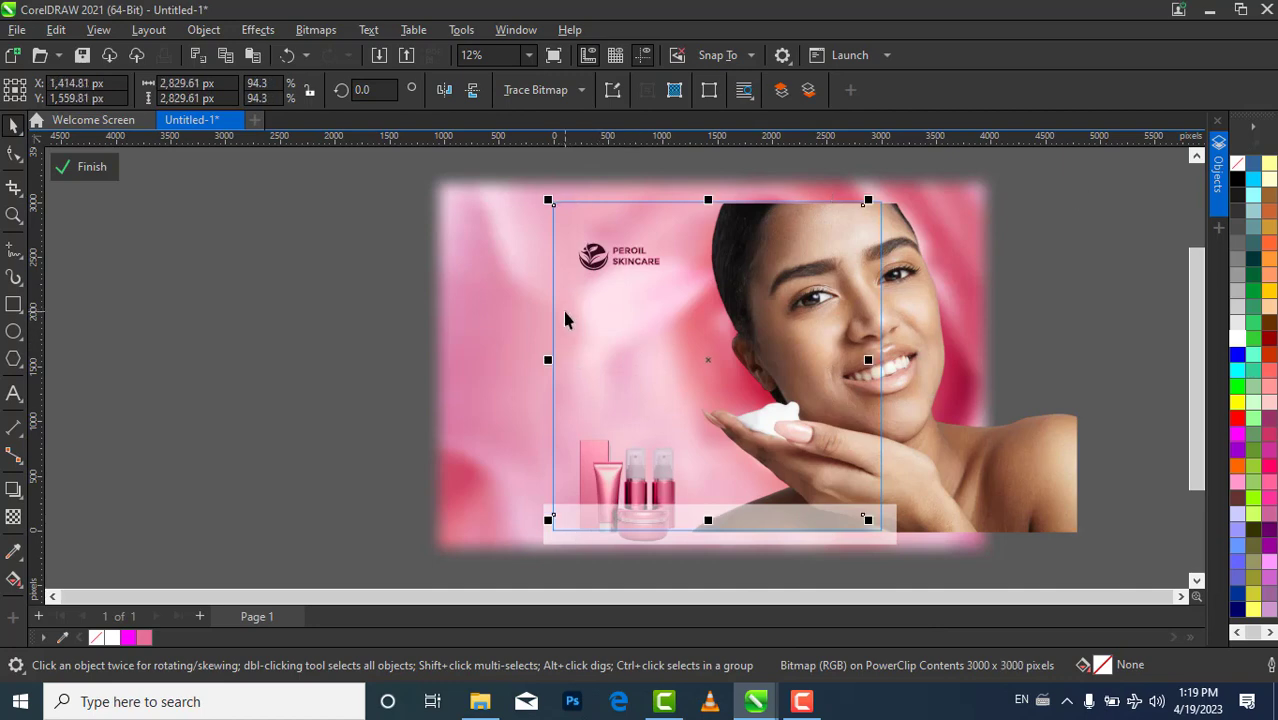
Duplicate the PEROIL SKINCARE text just below itself and retype the copy as "your skin is" and "unique" on two lines
key(Tab)
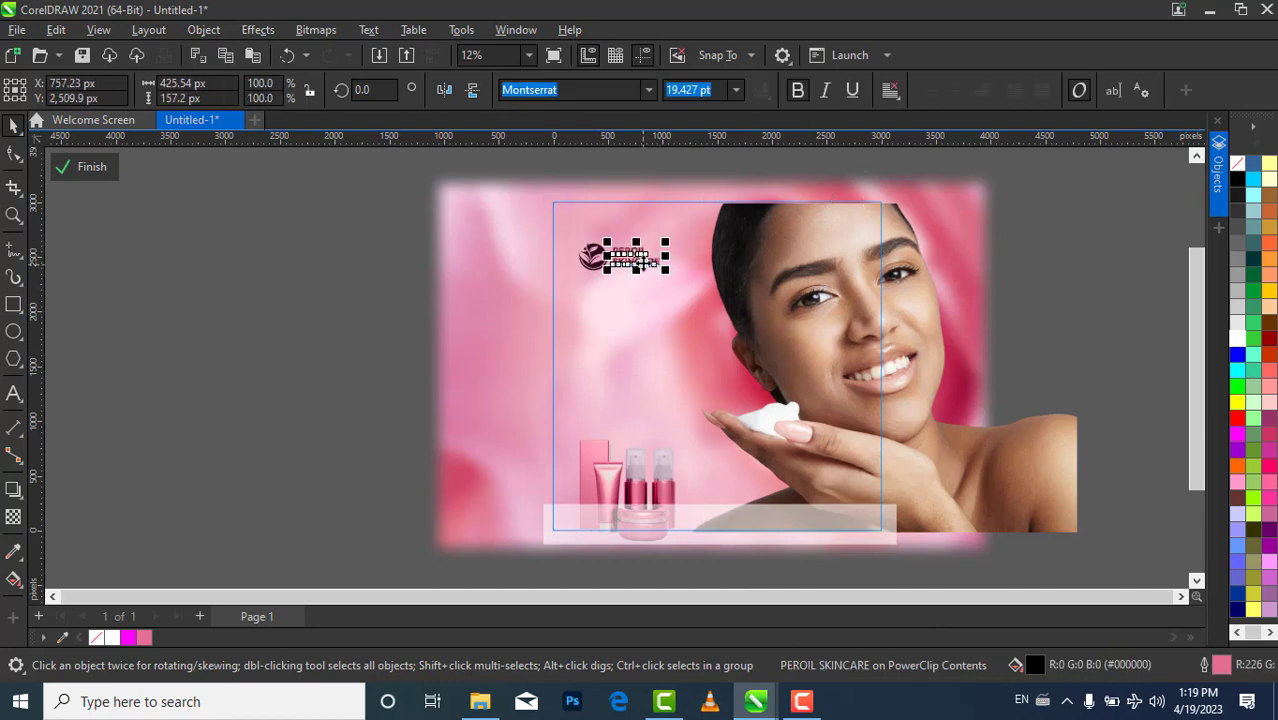
drag(636, 259, 634, 309)
right_click(634, 309)
double_click(634, 309)
text(your skin i)
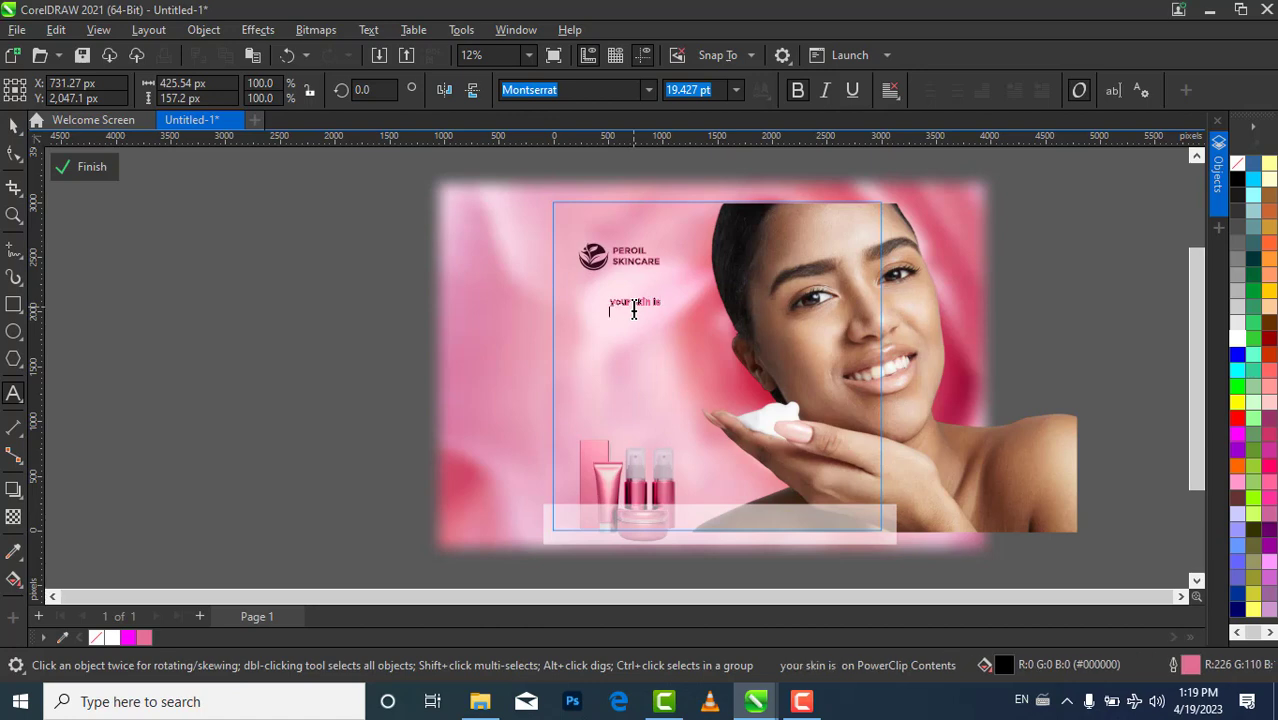
key(BackSpace)
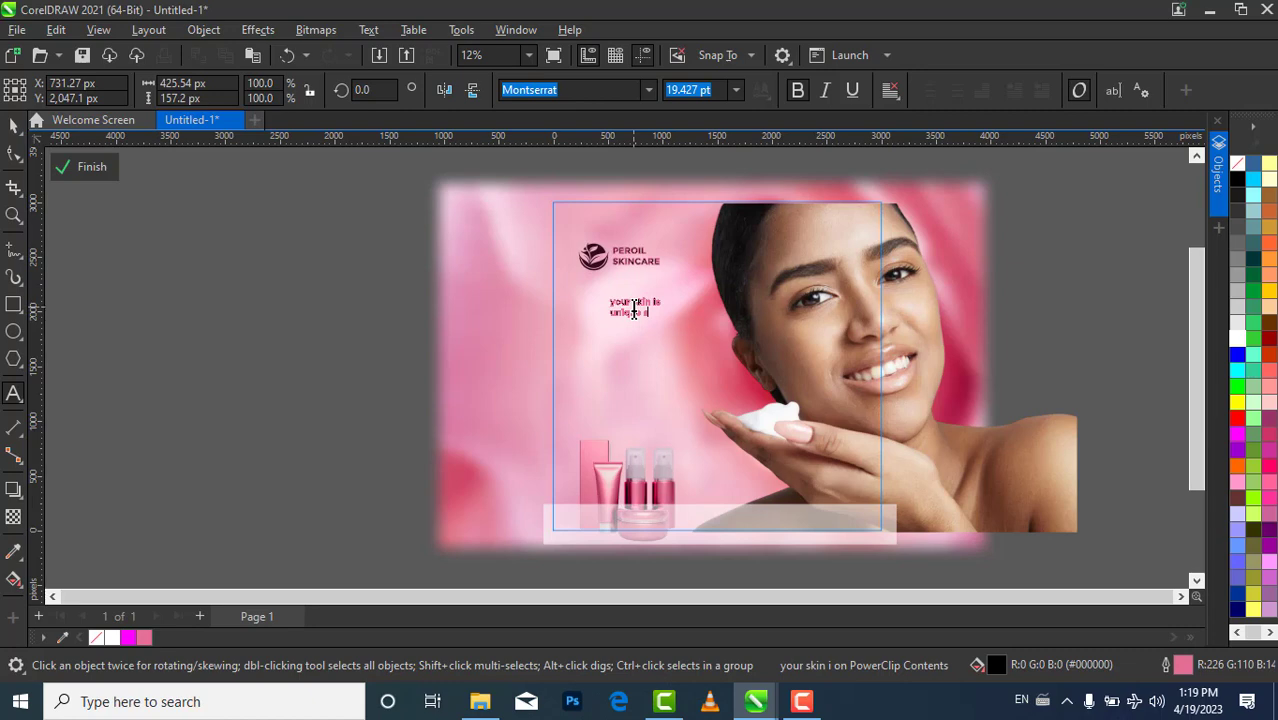
key(BackSpace)
key(BackSpace)
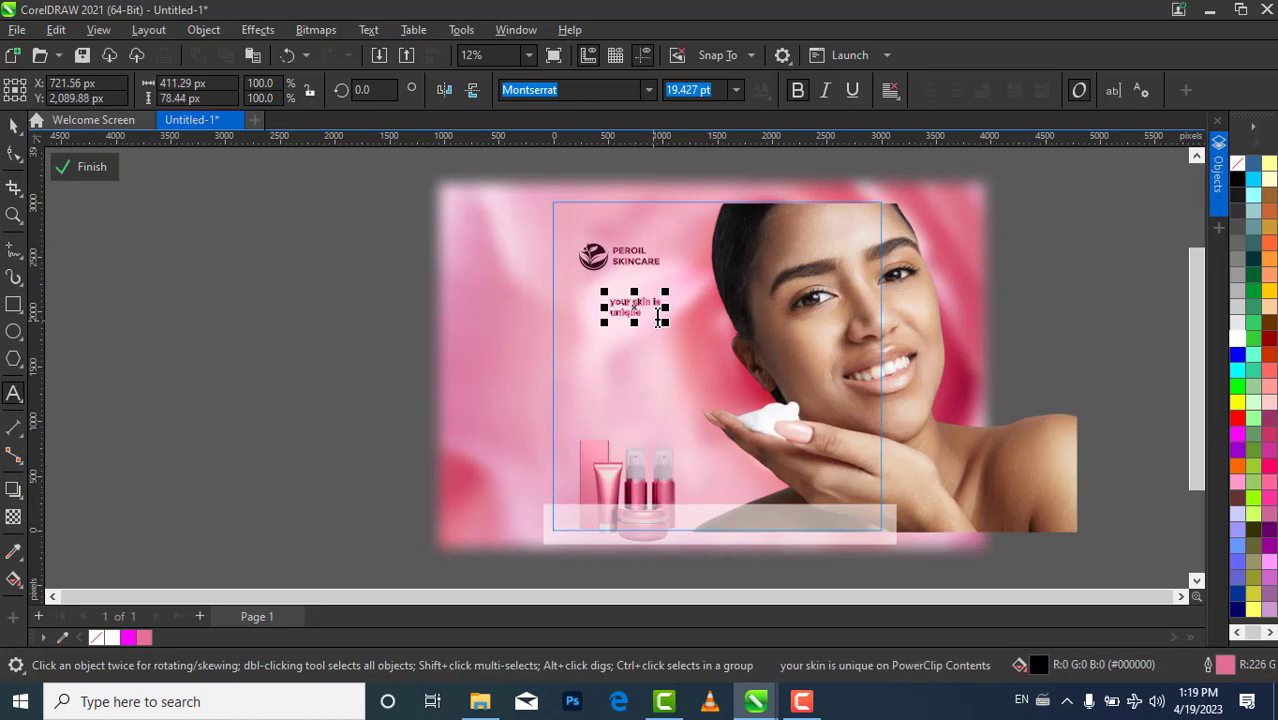
Rebreak the tagline and extend it to three lines: "your skin", "is unique" and "and delicate"
click(654, 305)
key(Return)
click(610, 323)
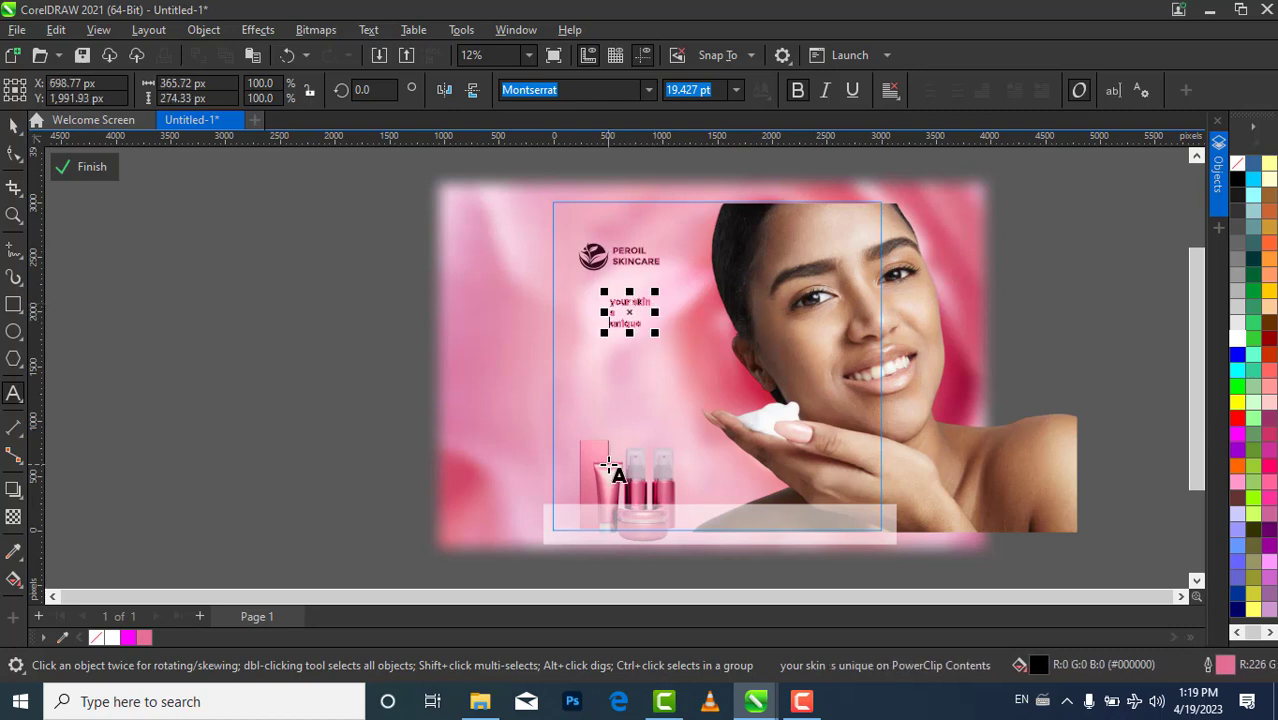
key(BackSpace)
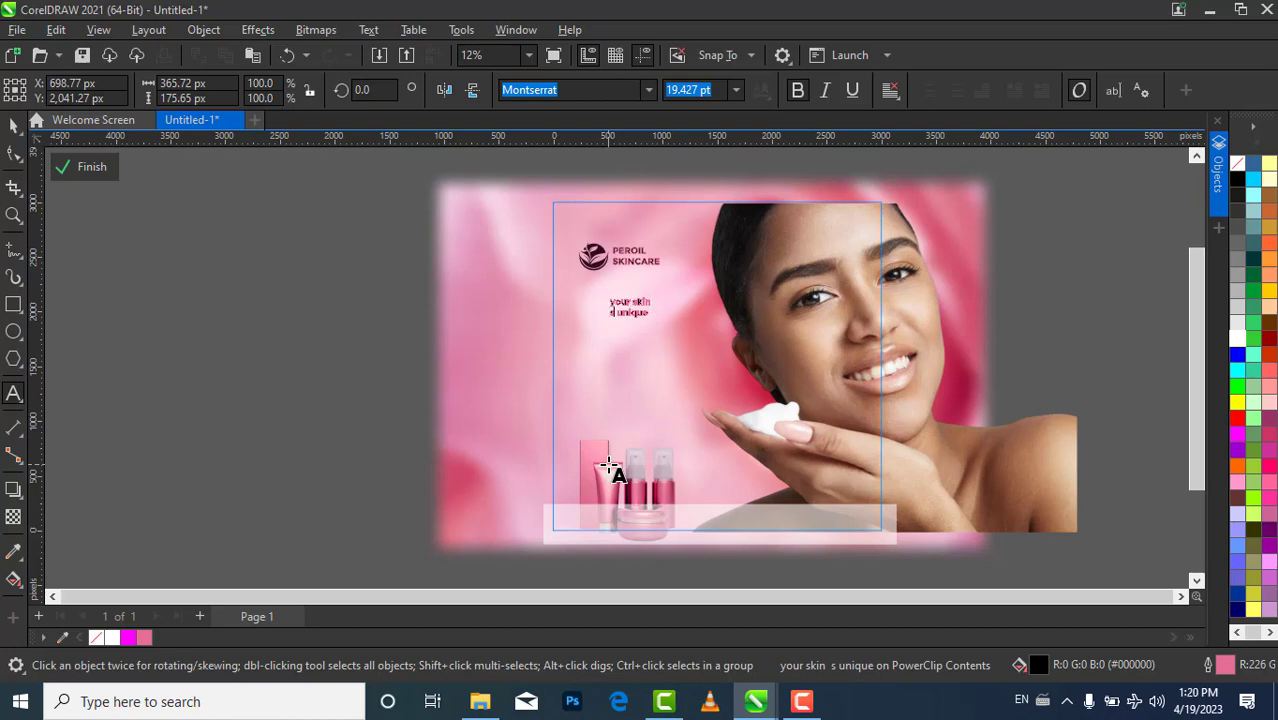
text(i)
key(Return)
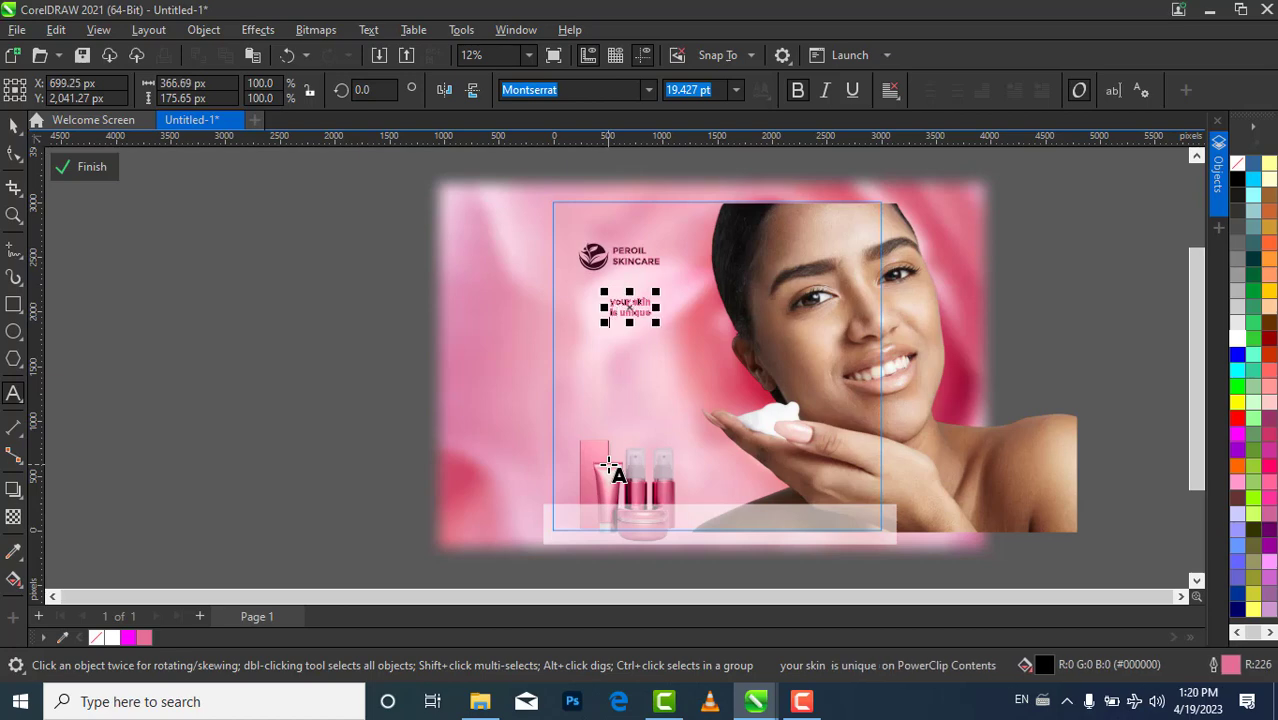
text(and delicate)
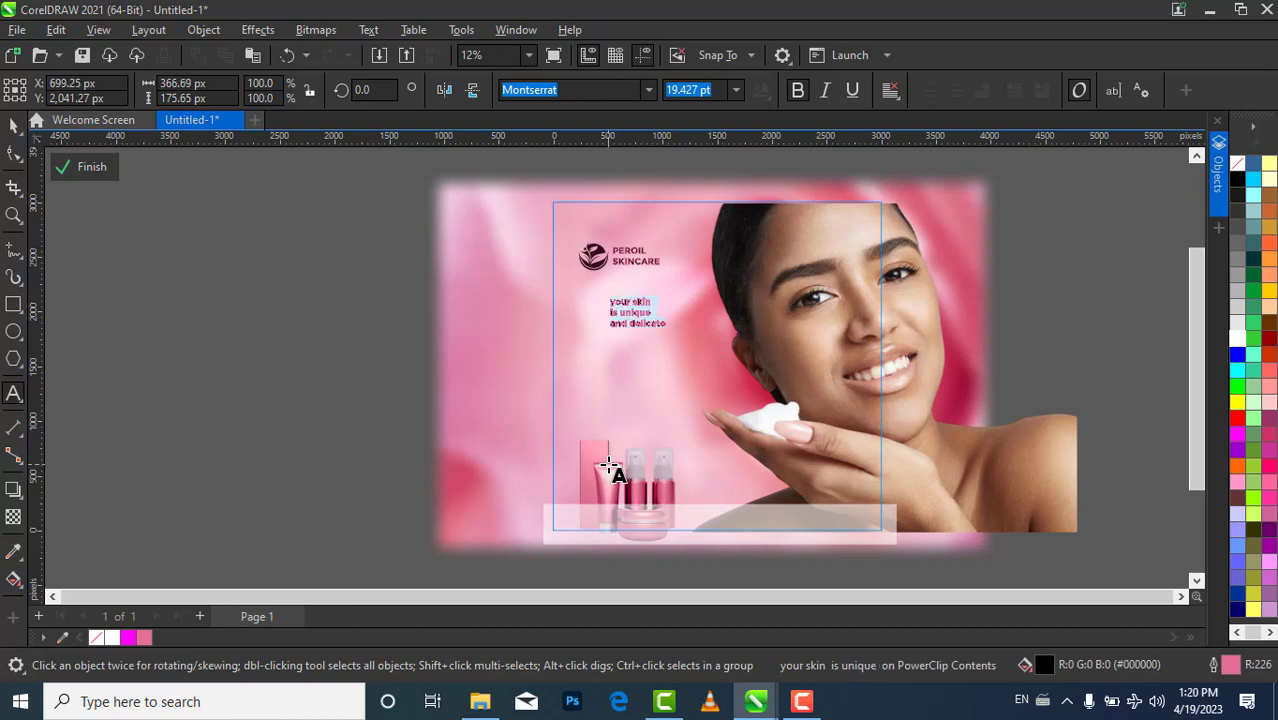
Set the tagline in Montserrat SemiBold Italic and enlarge it to about 1,050 x 565 px below the logo
click(648, 90)
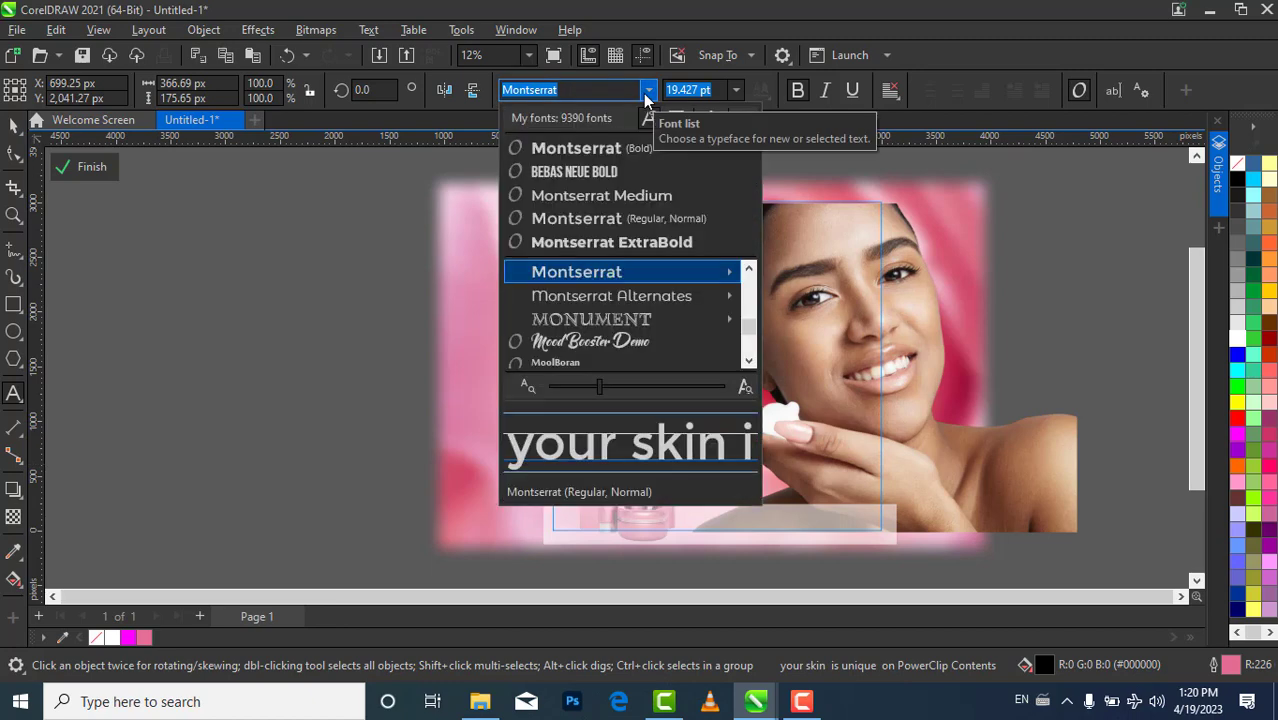
click(731, 273)
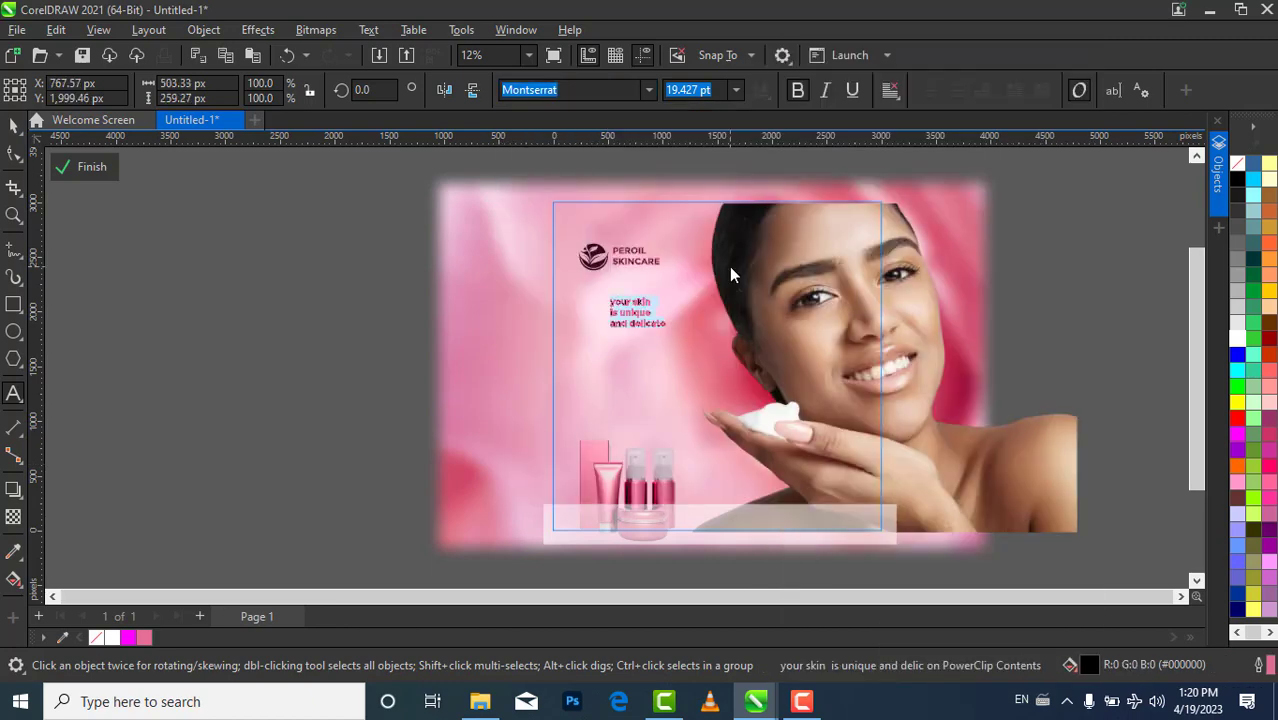
click(648, 90)
mouse_move(735, 272)
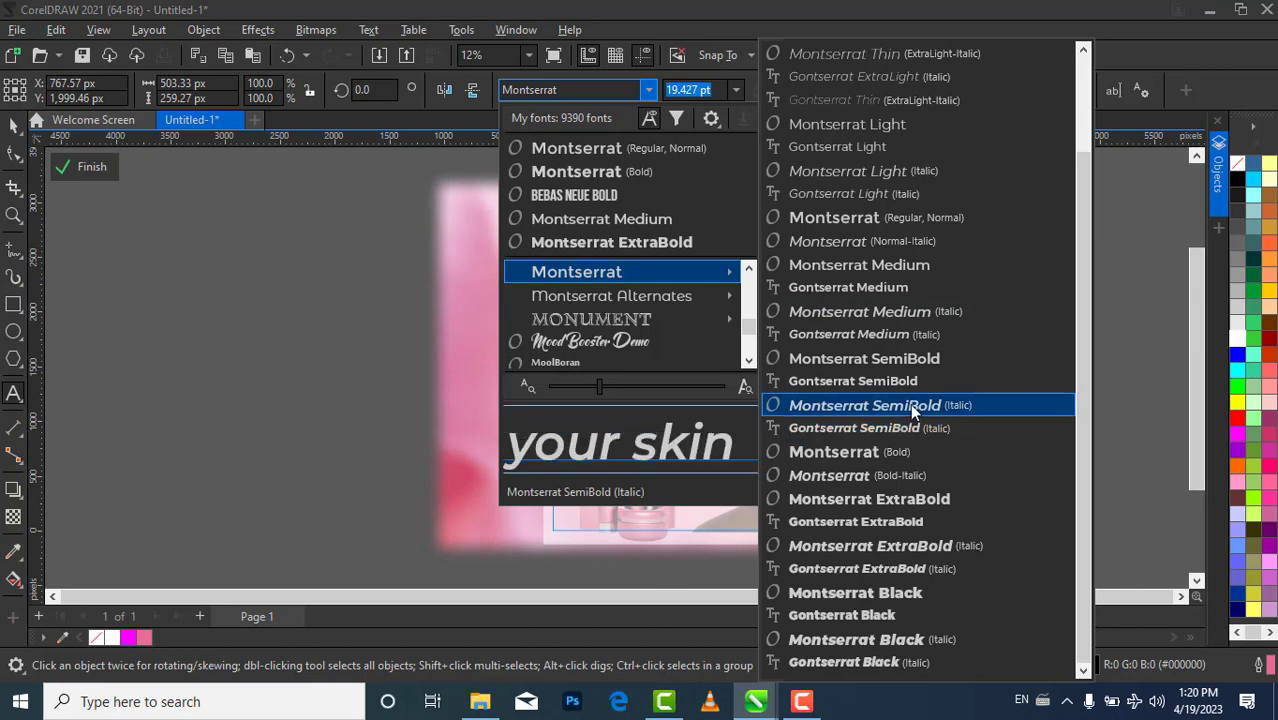
click(910, 404)
key(ctrl+space)
drag(672, 335, 637, 335)
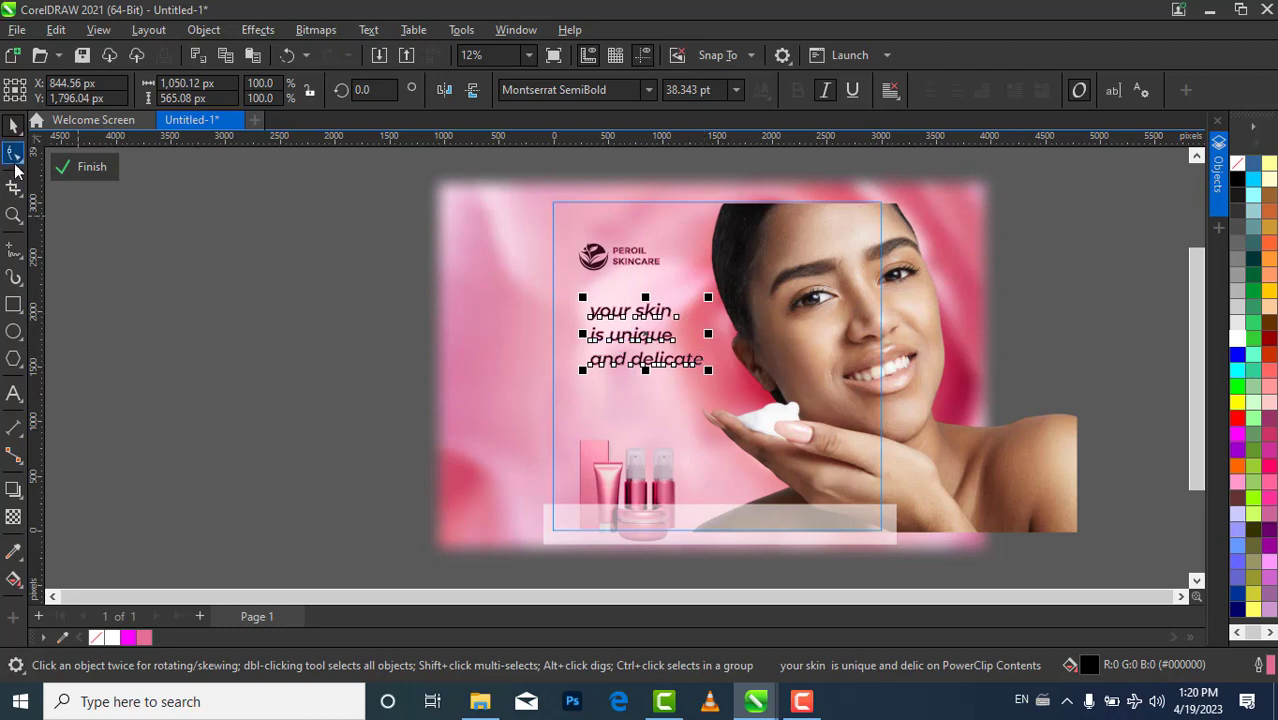
Tighten the tagline's line spacing with the Shape tool to an overall height of about 456 px, then return to the Pick tool
click(14, 158)
mouse_move(583, 374)
mouse_down()
mouse_move(600, 367)
mouse_move(581, 361)
mouse_up()
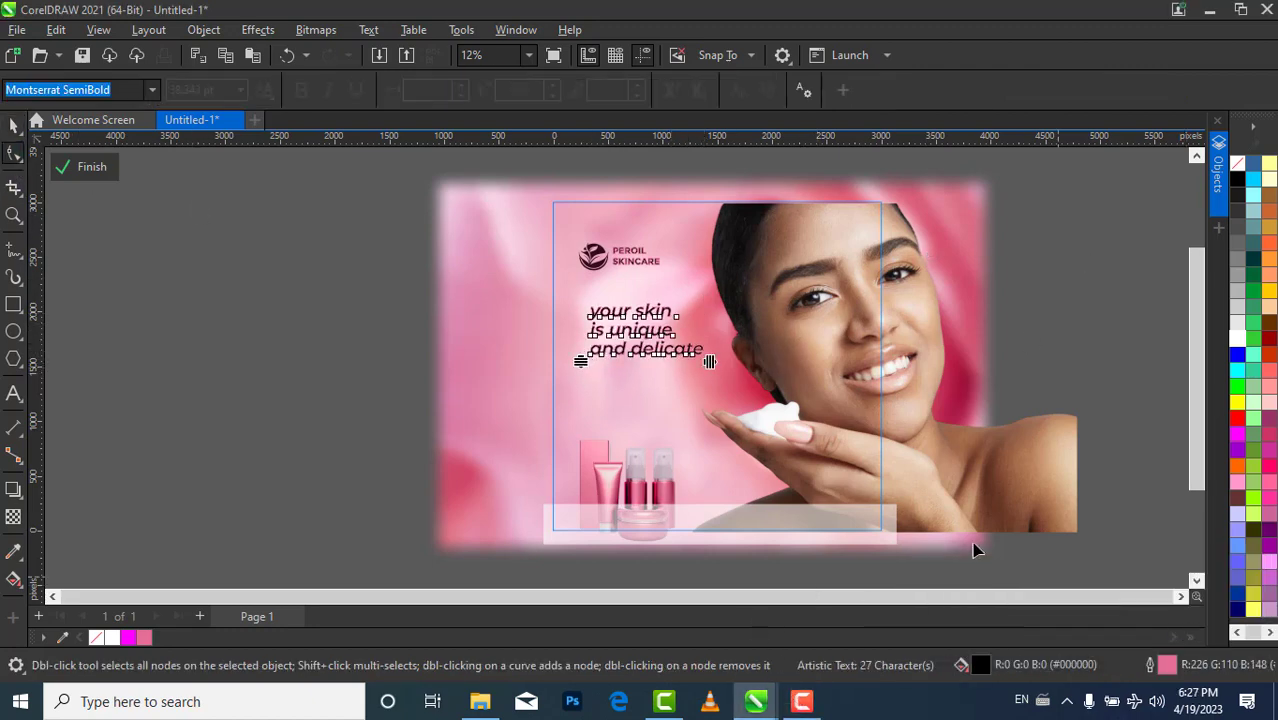
drag(581, 361, 581, 354)
click(451, 312)
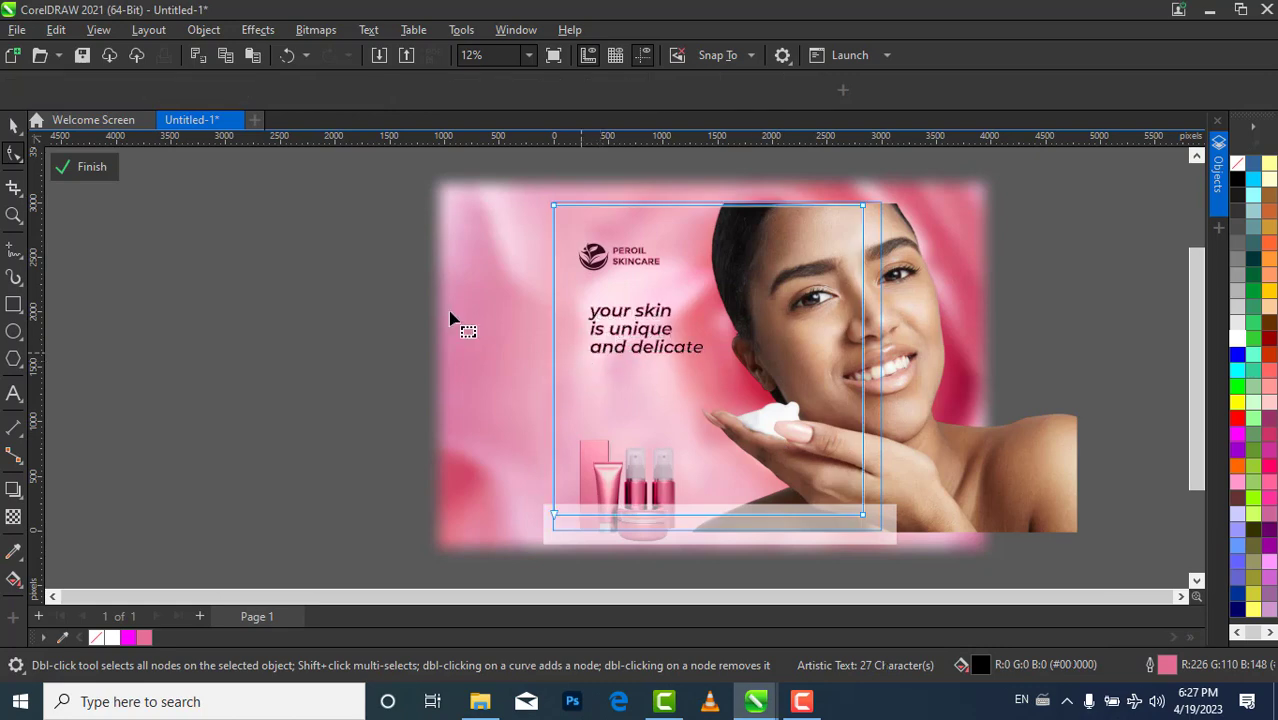
click(14, 127)
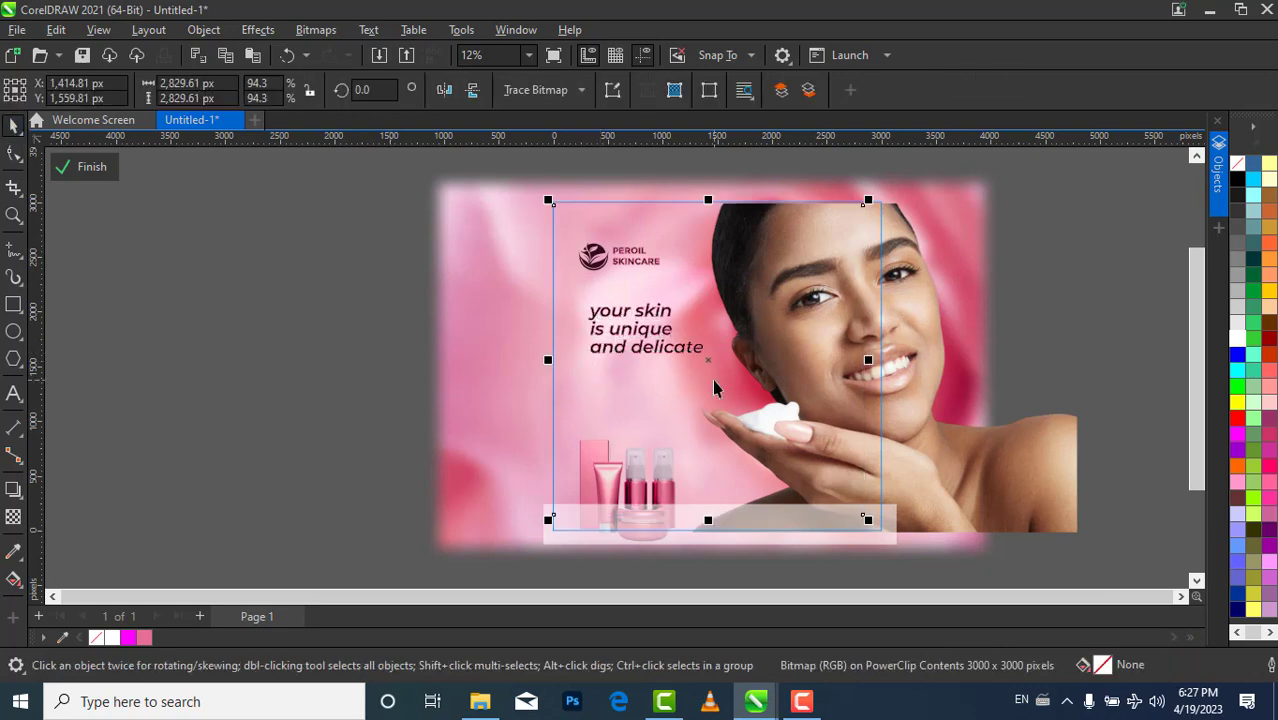
Fill the PEROIL SKINCARE text and the three-line tagline with Deep Rose (#CC3399)
scroll(631, 258, up, 3)
click(631, 256)
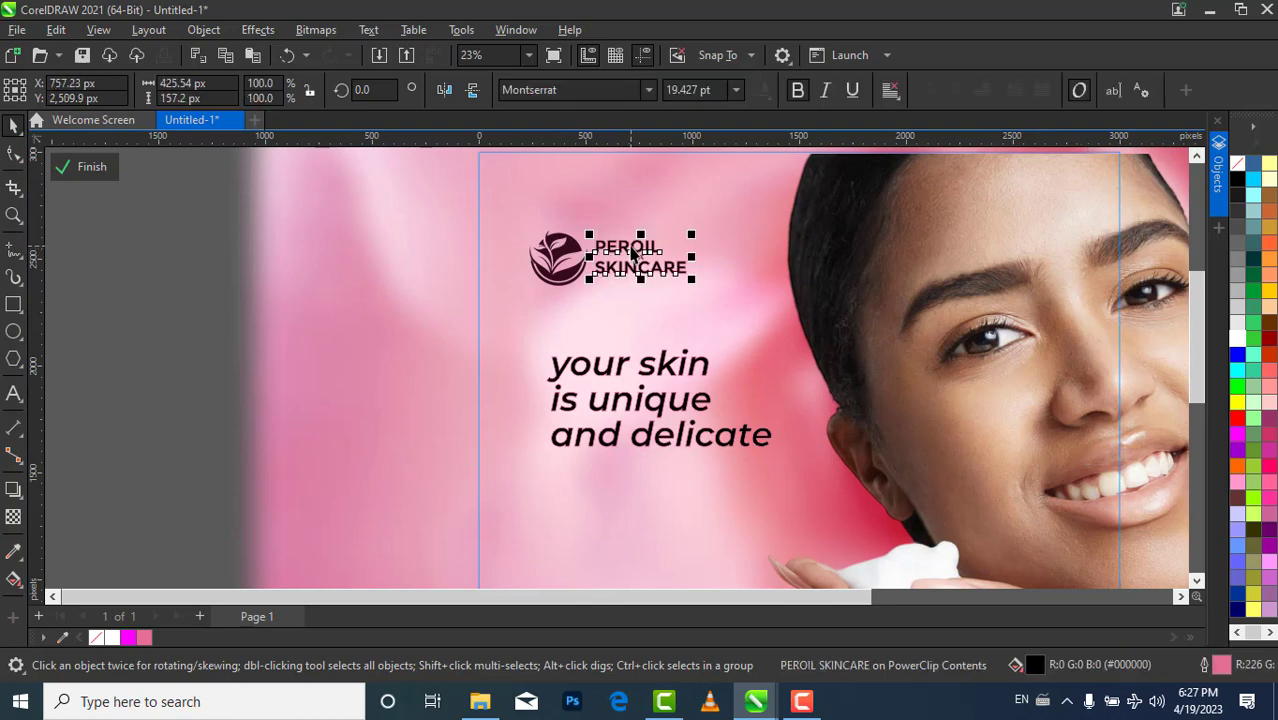
click(1267, 452)
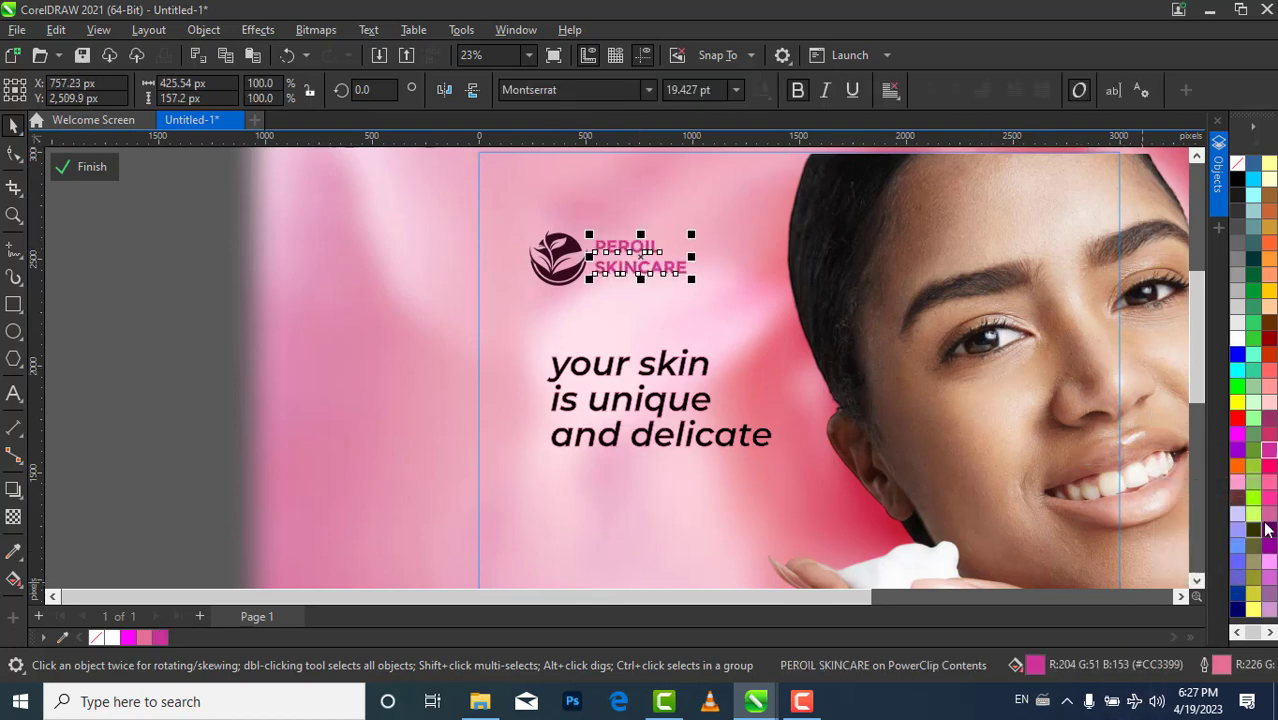
click(1269, 460)
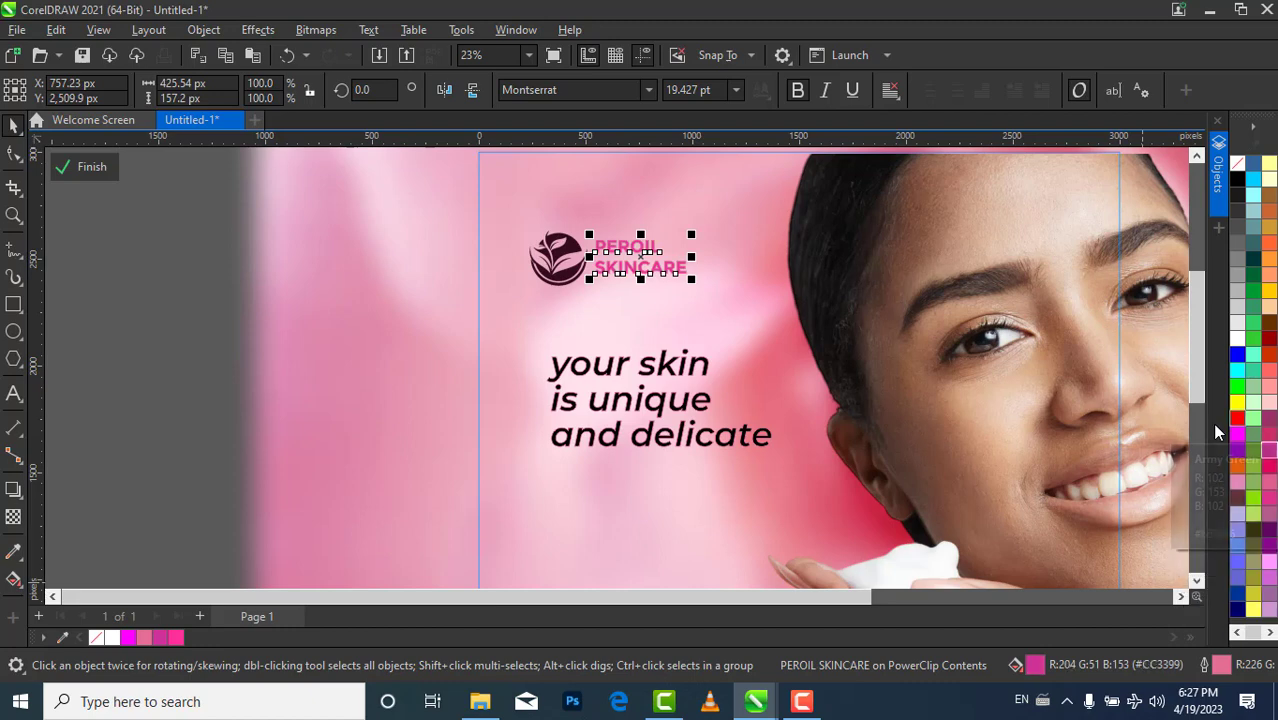
click(701, 375)
click(1268, 452)
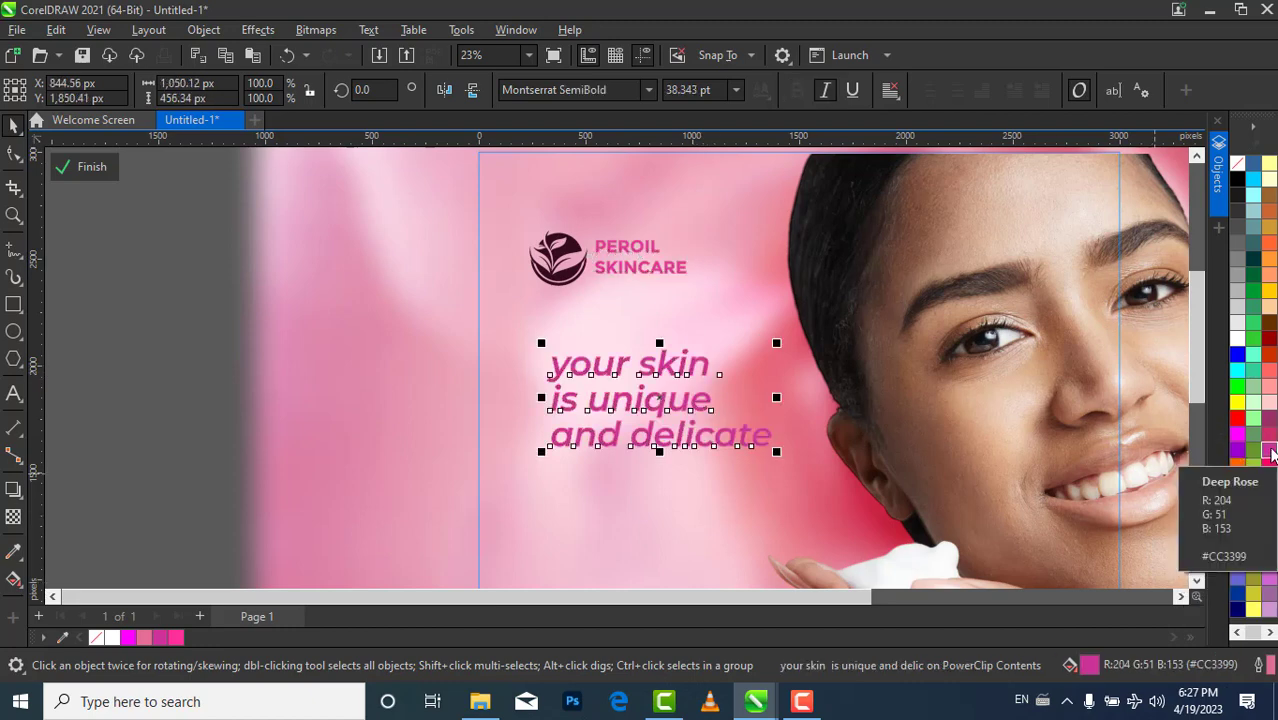
Try to recolor the word "unique" in the tagline with light pink #FEE1EB sampled using the Color Eyedropper, and undo it
click(708, 394)
click(703, 434)
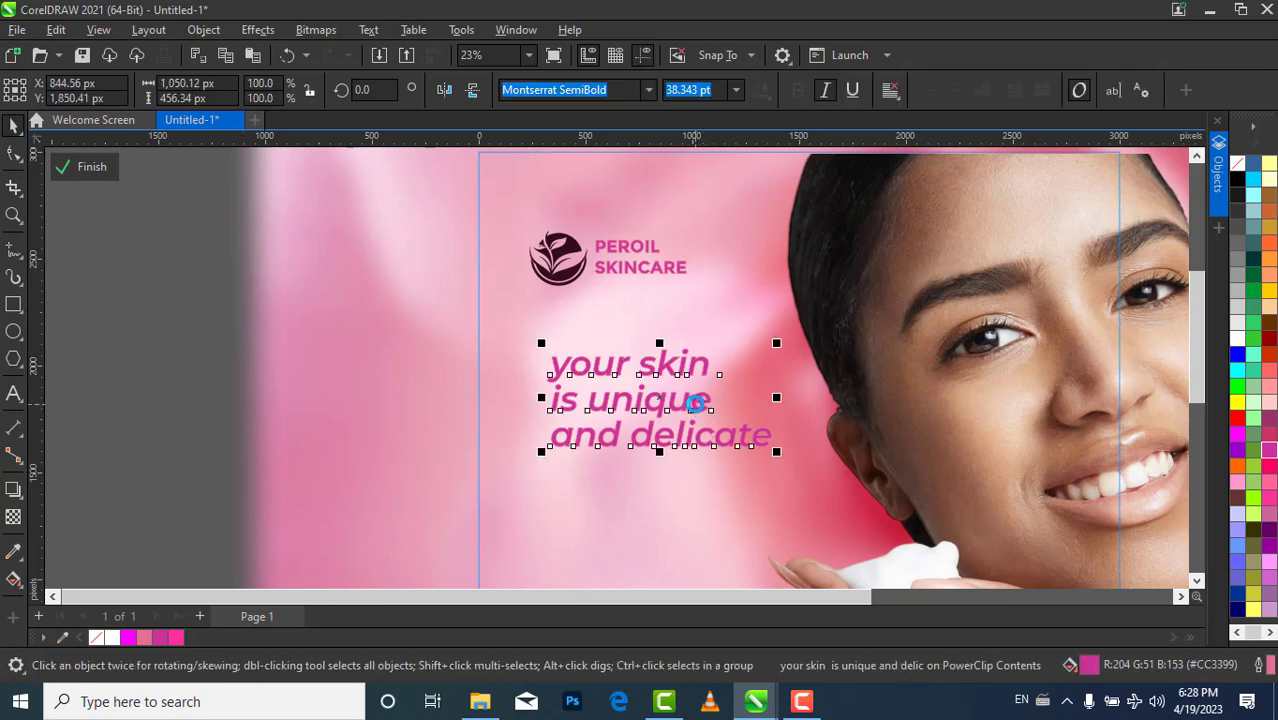
double_click(706, 398)
drag(711, 400, 595, 404)
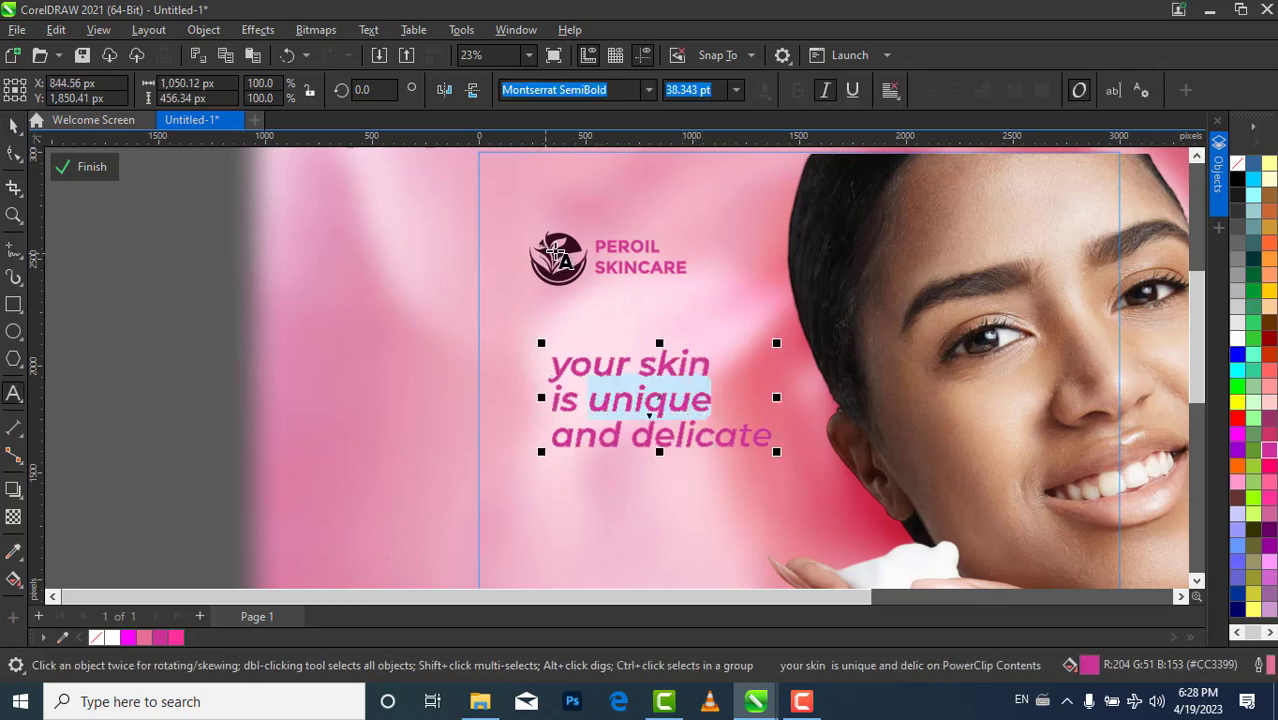
click(13, 551)
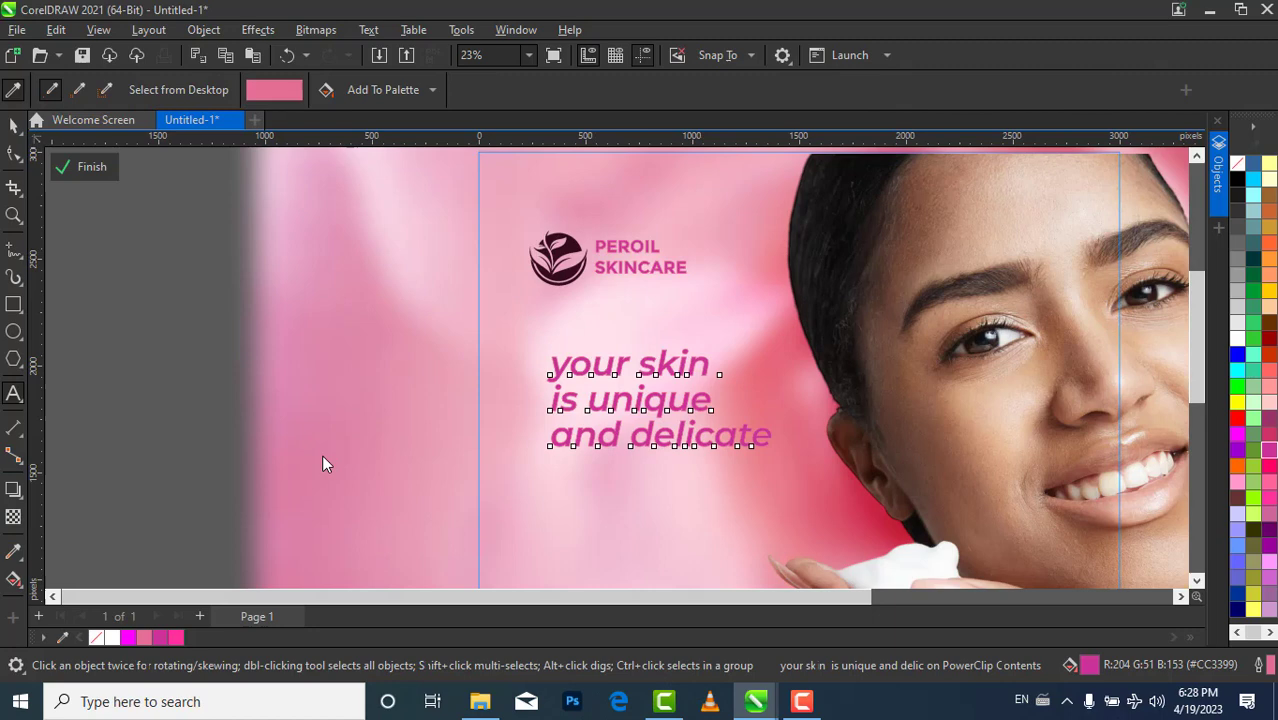
click(576, 242)
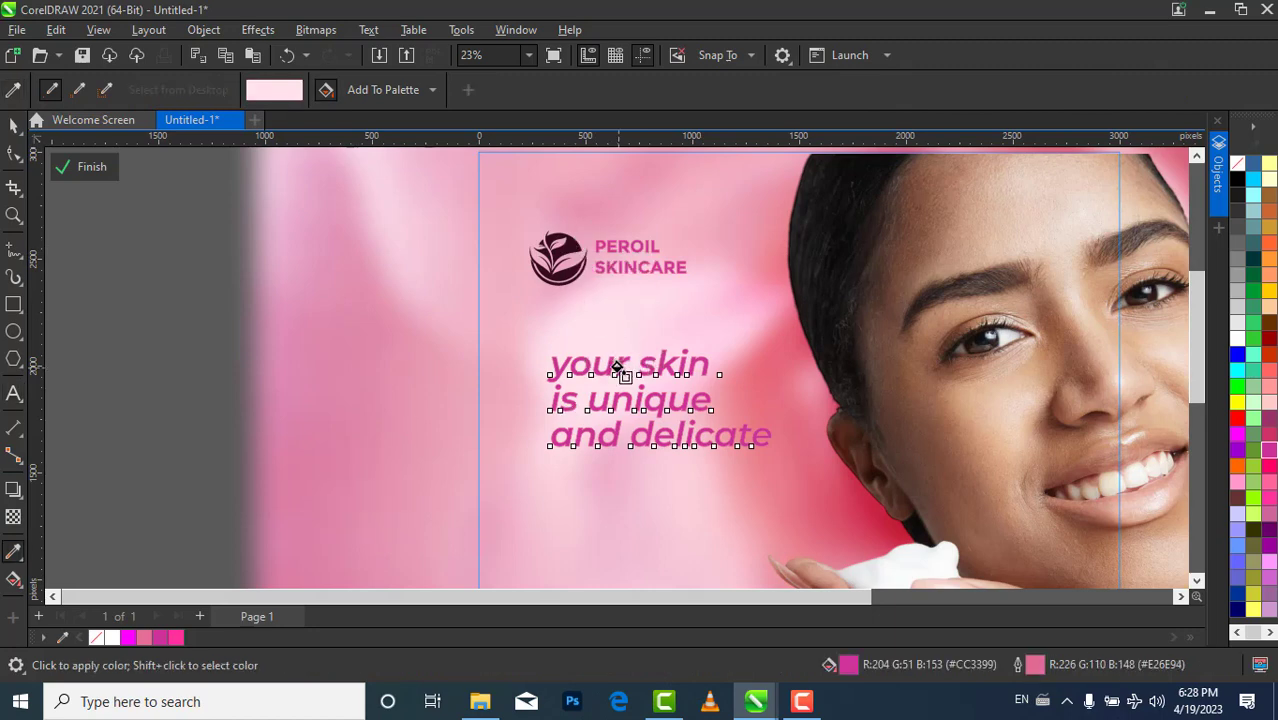
click(620, 393)
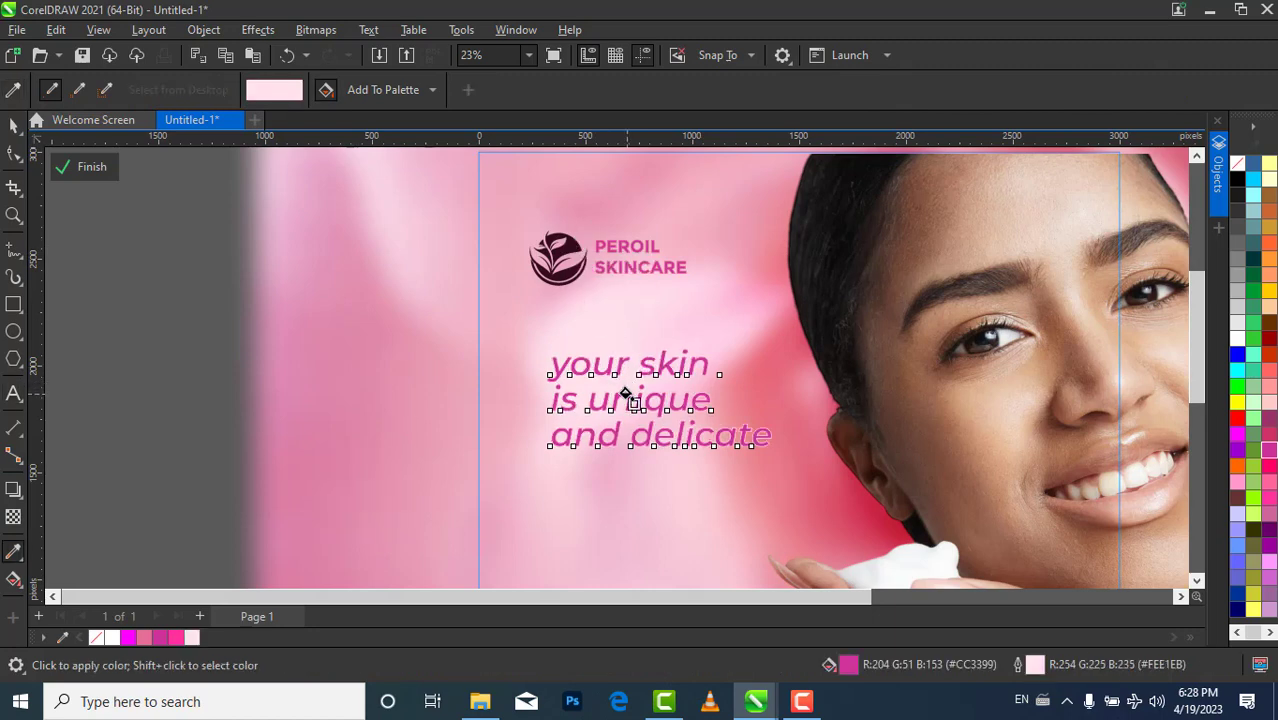
key(ctrl+z)
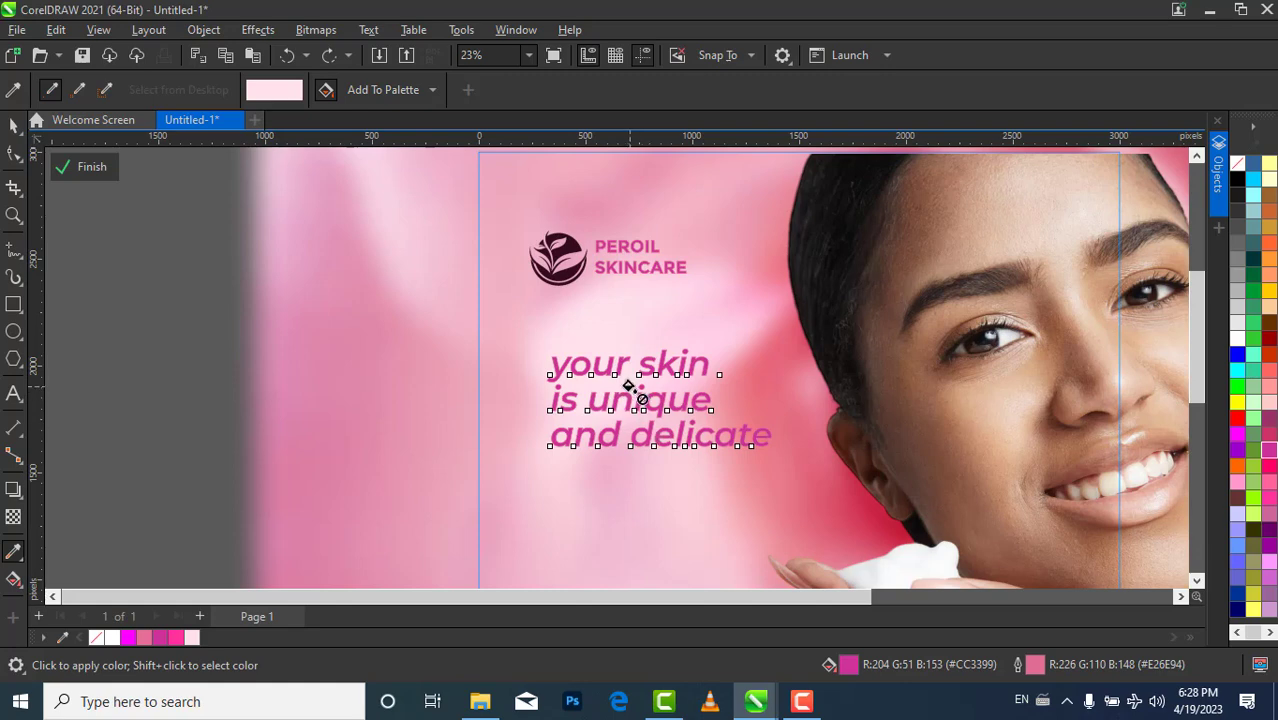
Try a Magenta (#FF00FF) fill on the whole tagline and undo it
scroll(627, 386, up, 1)
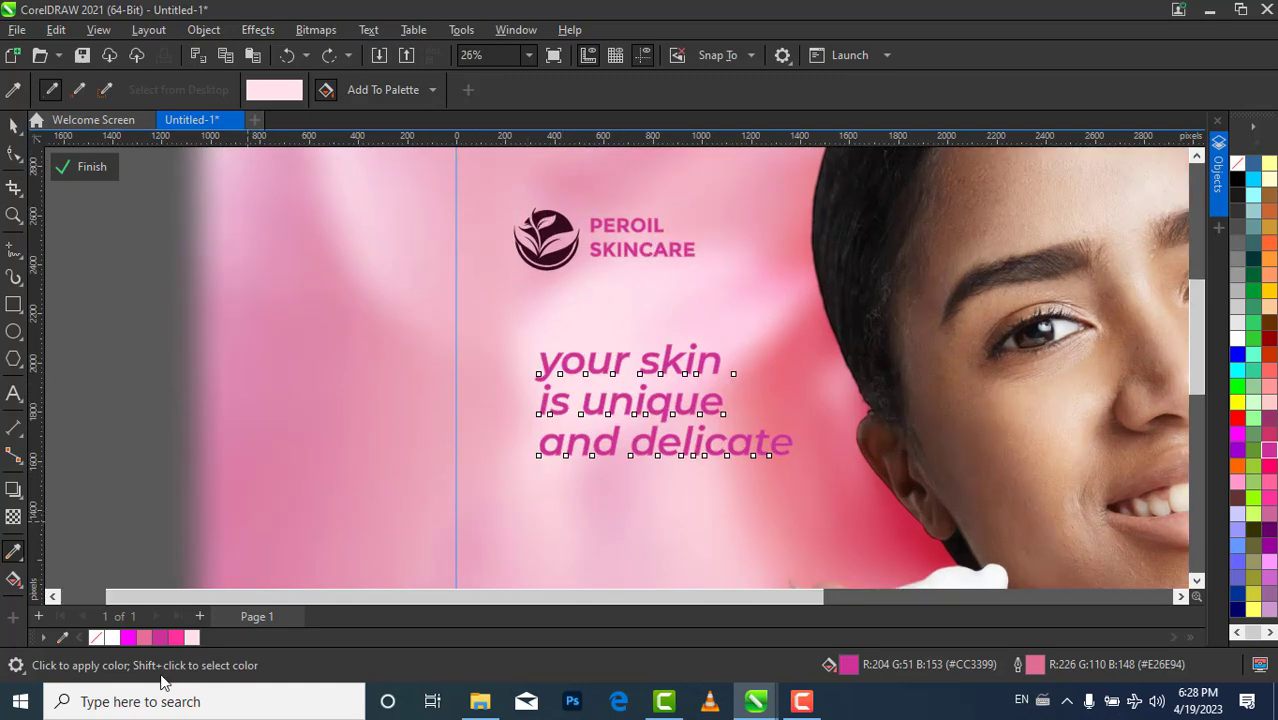
click(130, 637)
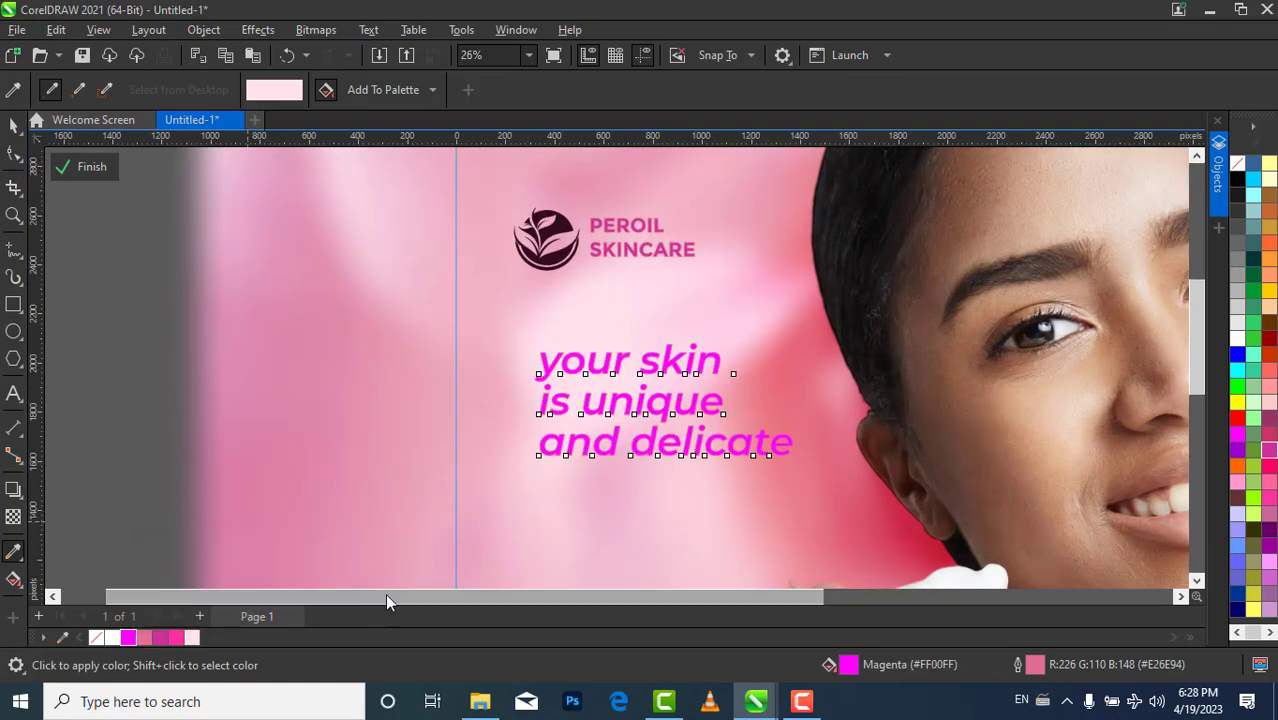
key(ctrl+z)
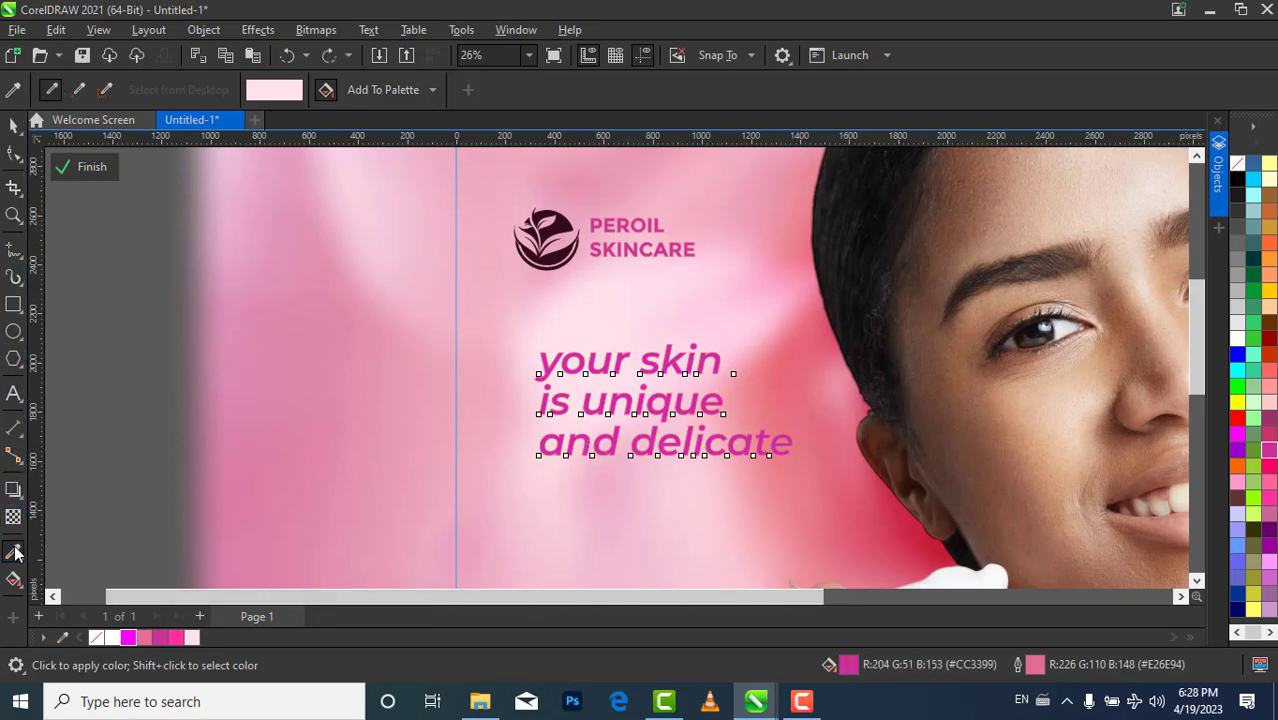
Fill only the word "unique" in the tagline with the uniform dark grey #2D2D2D, sampled with the eyedropper
double_click(853, 666)
click(882, 133)
drag(725, 401, 582, 401)
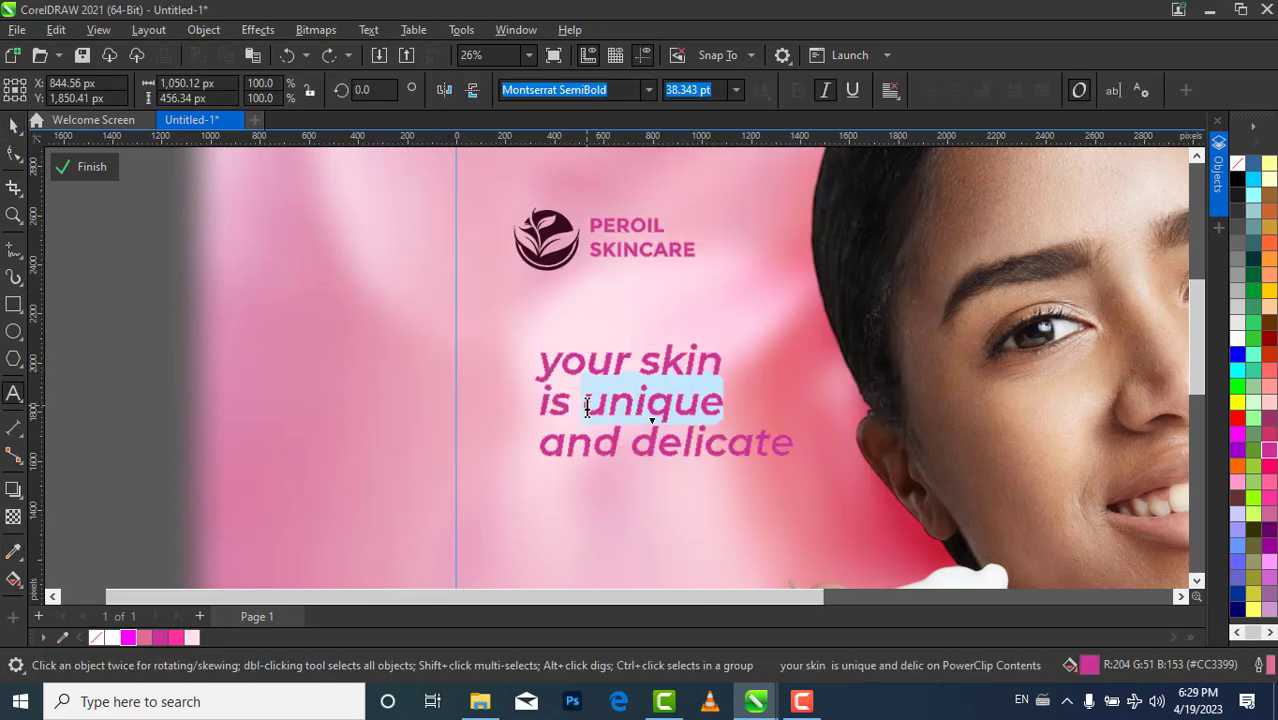
double_click(1098, 668)
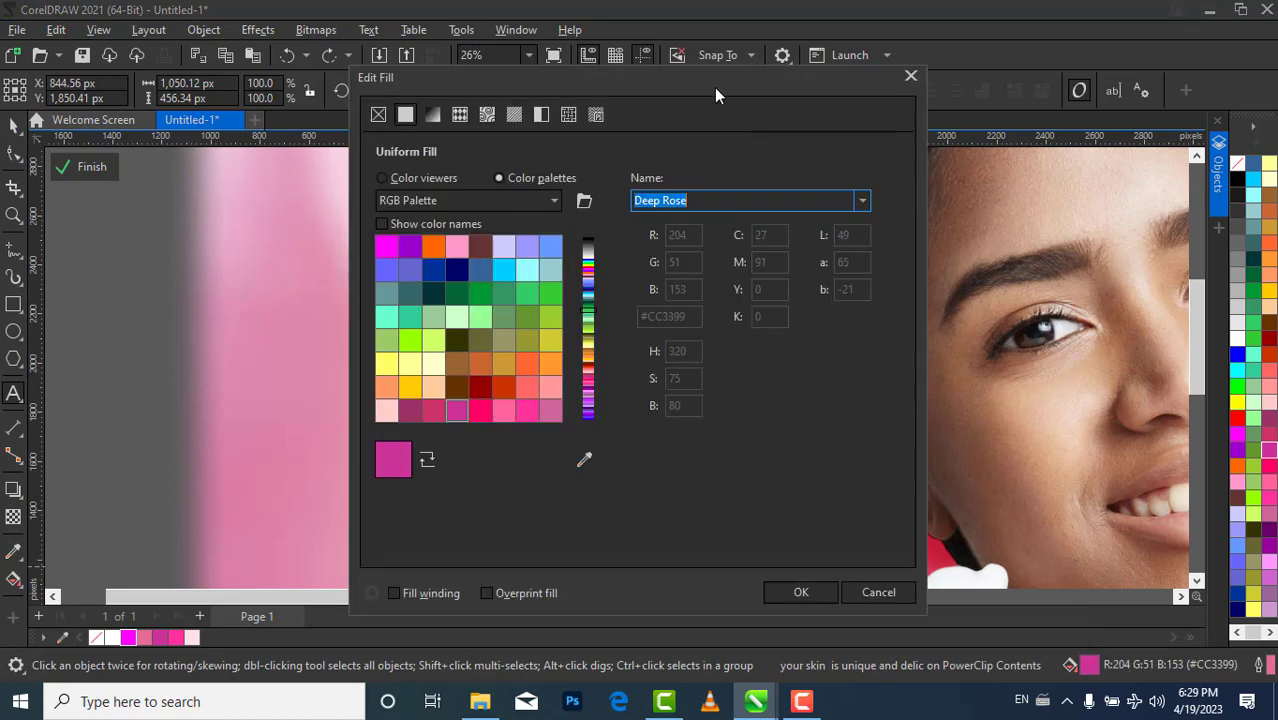
drag(714, 87, 907, 116)
click(646, 143)
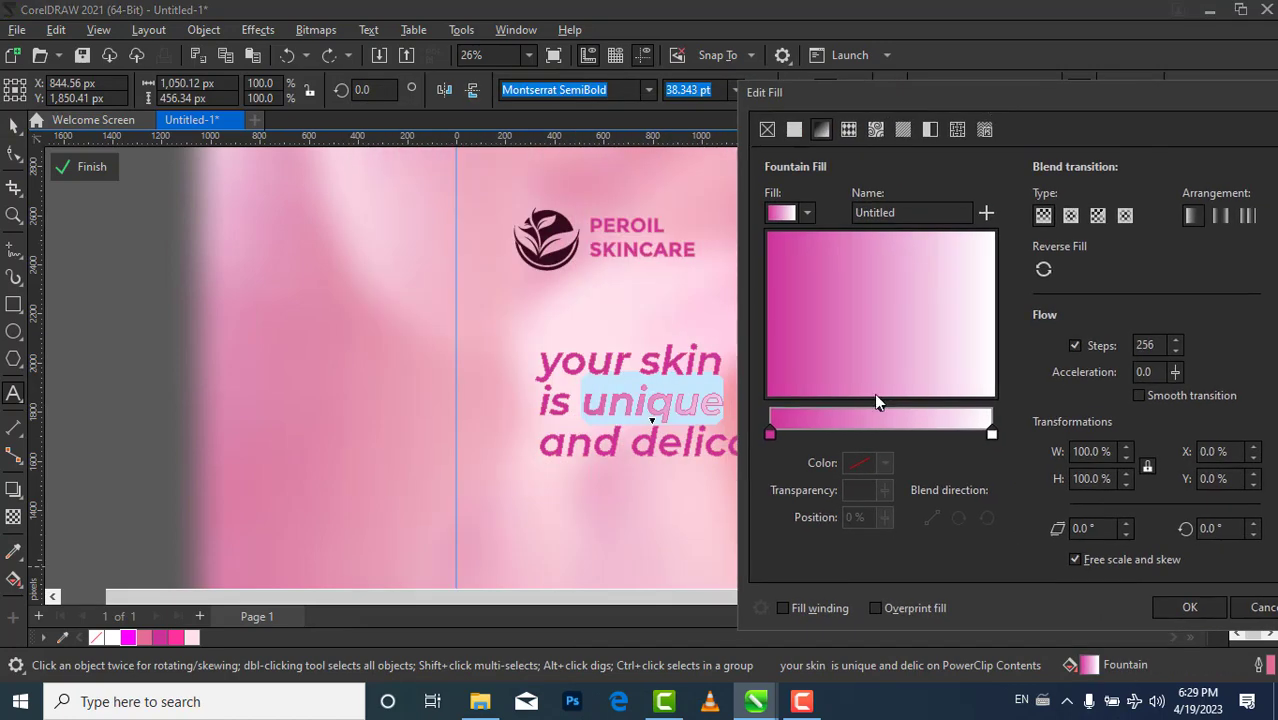
click(794, 129)
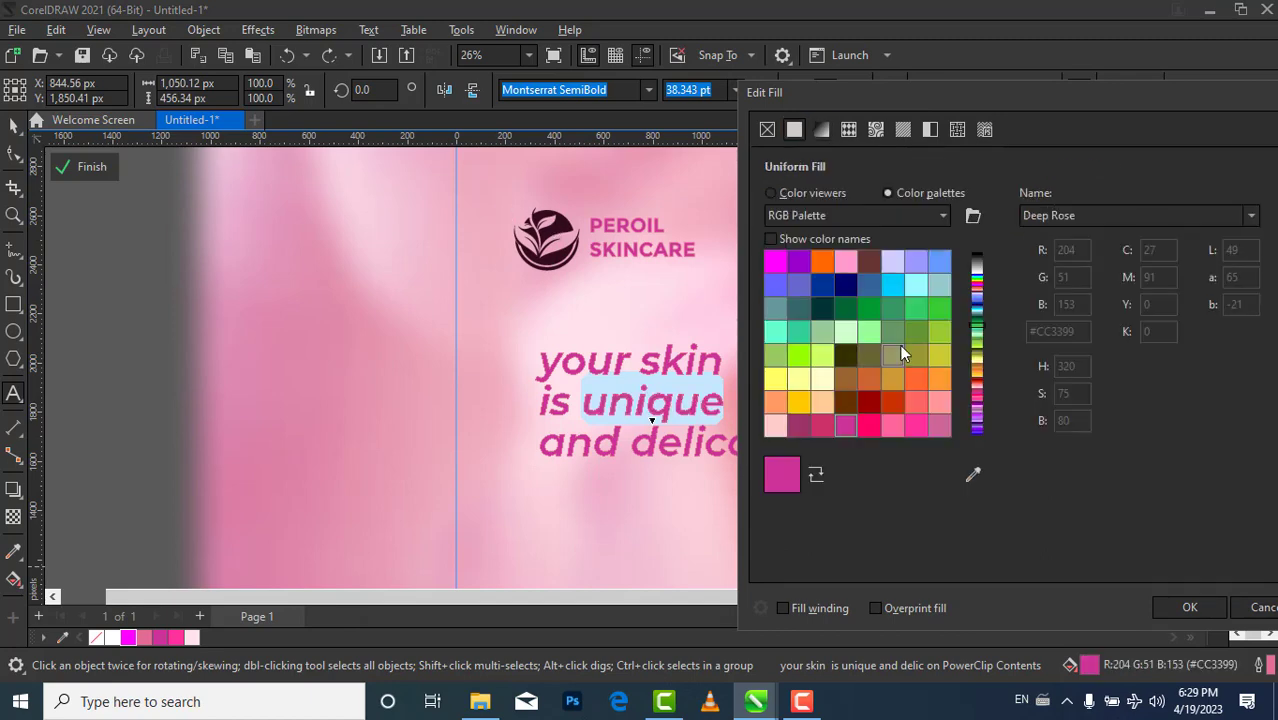
click(973, 474)
click(550, 238)
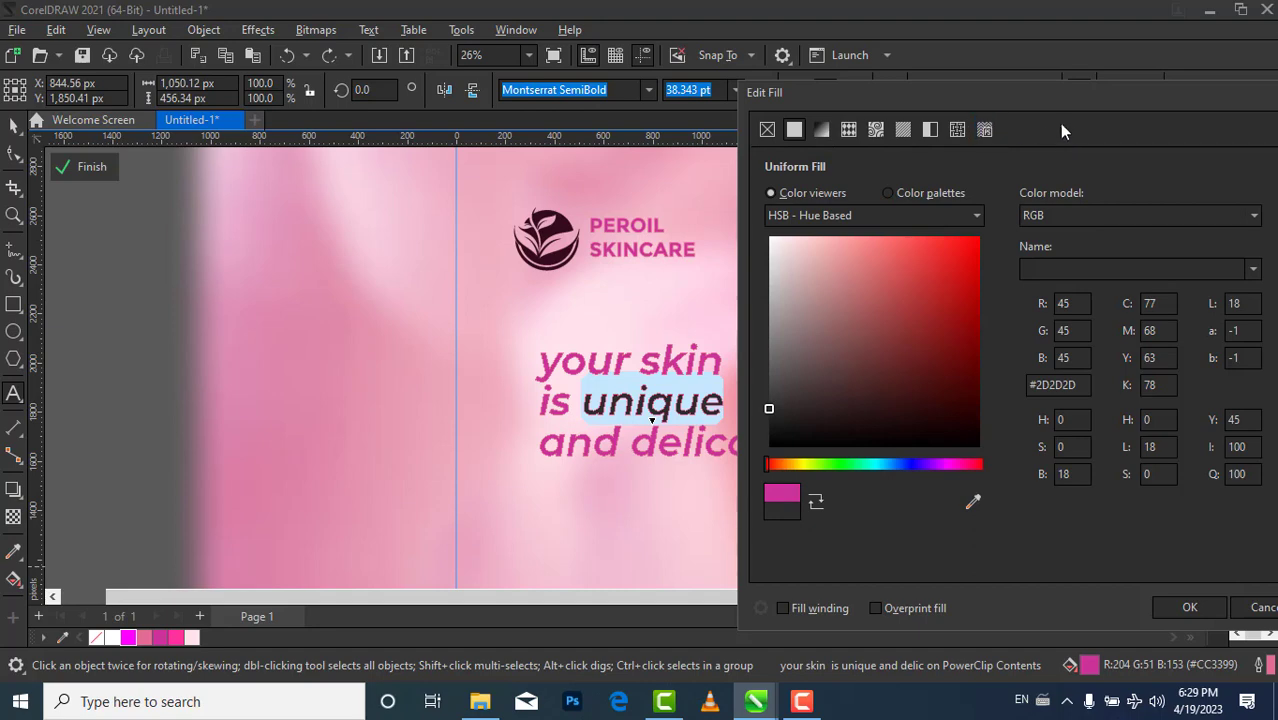
click(1190, 607)
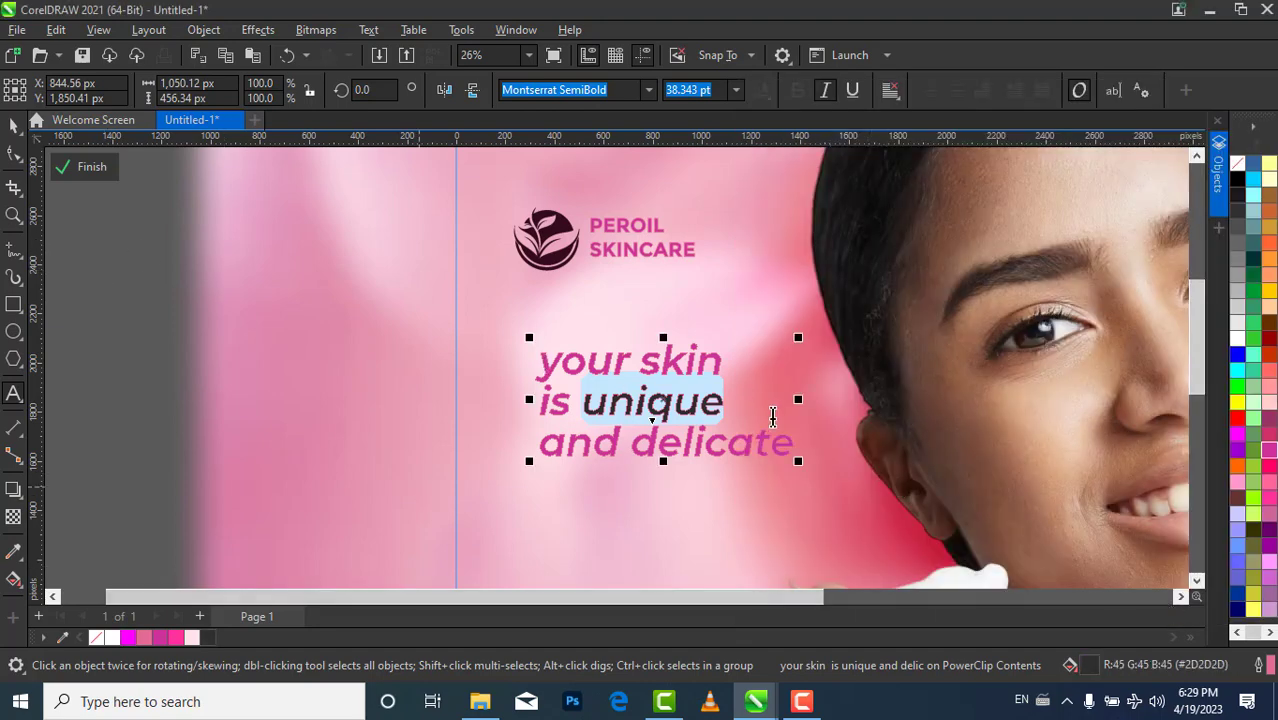
Fill the word "delicate" in the tagline with dark grey #2D2D2D and finish editing the text
click(793, 442)
drag(793, 442, 633, 450)
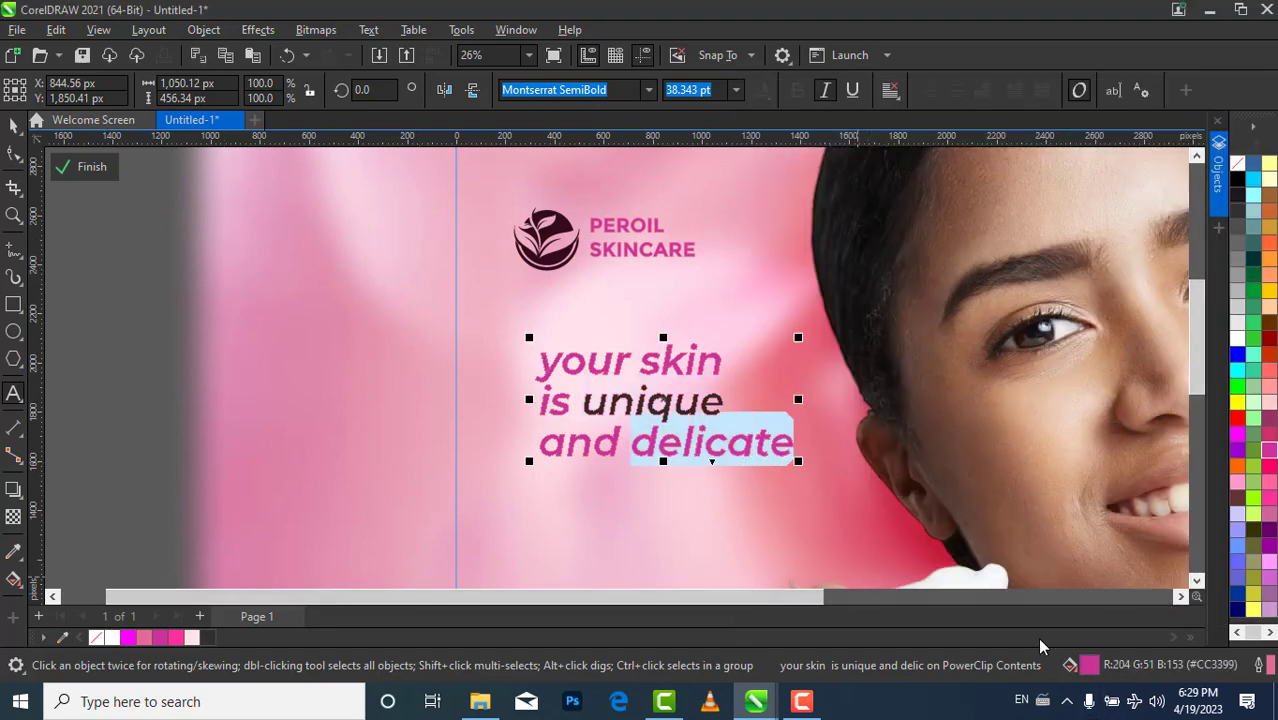
double_click(1090, 667)
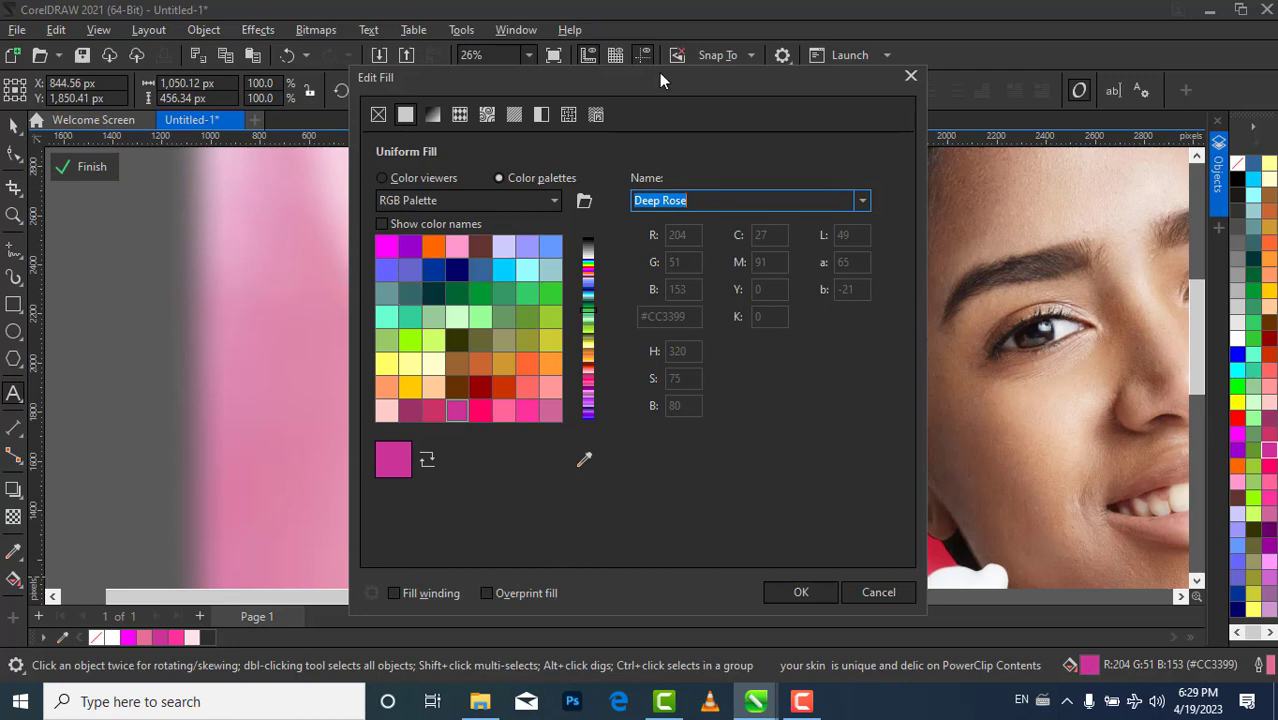
drag(659, 78, 986, 71)
click(911, 453)
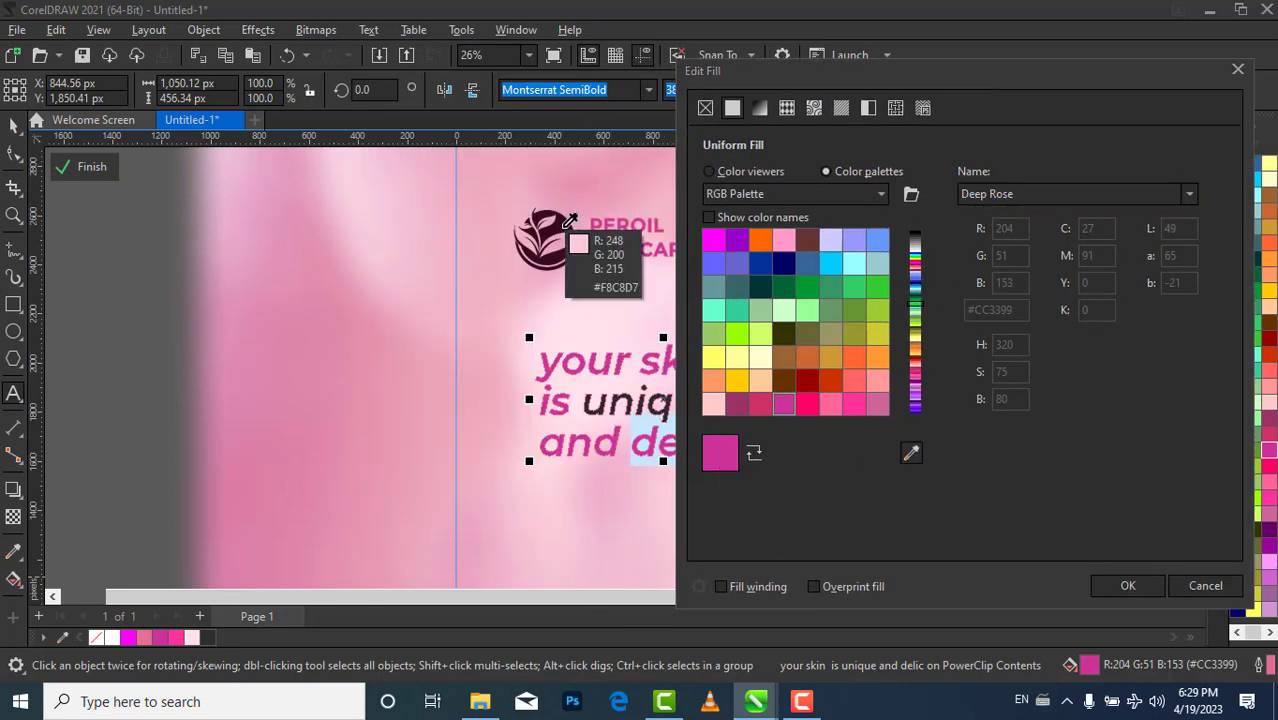
click(884, 210)
click(1116, 584)
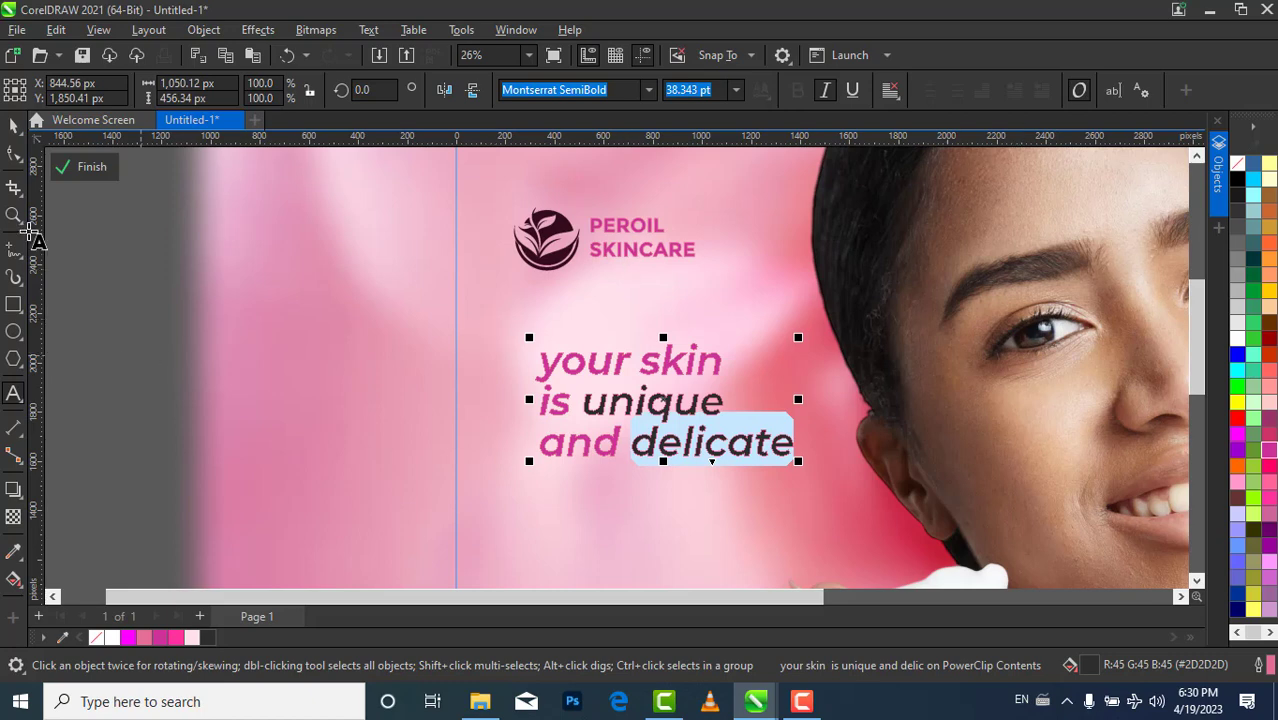
click(106, 358)
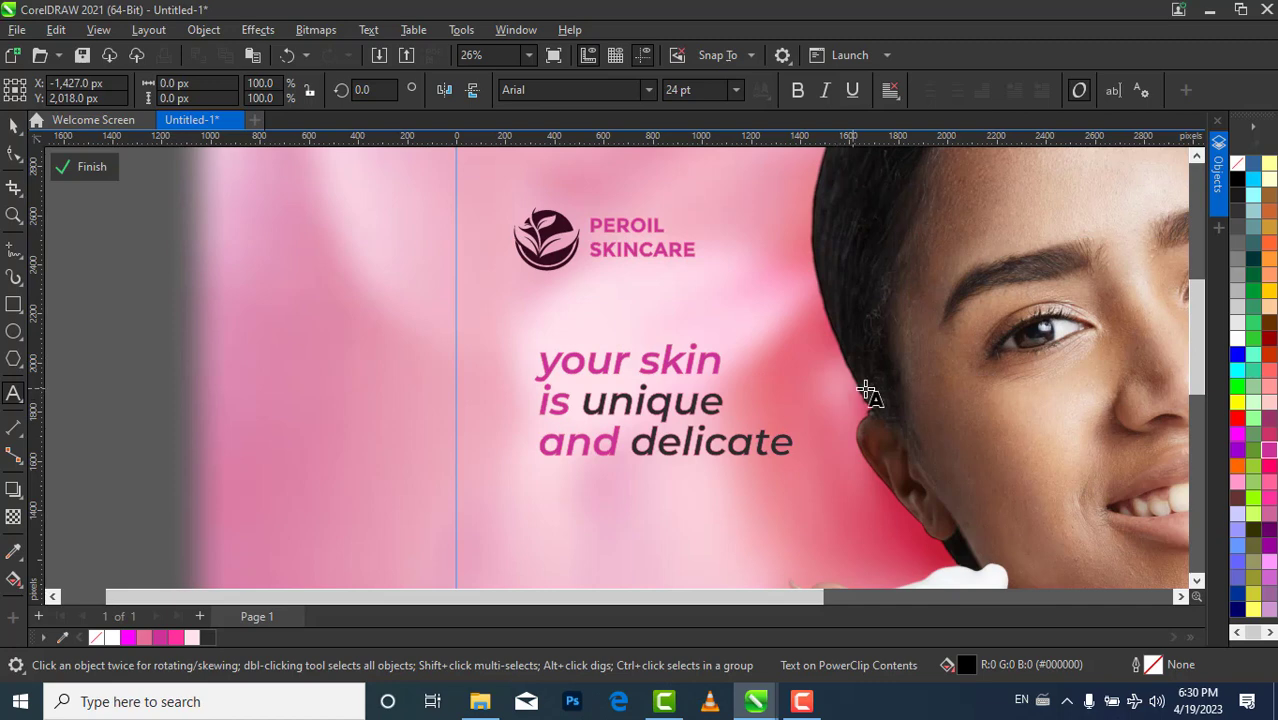
Recolor the leaf logo with Replace Colors, setting the new color to #91244E
click(14, 125)
click(549, 245)
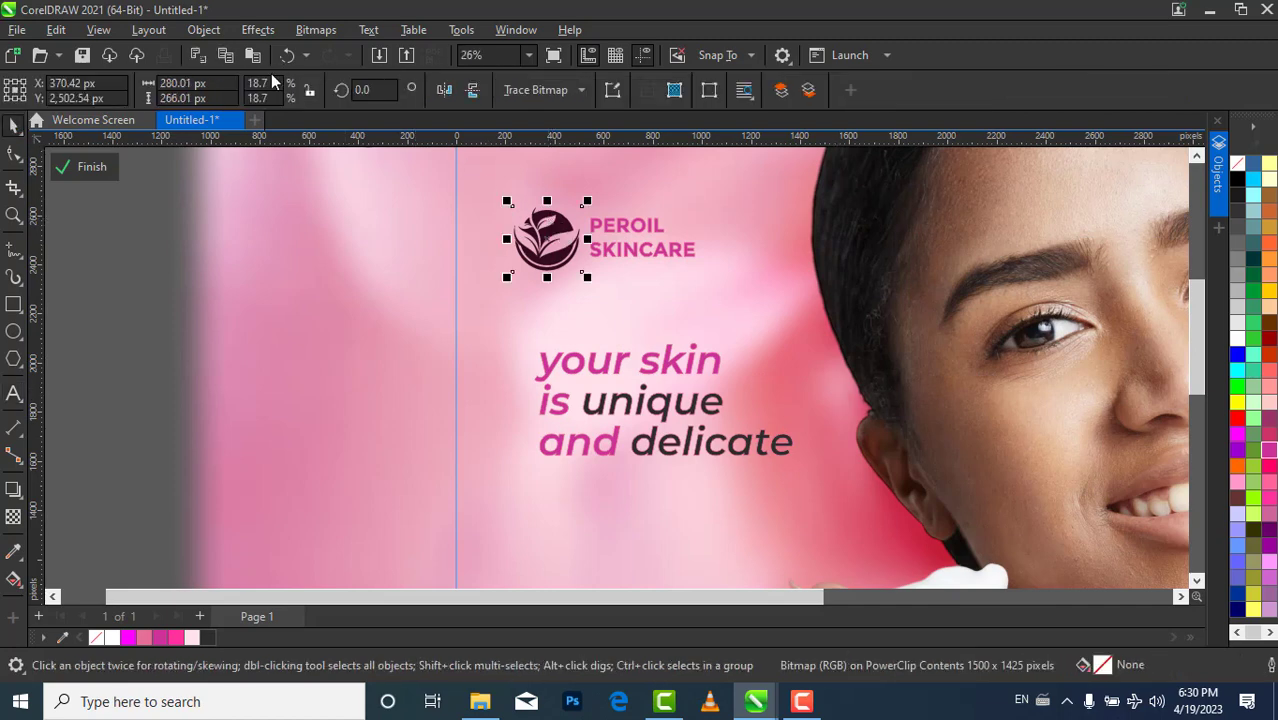
click(258, 30)
mouse_move(300, 101)
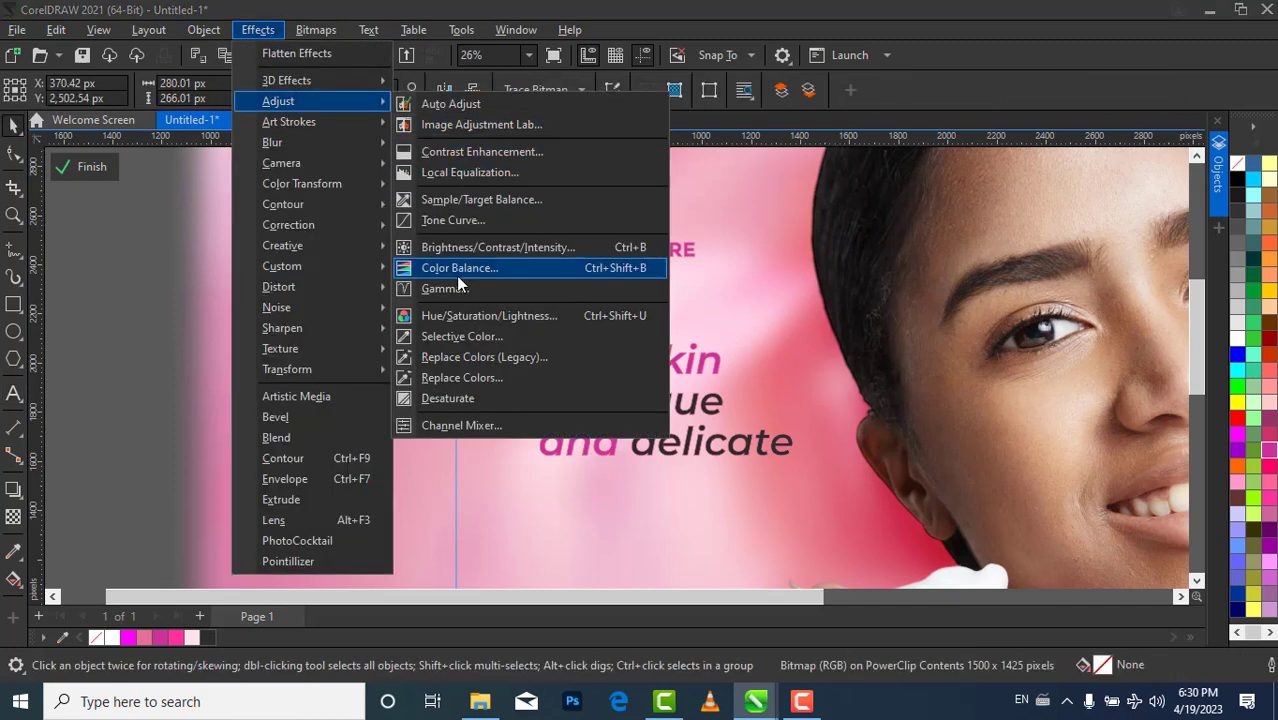
click(476, 378)
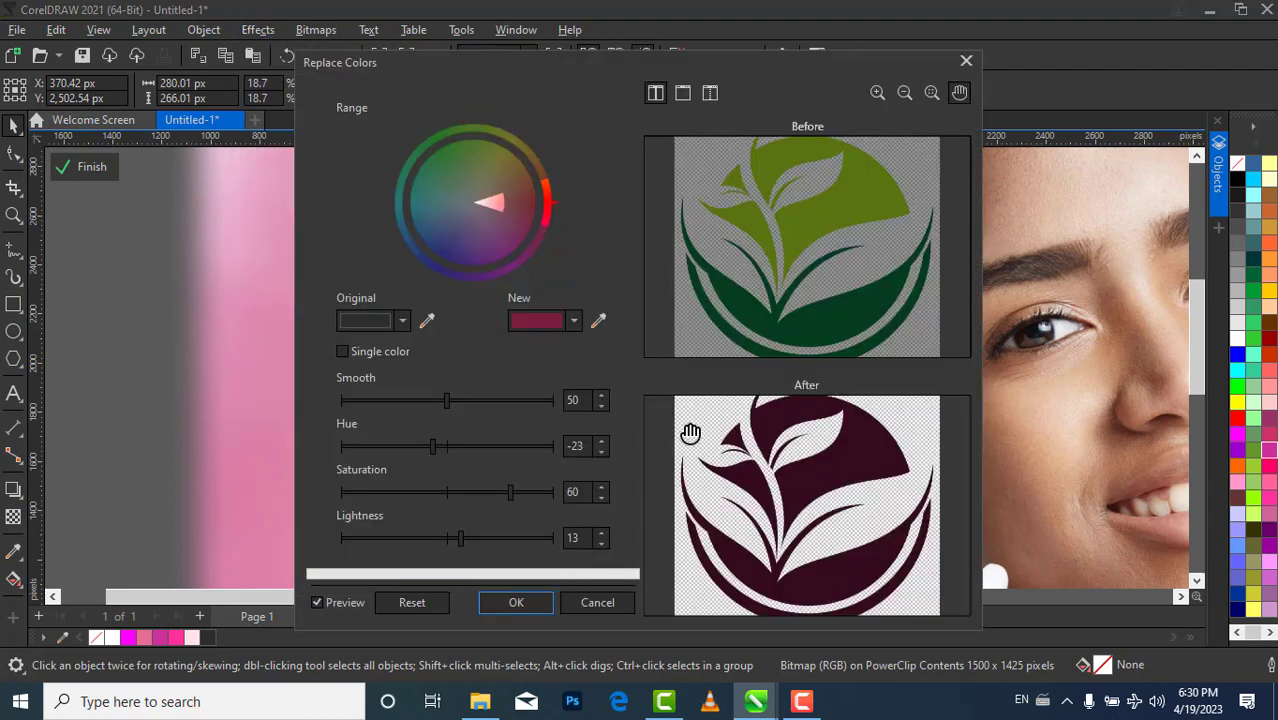
click(541, 321)
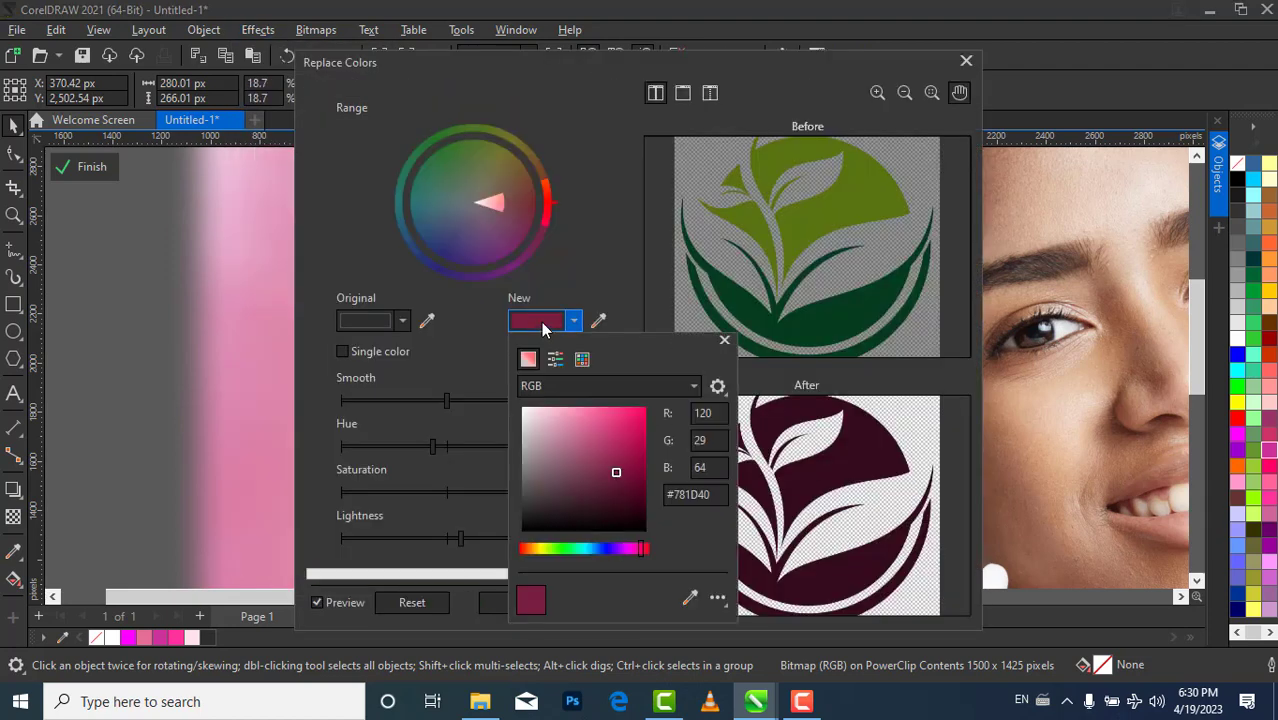
click(615, 462)
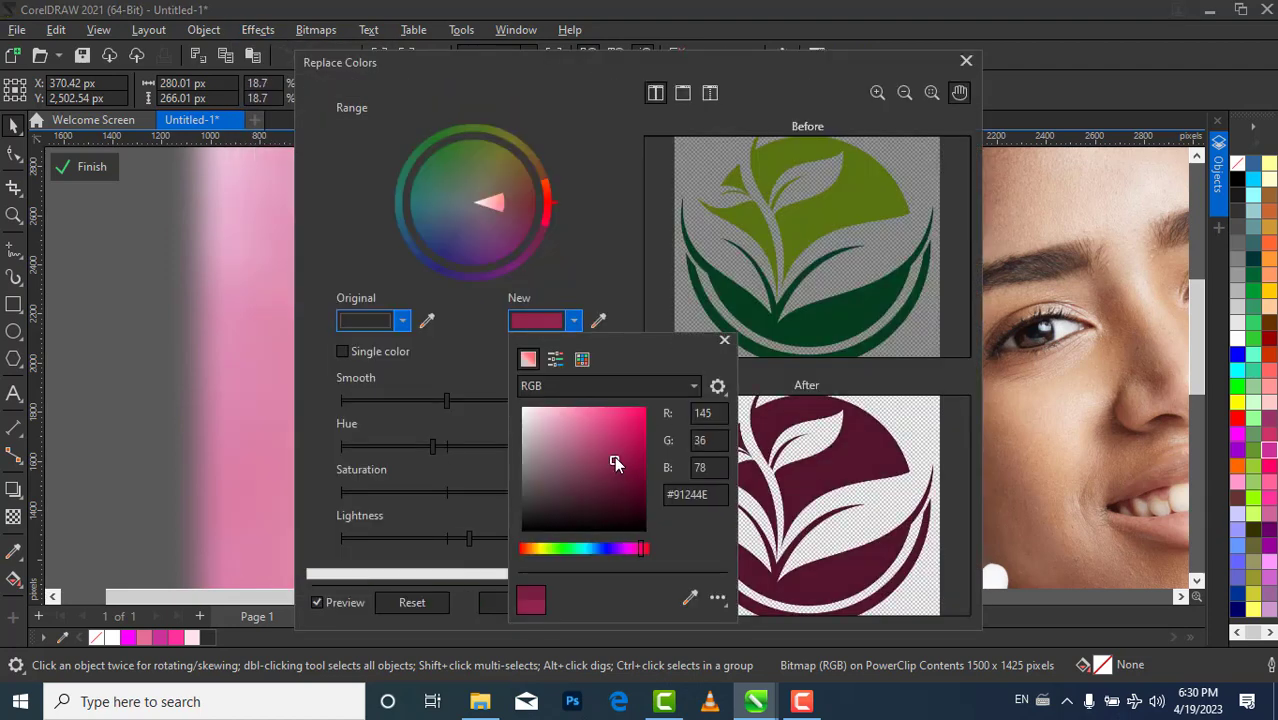
click(623, 141)
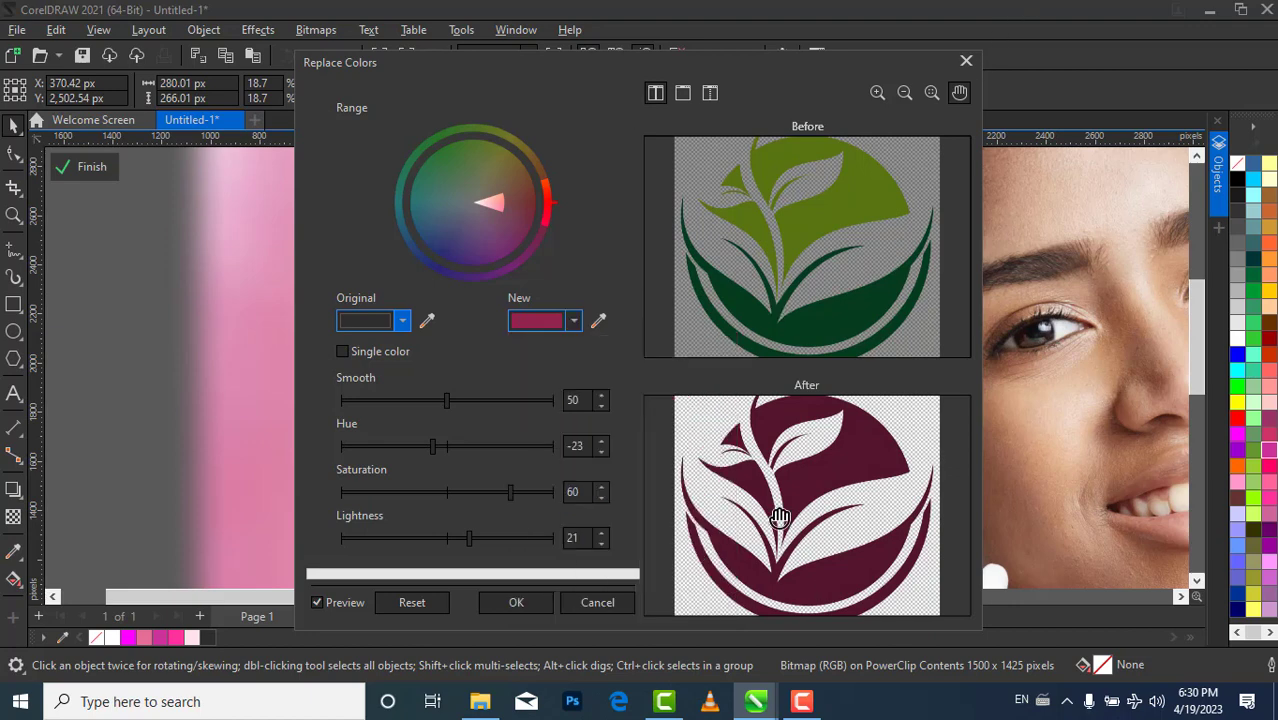
click(528, 604)
Resample the uniform fill color of the word "unique" in the tagline with the eyedropper and apply it
double_click(647, 415)
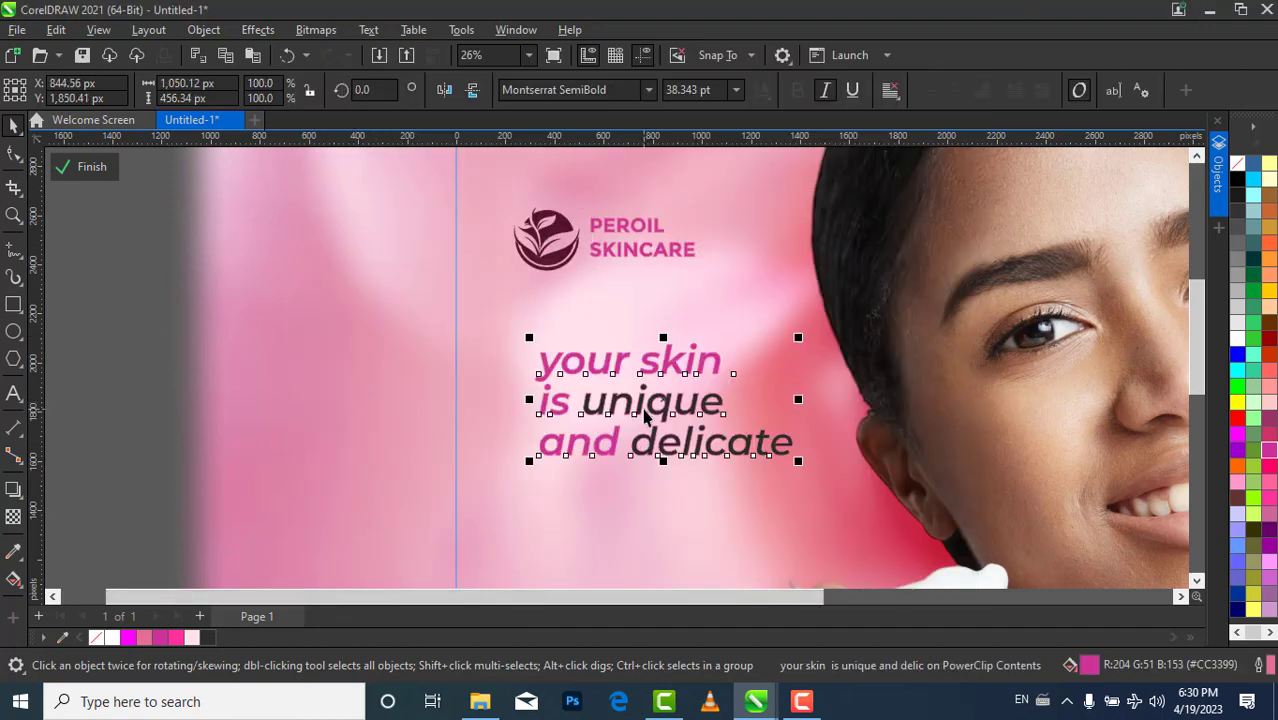
drag(720, 405, 588, 418)
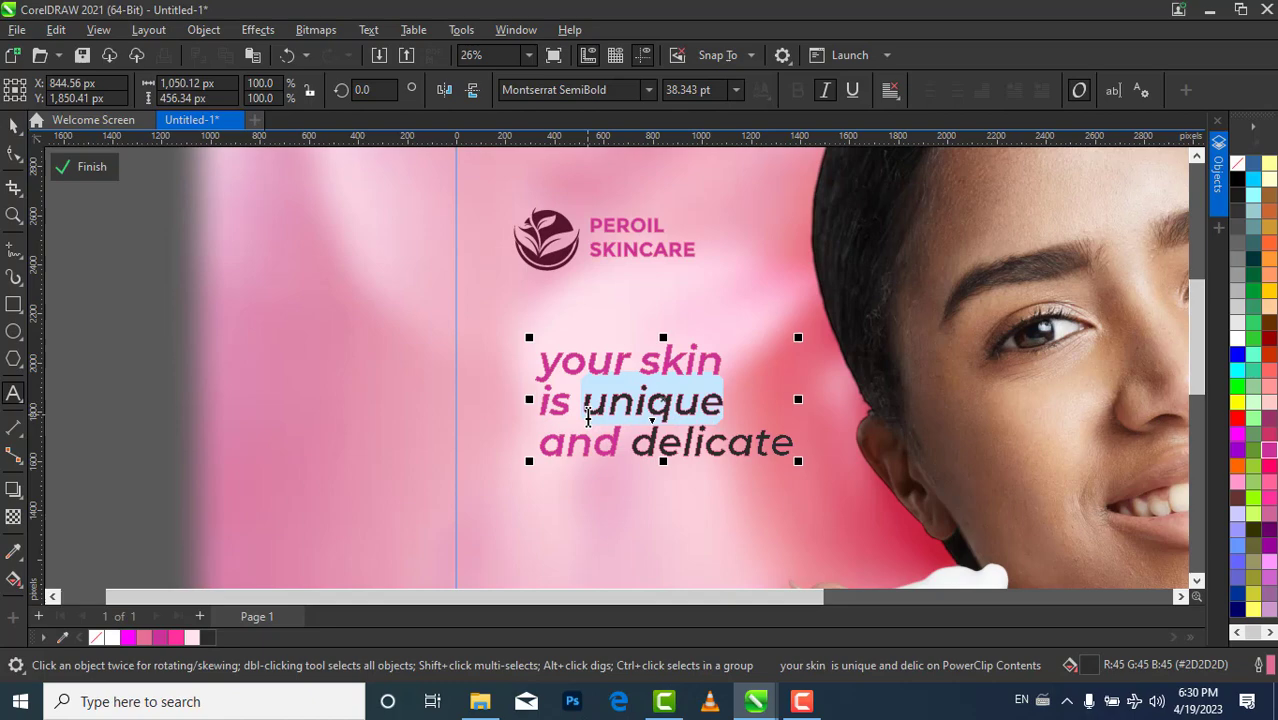
double_click(1090, 668)
drag(721, 78, 998, 72)
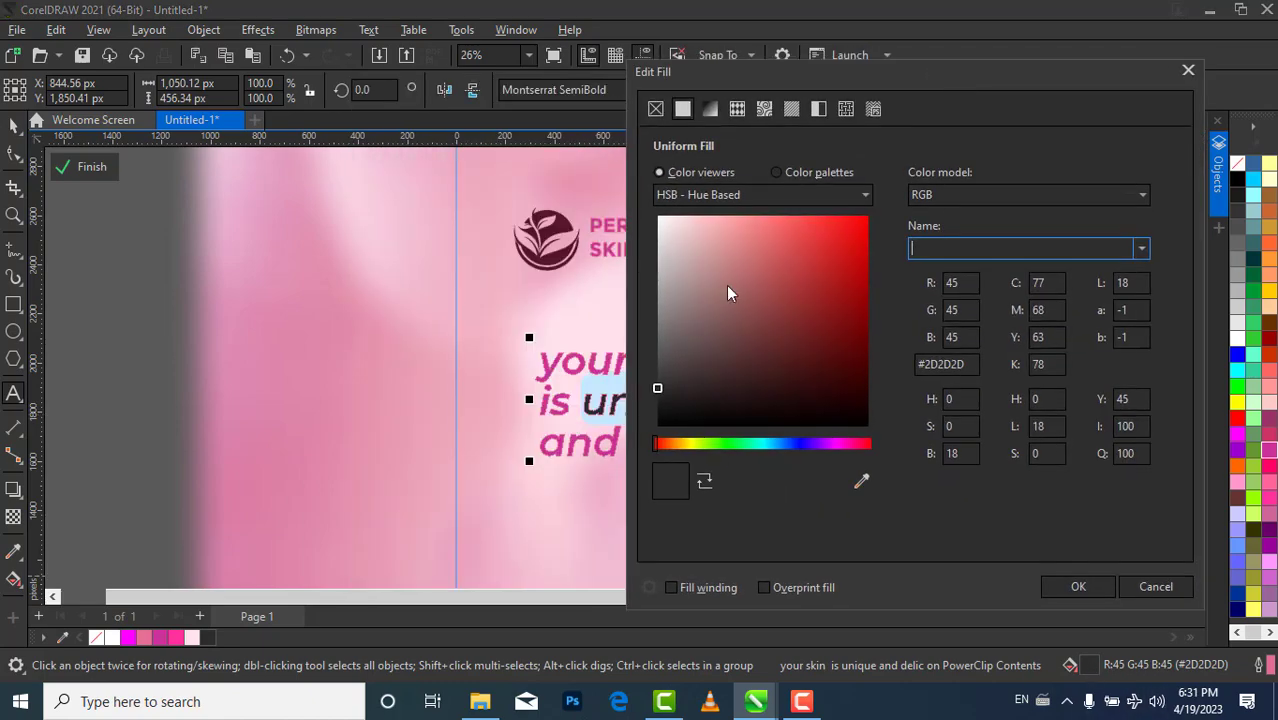
click(584, 487)
click(1088, 585)
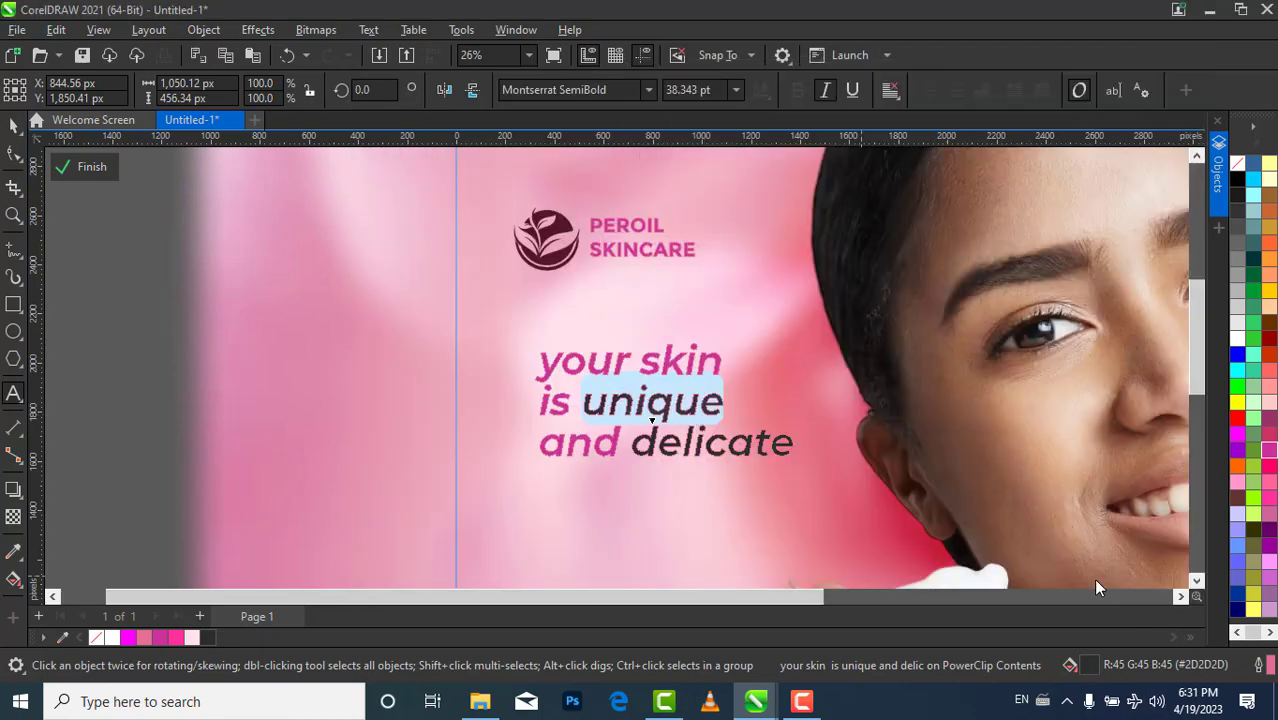
Fill the word "delicate" in the tagline with #A25A5A and return to the Pick tool
drag(790, 449, 630, 450)
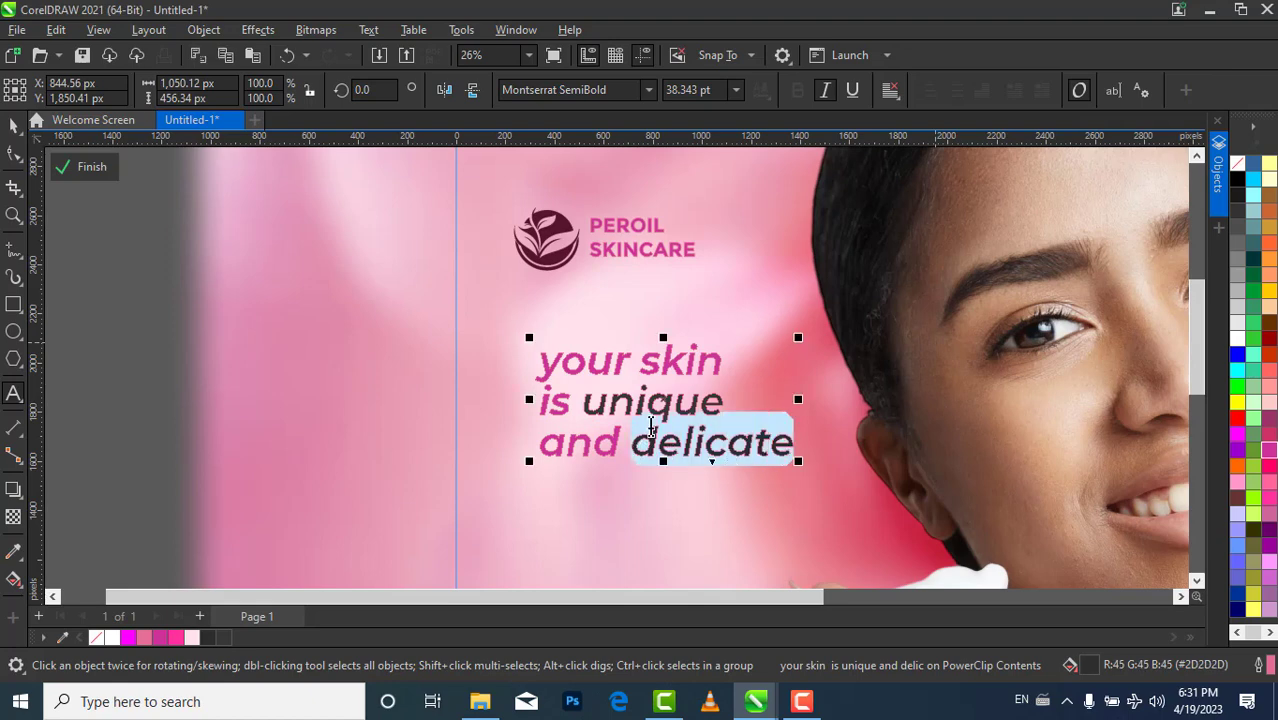
double_click(1092, 668)
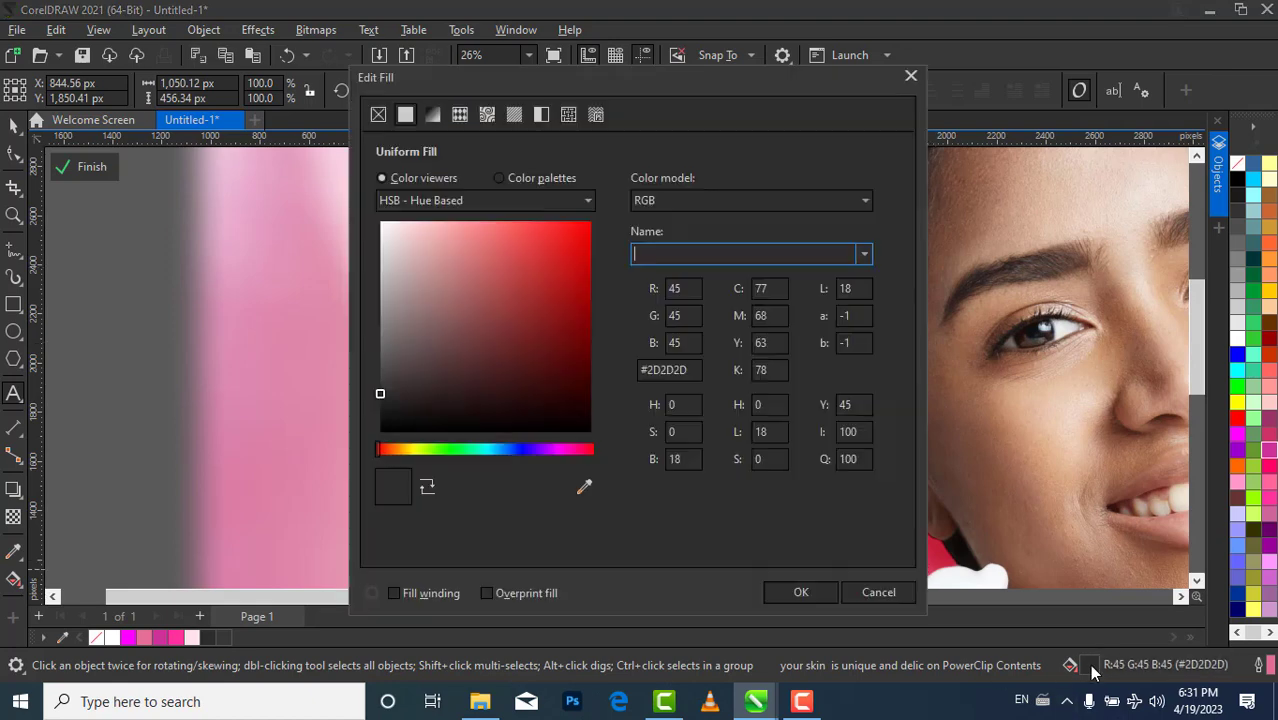
drag(700, 78, 957, 57)
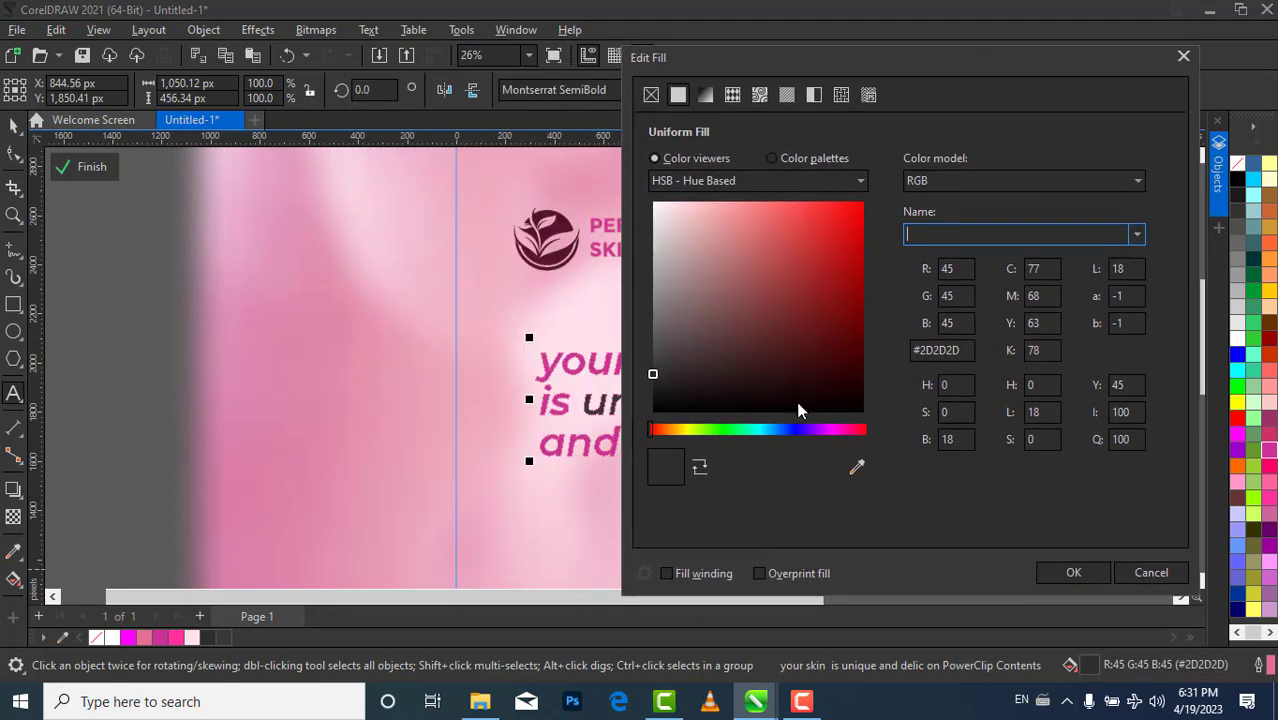
click(855, 465)
click(545, 224)
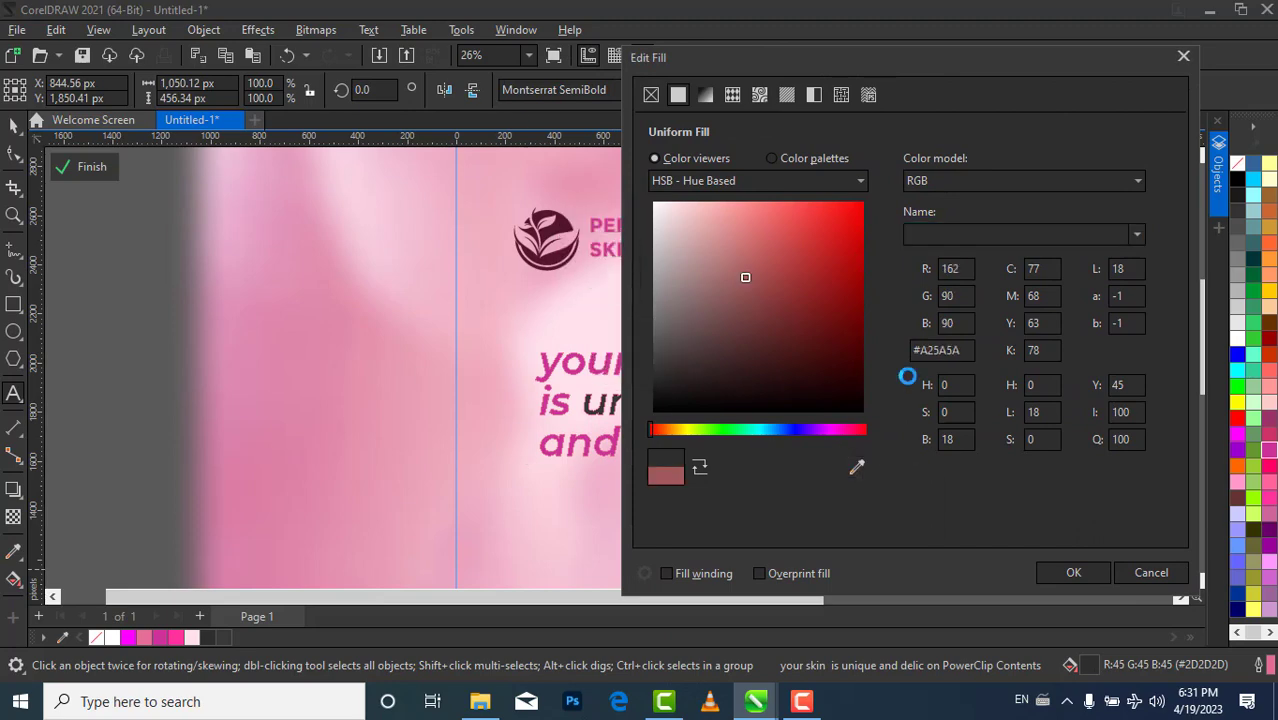
click(1073, 573)
key(ctrl+space)
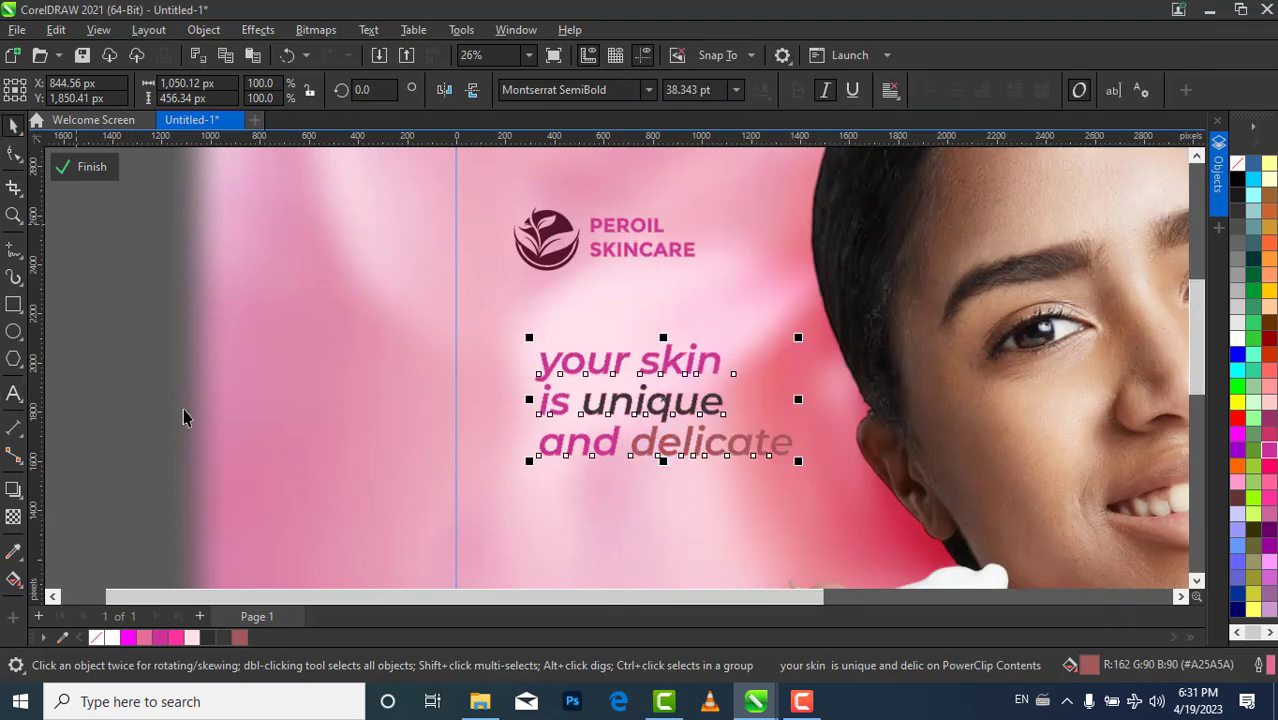
Fill the word "delicate" in the tagline with #55152E, sampled from the leaf logo
double_click(793, 450)
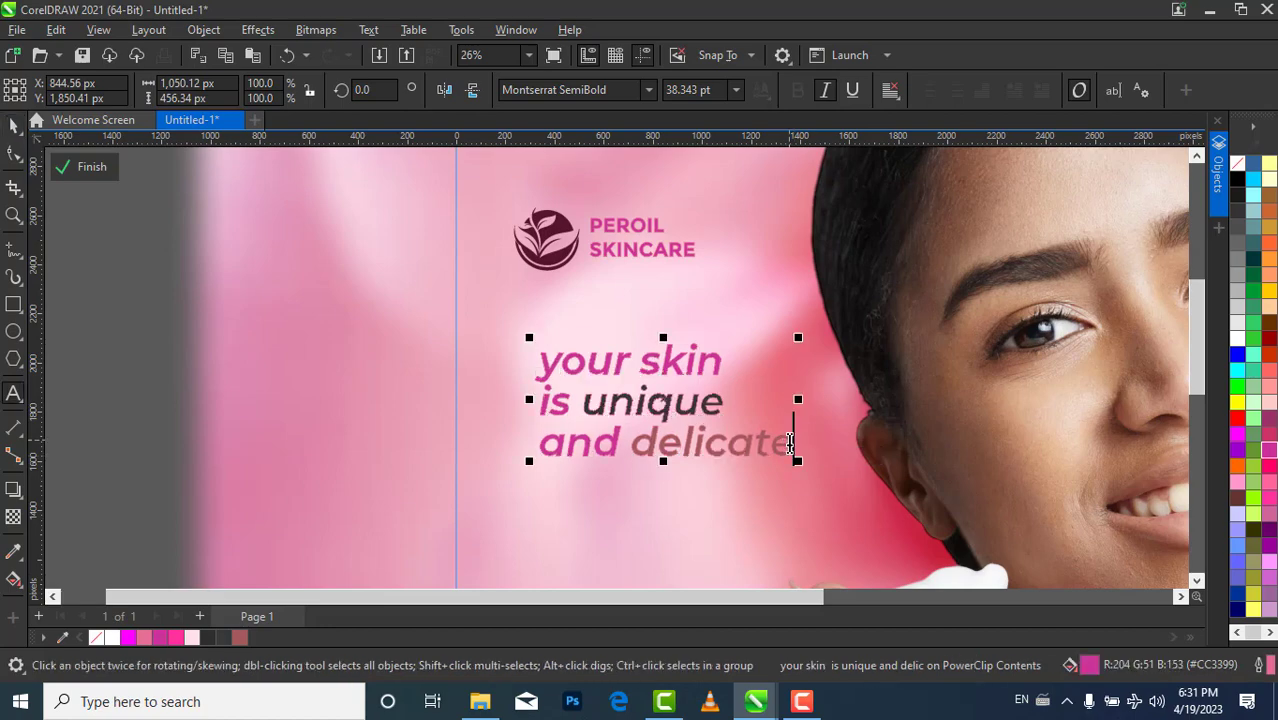
drag(796, 445, 633, 456)
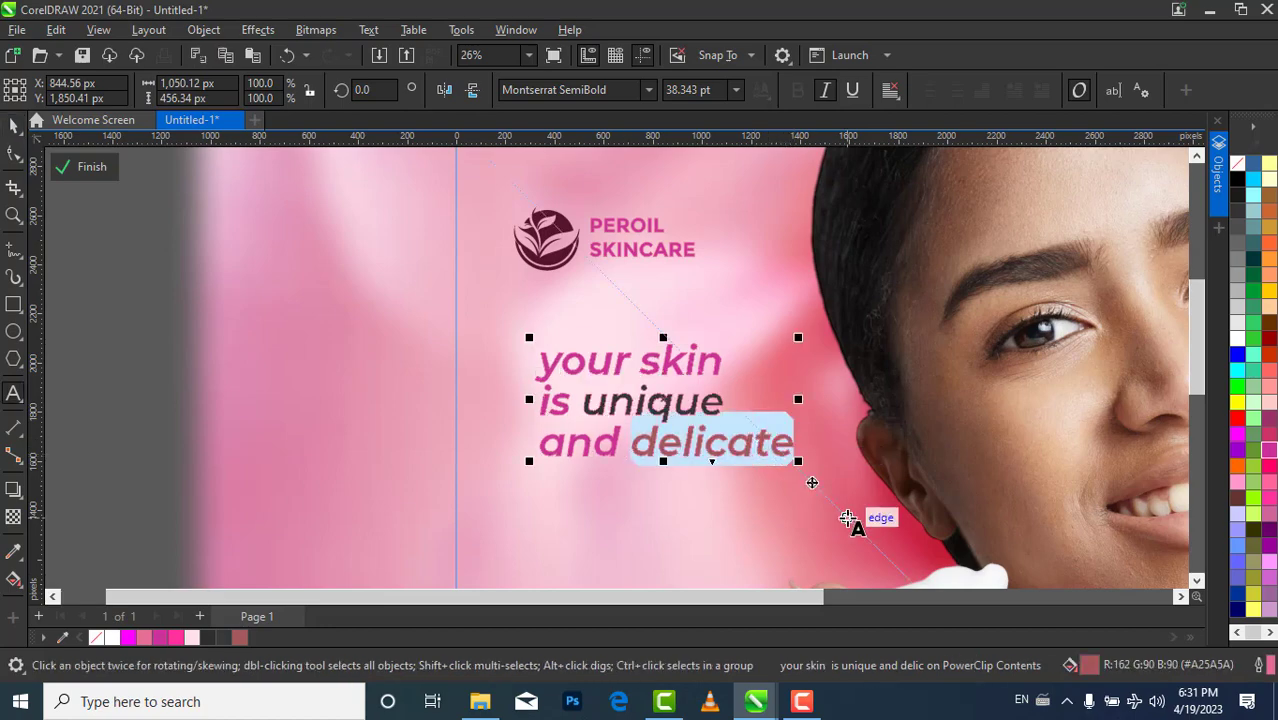
double_click(1089, 666)
drag(803, 89, 1231, 75)
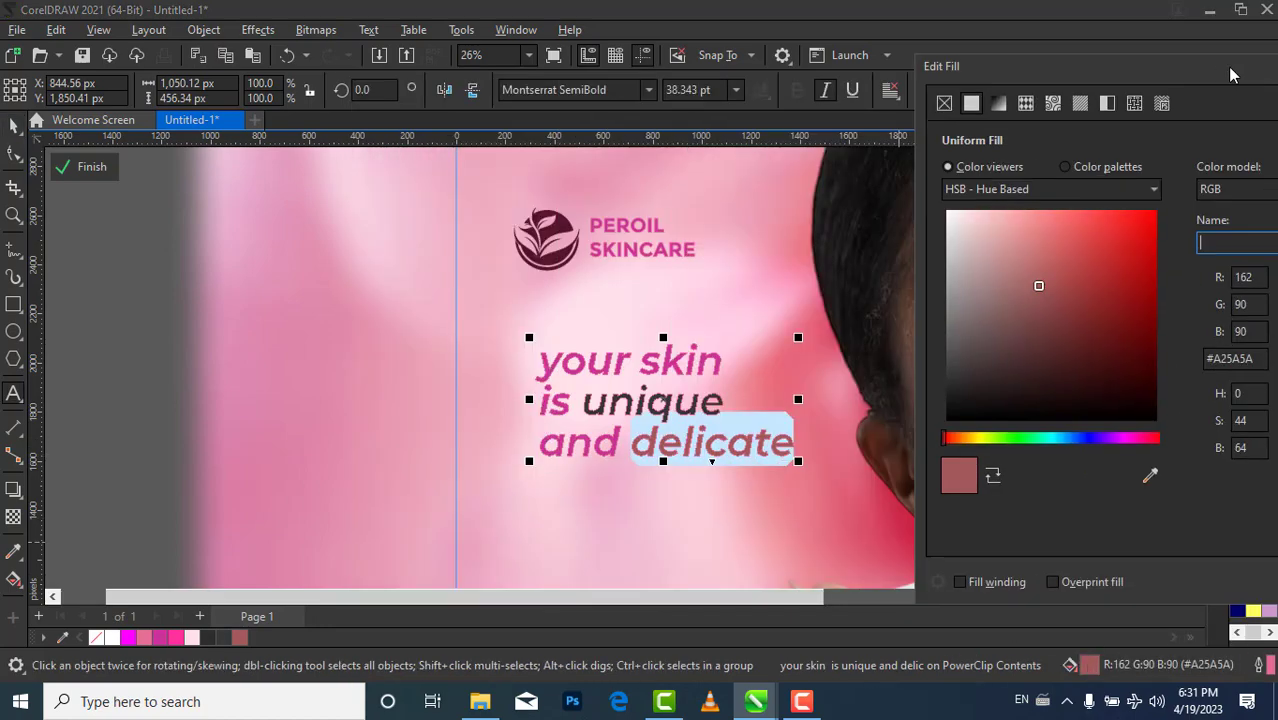
click(1149, 477)
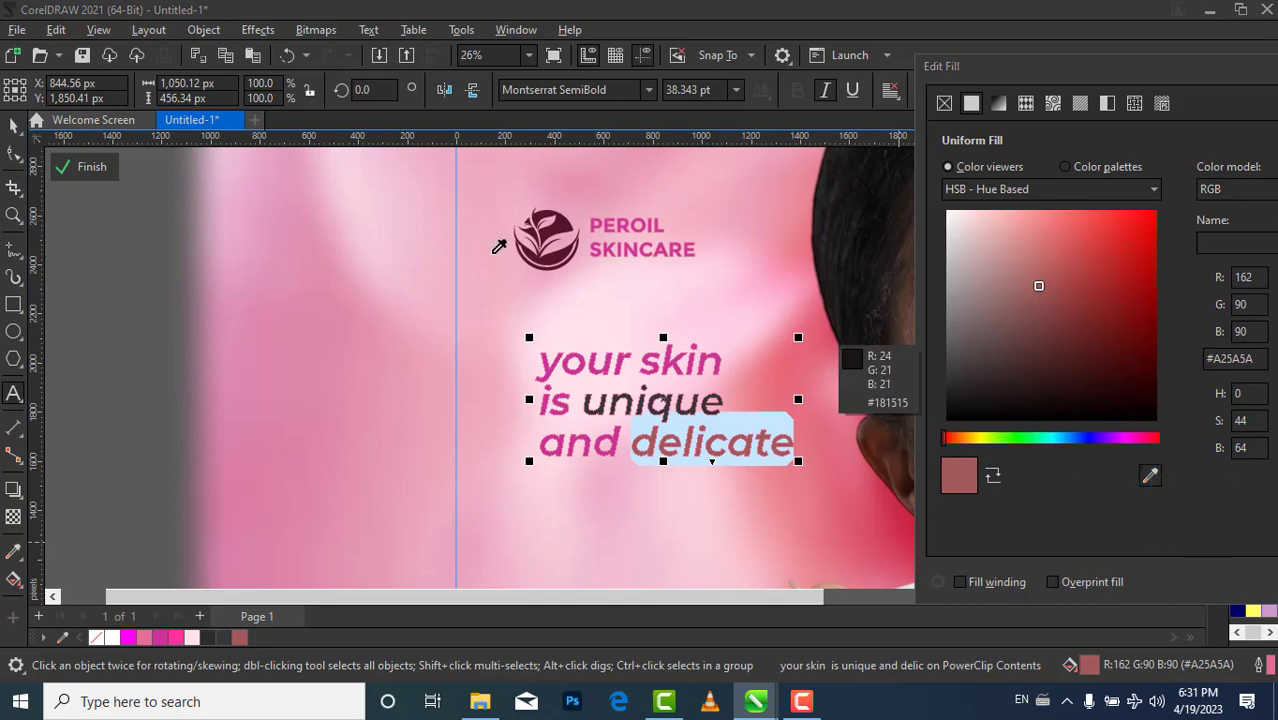
click(560, 223)
drag(1104, 68, 626, 60)
click(891, 581)
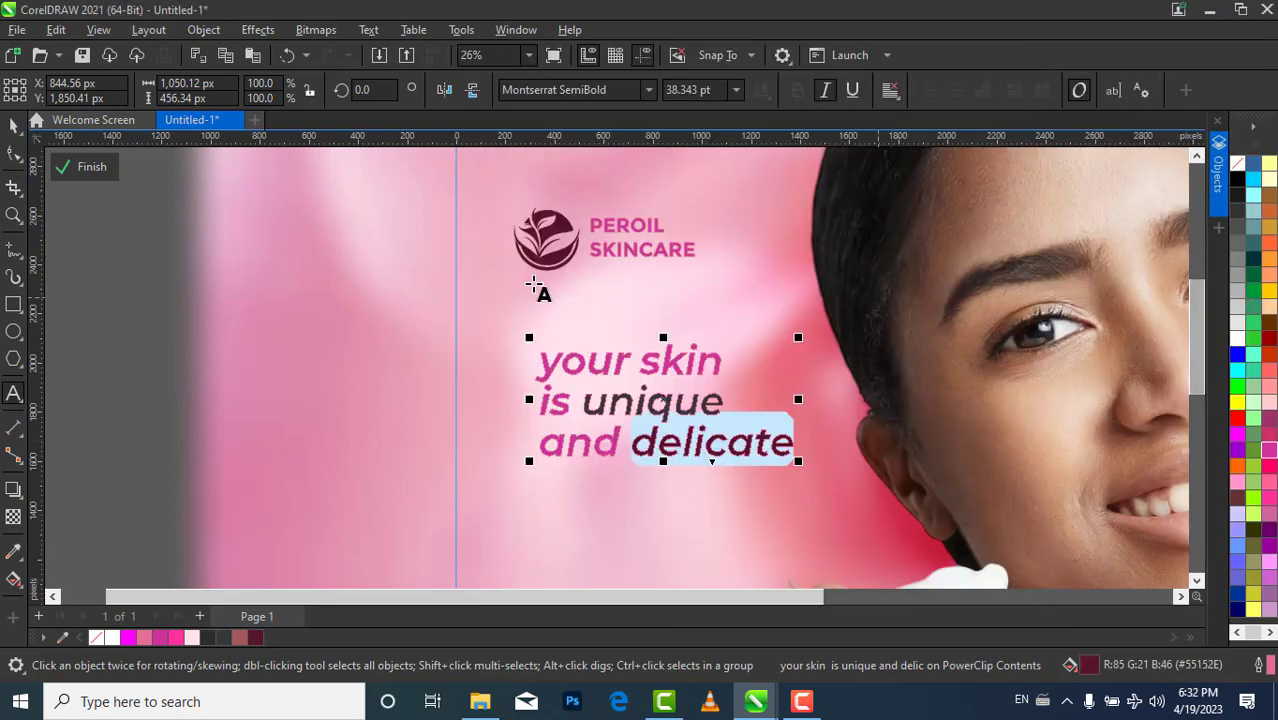
click(14, 124)
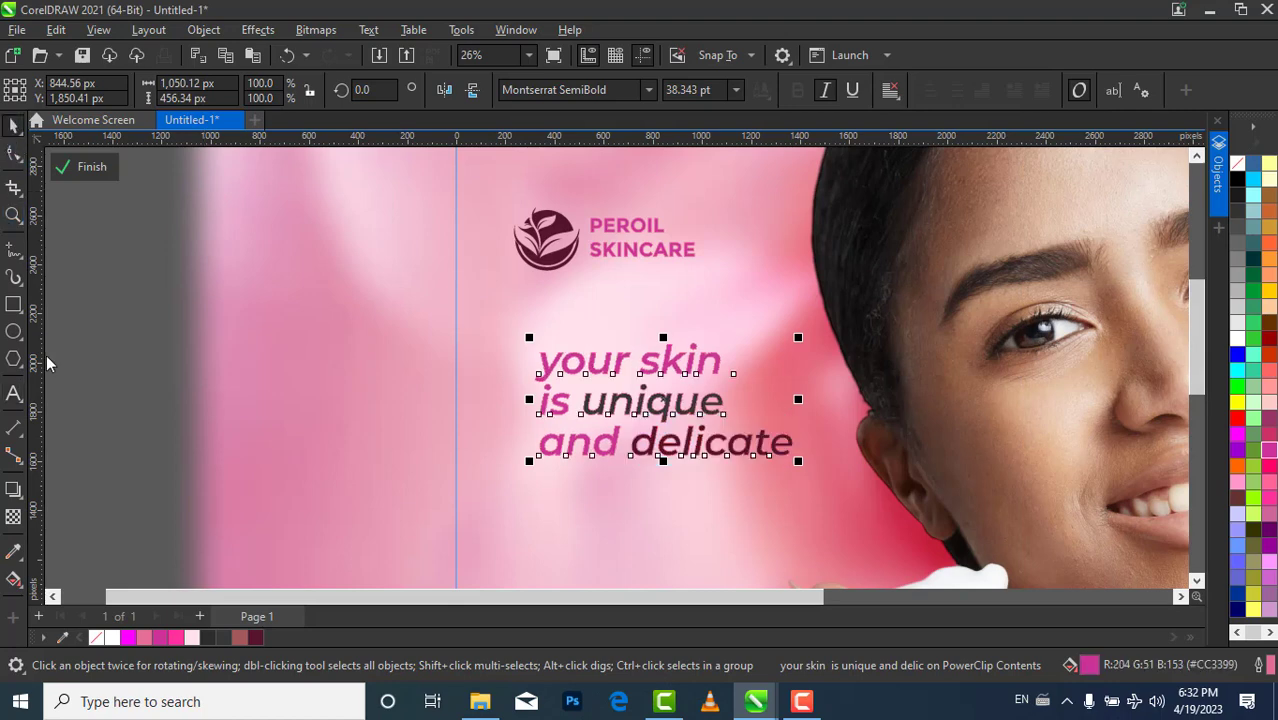
Fill the word "unique" in the tagline with the logo's dark maroon #55152E and finish editing the text
double_click(723, 410)
drag(723, 410, 587, 415)
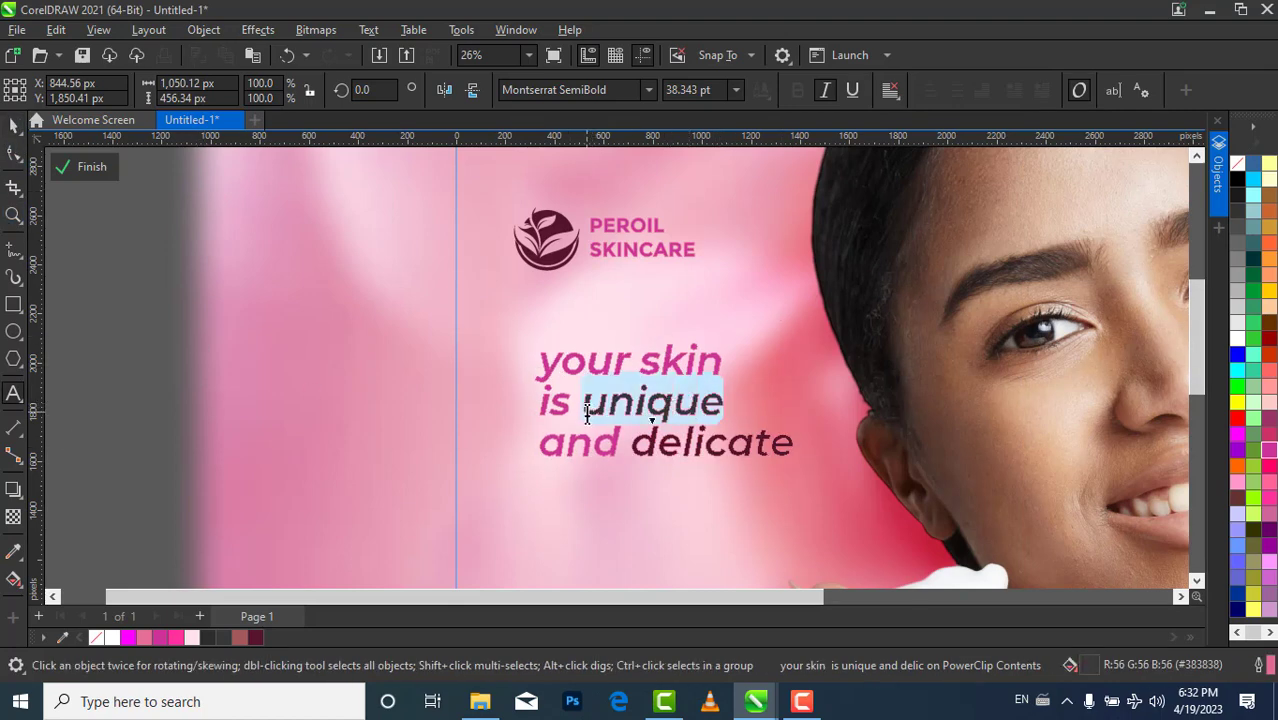
double_click(1093, 668)
drag(676, 78, 1022, 117)
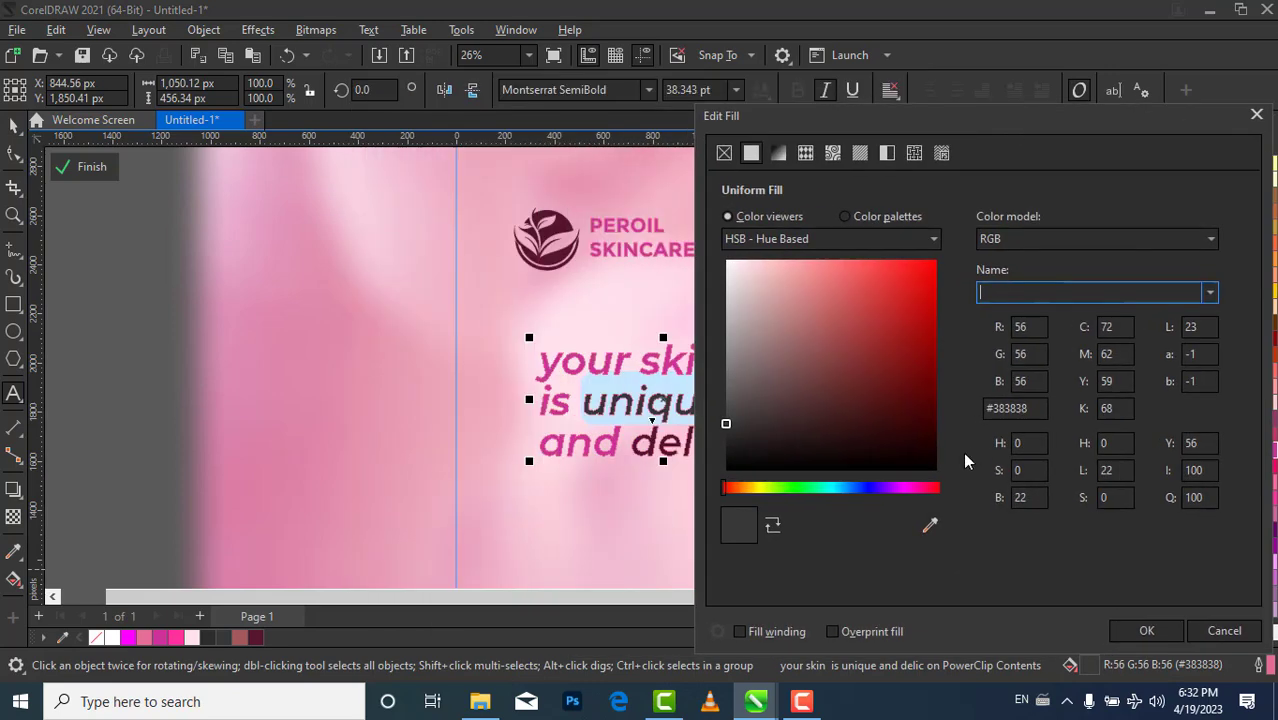
click(930, 525)
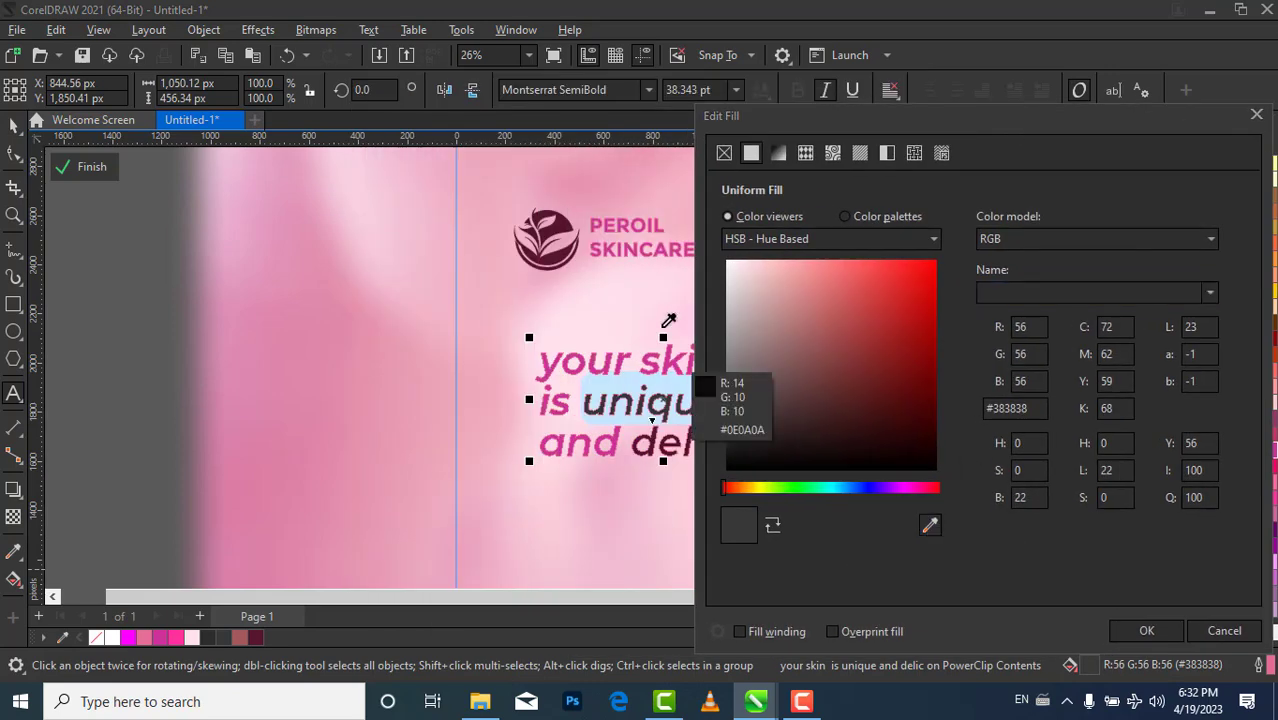
click(566, 216)
click(1127, 634)
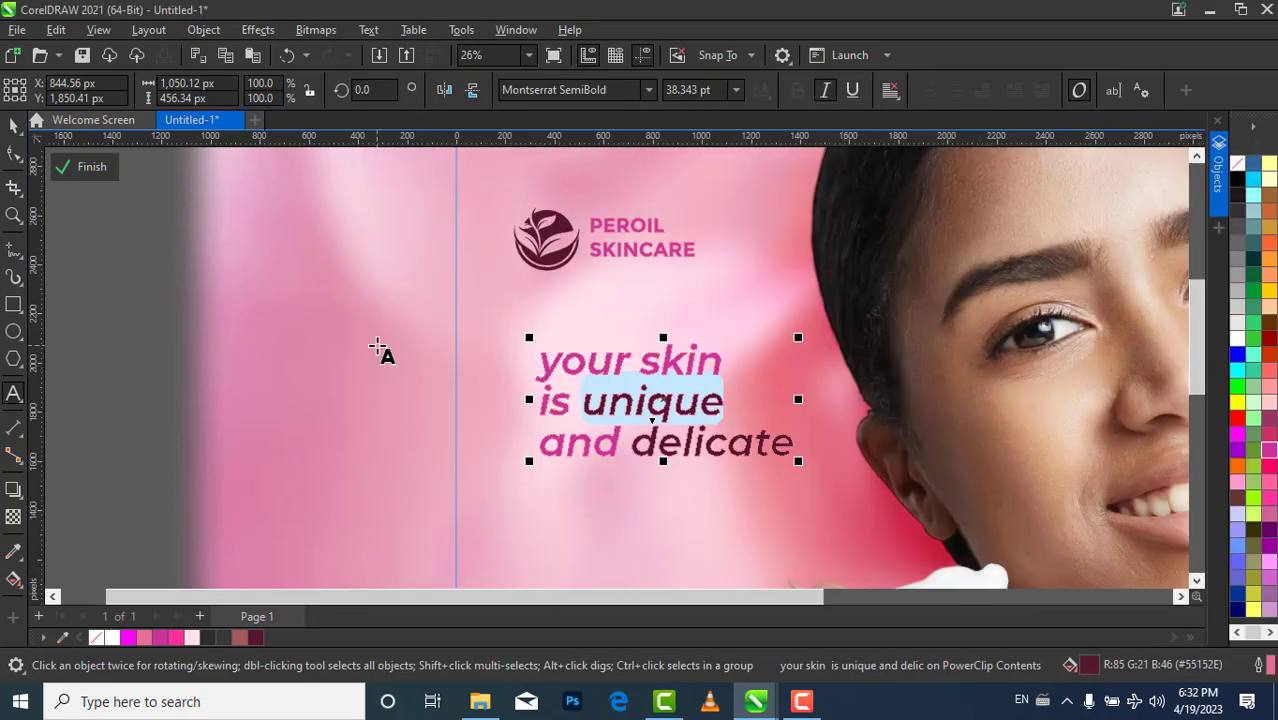
click(13, 125)
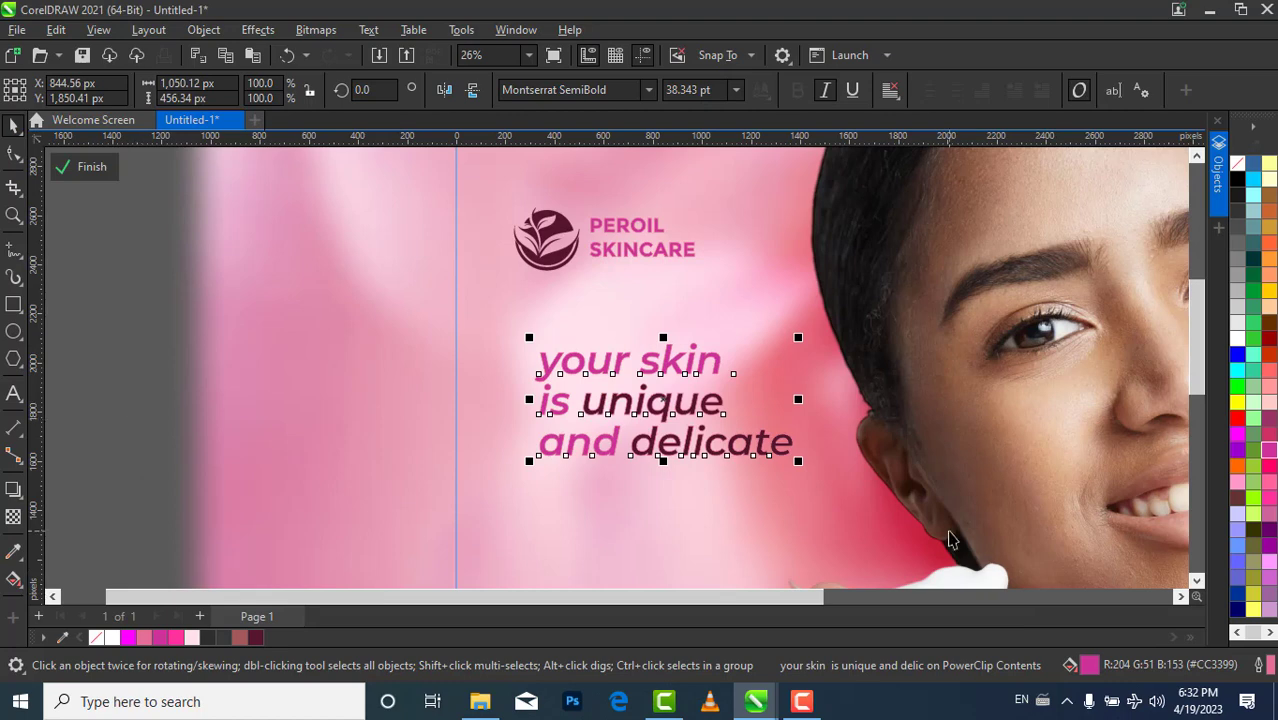
Duplicate the PEROIL SKINCARE text, place the copy just below the tagline and deselect it
scroll(950, 540, down, 2)
drag(1197, 379, 1204, 466)
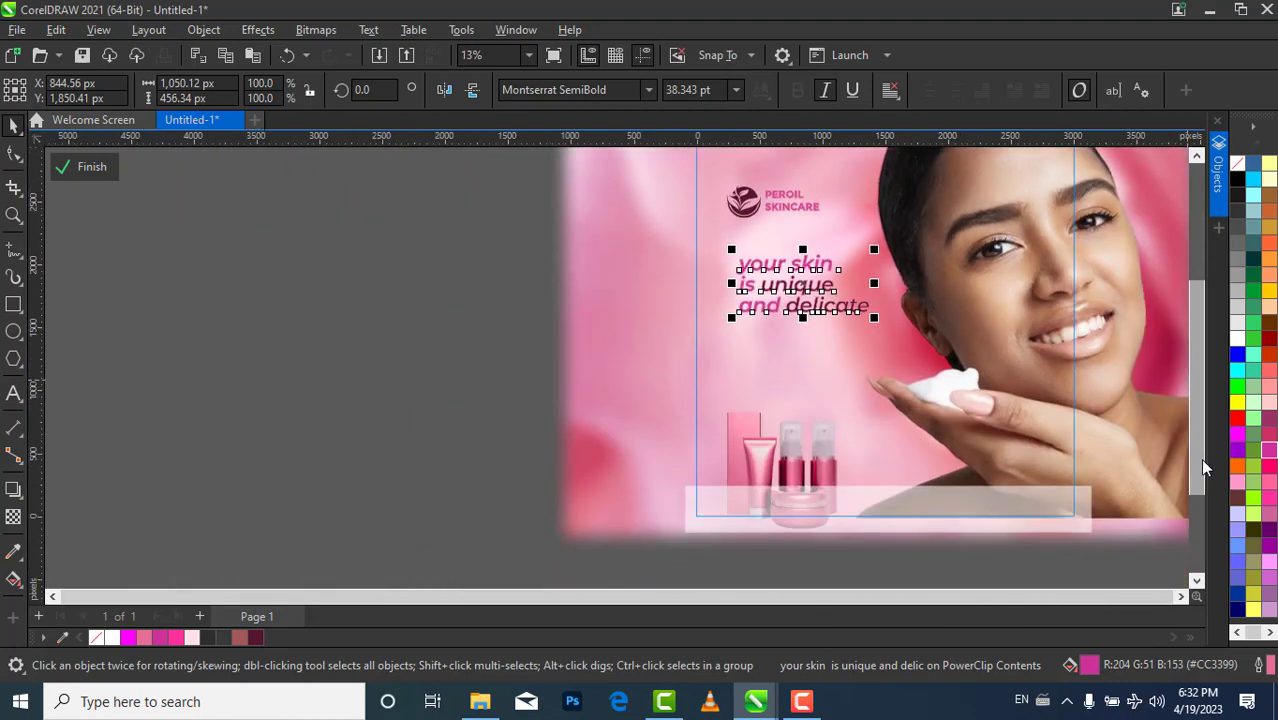
click(795, 212)
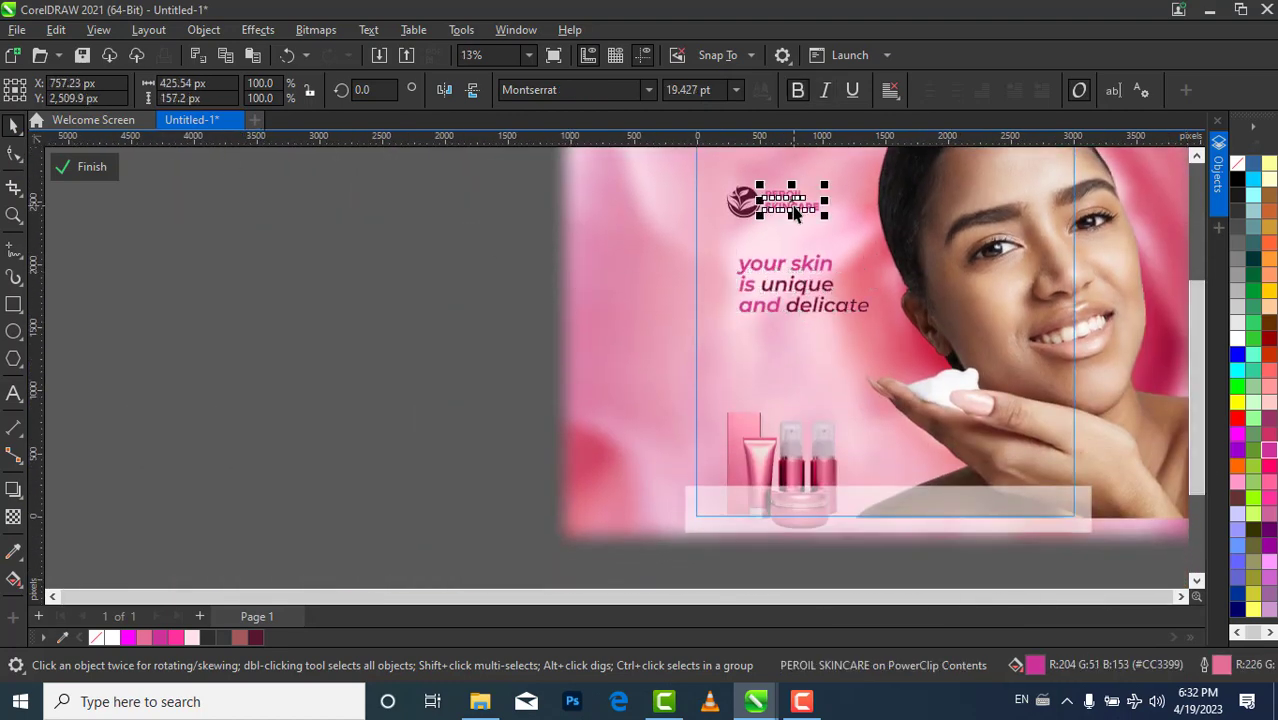
key(ctrl+j)
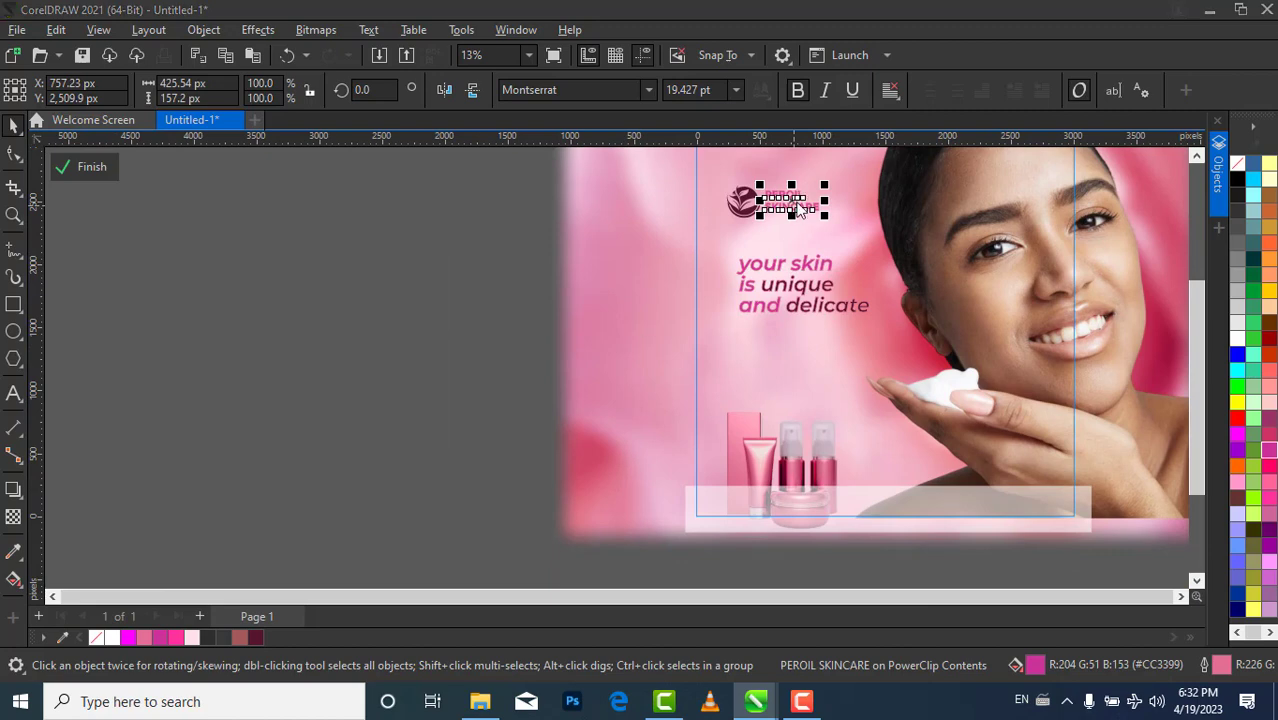
click(1007, 37)
key(ctrl+d)
drag(790, 203, 773, 360)
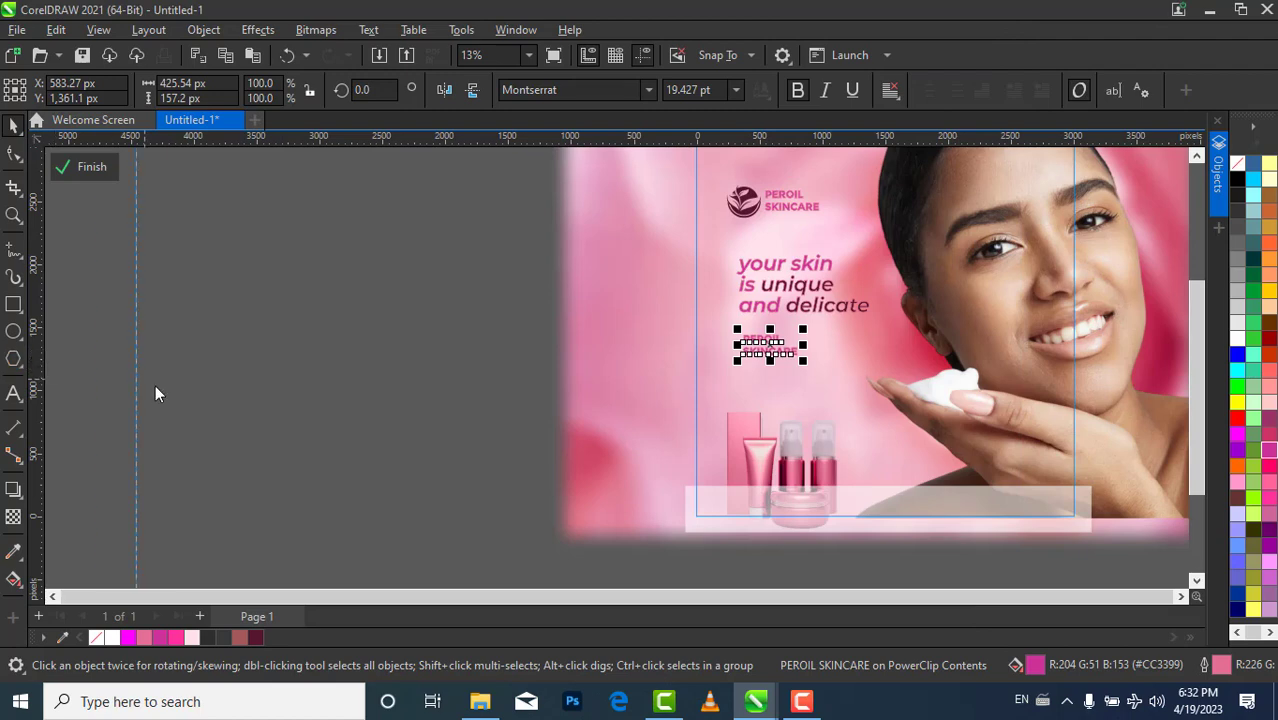
key(Escape)
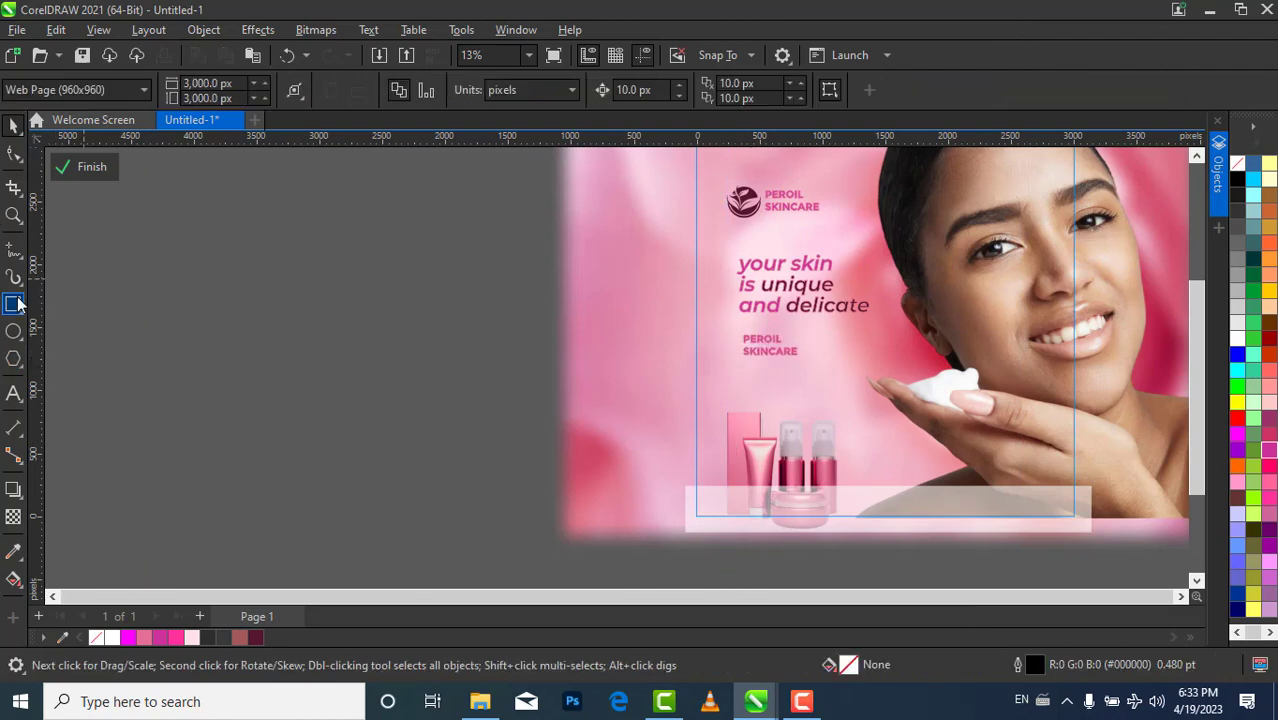
Draw a tall guide rectangle about 421 x 2228 px across the page's left edge, ending at the cosmetics' left side
right_click(14, 316)
click(20, 304)
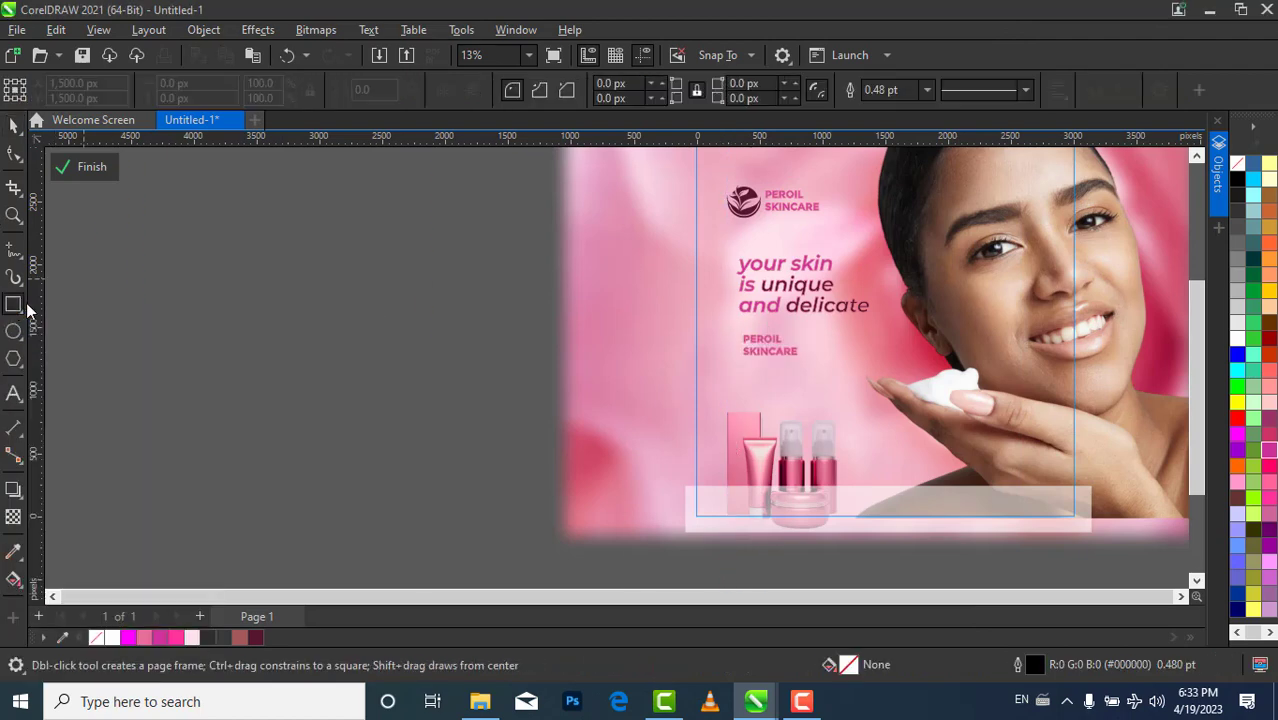
drag(726, 174, 667, 458)
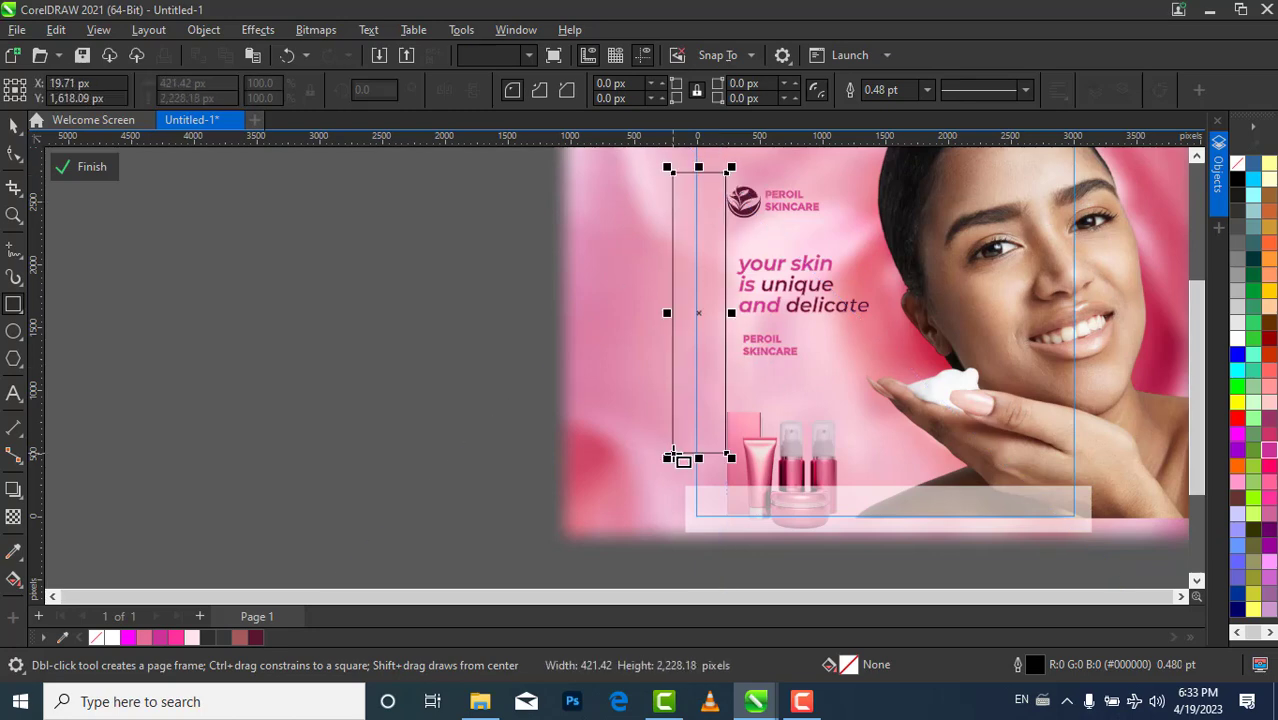
key(space)
Shift the tagline, leaf logo and brand name left to line up with the guide rectangle's right edge
click(866, 284)
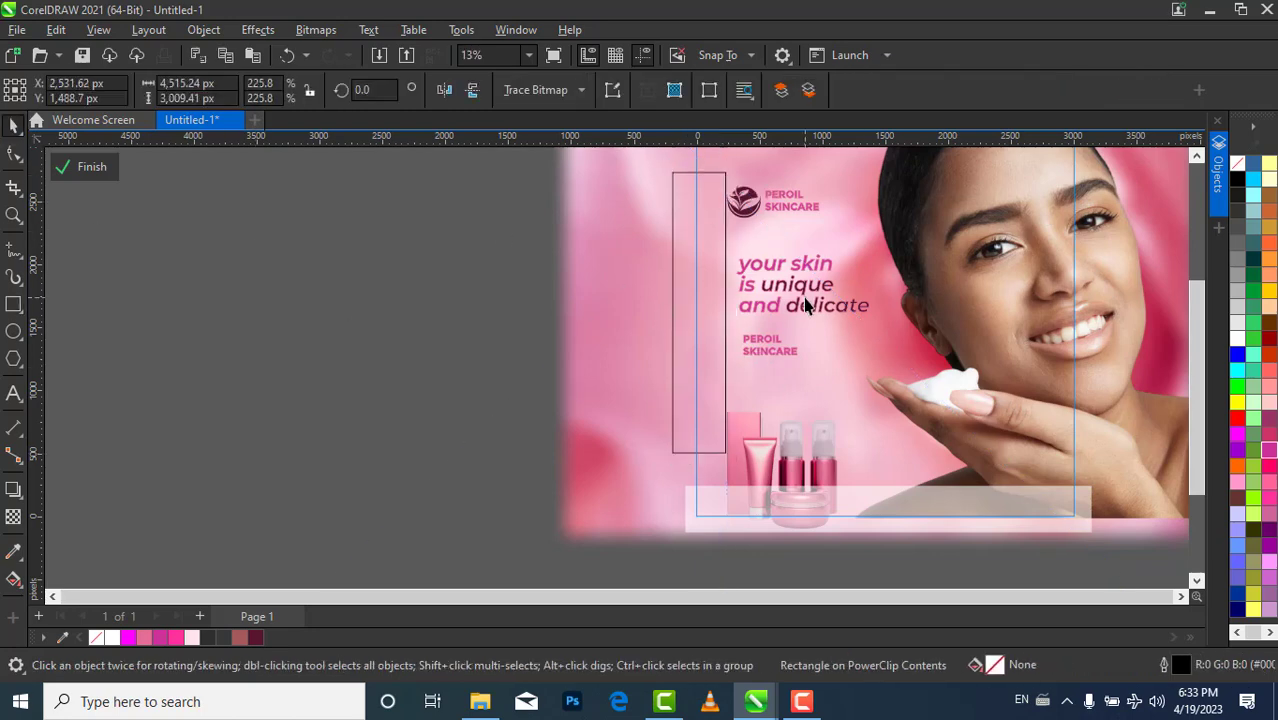
drag(802, 292, 788, 284)
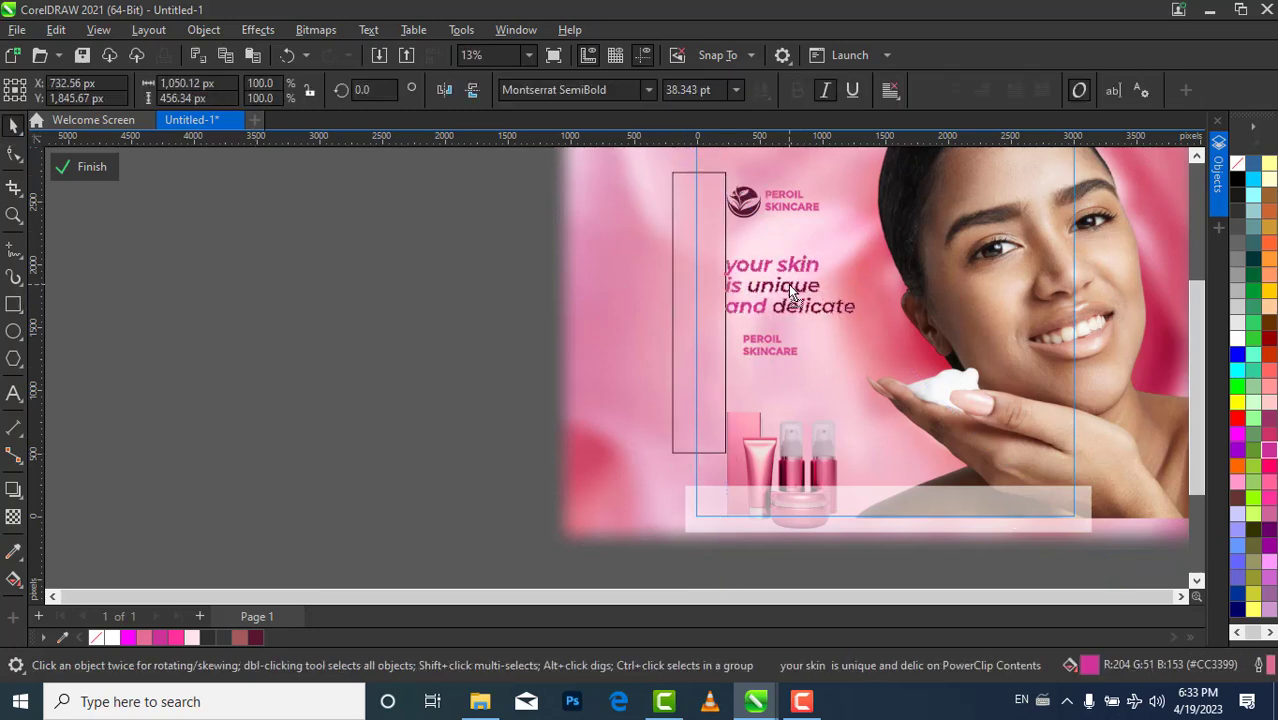
click(499, 271)
click(736, 206)
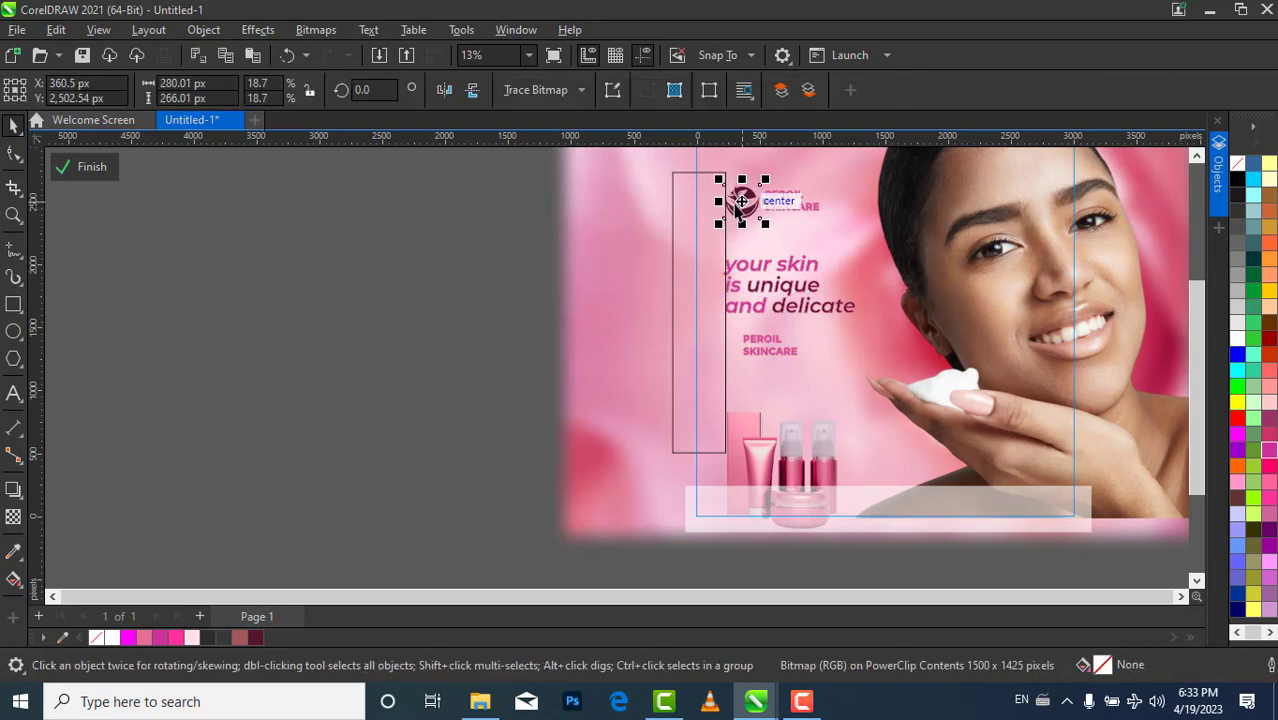
click(805, 203)
click(320, 280)
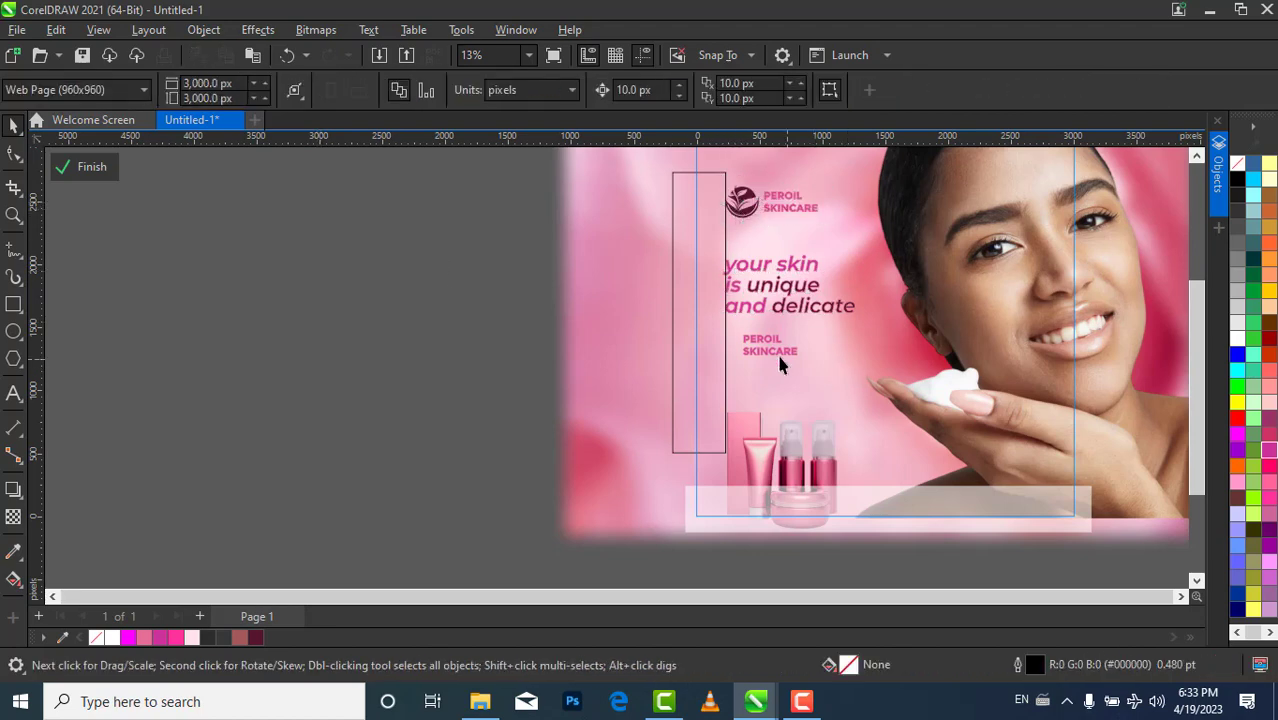
Replace the duplicated brand text below the tagline with "Body Lotion," in non-bold Montserrat
click(770, 345)
double_click(768, 346)
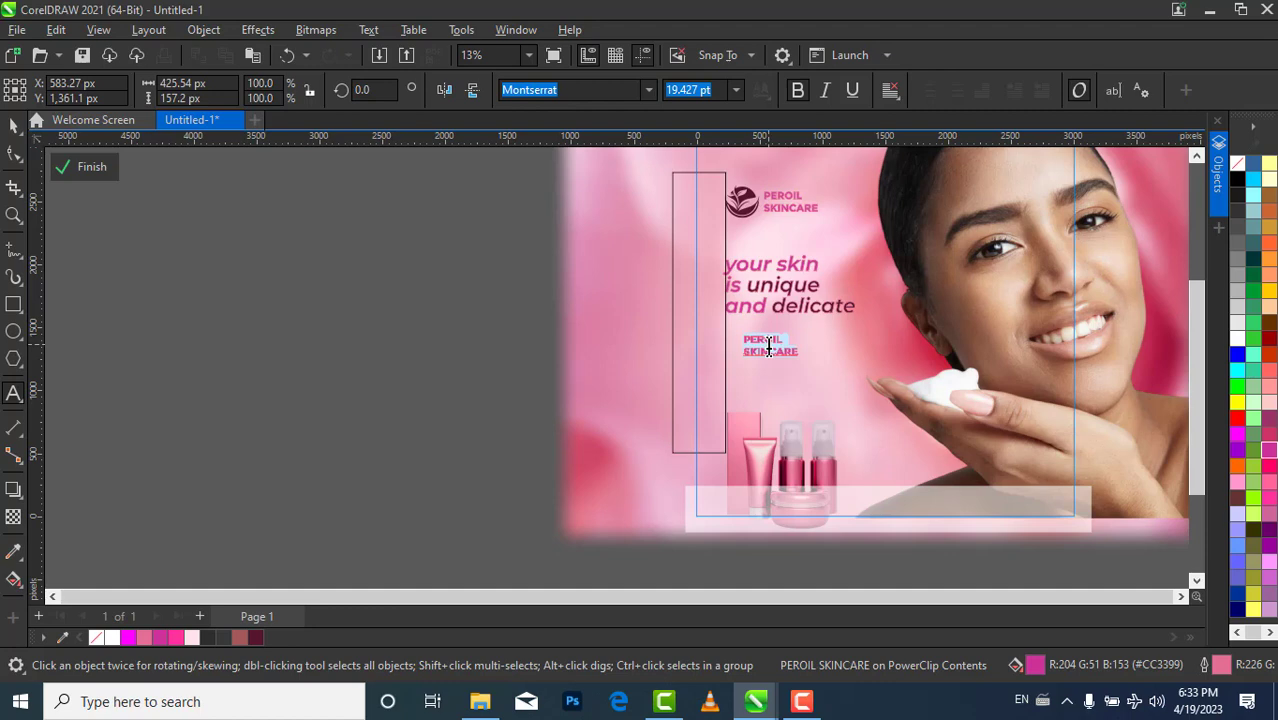
click(648, 89)
click(679, 175)
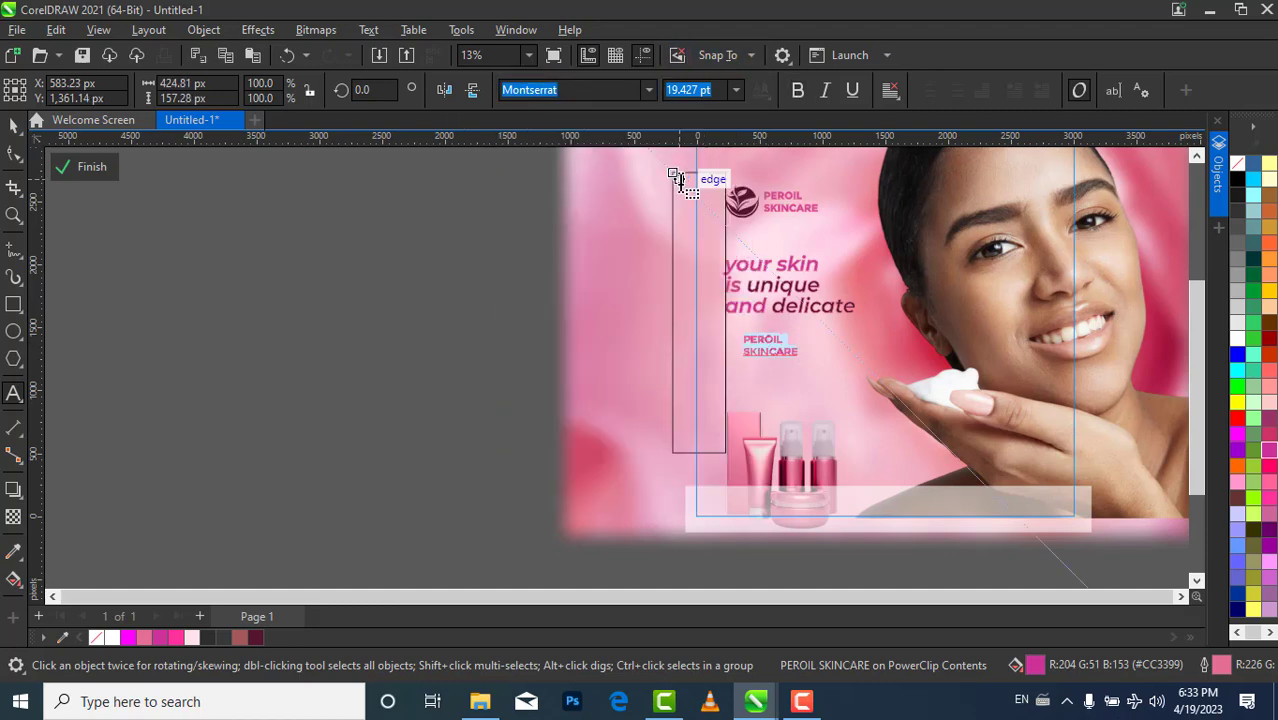
text(Bo)
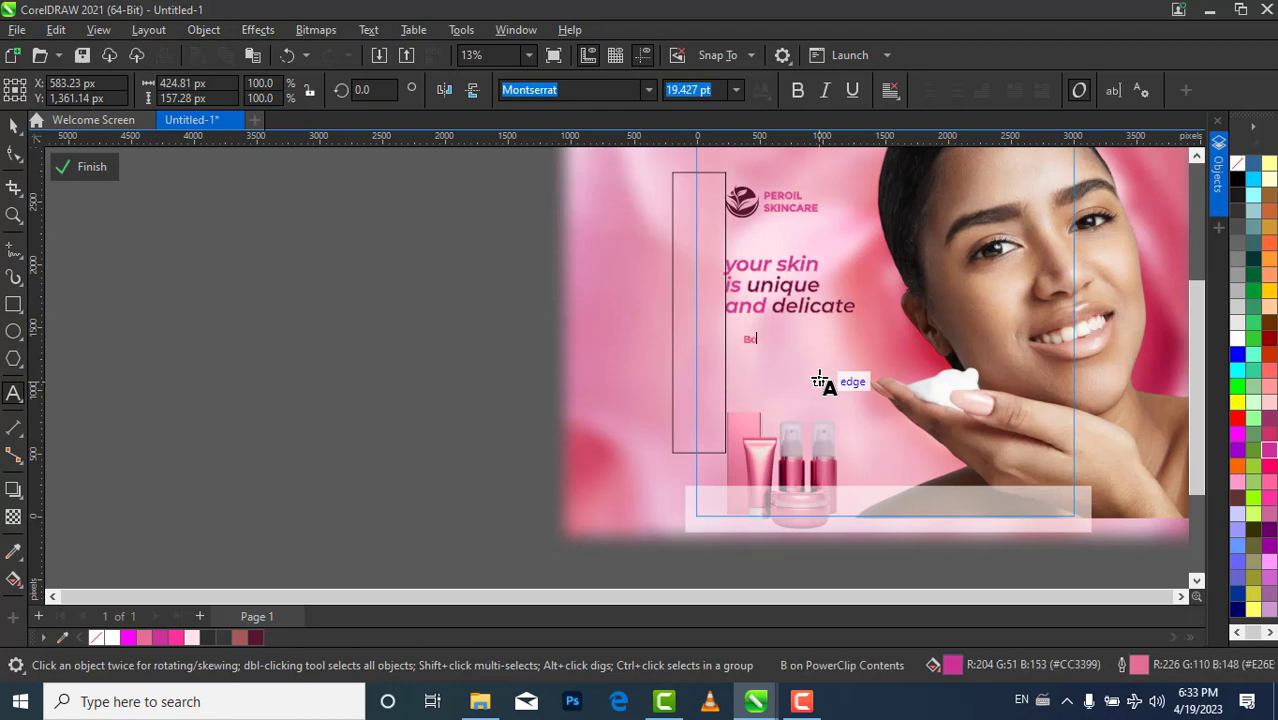
text(dy Lotion.)
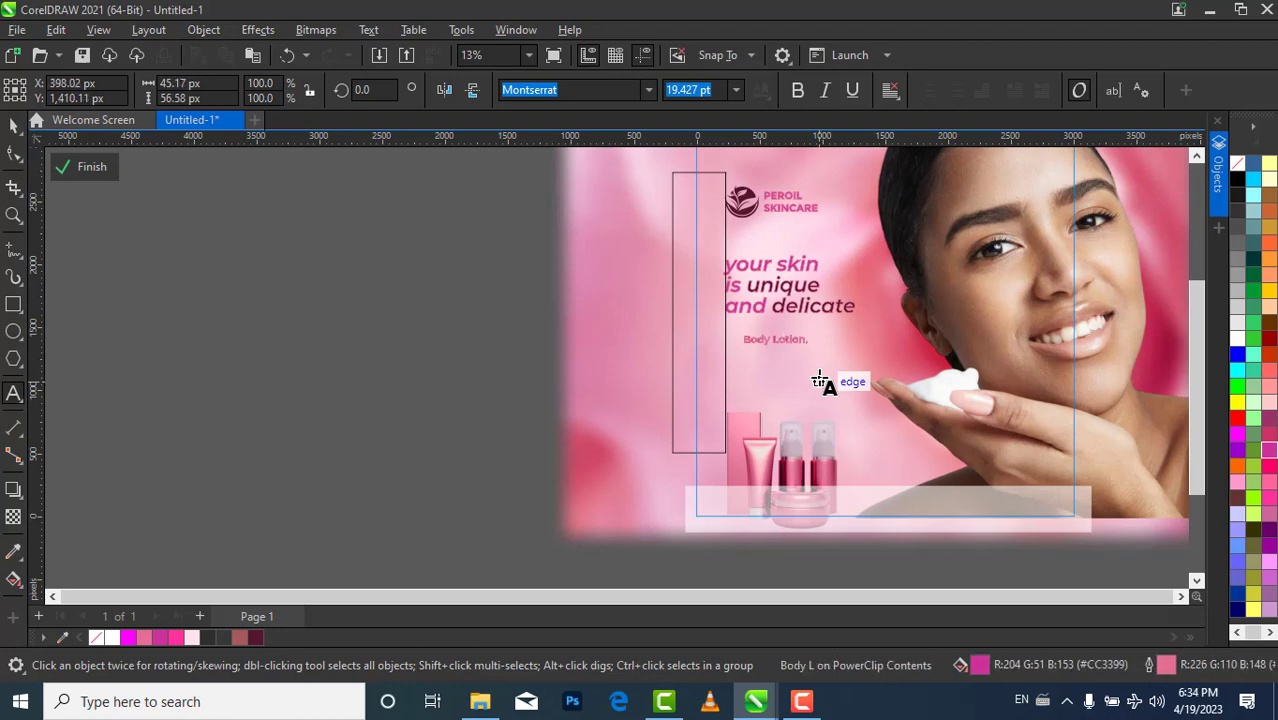
click(820, 380)
key(BackSpace)
key(BackSpace)
key(BackSpace)
key(BackSpace)
key(BackSpace)
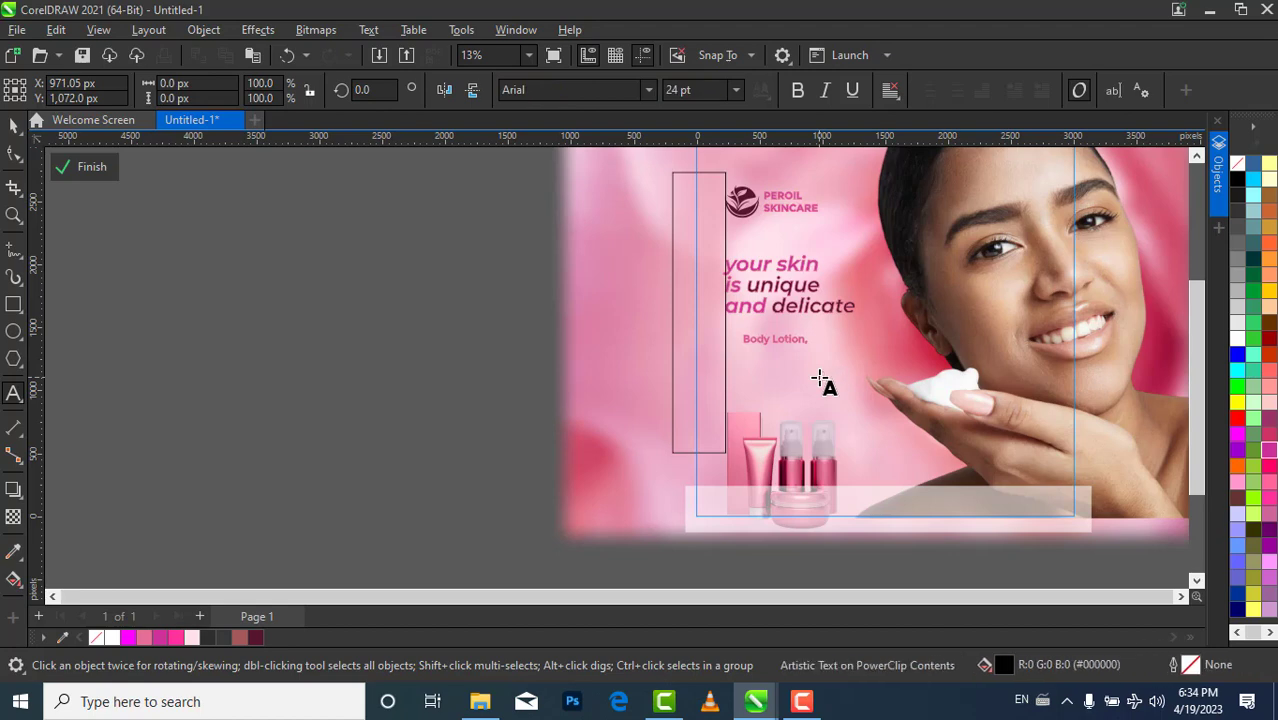
Continue the product list after "Body Lotion," with "Body Scrubs, Body Lotion,"
click(806, 339)
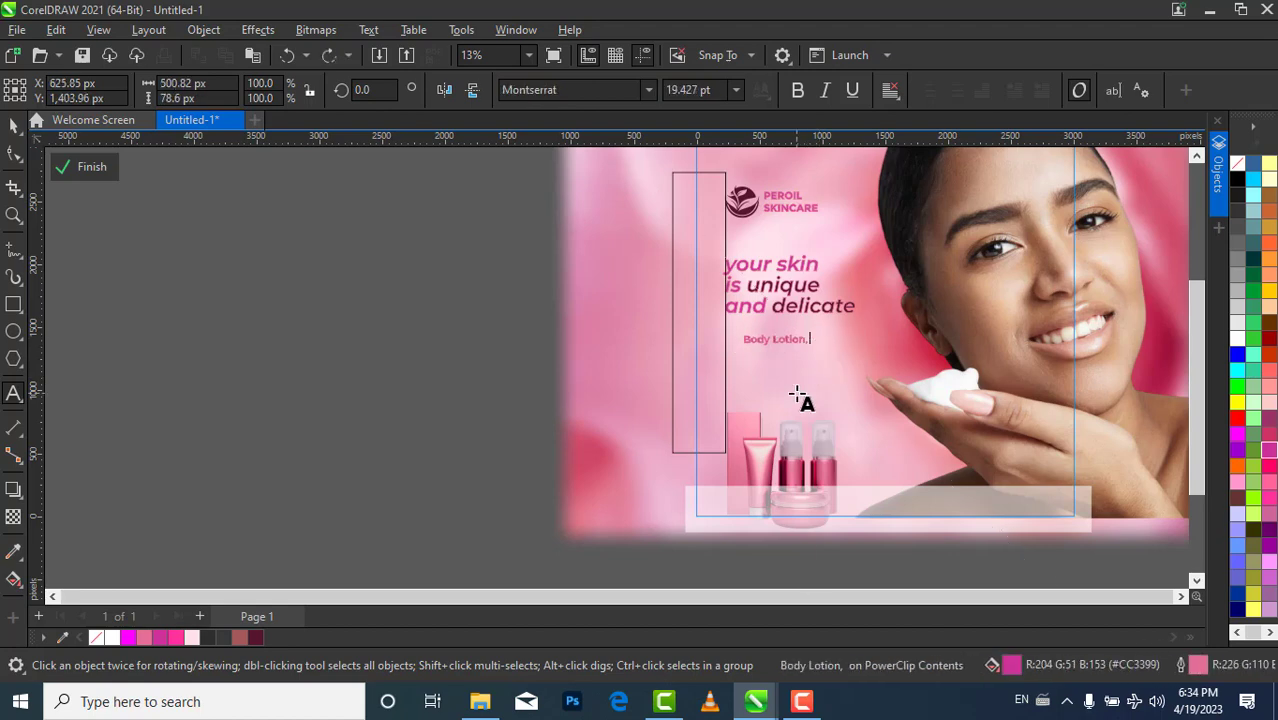
text(Body Sc)
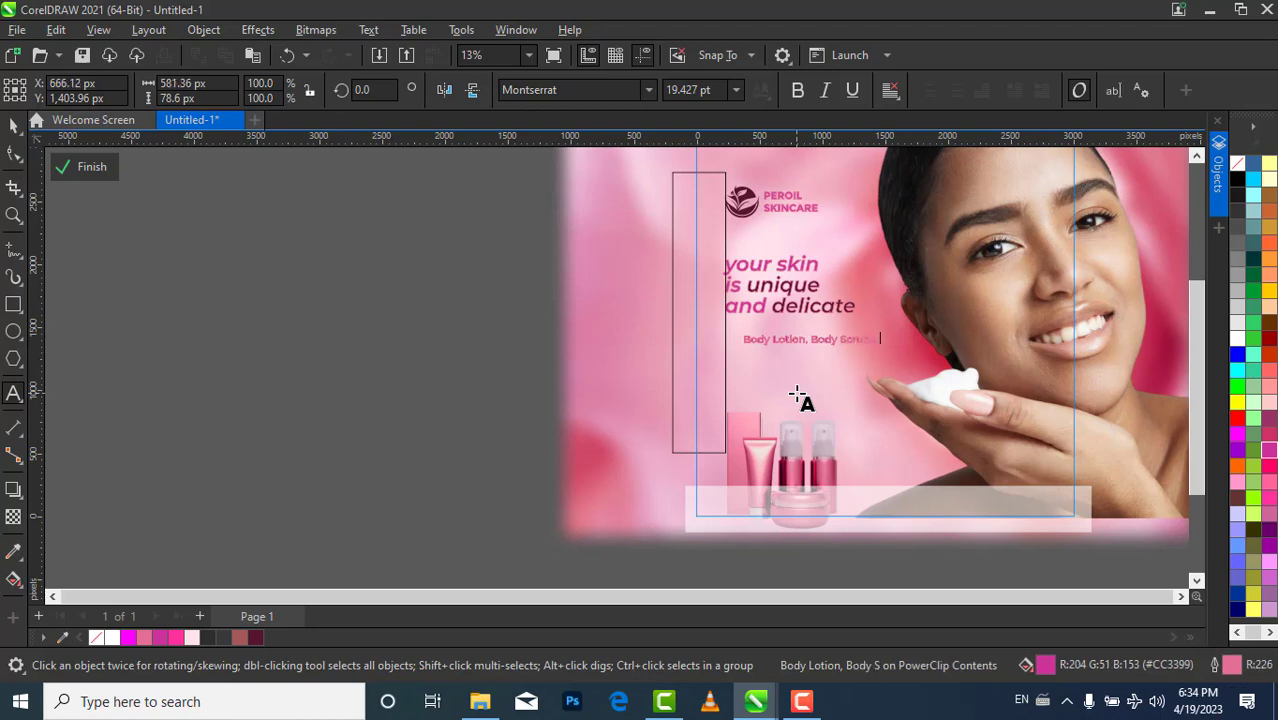
text(rubs, B)
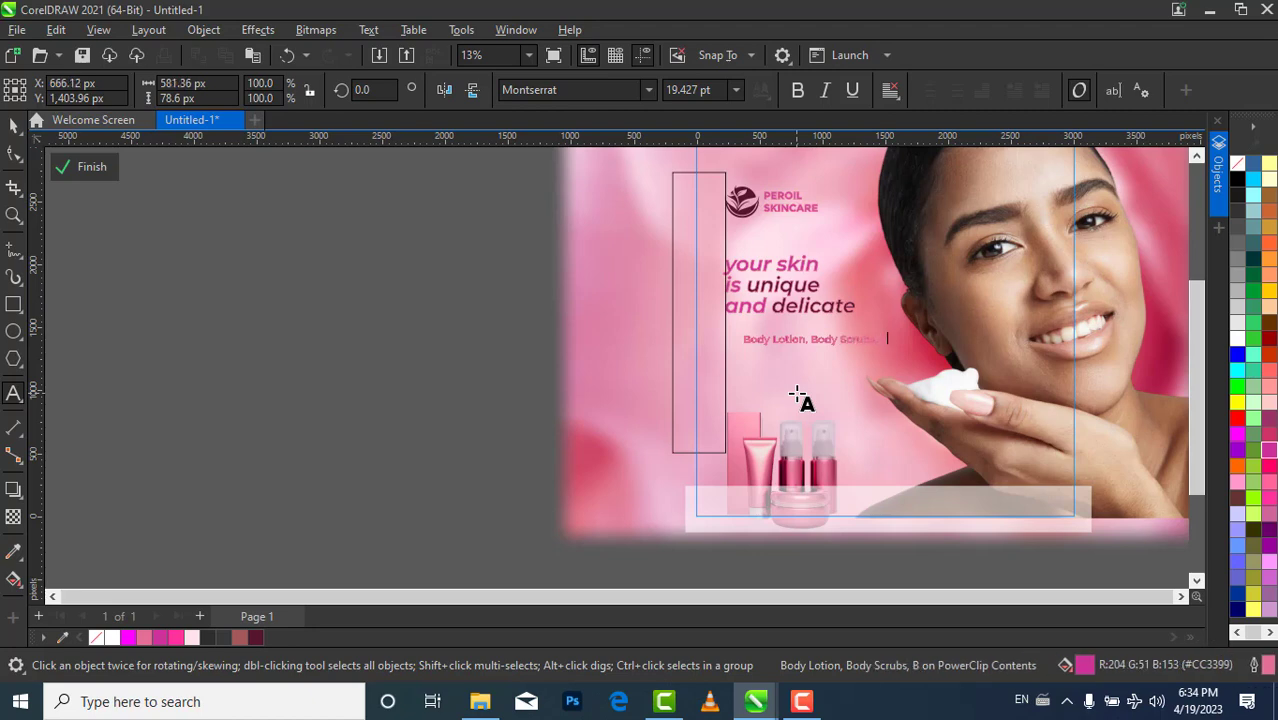
text(ody)
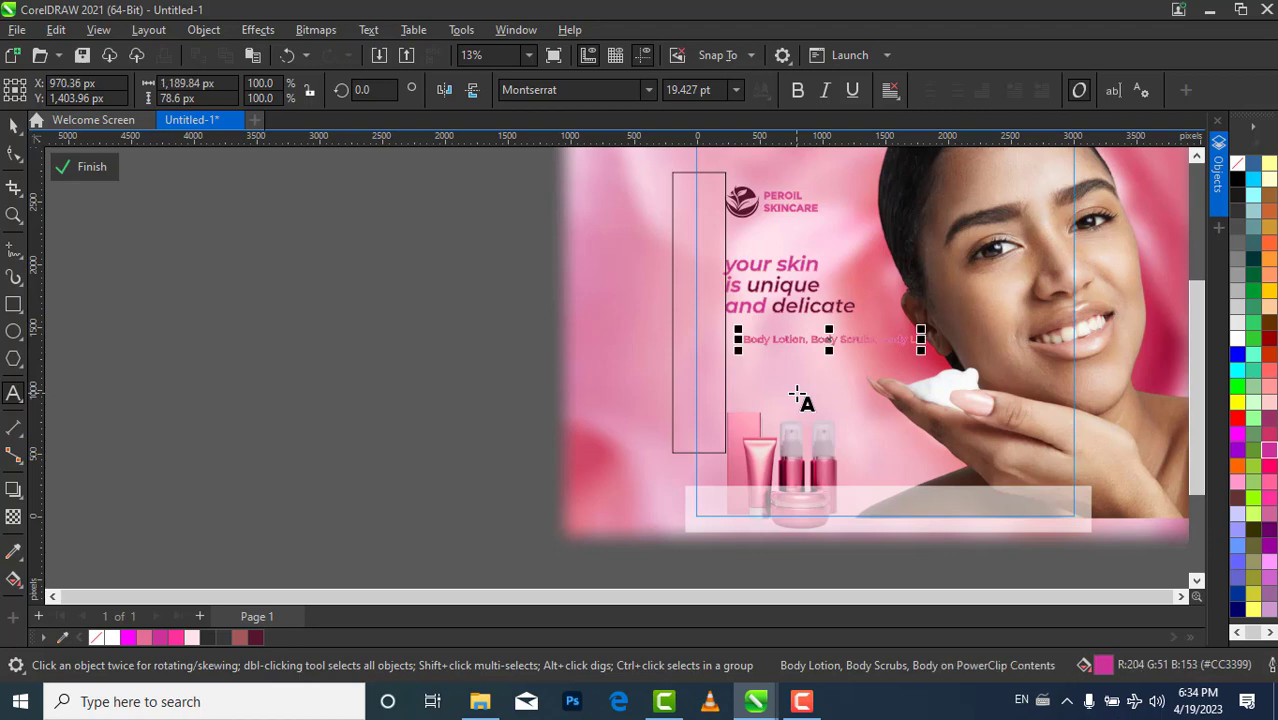
text( Lotion,)
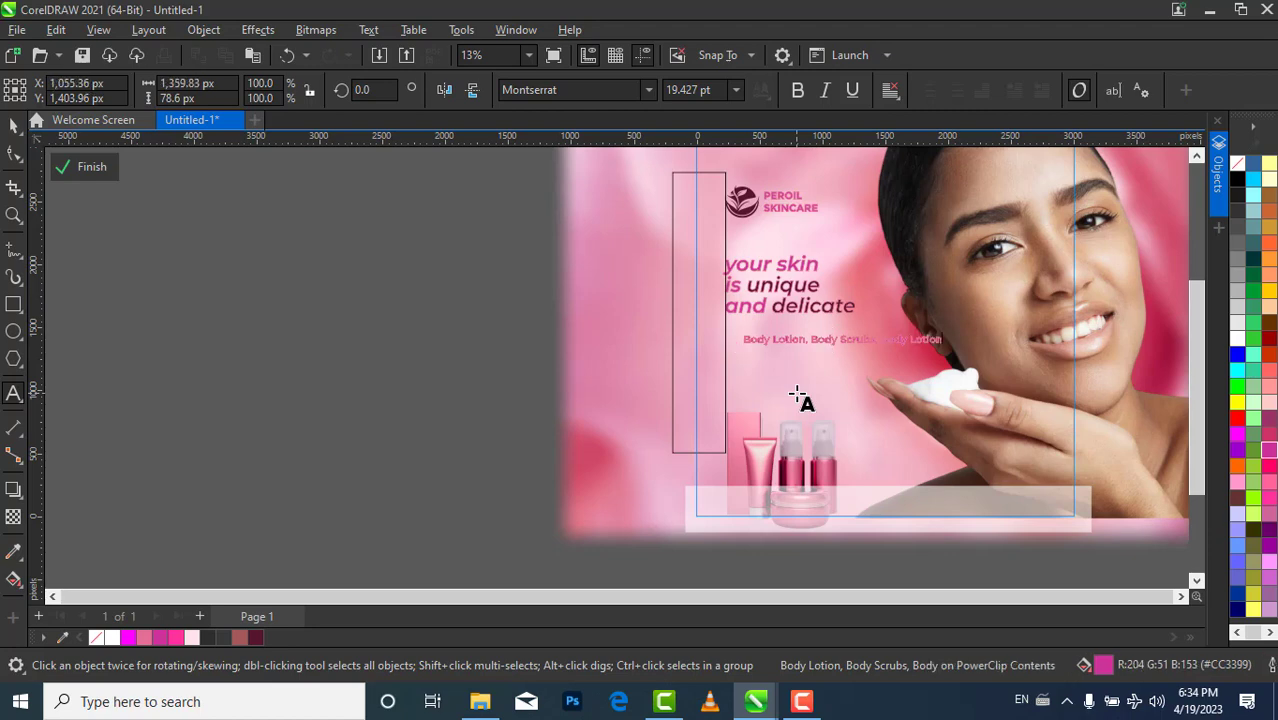
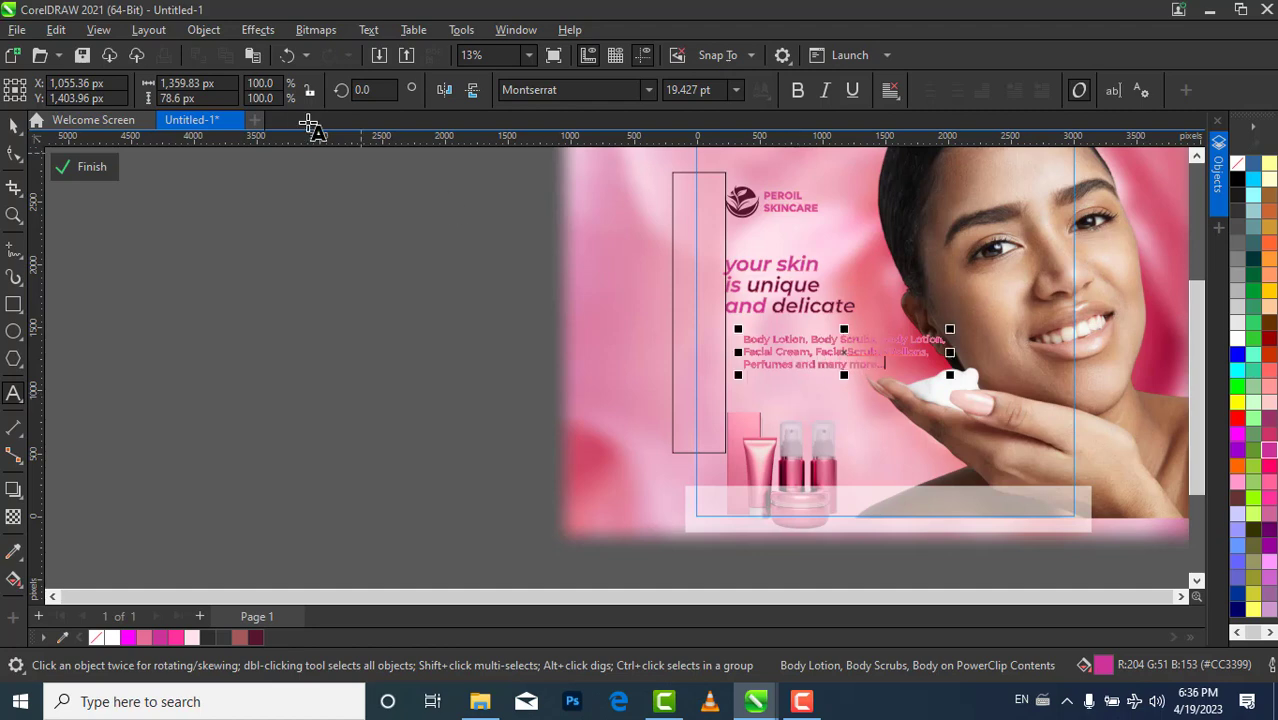
Apply the Montserrat font to the entire product list below the tagline and return to the Pick tool
key(ctrl+a)
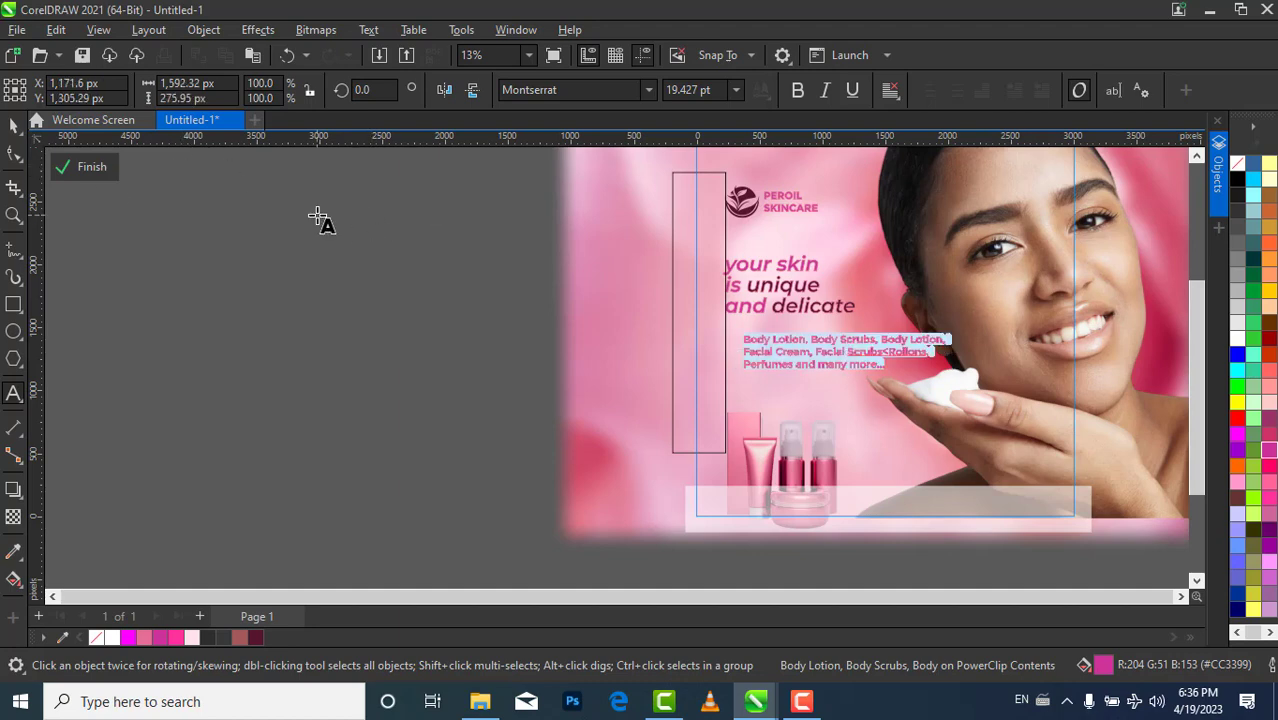
click(651, 90)
click(645, 151)
key(ctrl+space)
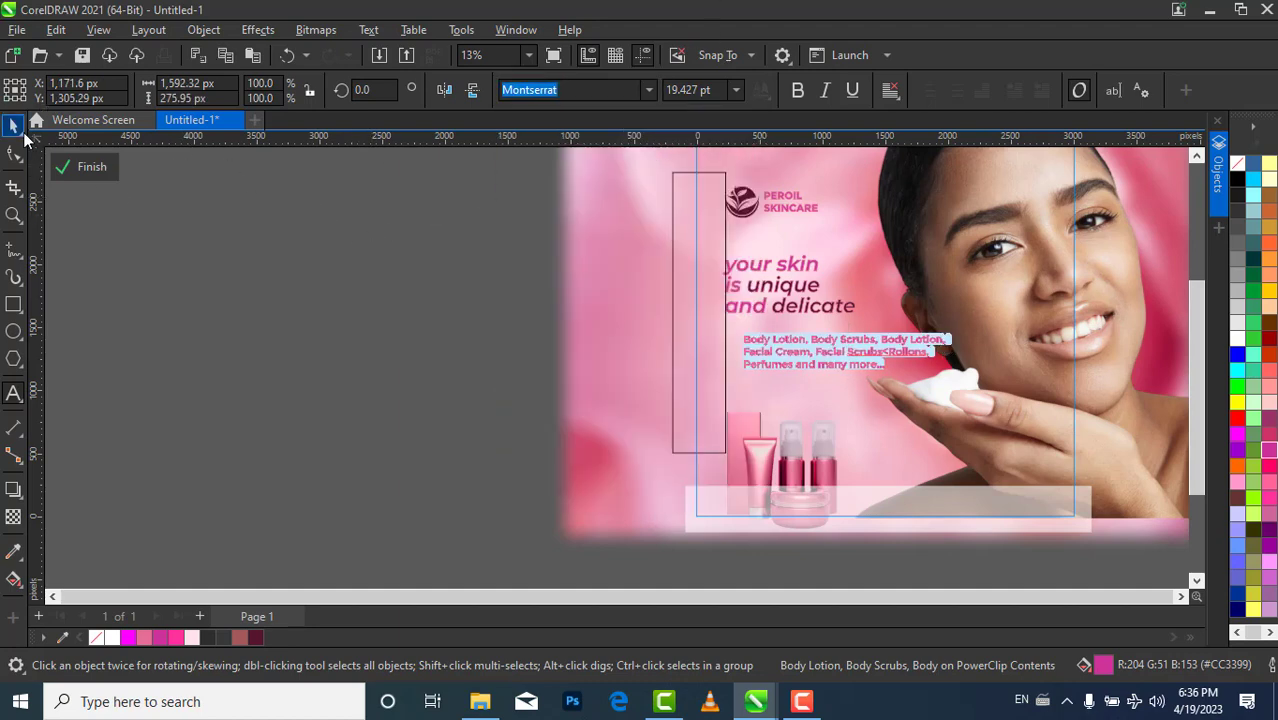
Scale the product list down to 17.332 pt, align its left edge with the guide rectangle's right edge, and delete the guide
drag(950, 333, 928, 338)
drag(828, 356, 821, 353)
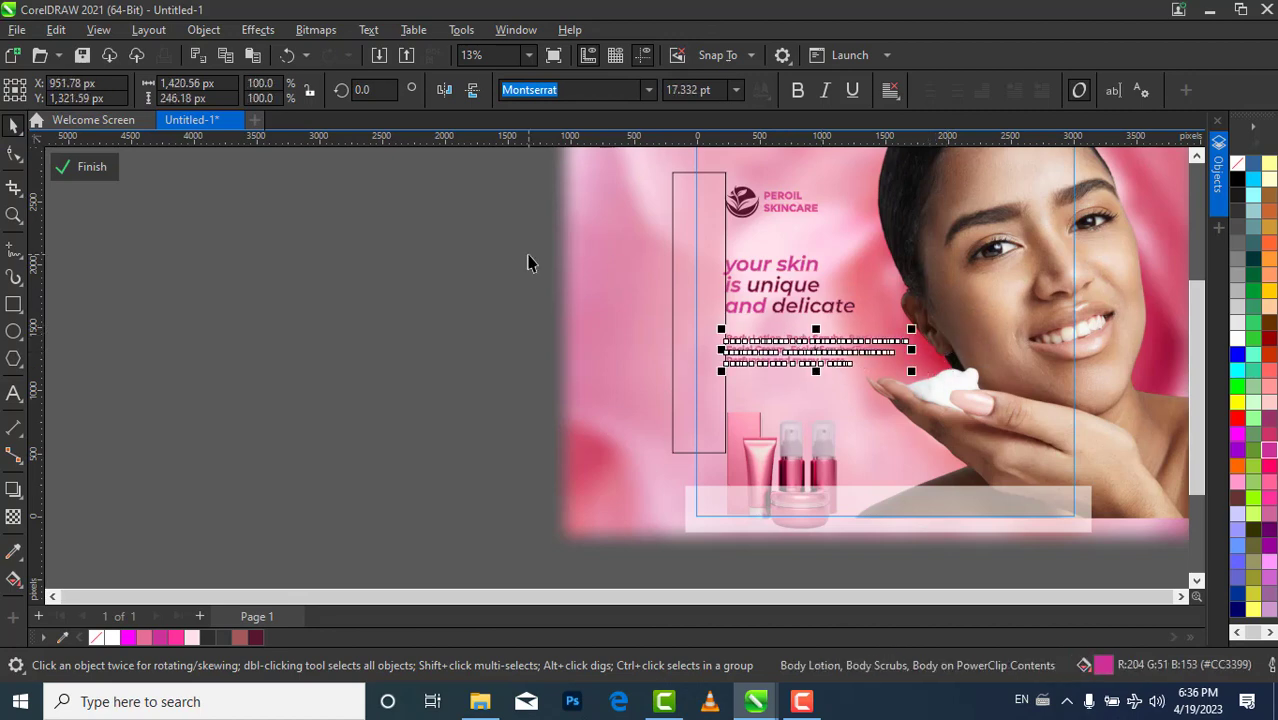
click(701, 292)
key(Delete)
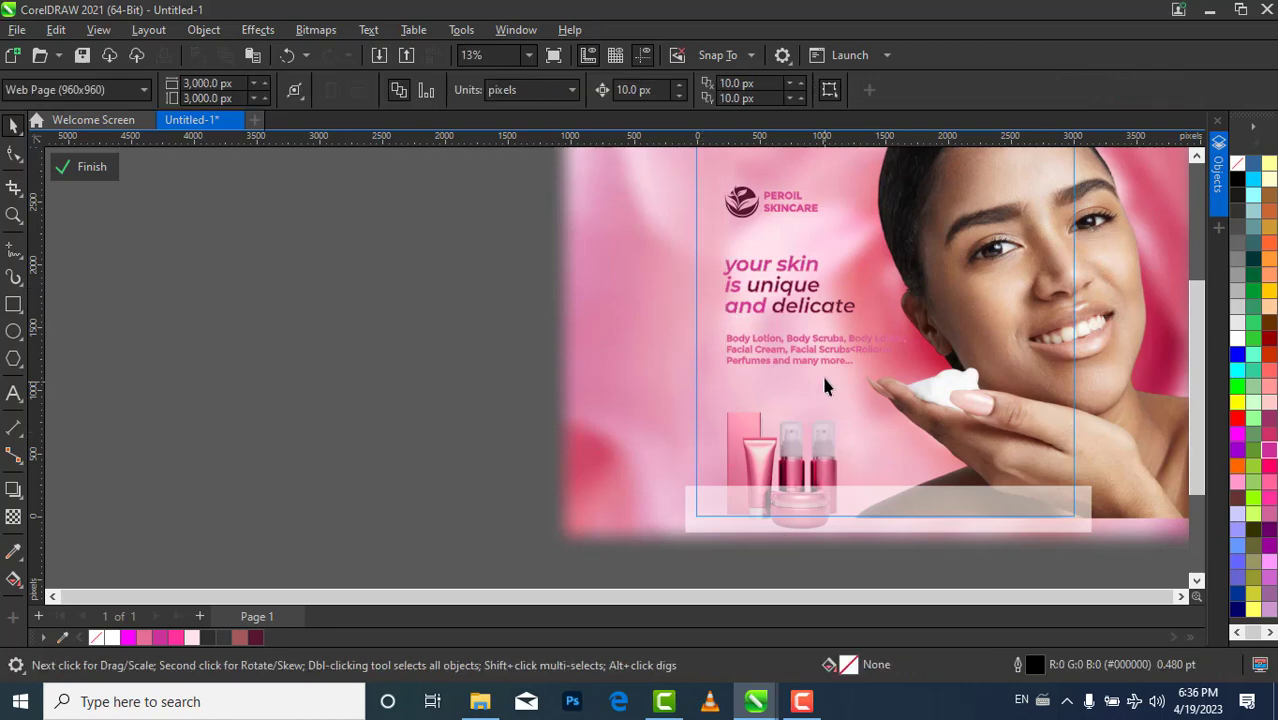
Nudge the product list and the four objects selected with it 10 px right and 10 px up
drag(805, 403, 803, 399)
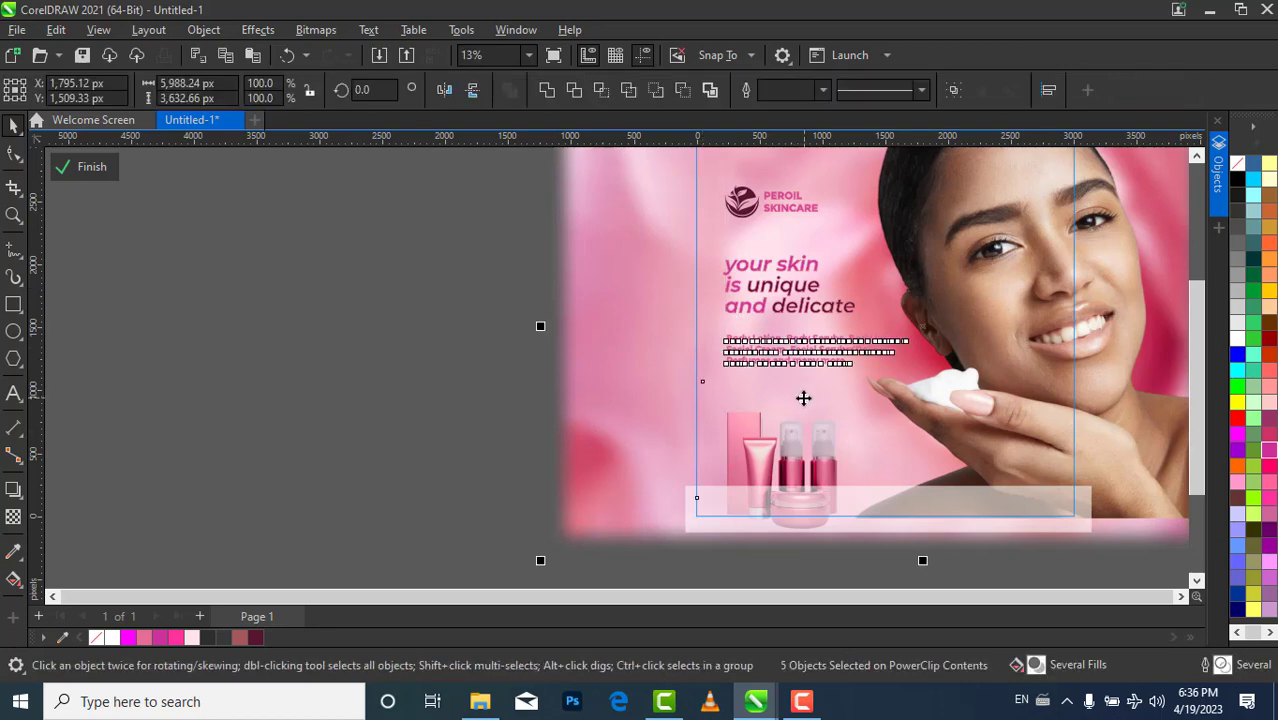
key(ctrl+j)
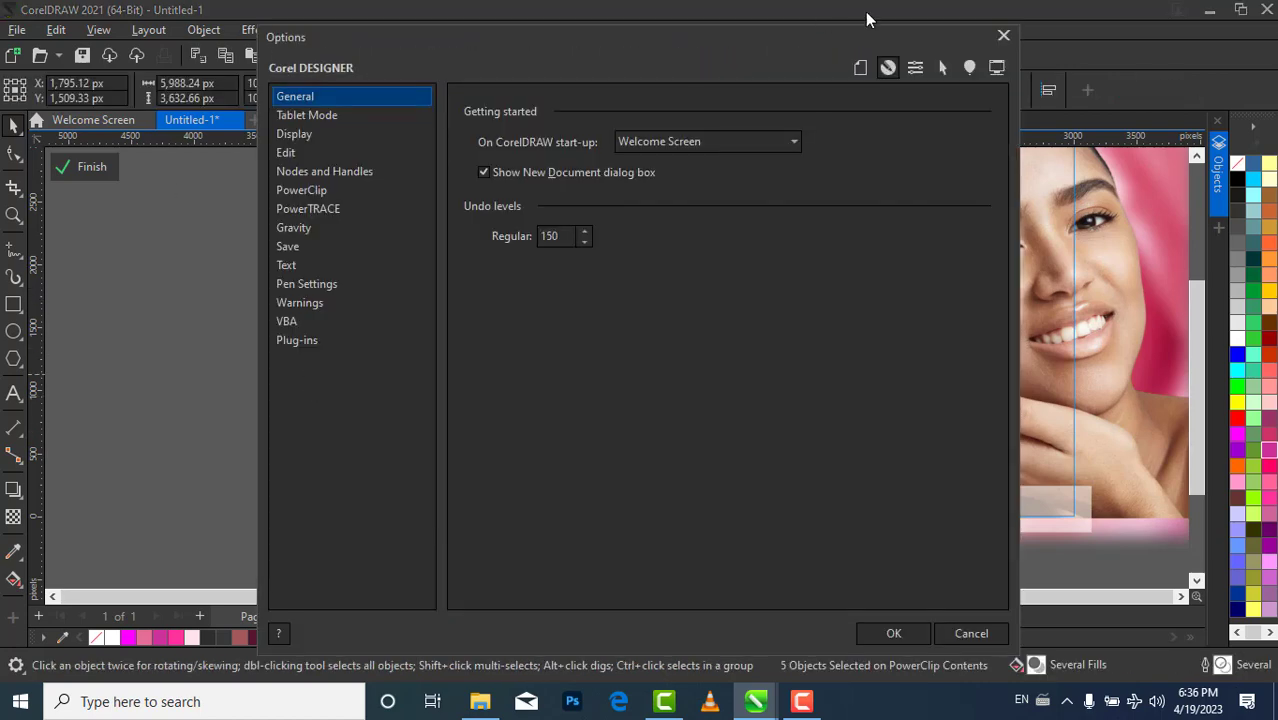
click(1004, 36)
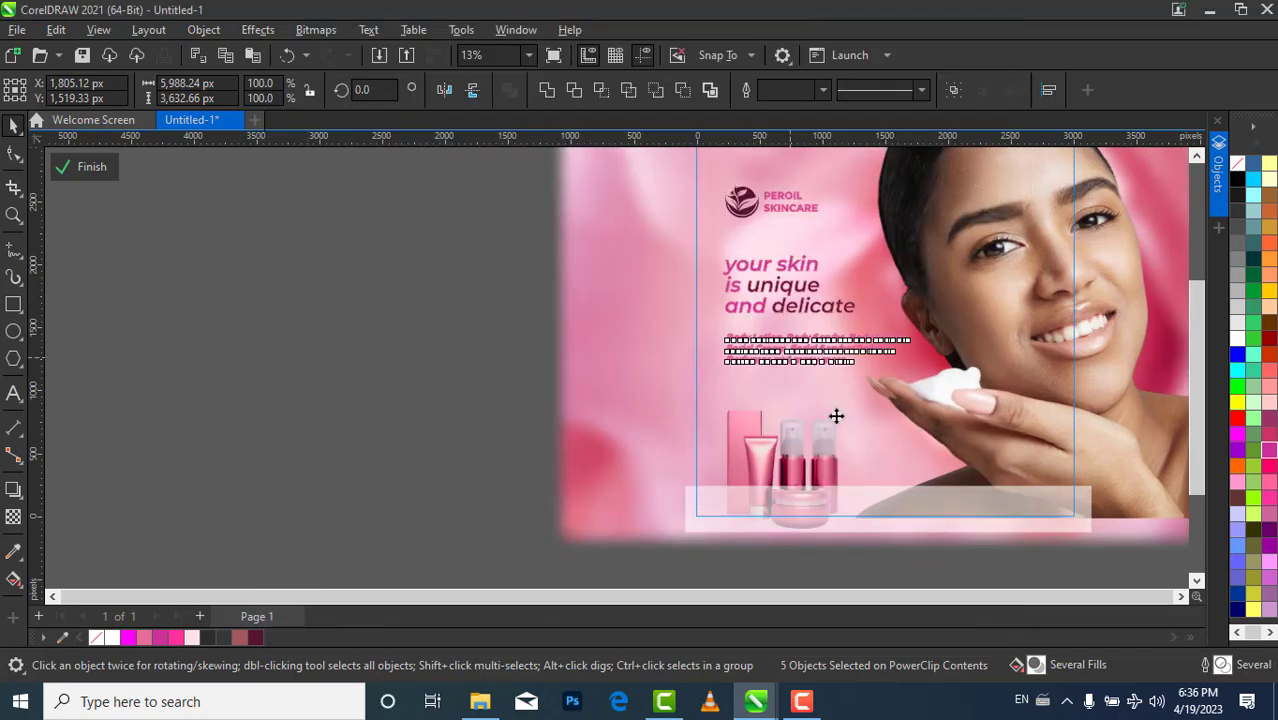
drag(791, 357, 162, 490)
key(ctrl+z)
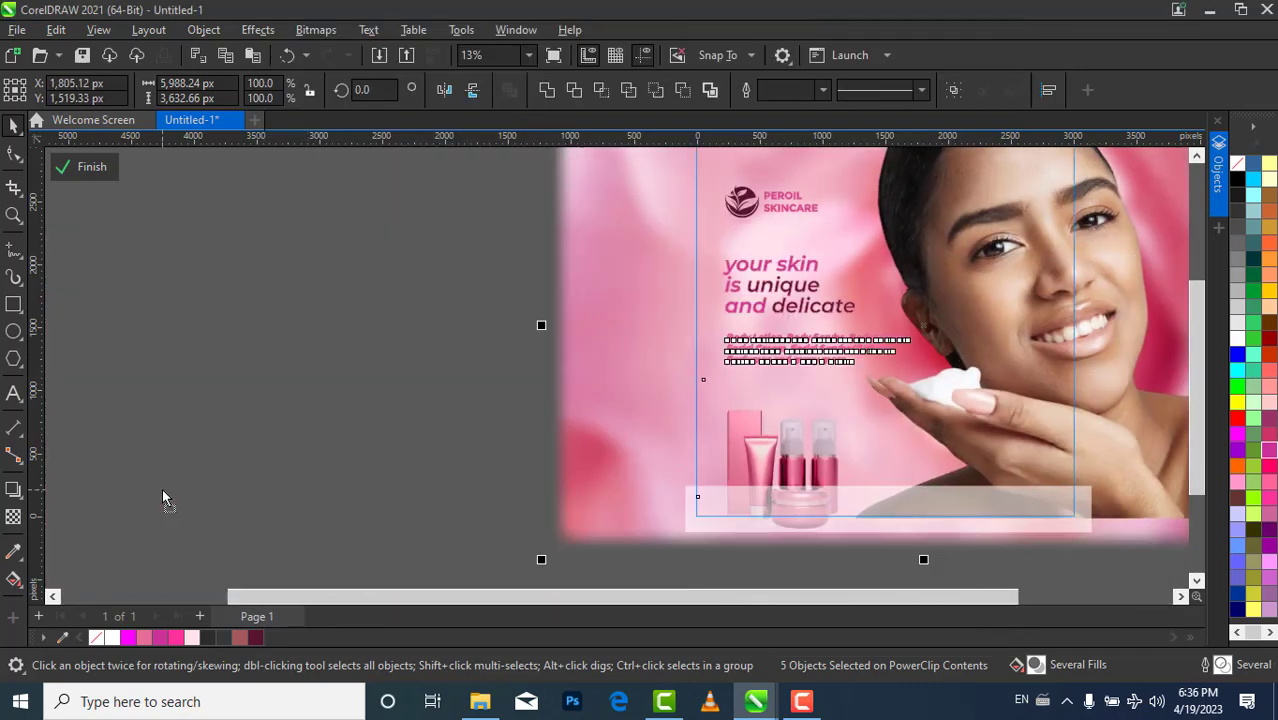
click(322, 441)
Duplicate the product list onto the translucent footer bar, centred on it, and replace the copy's text with "cfi peroilskincare"
click(752, 364)
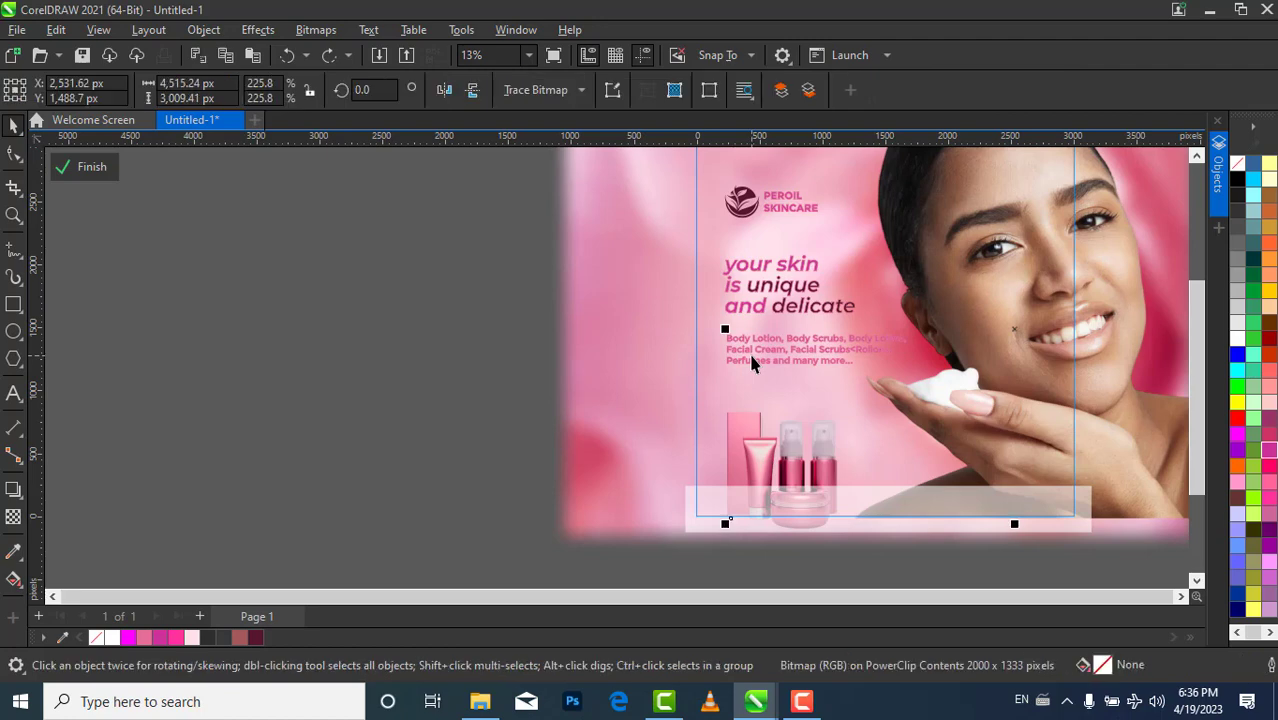
click(786, 358)
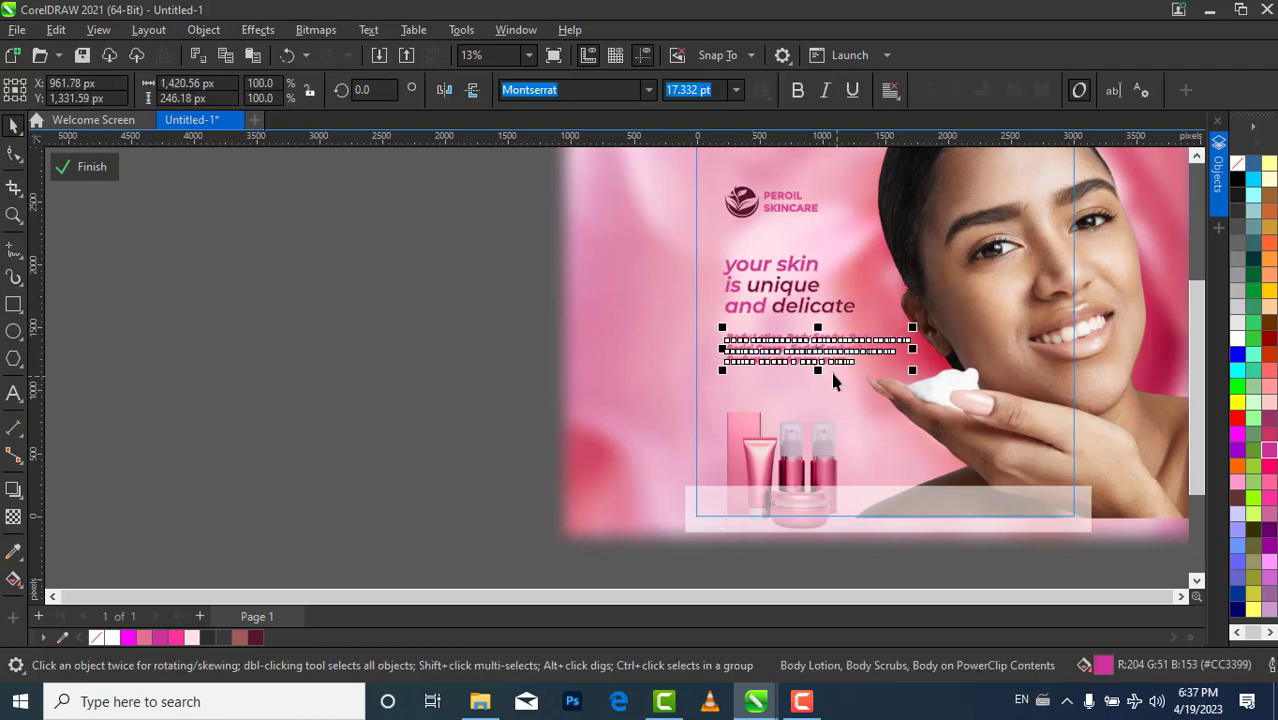
drag(786, 358, 888, 508)
right_click(888, 508)
click(888, 508)
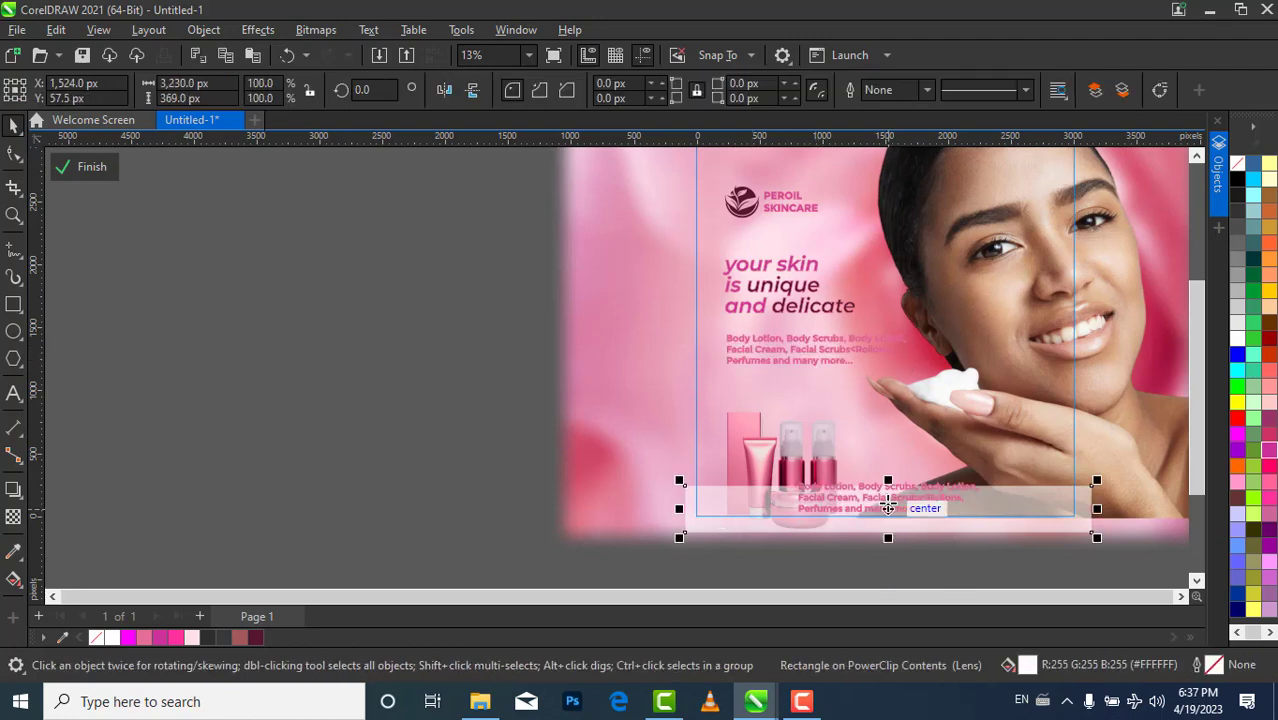
double_click(915, 489)
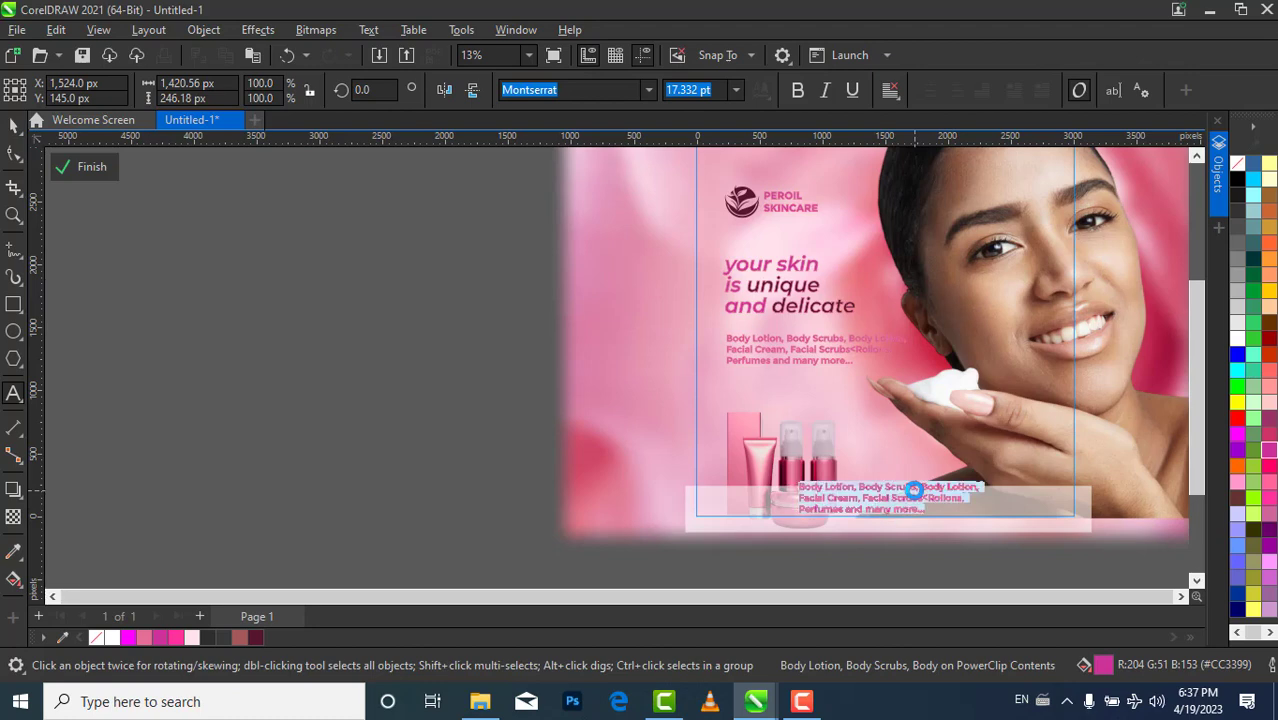
key(Delete)
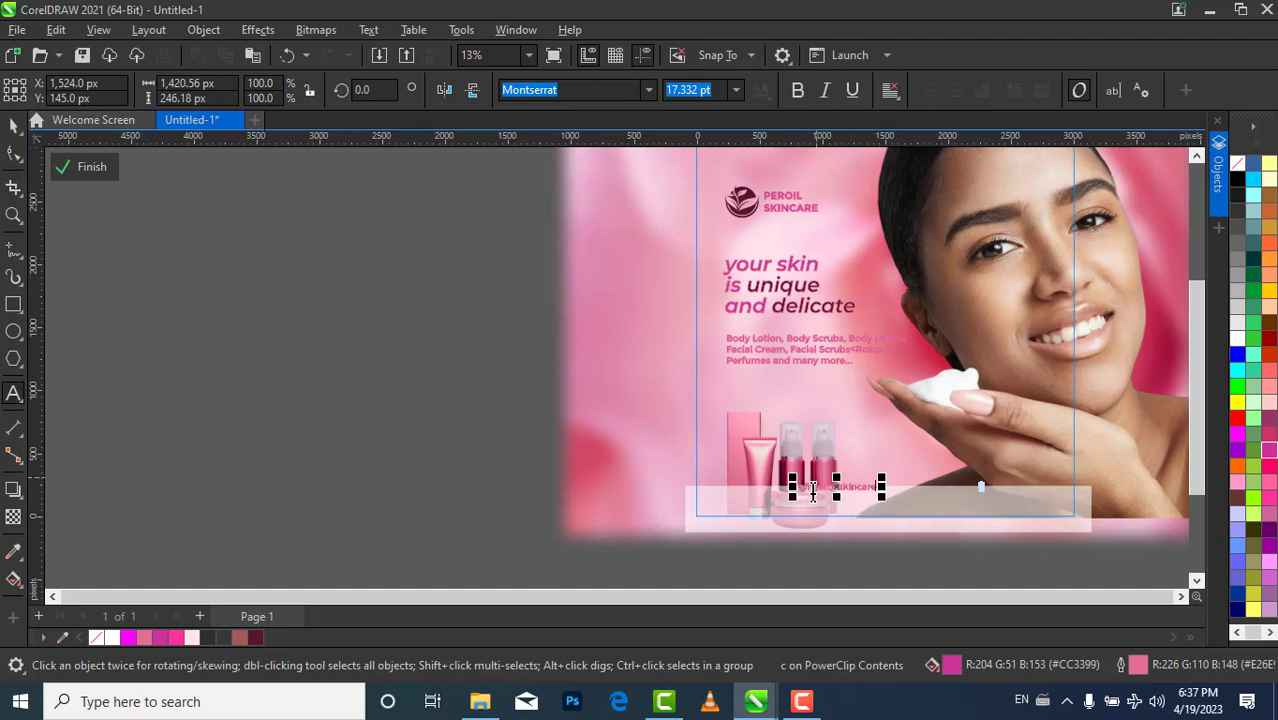
Recolour the "cfi" characters in the footer text with dark maroon #55152E sampled from the leaf logo
drag(813, 488, 797, 488)
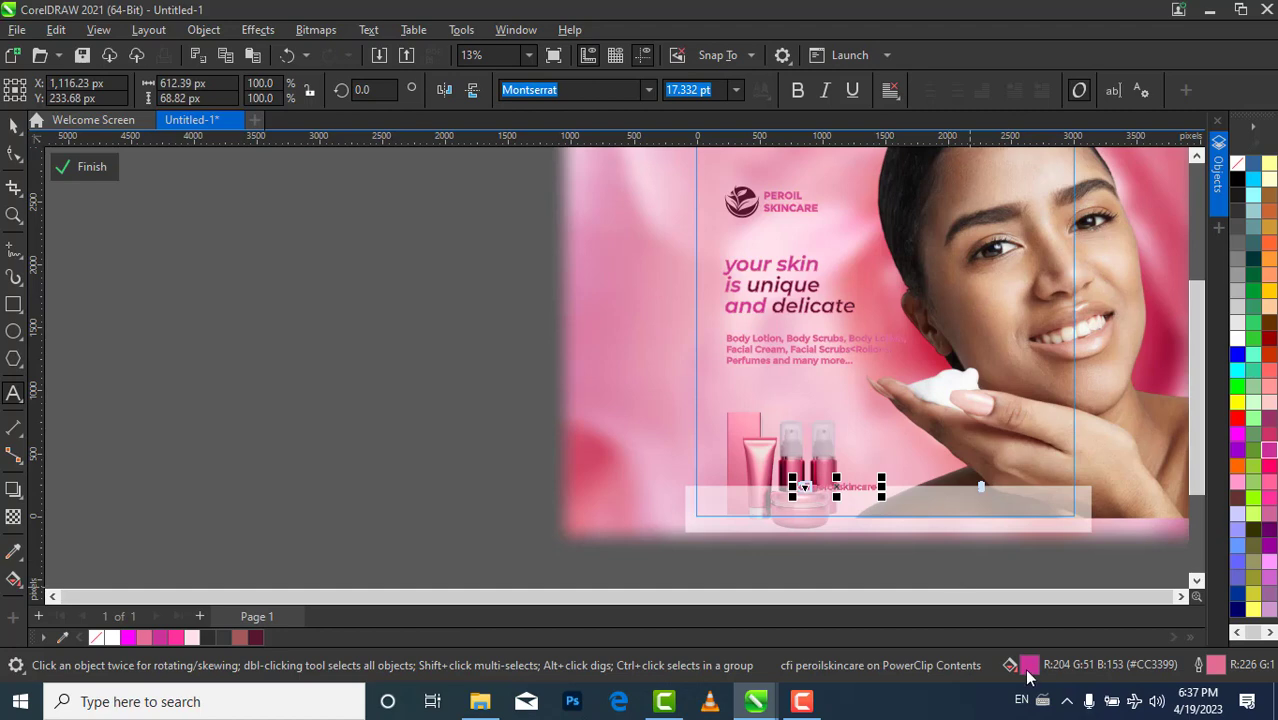
double_click(1029, 666)
drag(638, 90, 1141, 96)
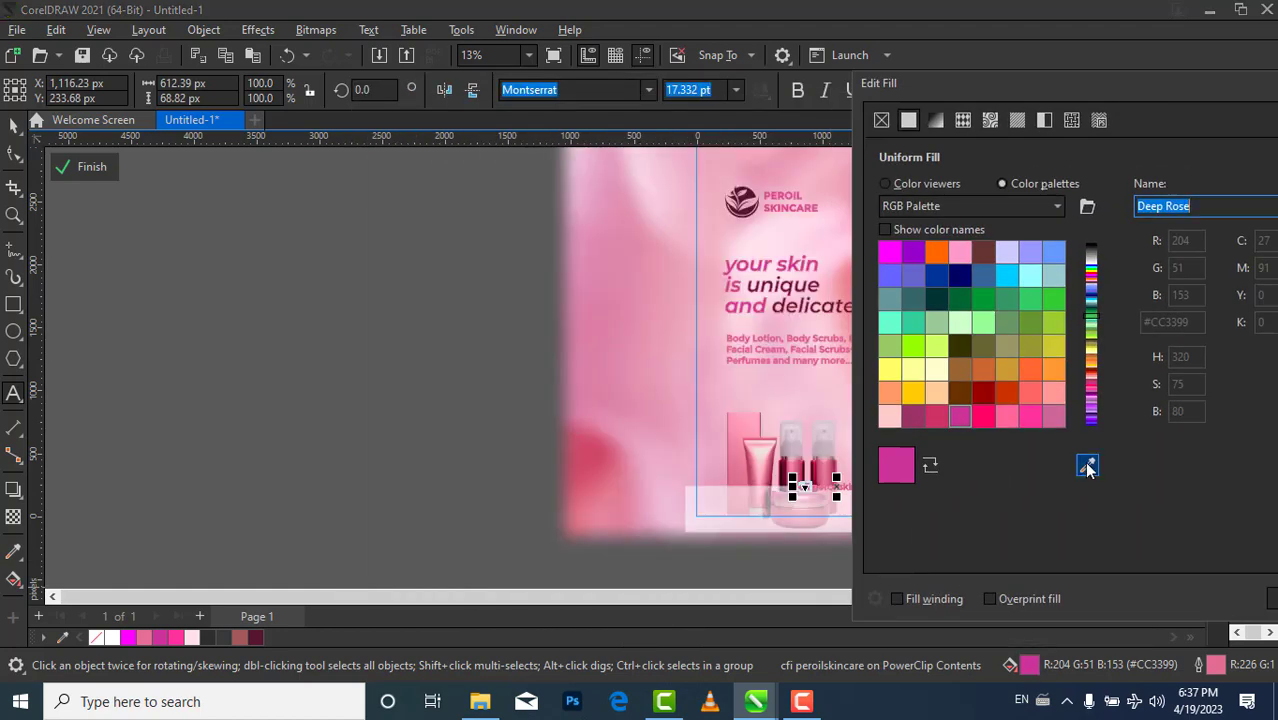
click(1087, 464)
click(744, 205)
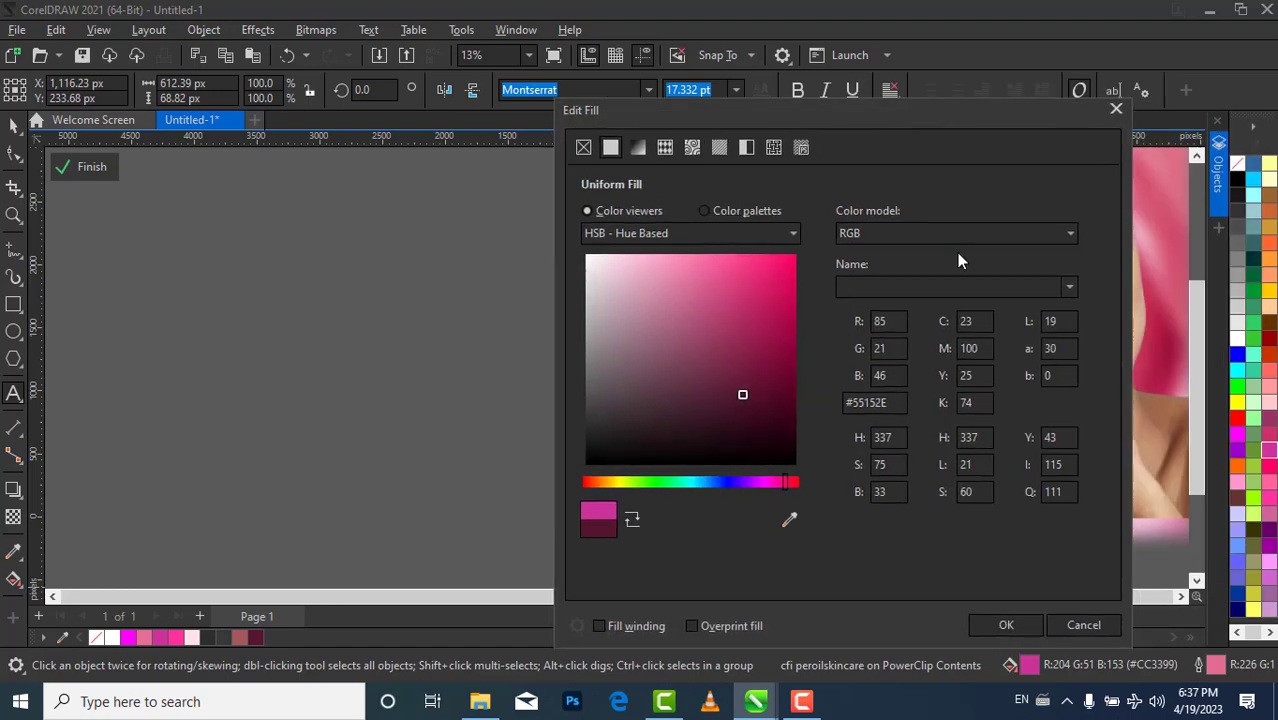
click(1005, 623)
Apply the "font 100 icons" font to the "cfi" characters so they become social media icons
click(604, 92)
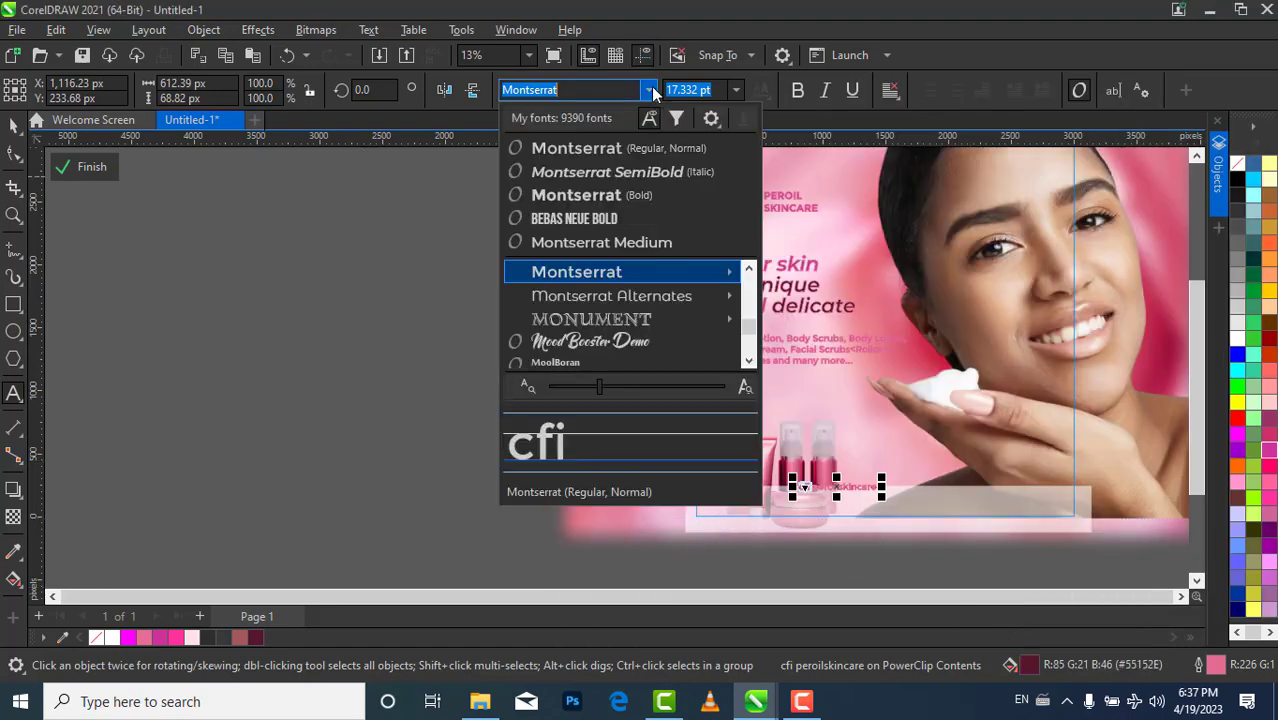
text(100)
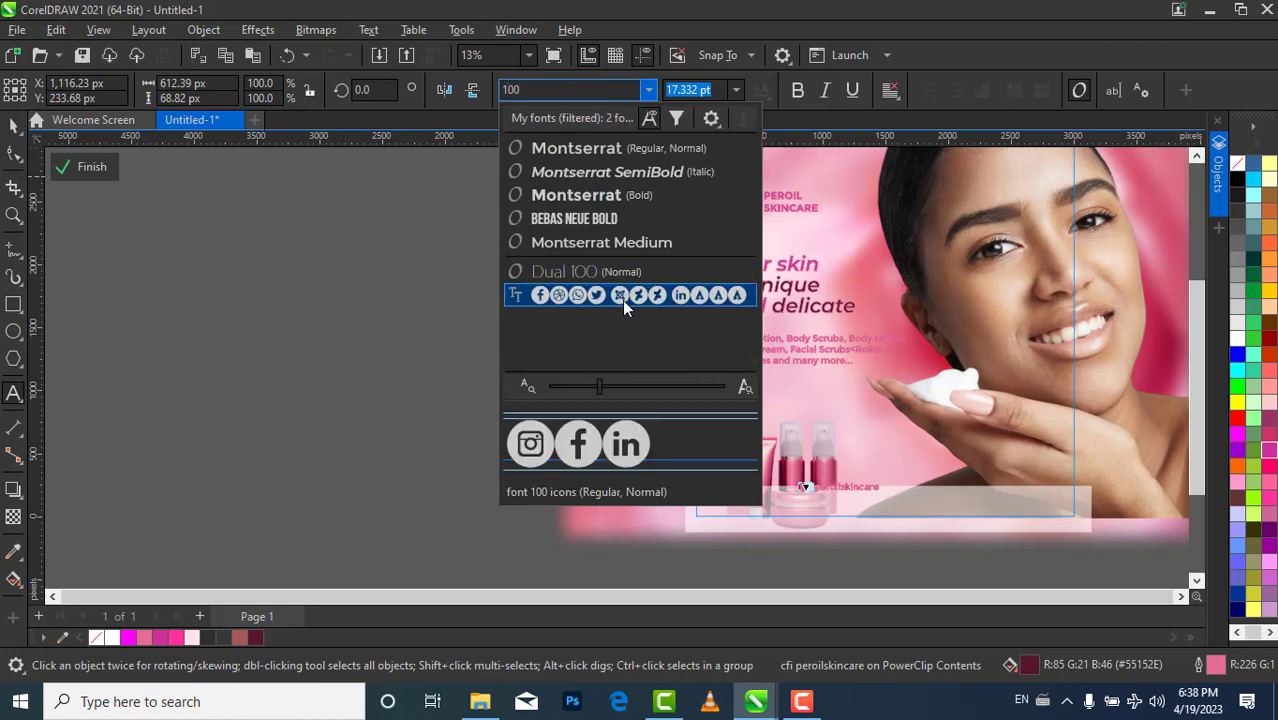
click(621, 298)
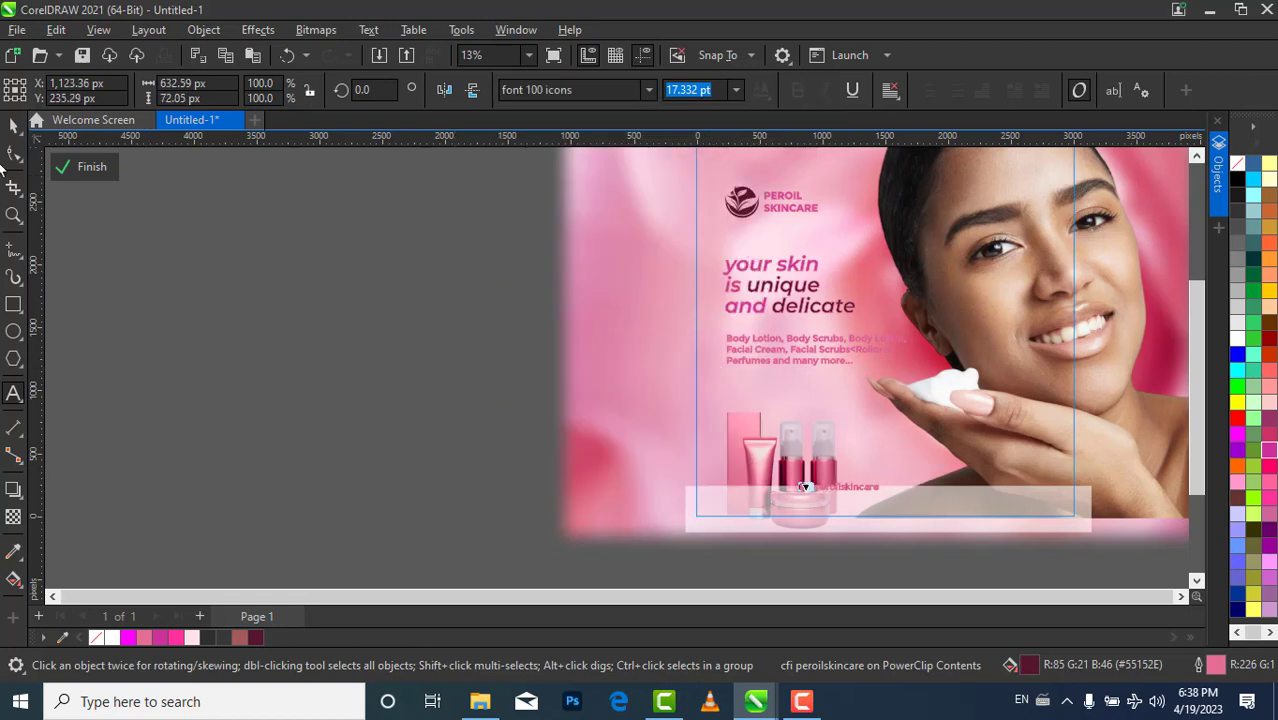
Enlarge the footer handle text to 27.765 pt and centre it horizontally on the footer bar
click(14, 124)
drag(889, 505, 936, 520)
drag(862, 489, 888, 503)
Reduce the icon characters ahead of "peroilskincare" in the footer to "cf", keeping a gap before the handle
click(843, 525)
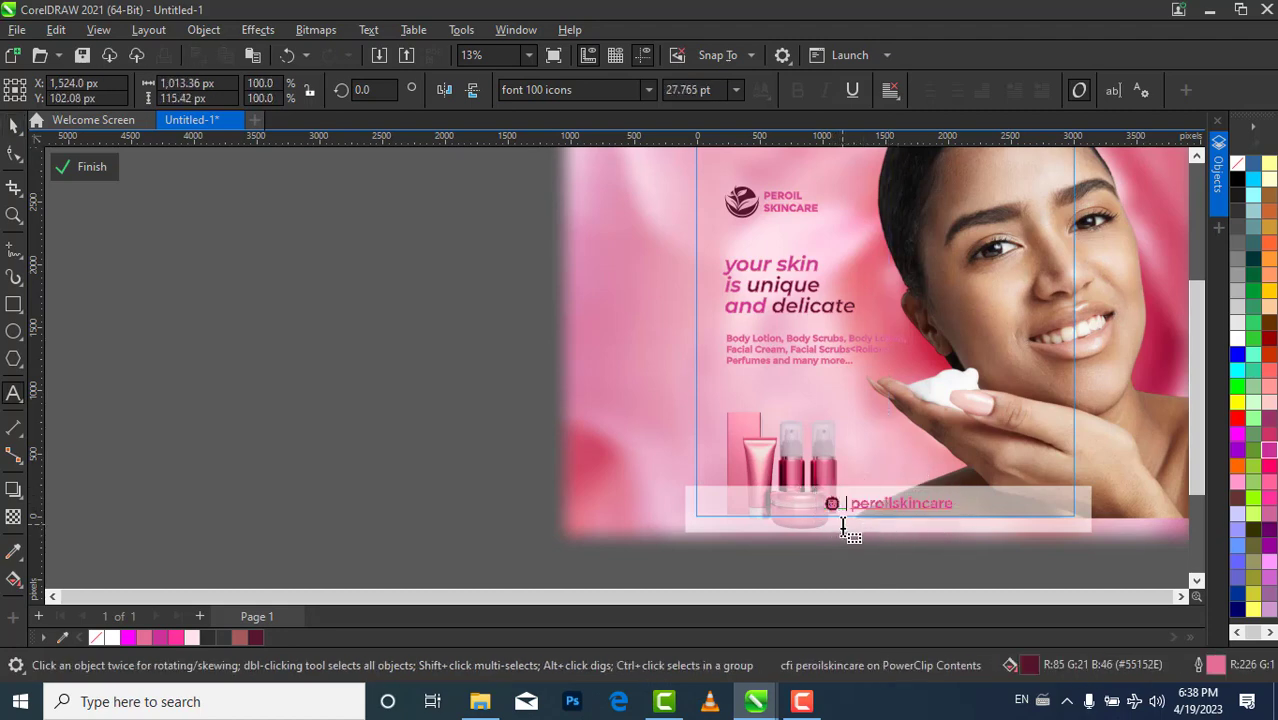
key(Right)
key(BackSpace)
key(BackSpace)
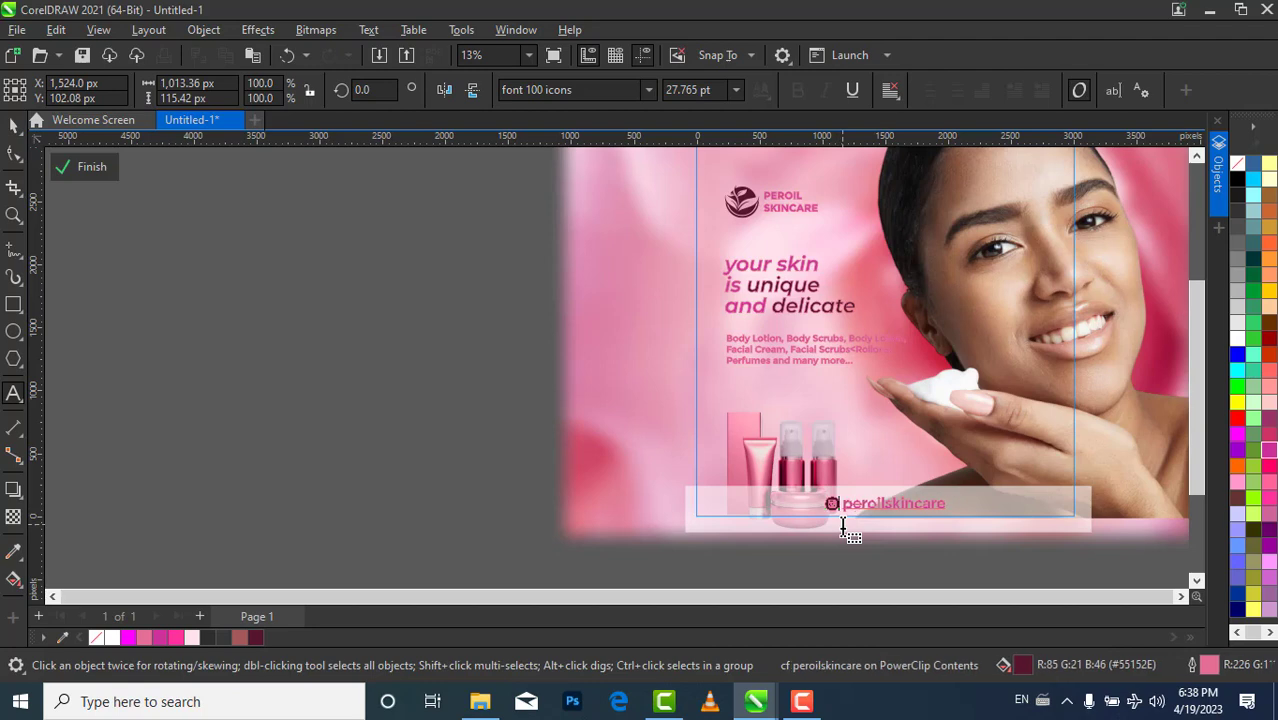
key(ctrl+z)
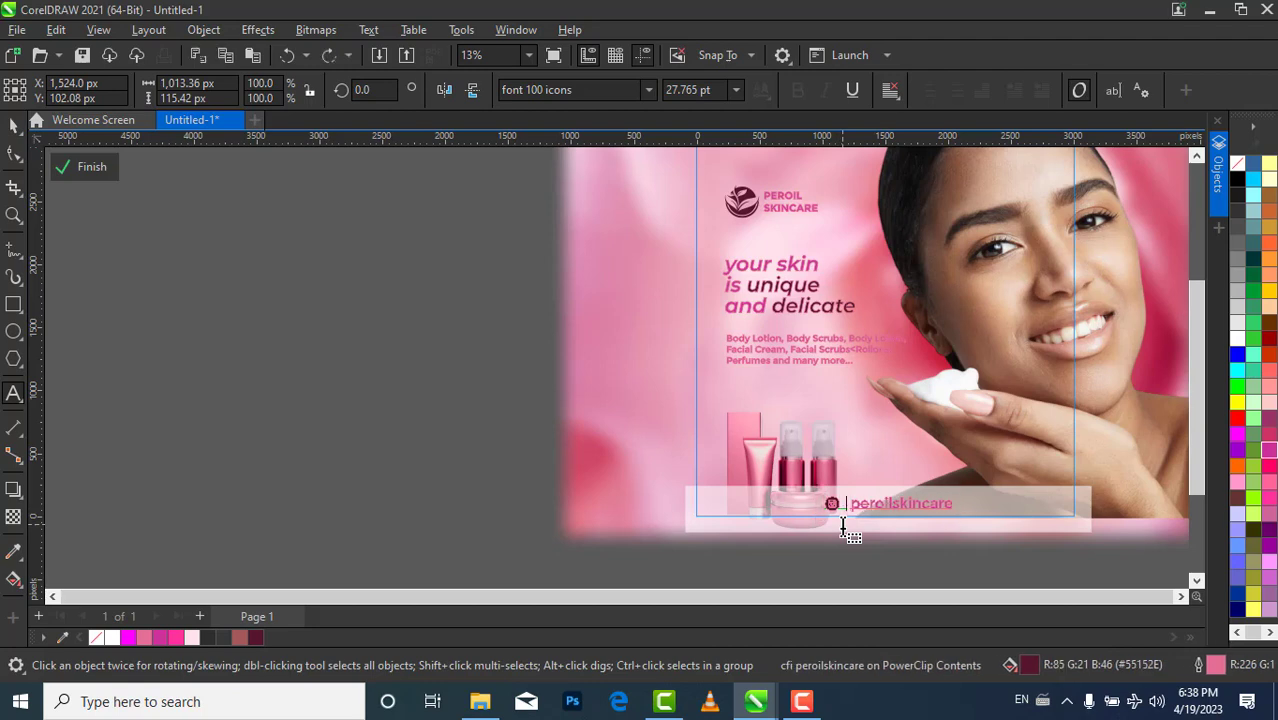
key(BackSpace)
text(f)
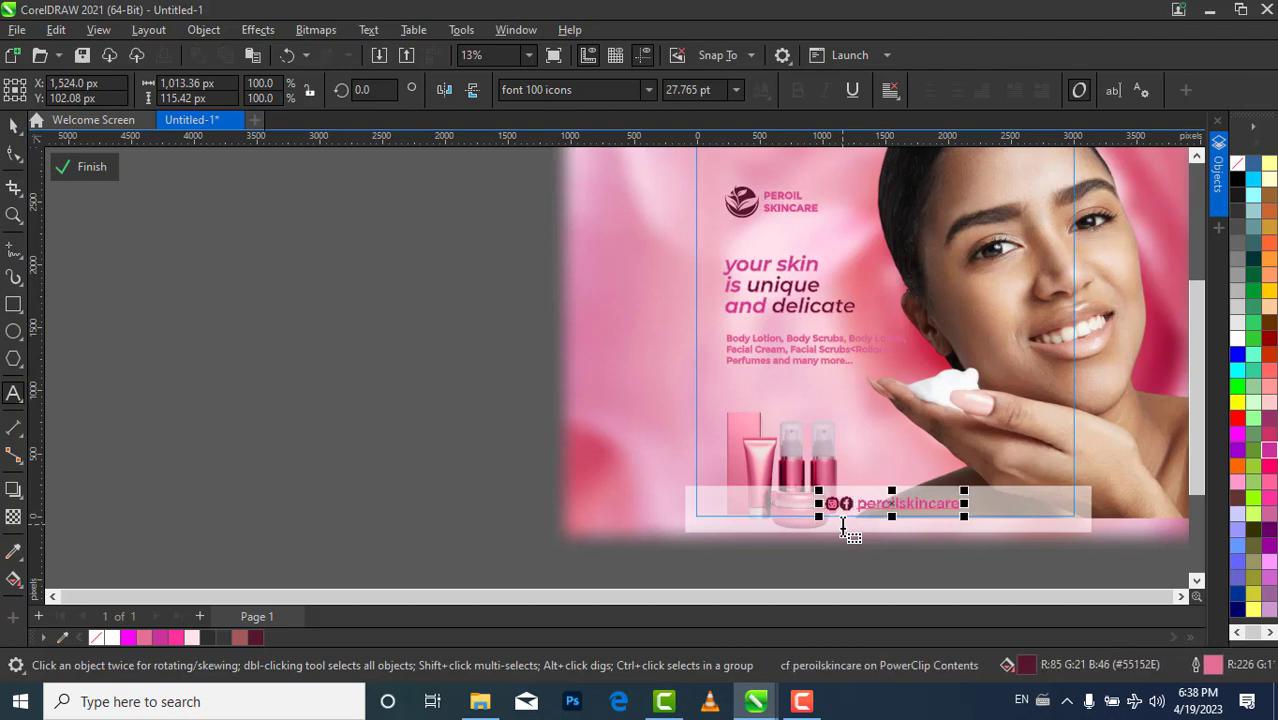
key(ctrl+z)
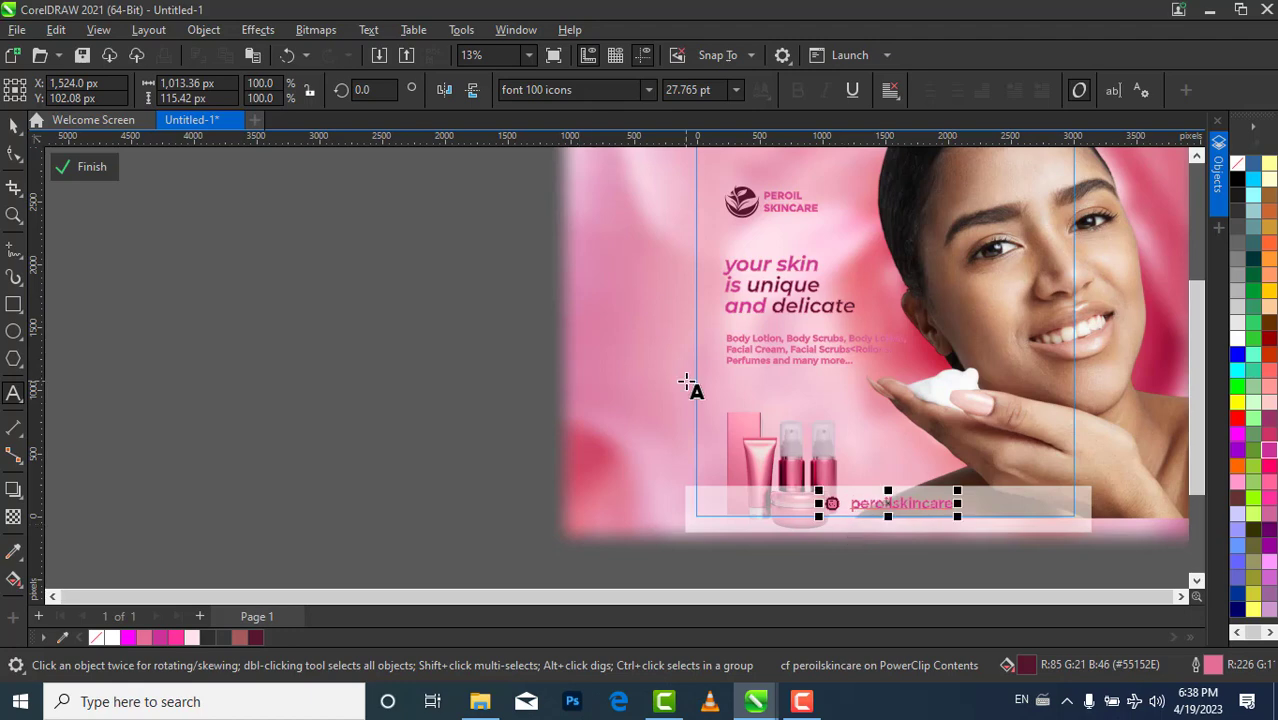
Scale the footer handle down to 24.207 pt and reposition it within the footer bar
drag(958, 490, 889, 505)
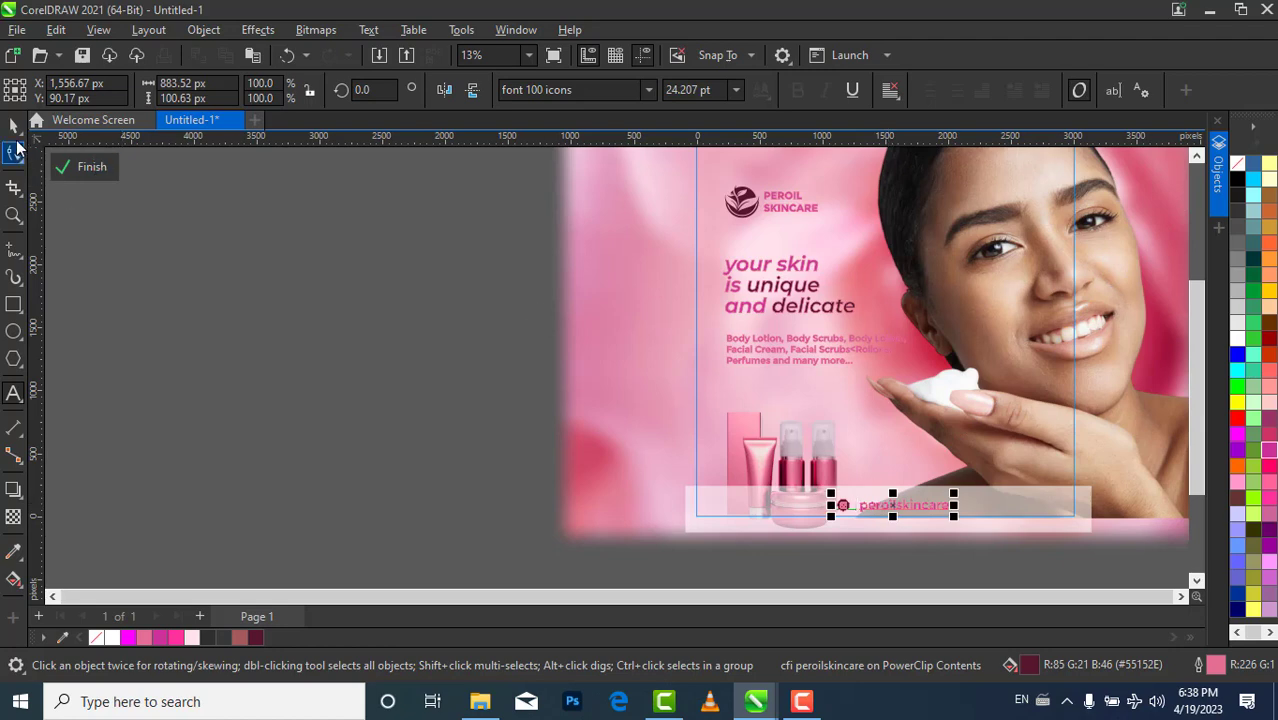
click(397, 508)
click(908, 513)
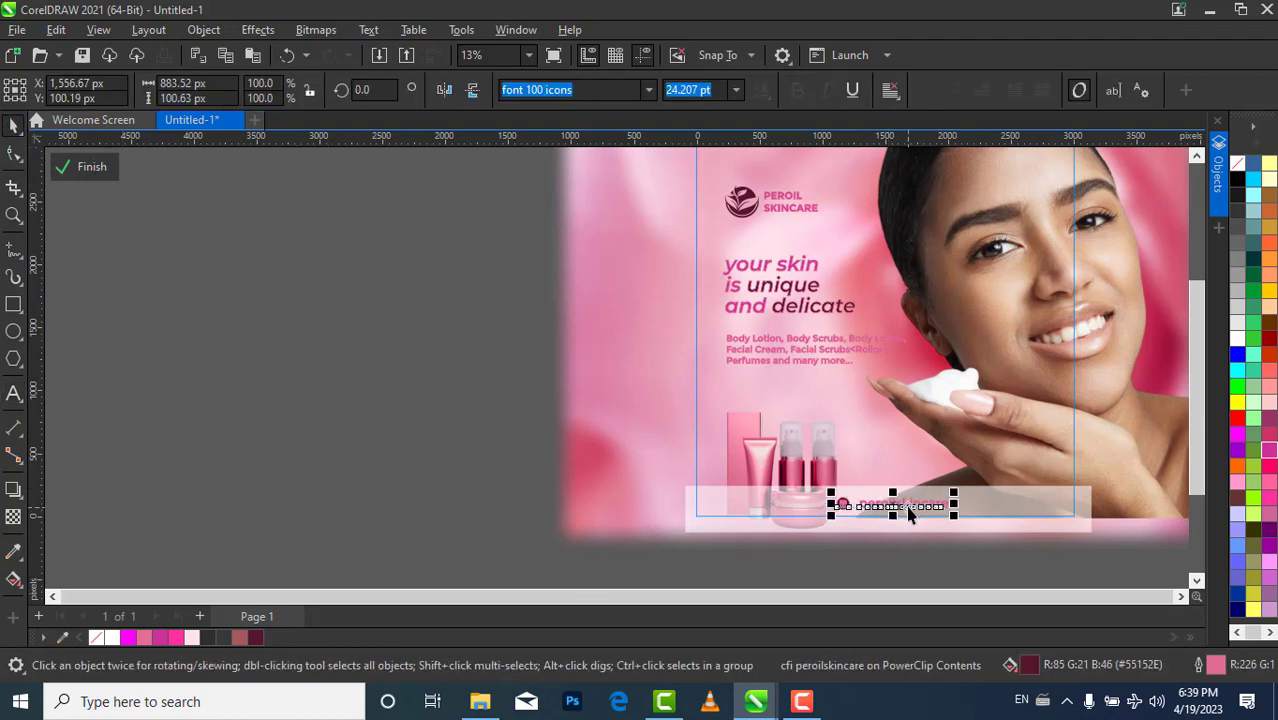
Close and reopen the flyer's PowerClip contents and try moving the woman's portrait down and left
click(65, 166)
click(919, 363)
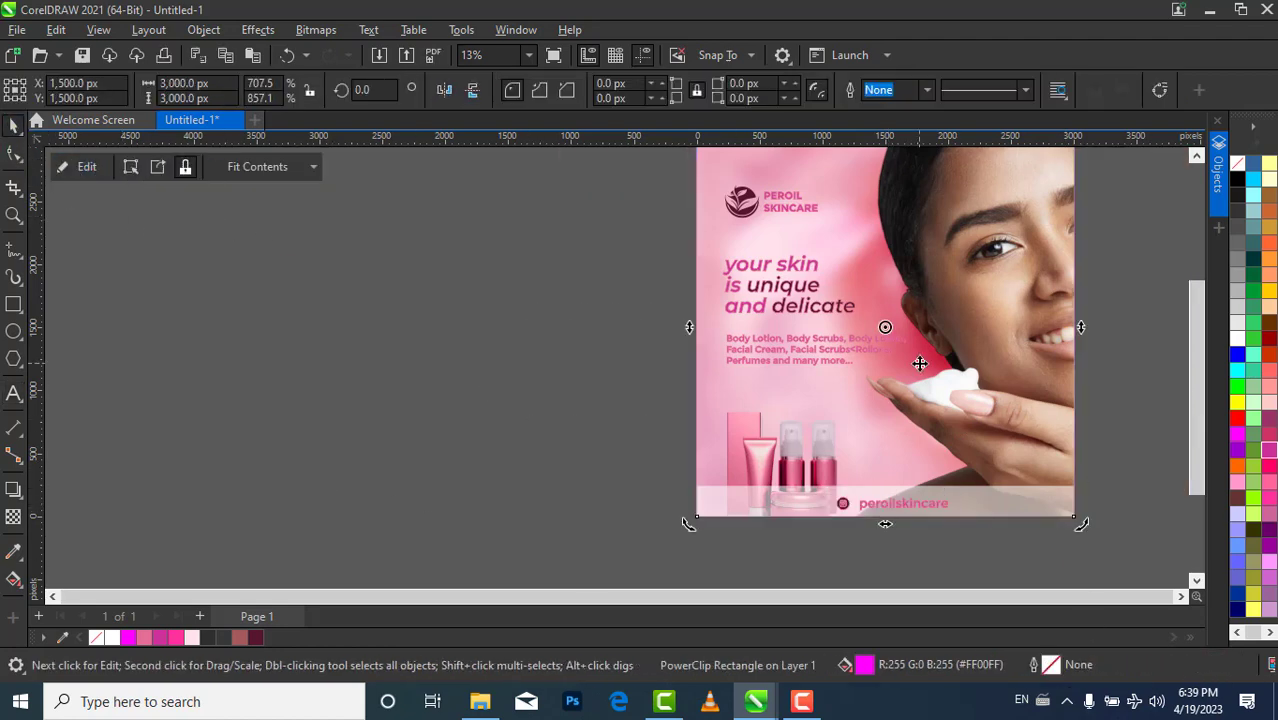
click(980, 312)
click(850, 238)
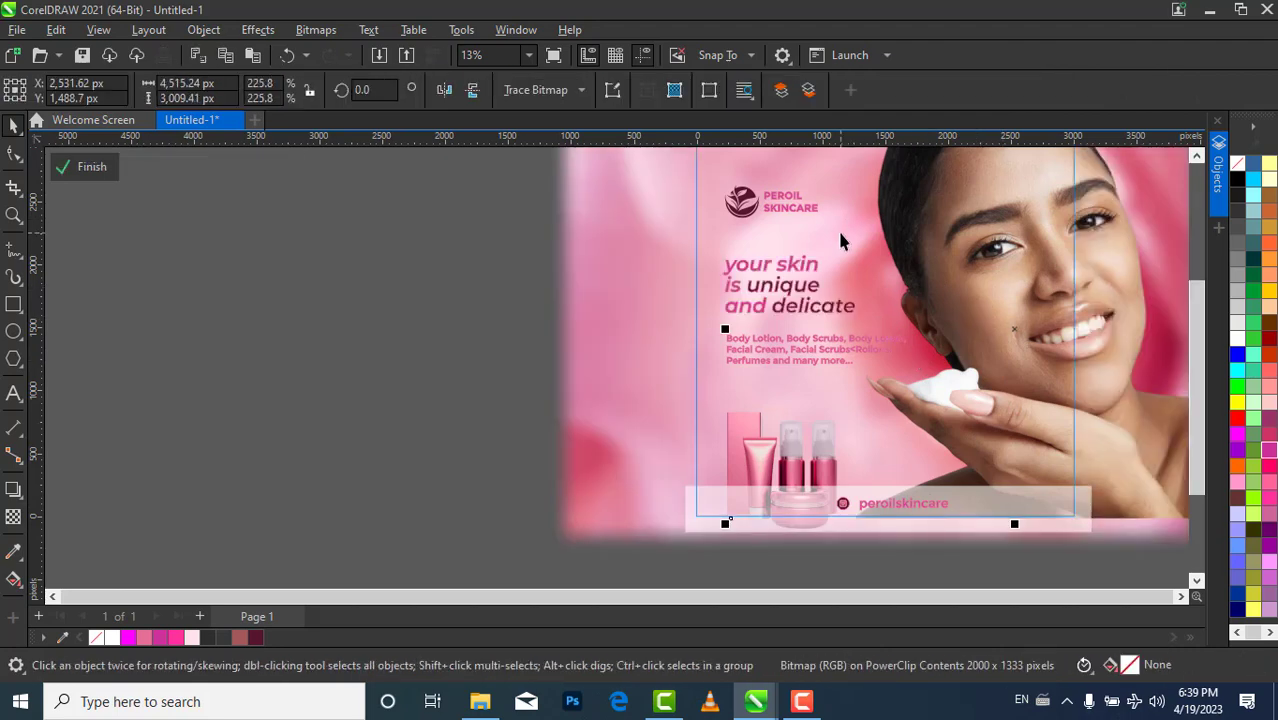
drag(742, 244, 694, 346)
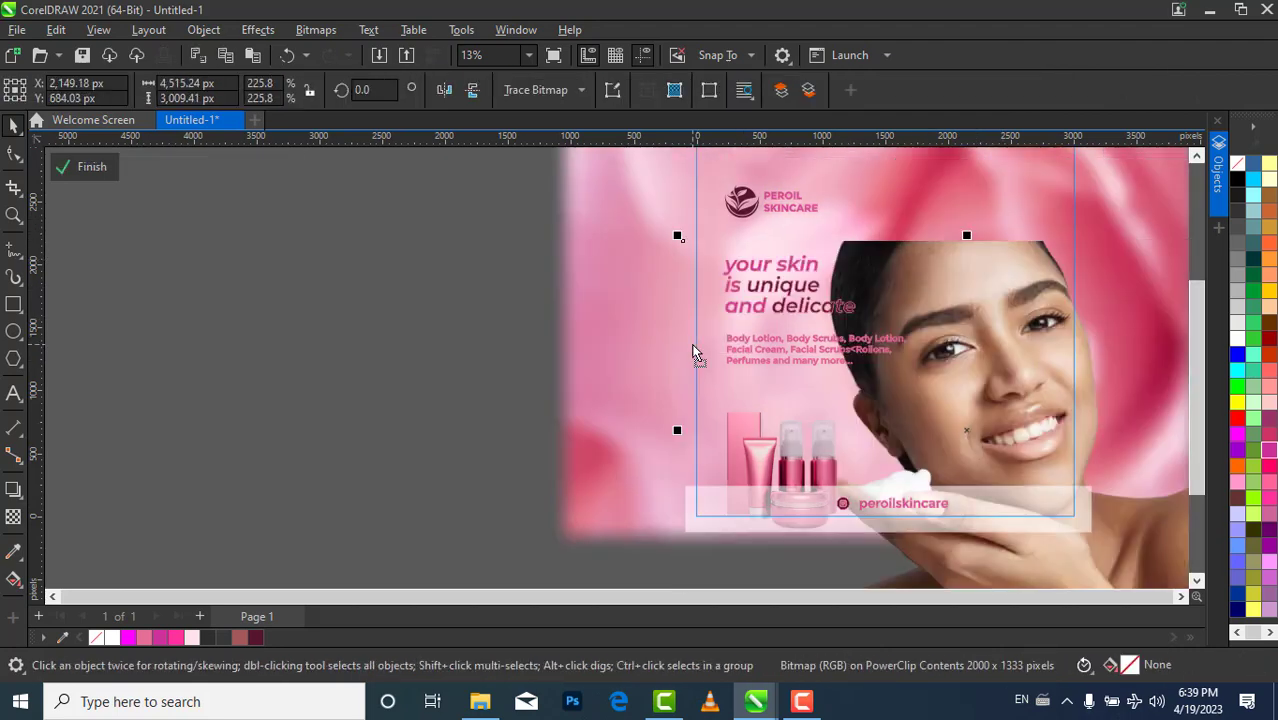
key(ctrl+z)
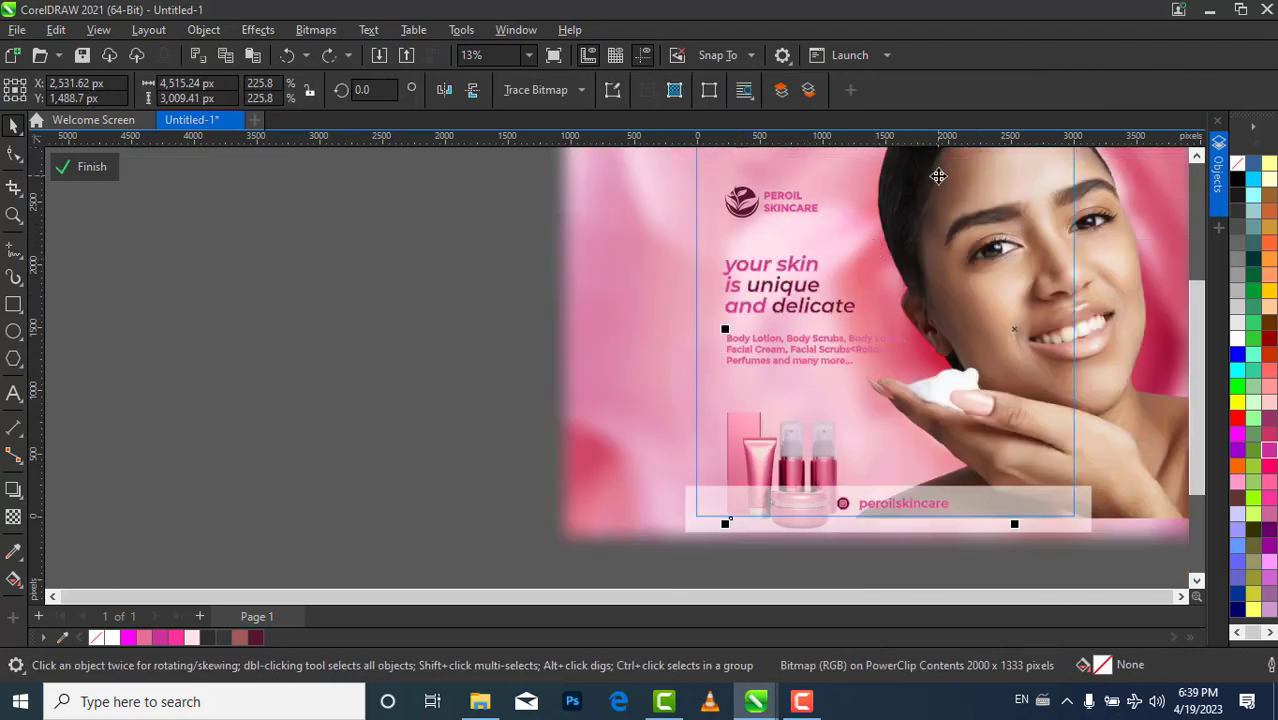
Copy the blurred petal bitmap stacked directly below the woman's portrait and paste it into the PowerClip
click(1220, 190)
click(1010, 500)
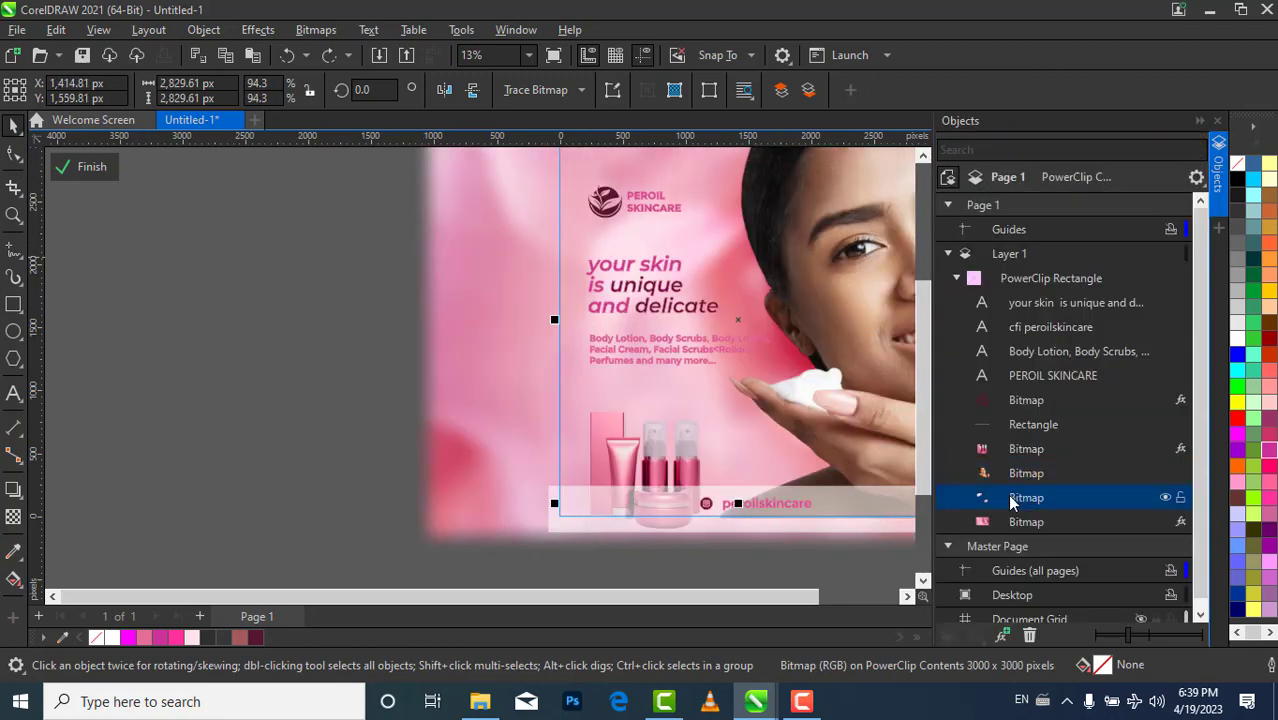
right_click(1010, 500)
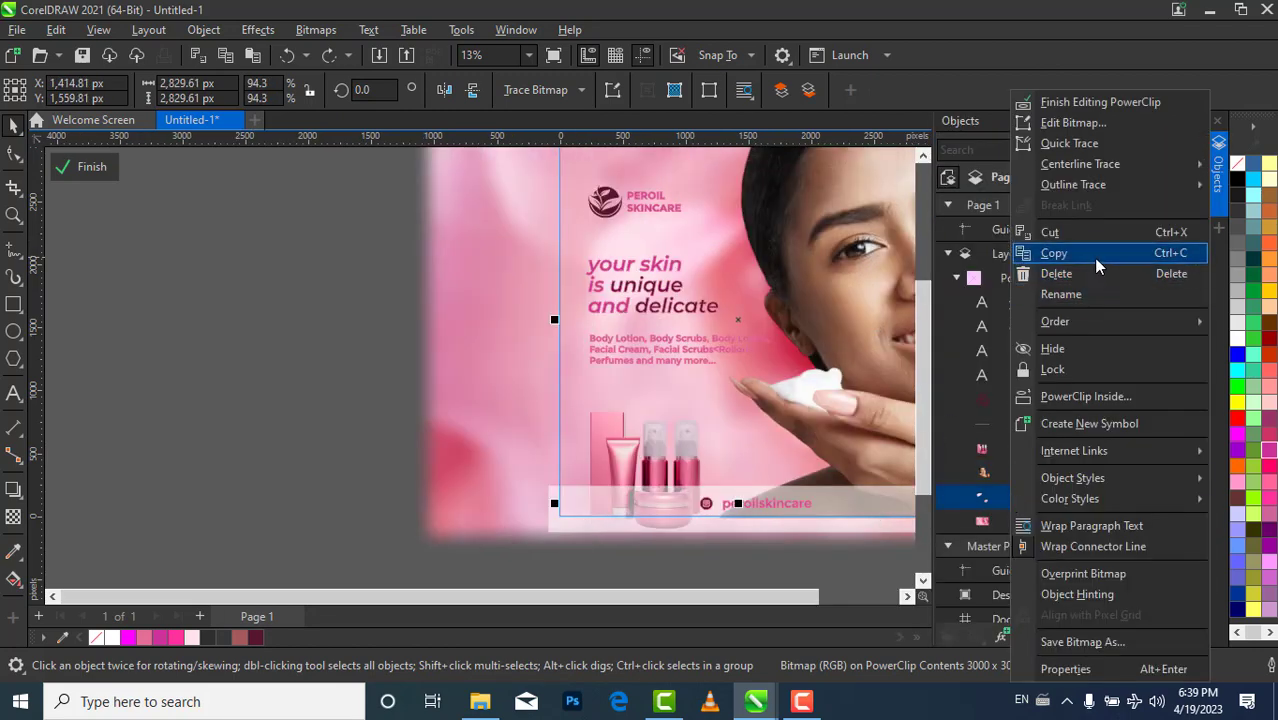
click(1045, 251)
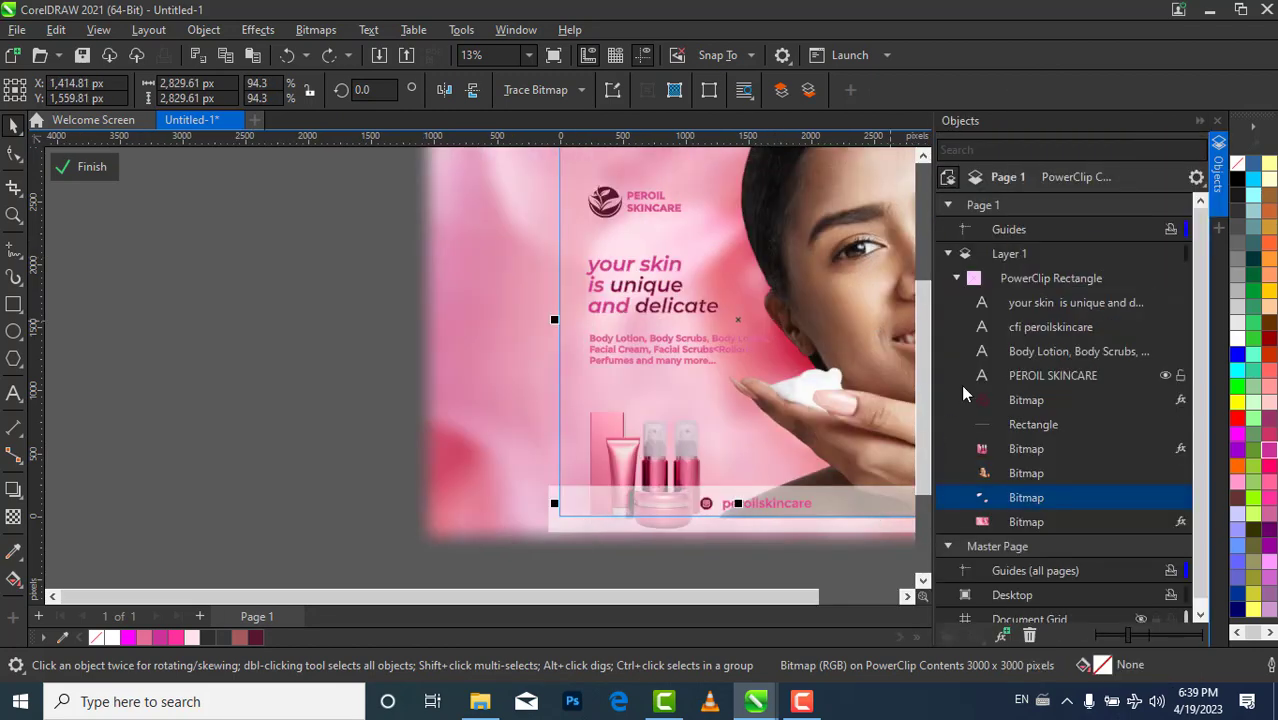
right_click(348, 289)
click(401, 447)
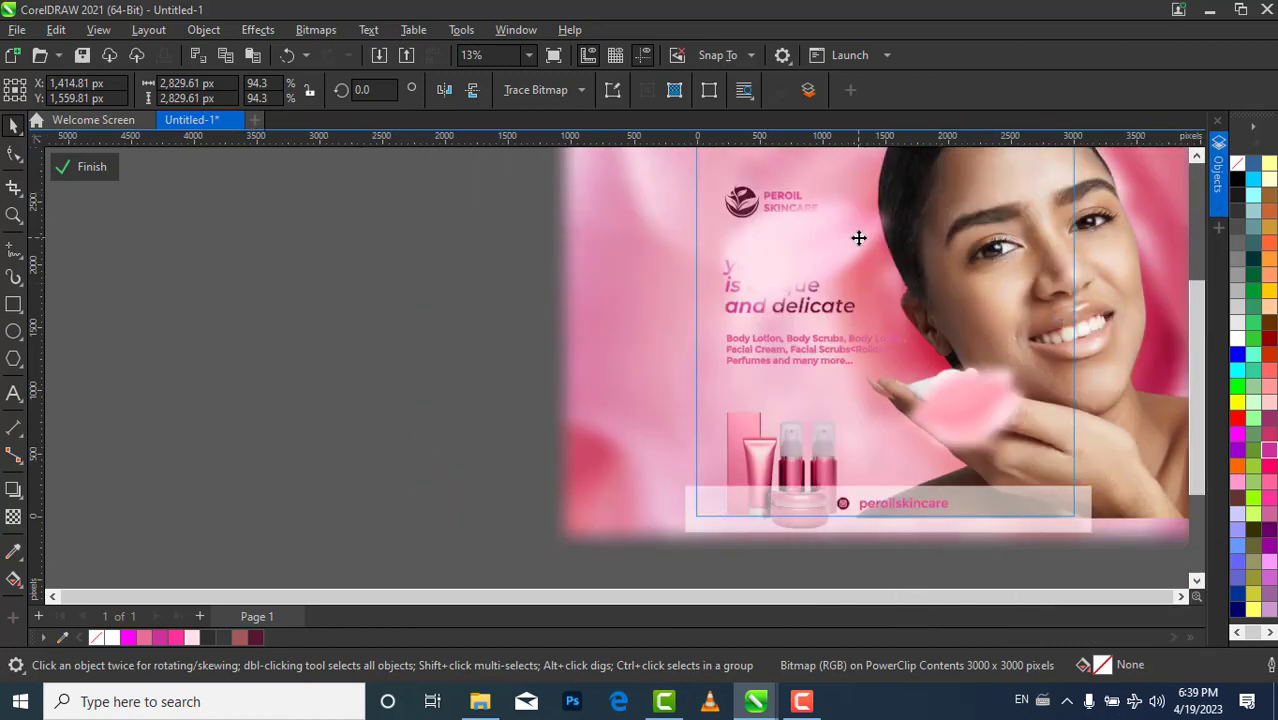
Move the pasted petal bitmap over the flyer's lower-right corner and place it behind the translucent footer bar
drag(856, 240, 1084, 490)
right_click(1084, 490)
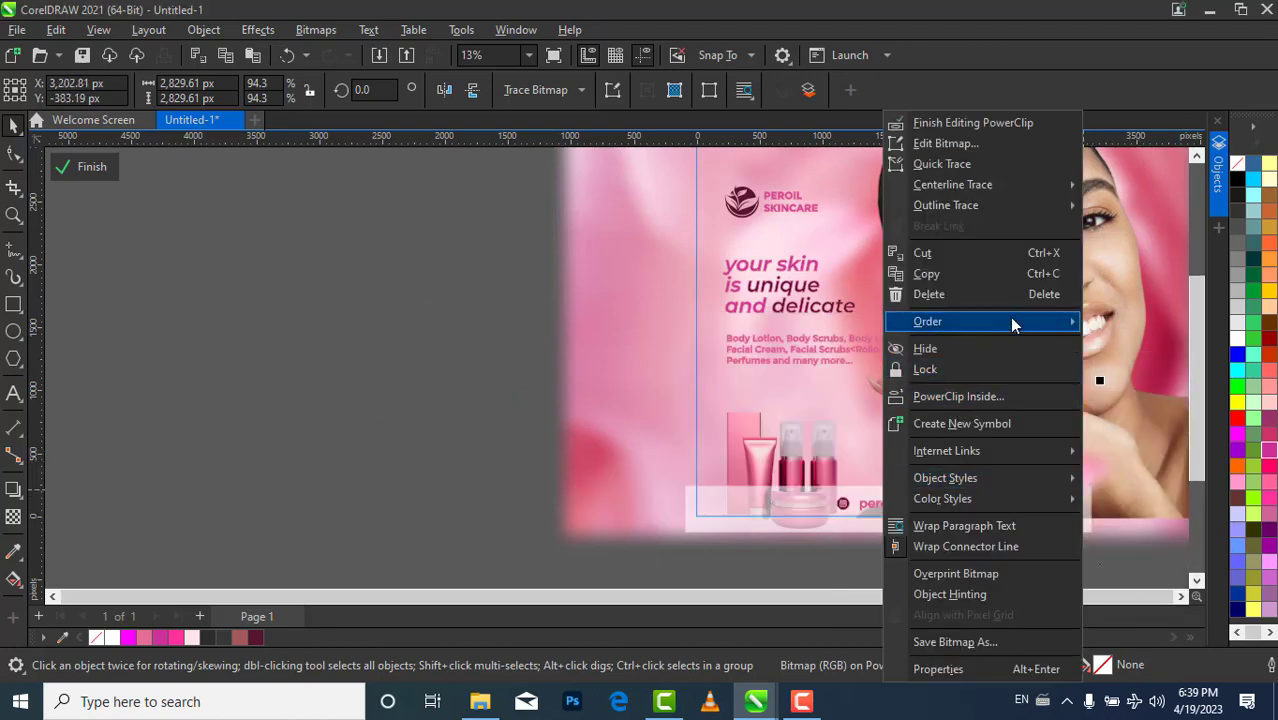
mouse_move(1000, 321)
click(769, 434)
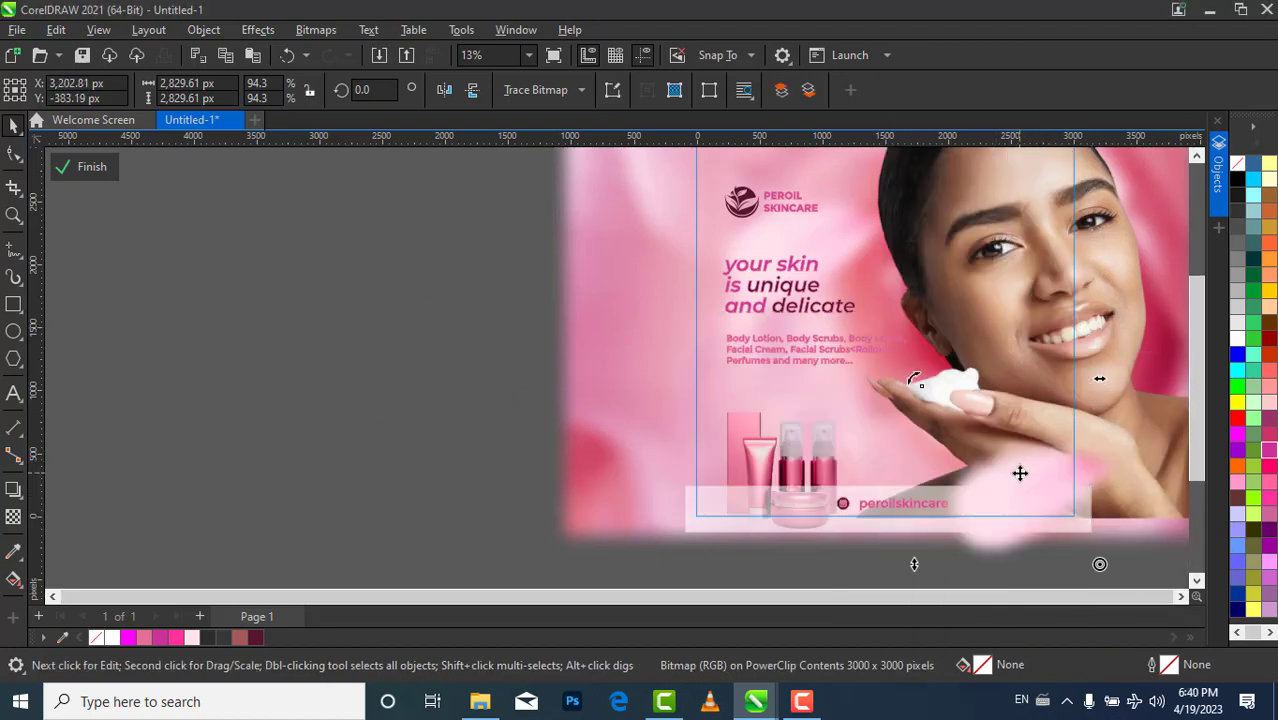
right_click(1021, 470)
mouse_move(1077, 322)
click(854, 481)
click(765, 503)
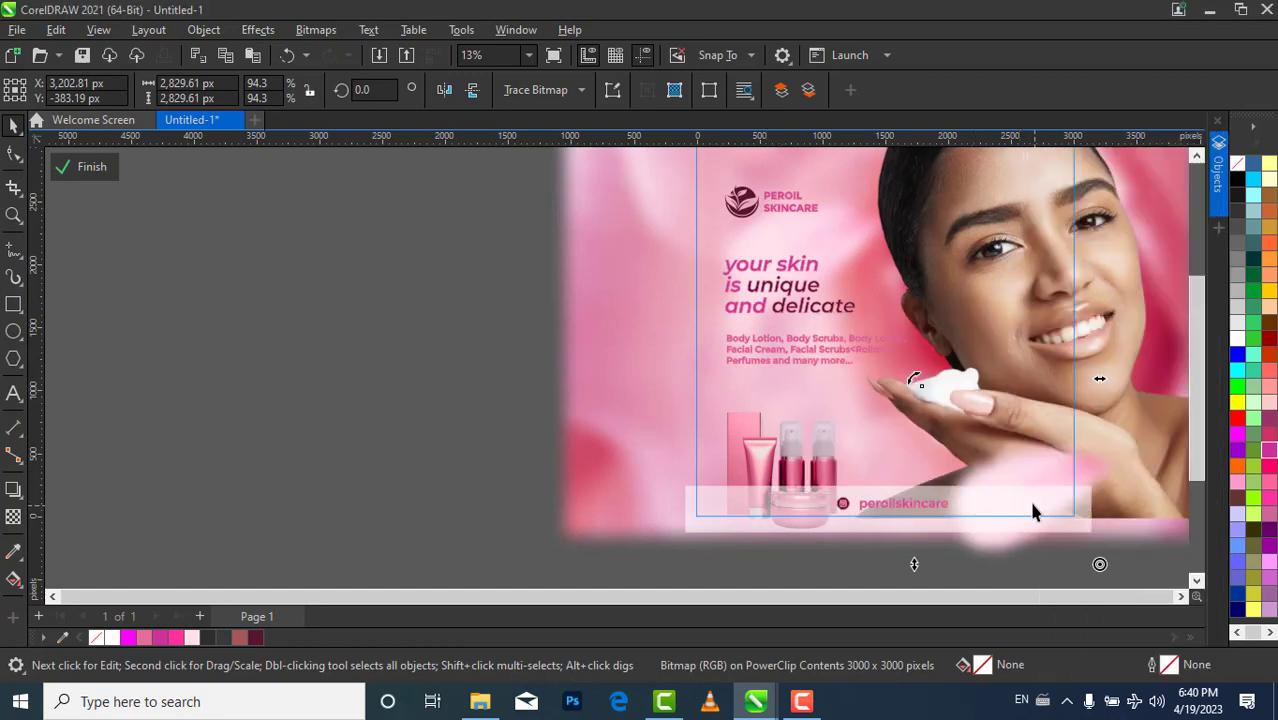
Check the pasted petal bitmap's stacking order in the object list and finish editing the PowerClip contents
click(1070, 475)
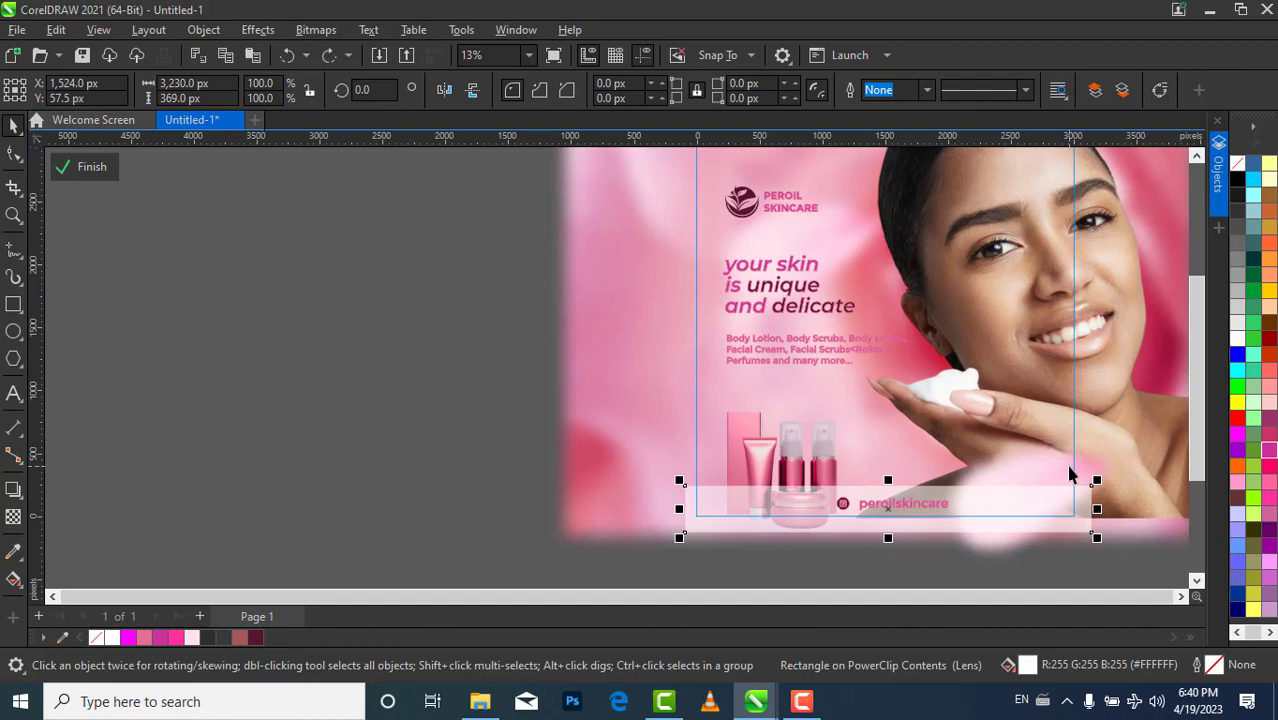
click(1069, 468)
click(1218, 172)
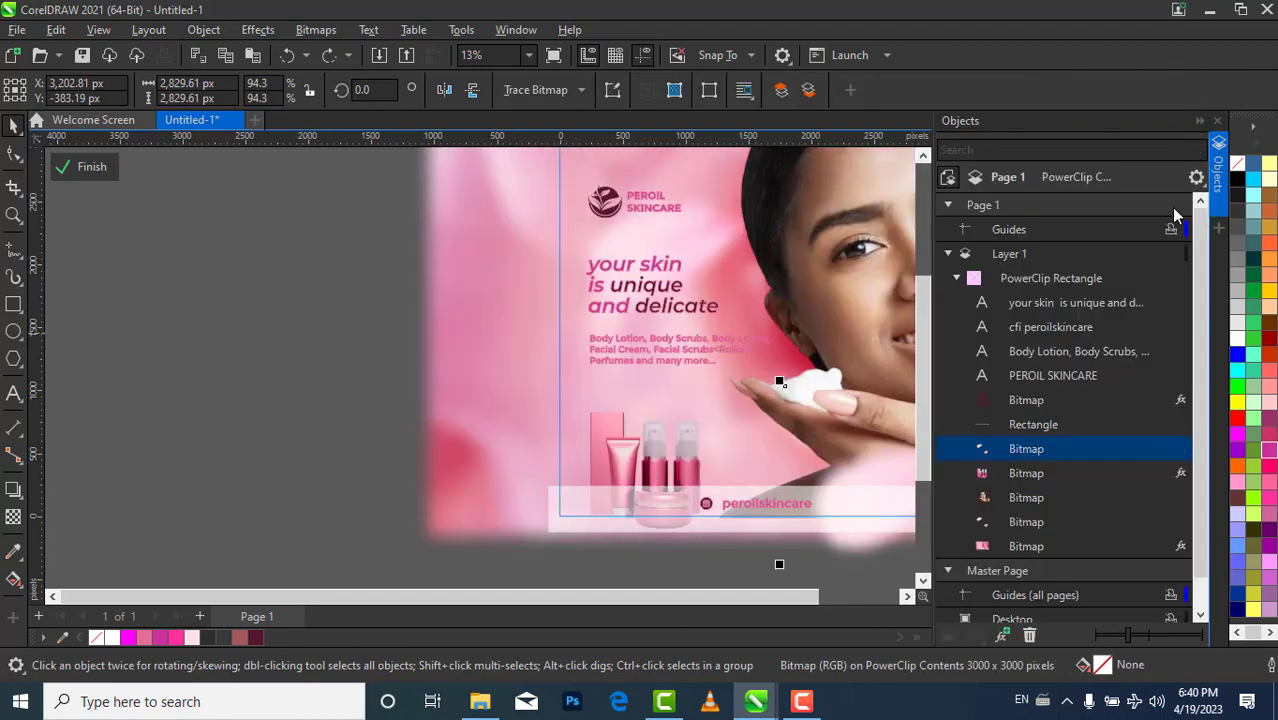
click(1200, 121)
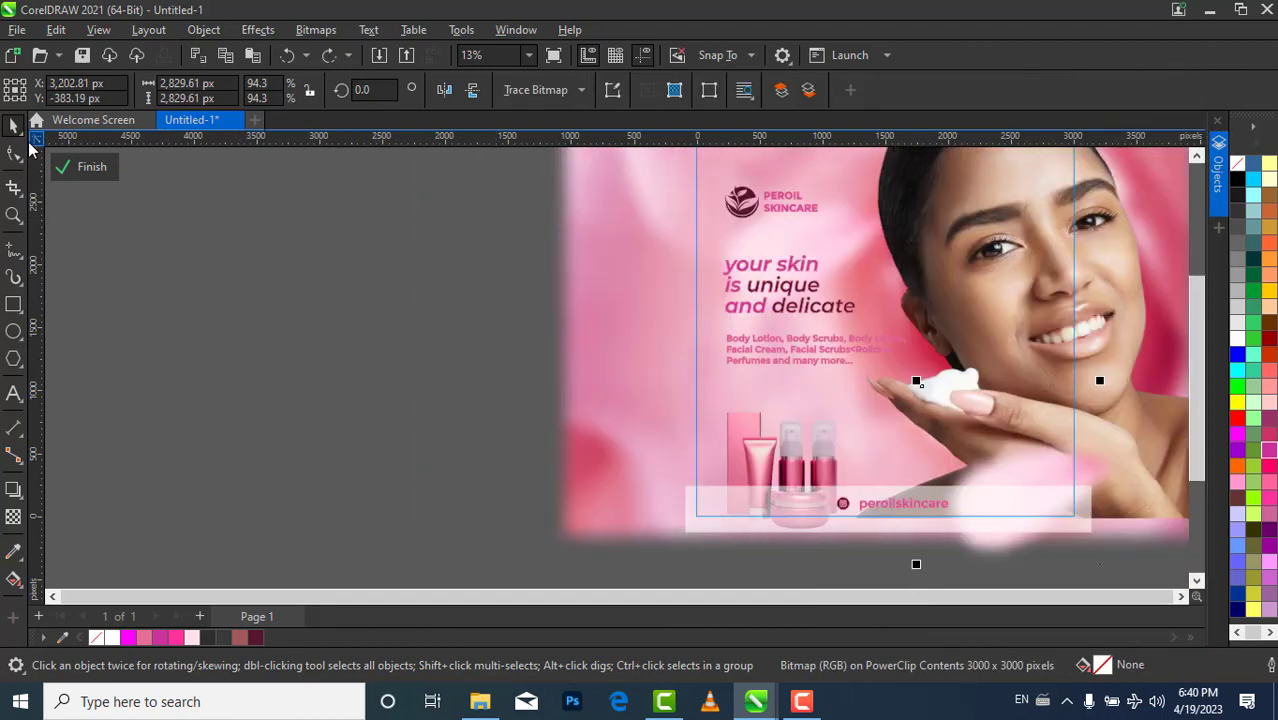
click(85, 166)
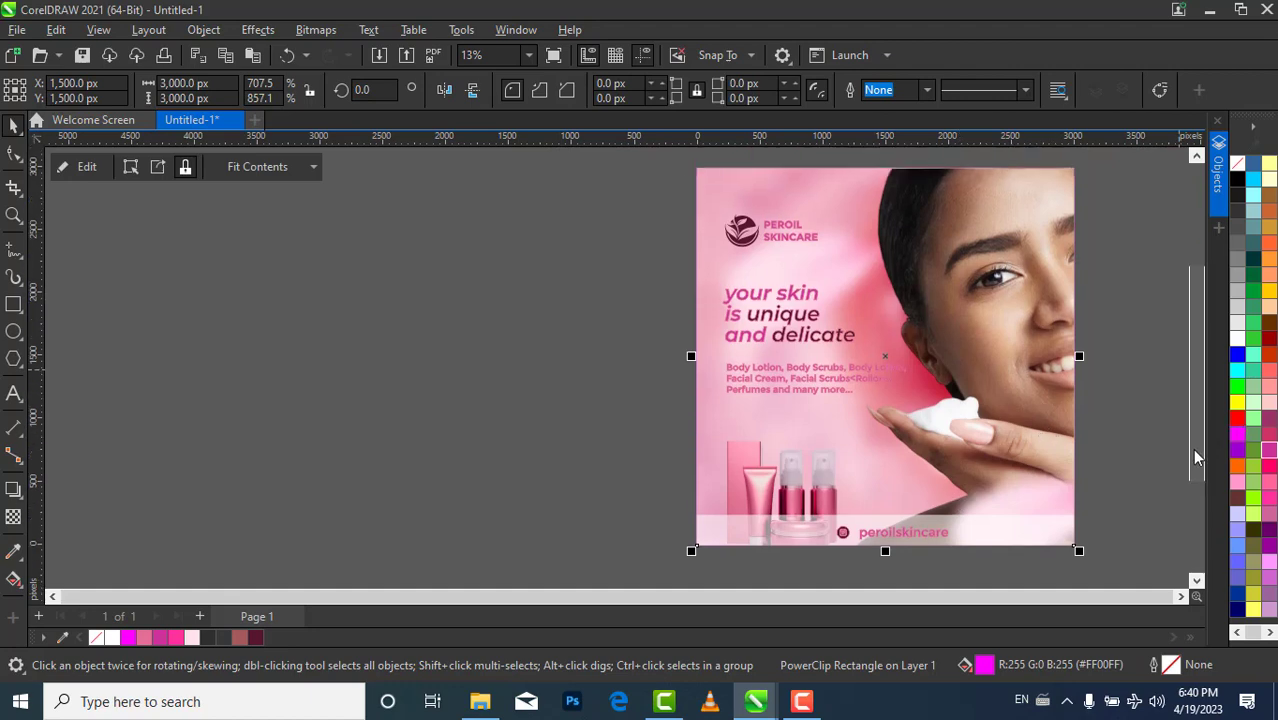
Reopen the flyer's PowerClip contents and set the product list text's font to Montserrat Regular
scroll(1196, 390, up, 2)
click(802, 412)
double_click(802, 412)
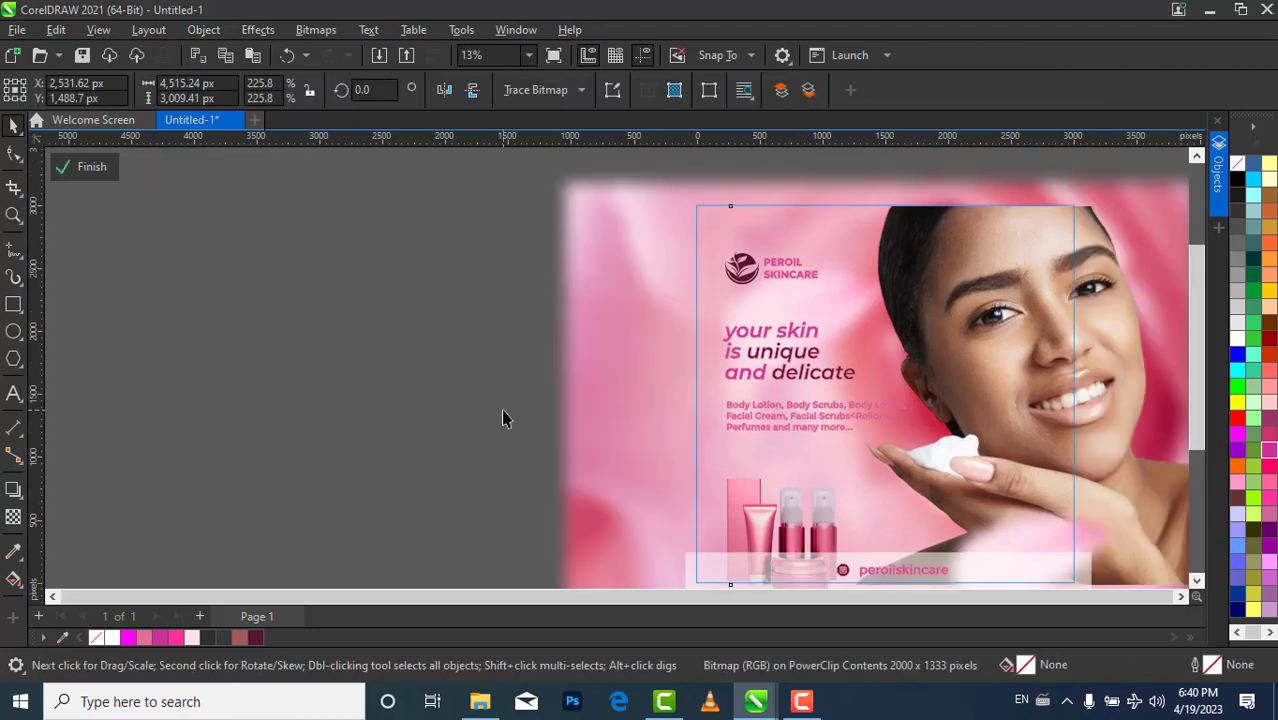
click(762, 428)
mouse_move(911, 397)
mouse_down()
mouse_move(913, 414)
mouse_move(910, 400)
mouse_up()
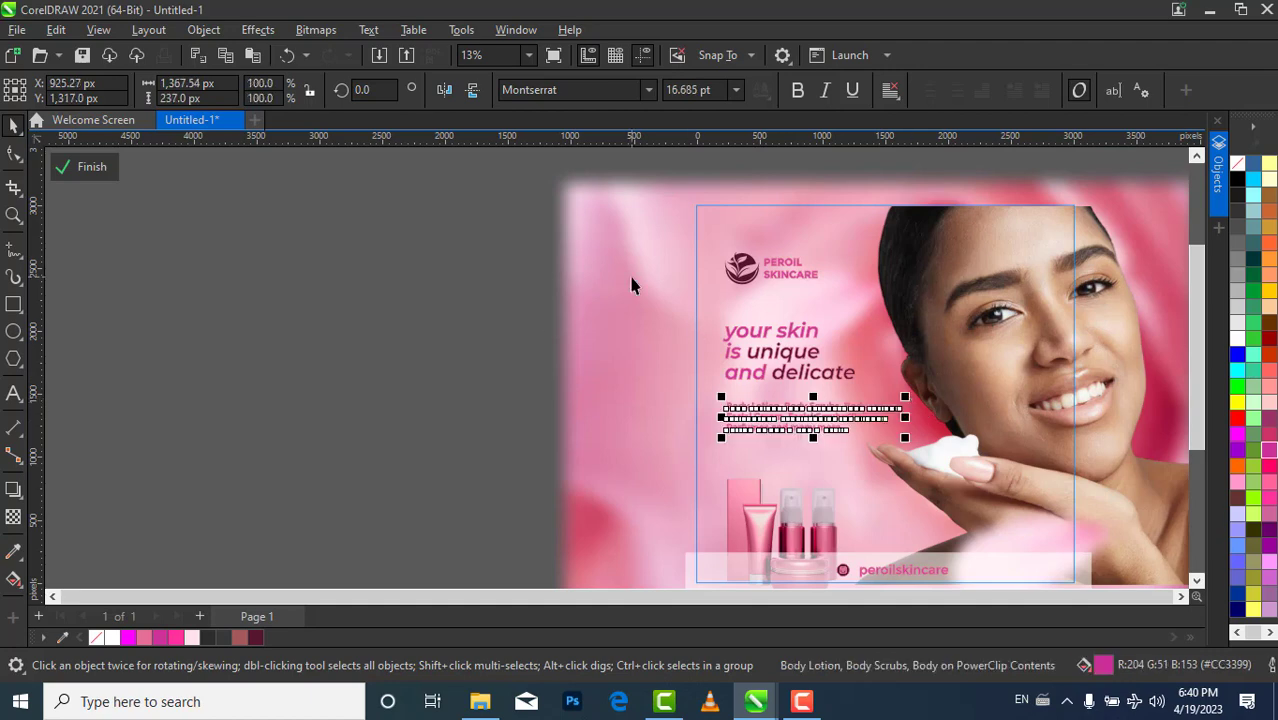
click(355, 397)
click(770, 415)
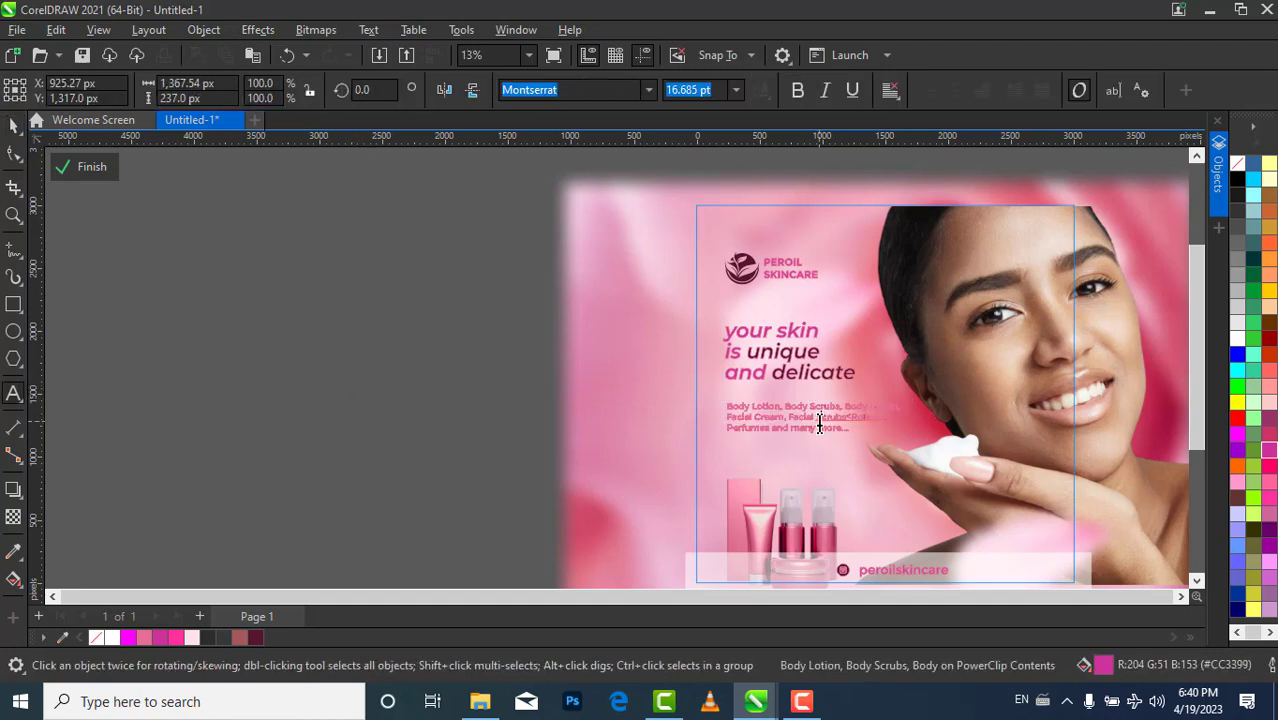
click(649, 90)
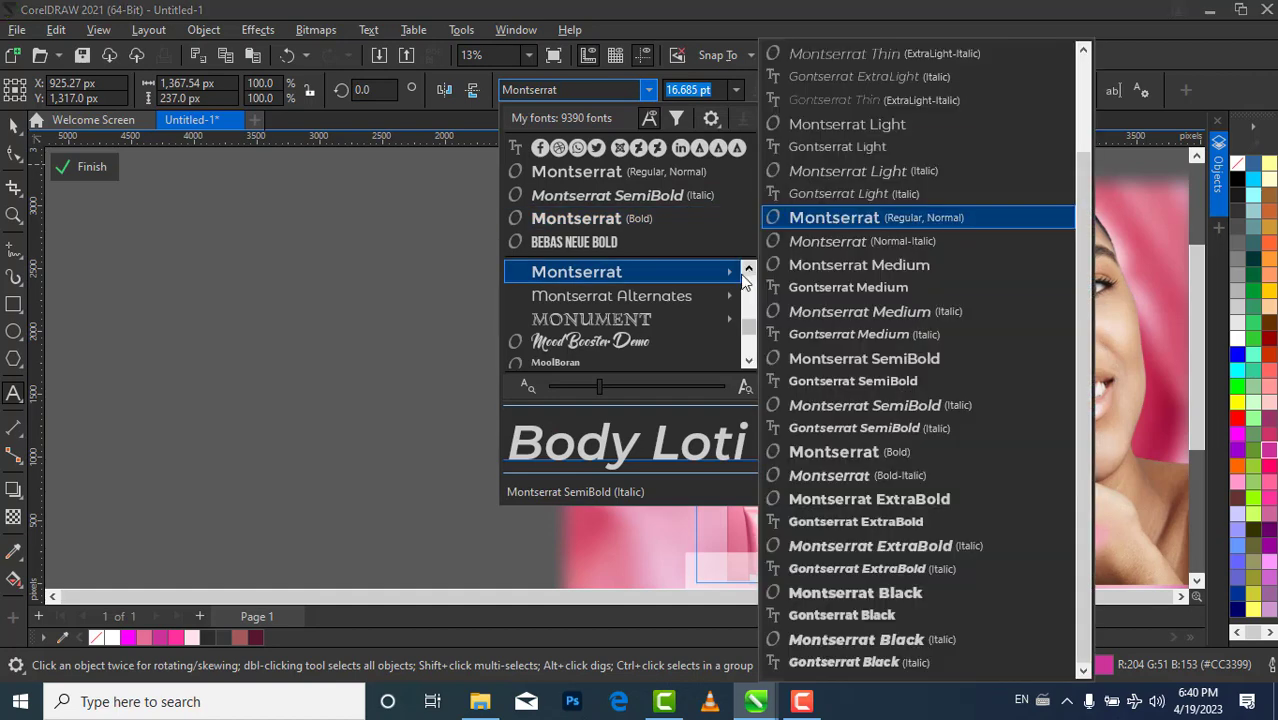
mouse_move(700, 272)
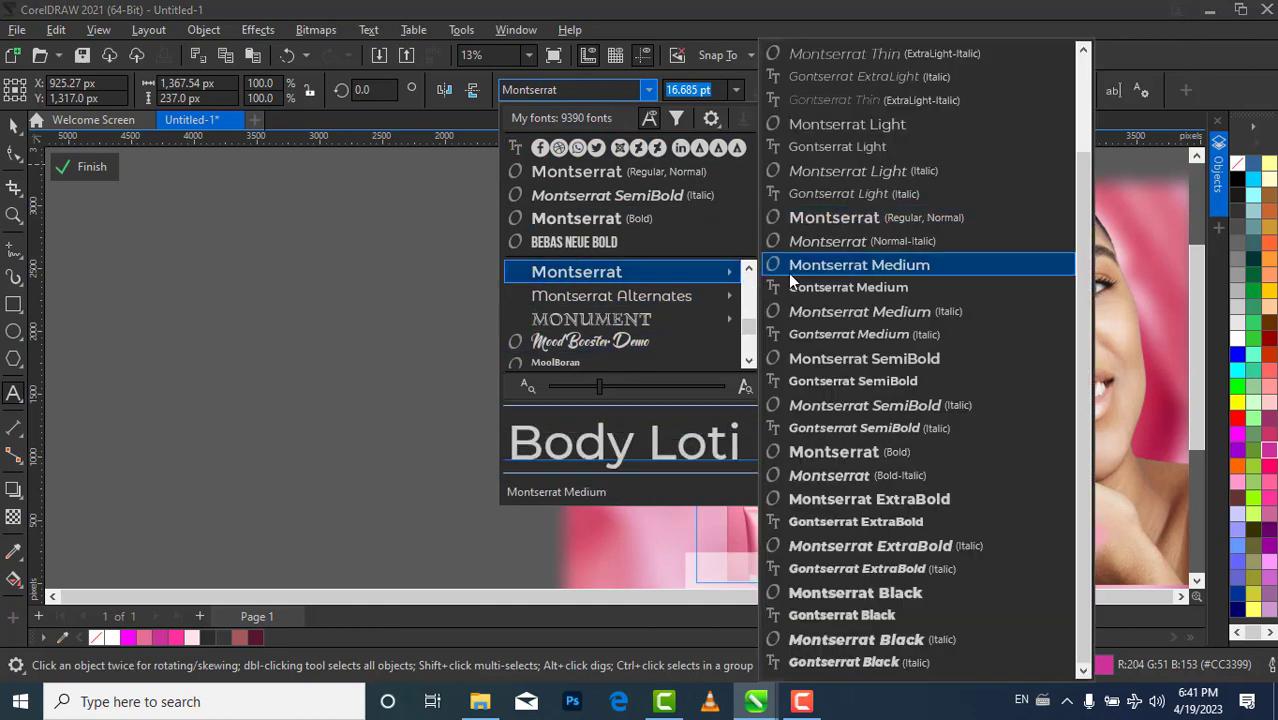
click(870, 218)
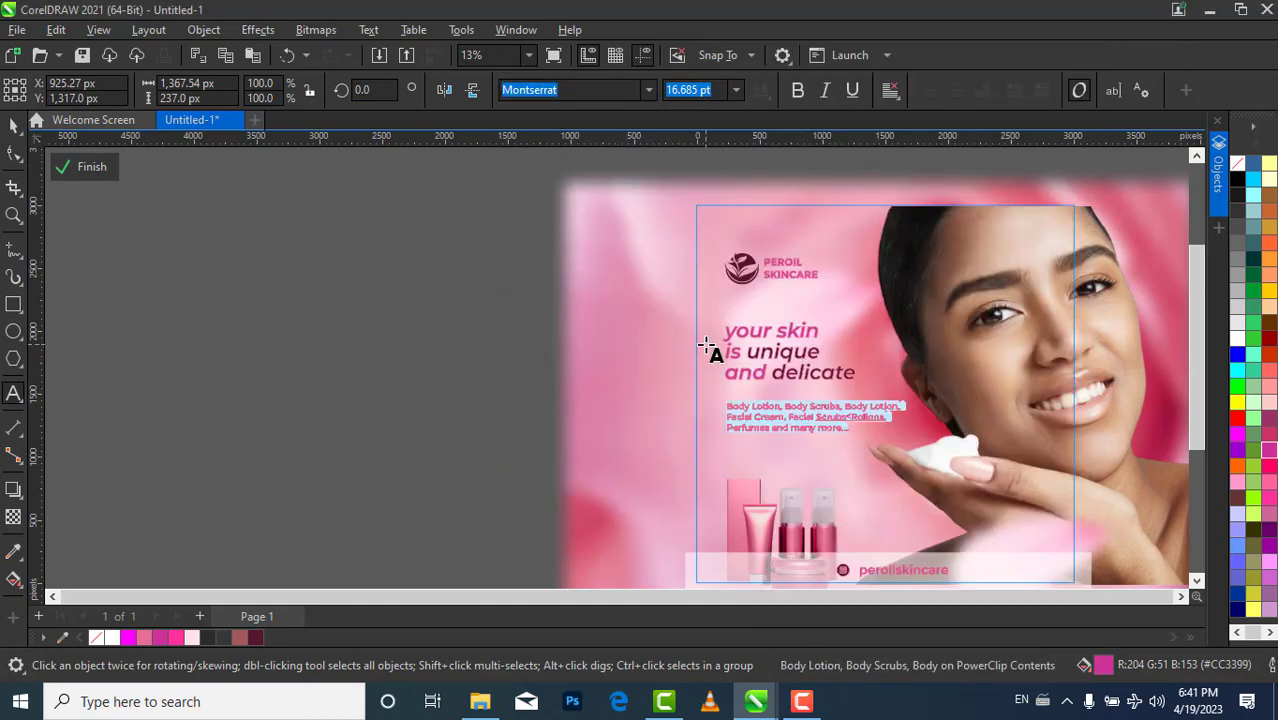
Change the product list text's font to Helvetica Extended BQ and finish editing the PowerClip contents
click(648, 89)
mouse_move(730, 274)
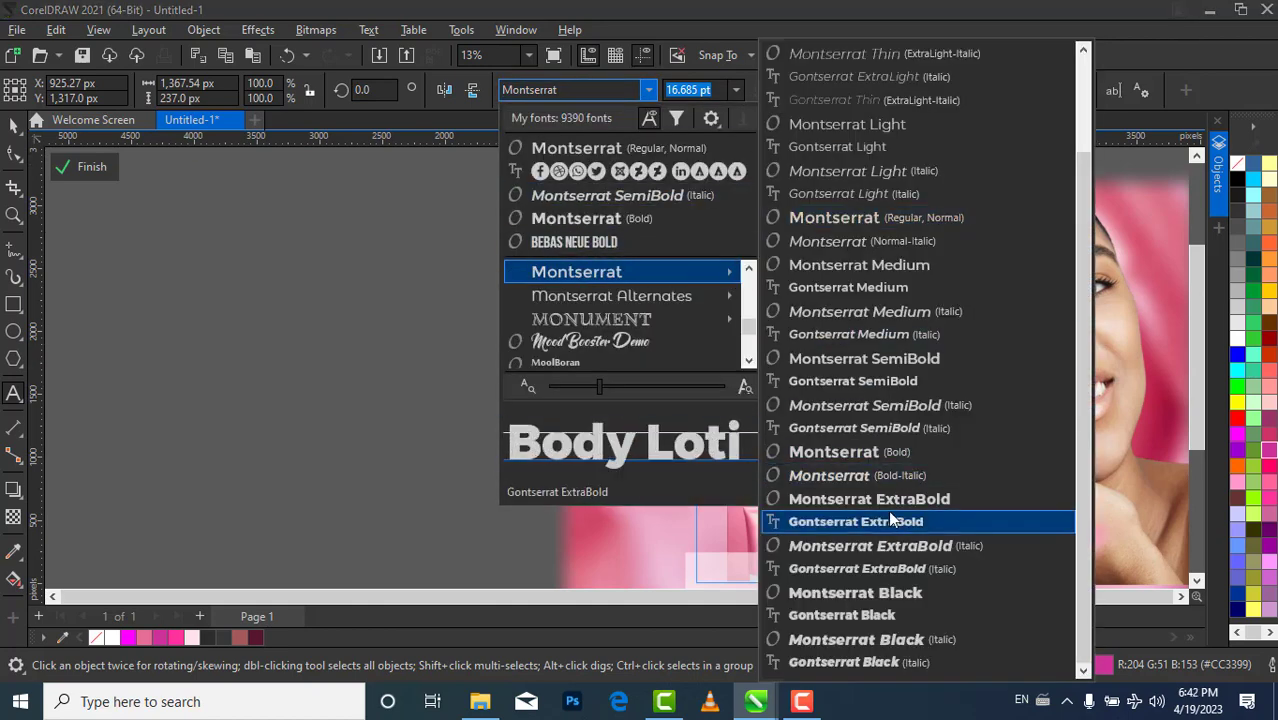
drag(750, 329, 750, 347)
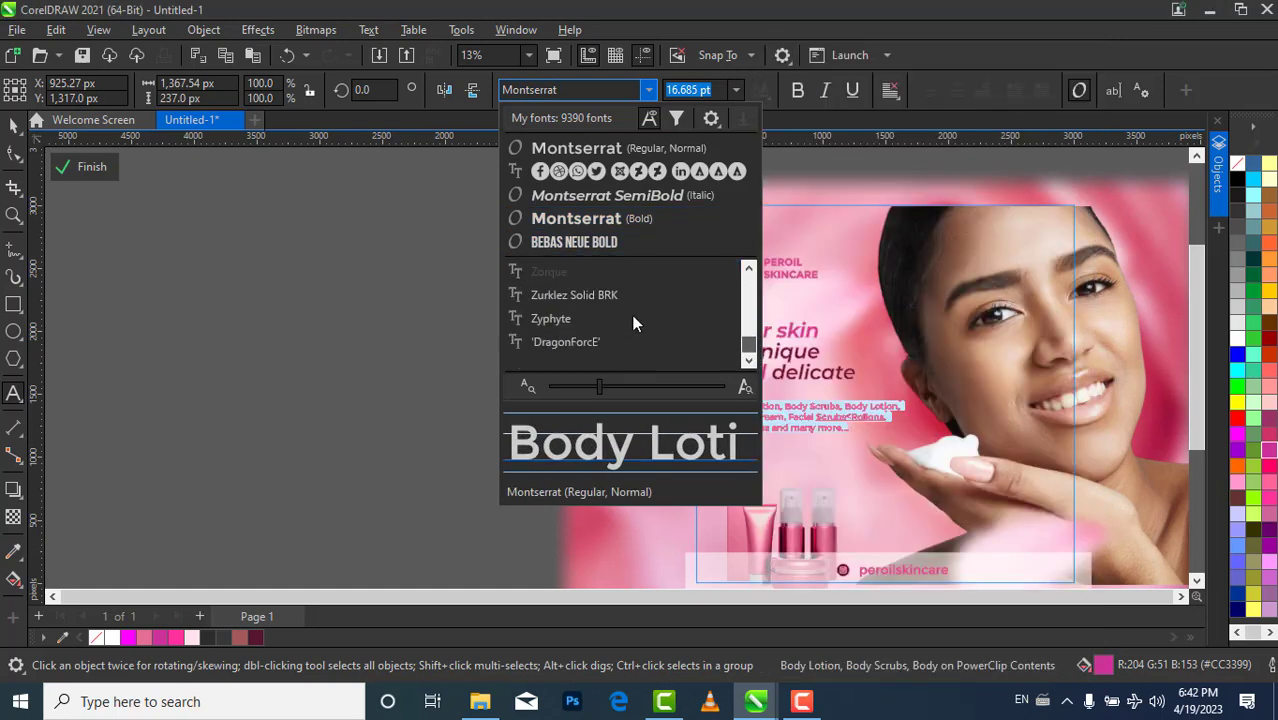
click(752, 322)
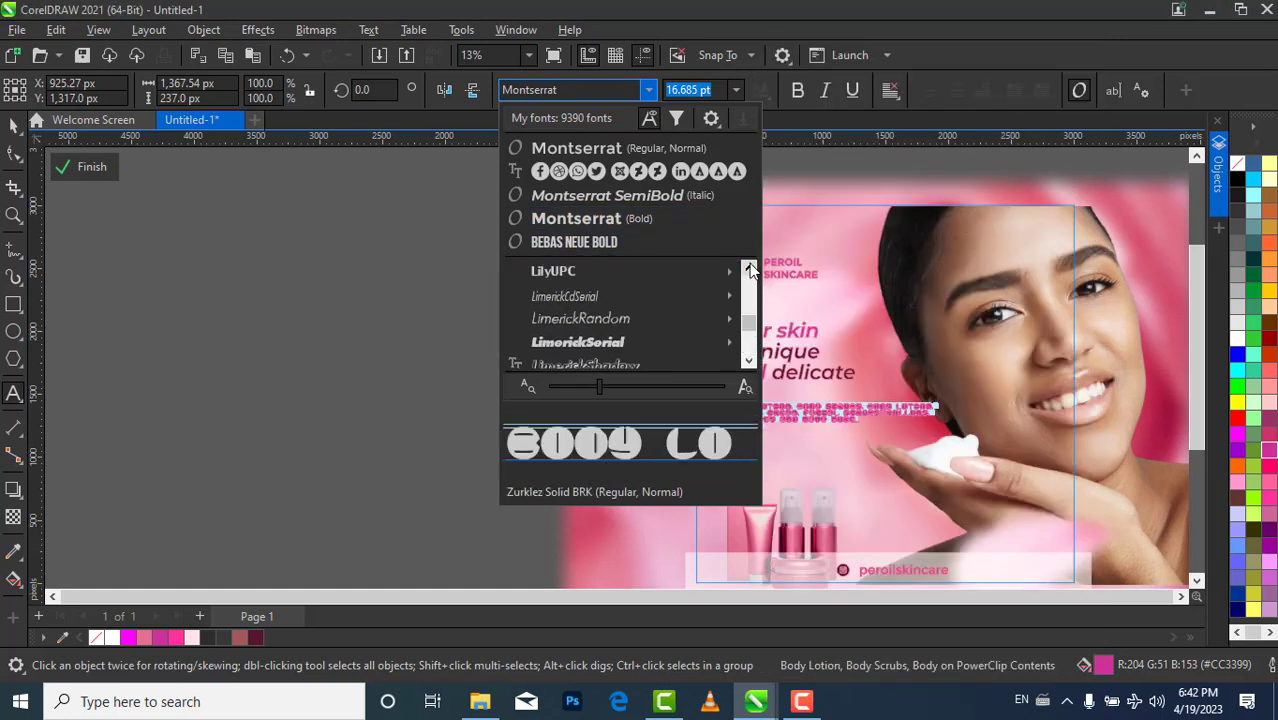
click(598, 88)
text(helv)
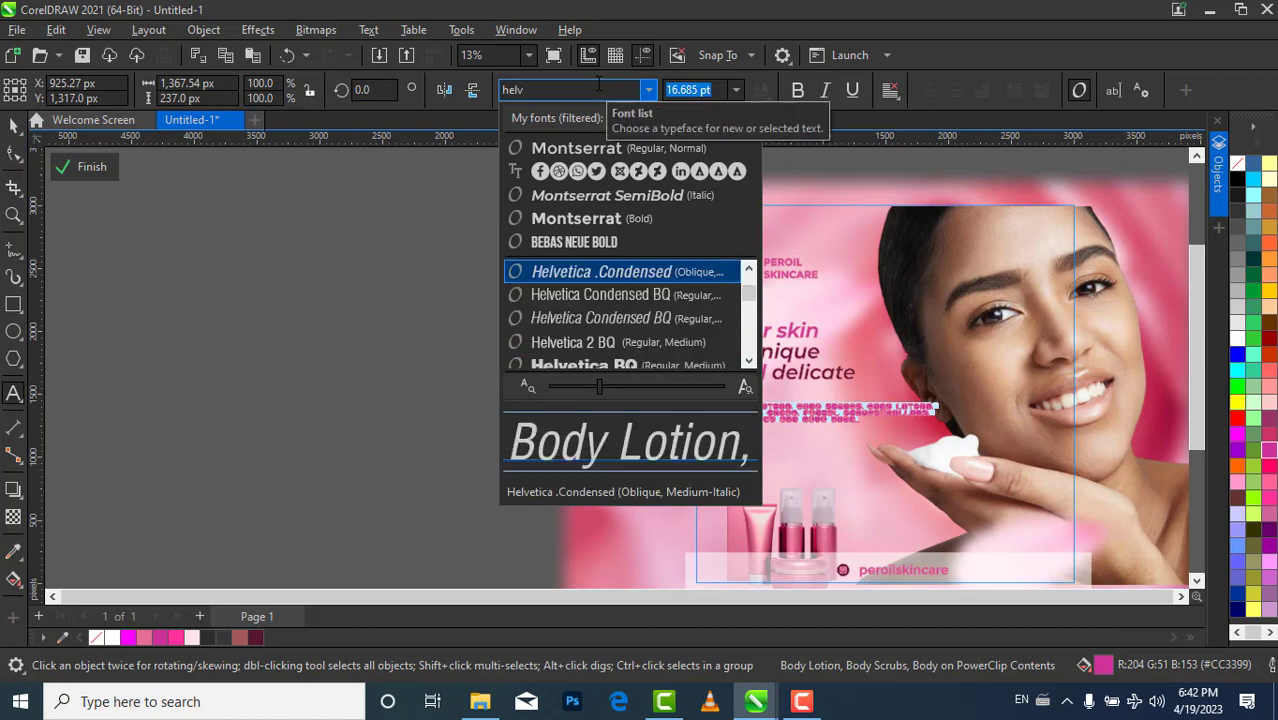
click(750, 356)
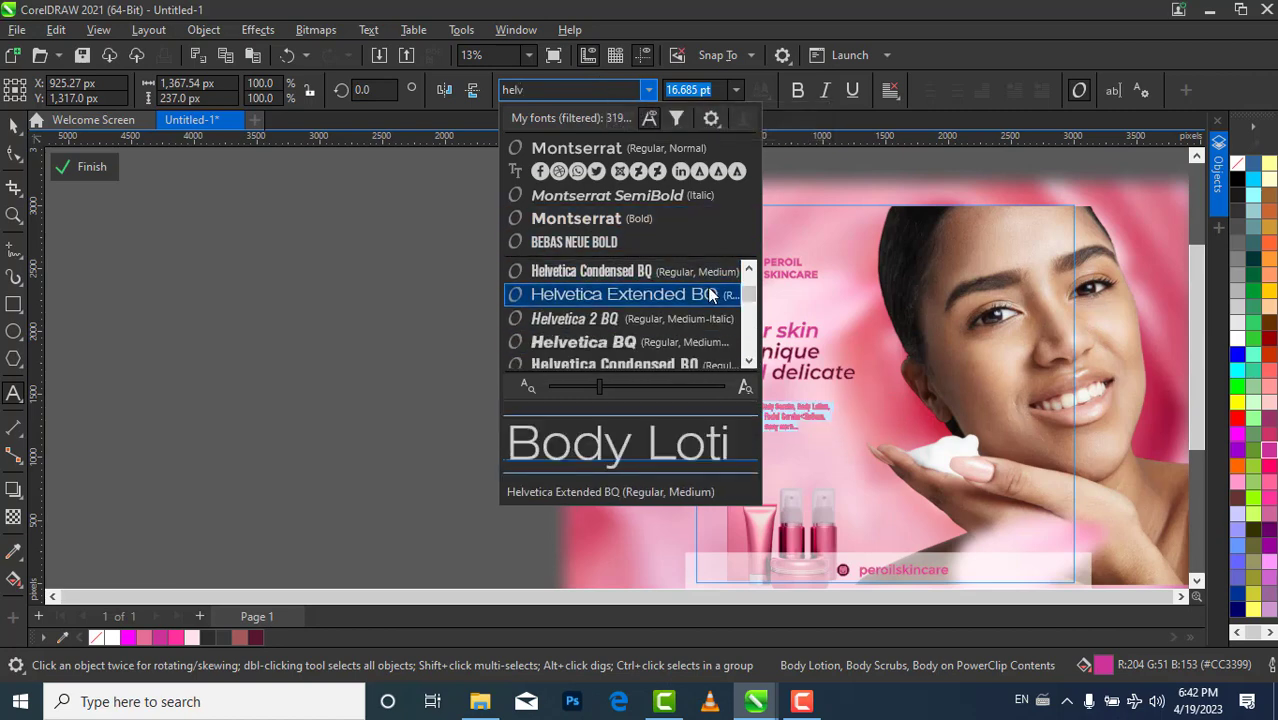
click(712, 294)
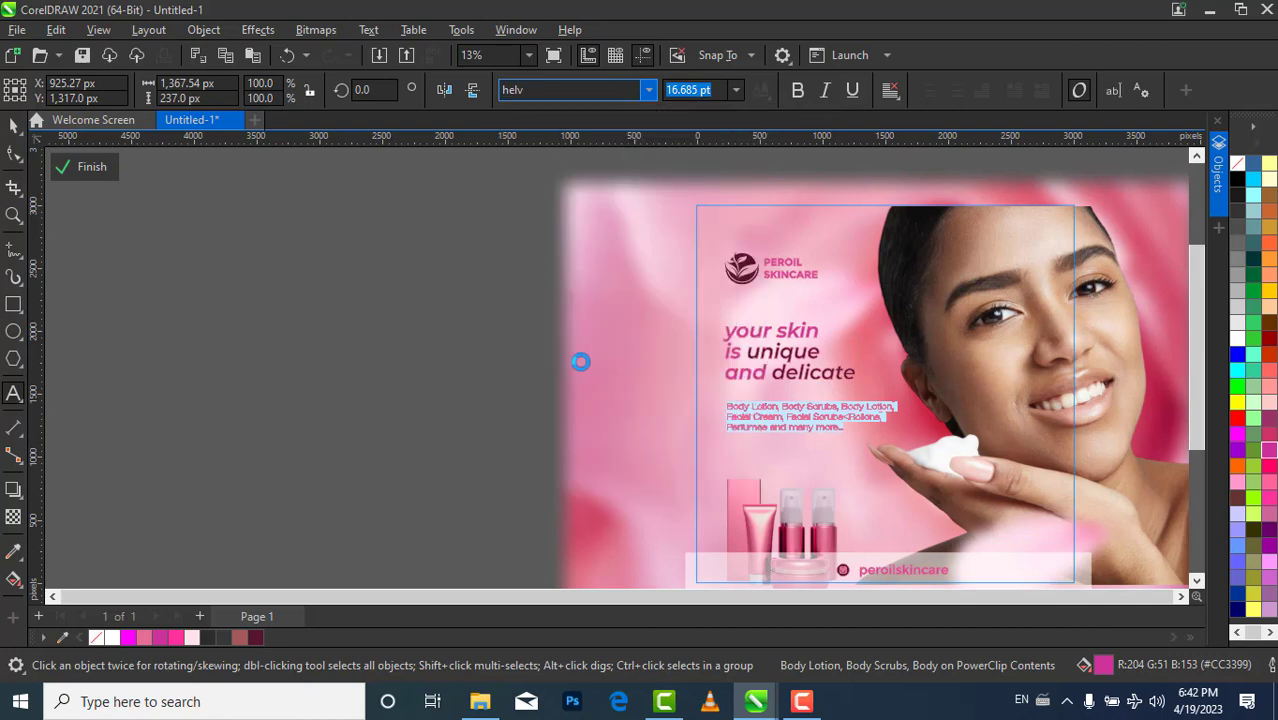
click(58, 167)
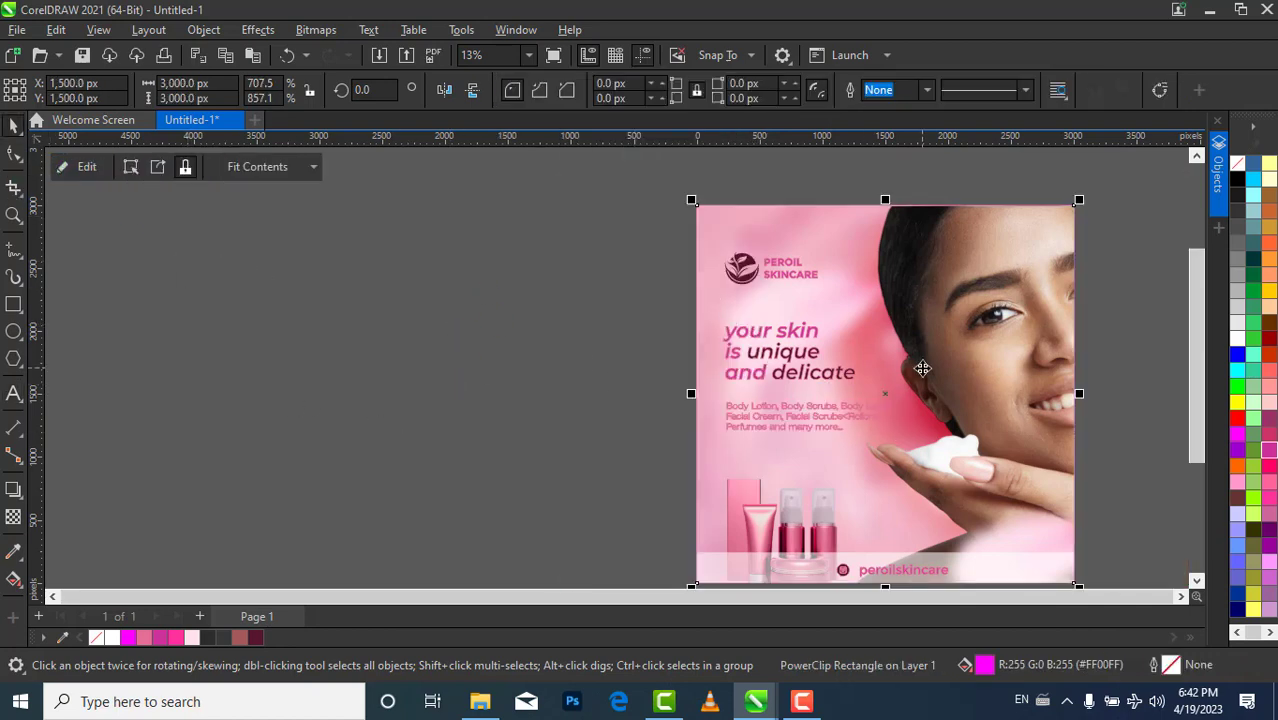
click(985, 343)
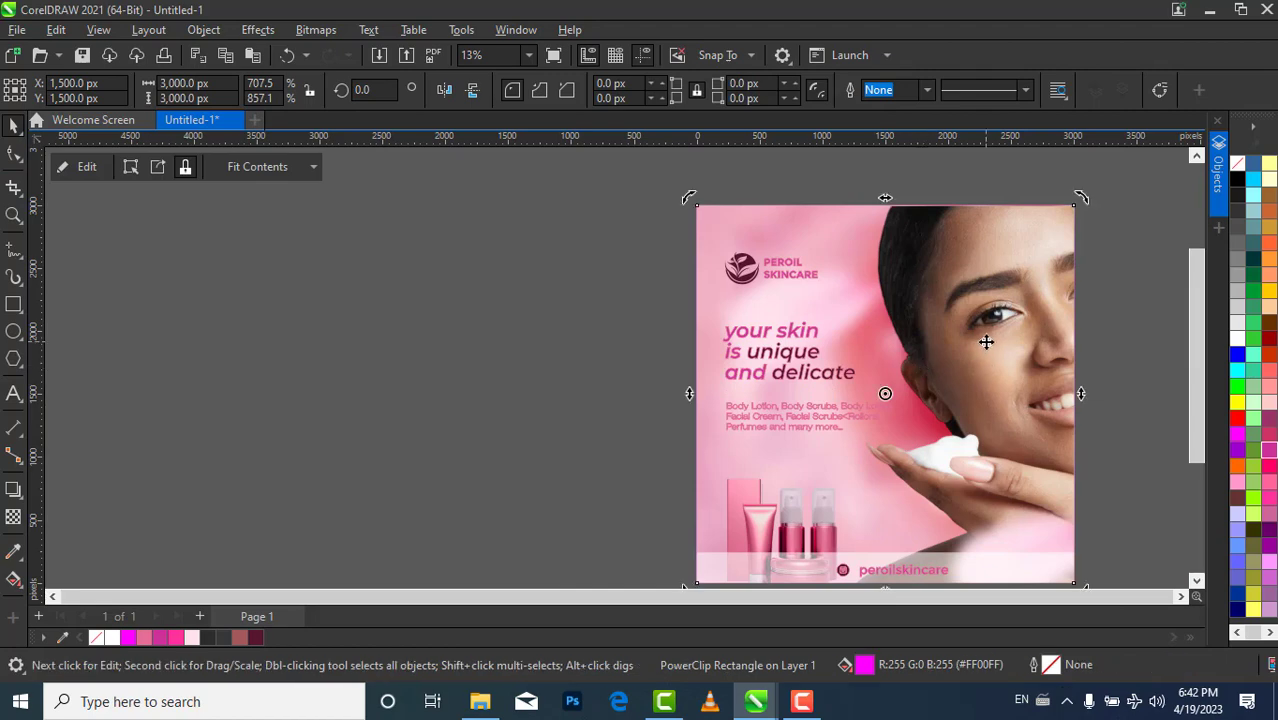
double_click(985, 343)
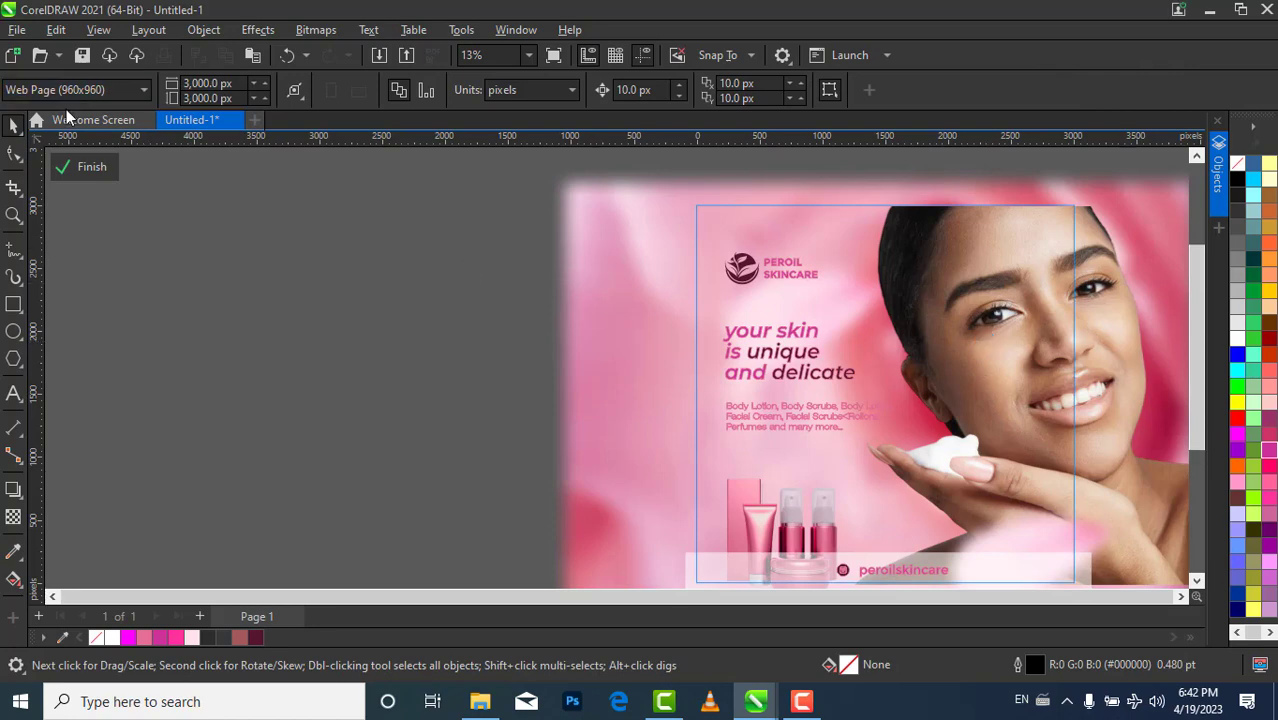
click(88, 166)
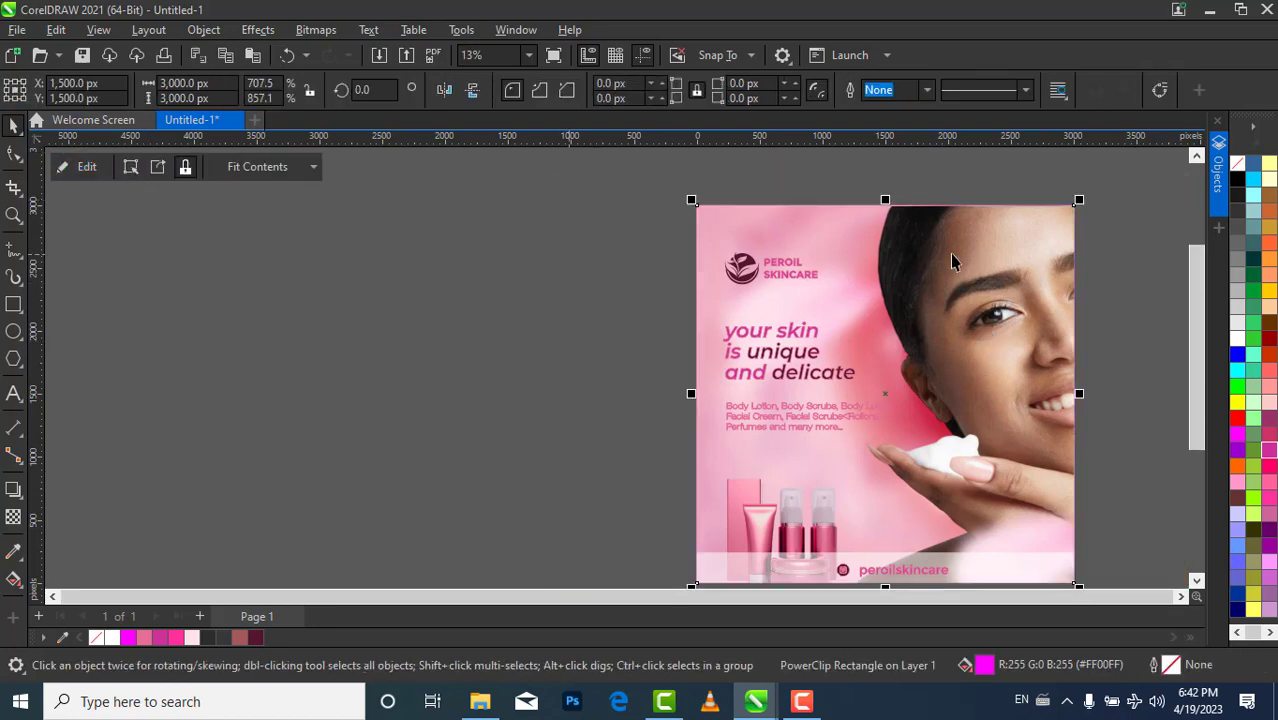
click(930, 277)
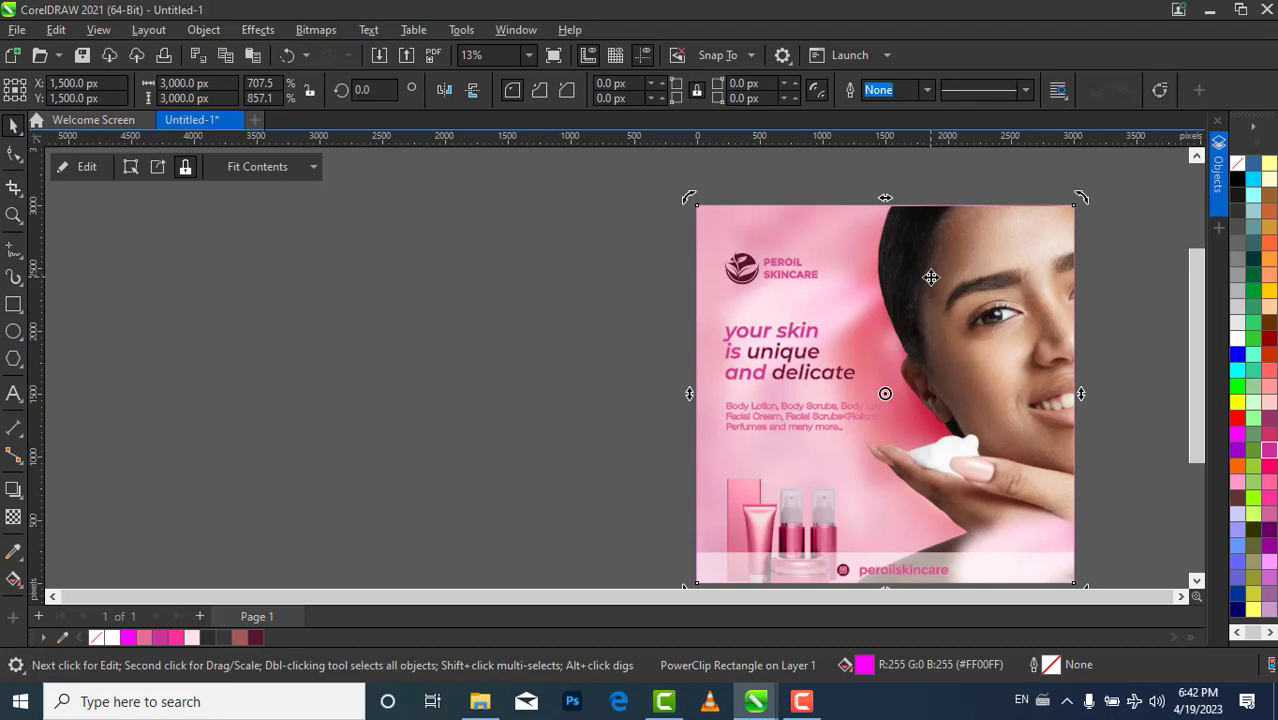
key(ctrl+j)
click(1002, 35)
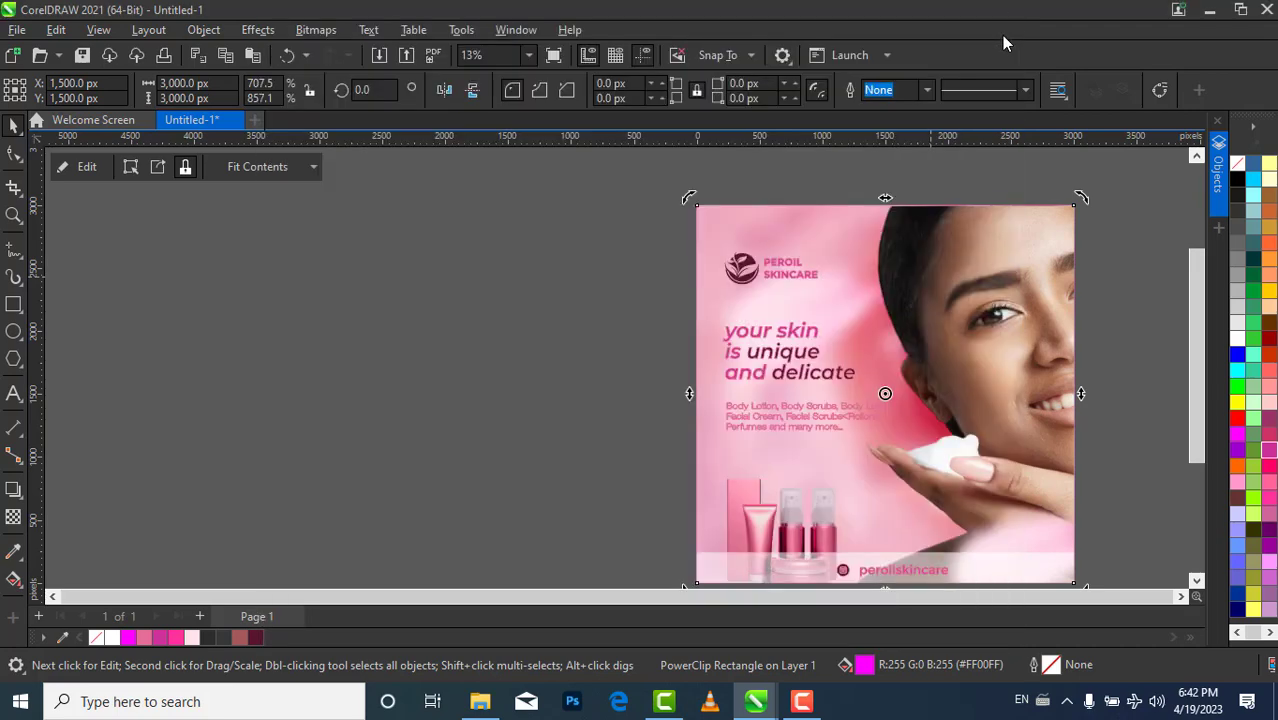